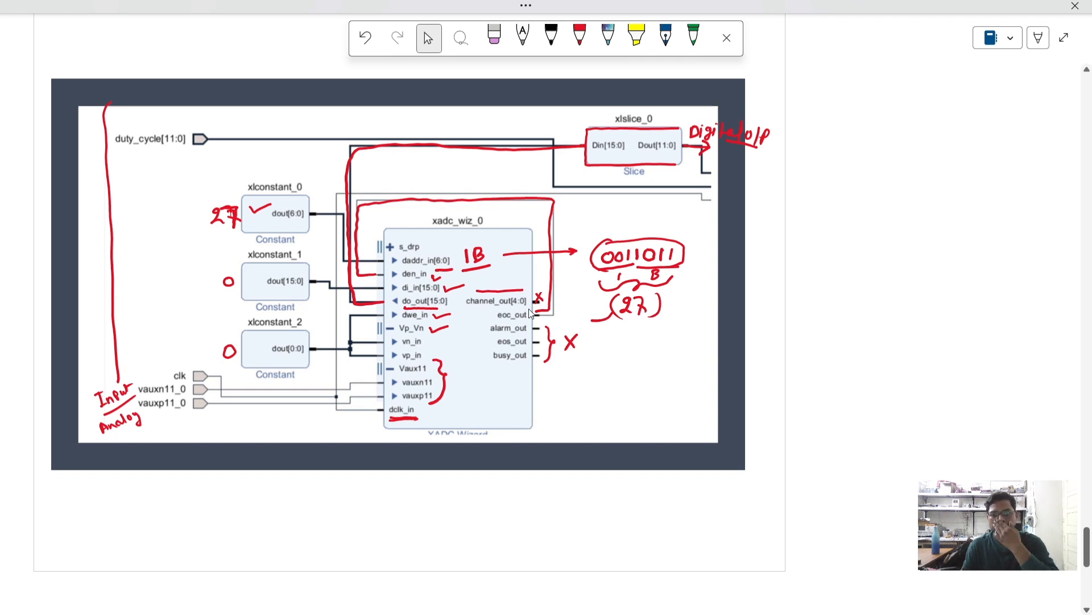
Handwrite "Simulation model" in red ink below the Part-2 title slide and draw a rightward arrow after it
scroll(528, 314, "up", 5)
scroll(529, 314, "down", 8)
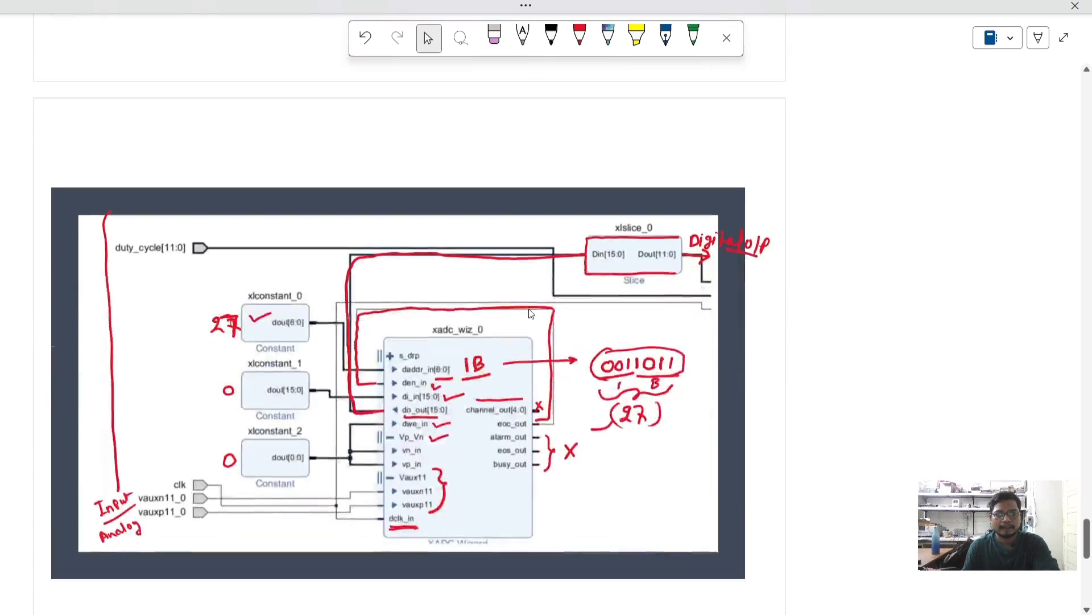
scroll(529, 312, "down", 4)
scroll(529, 312, "down", 2)
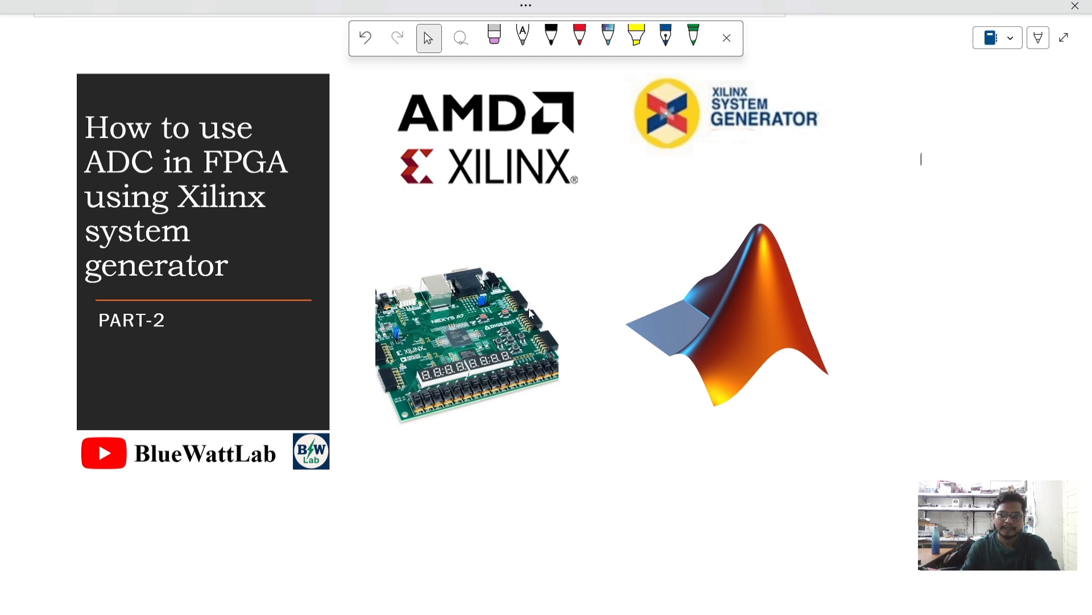
scroll(507, 444, "down", 5)
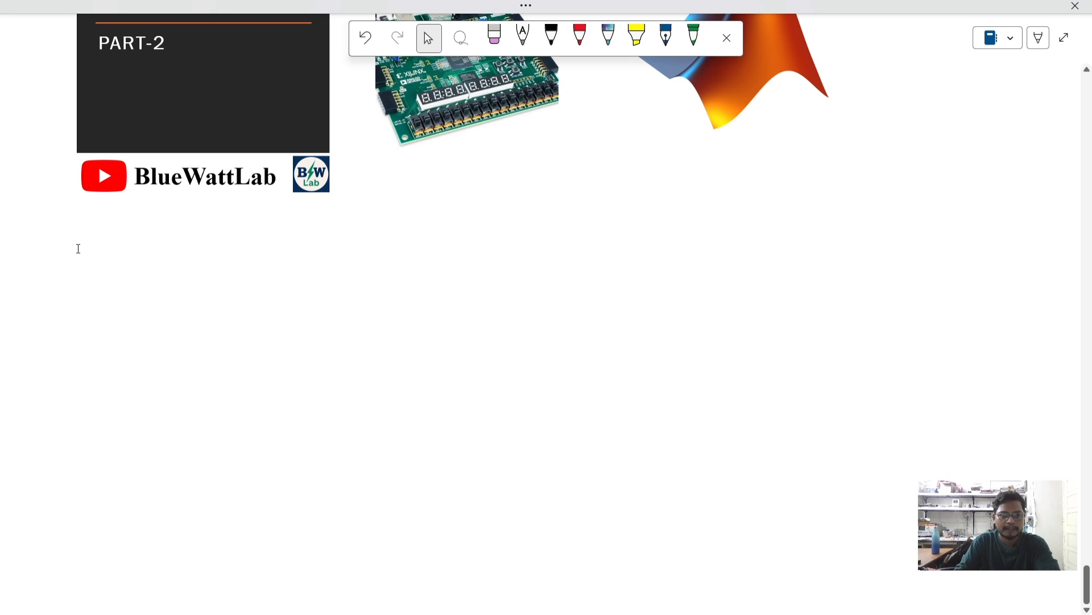
left_click_drag(151, 259, 156, 307)
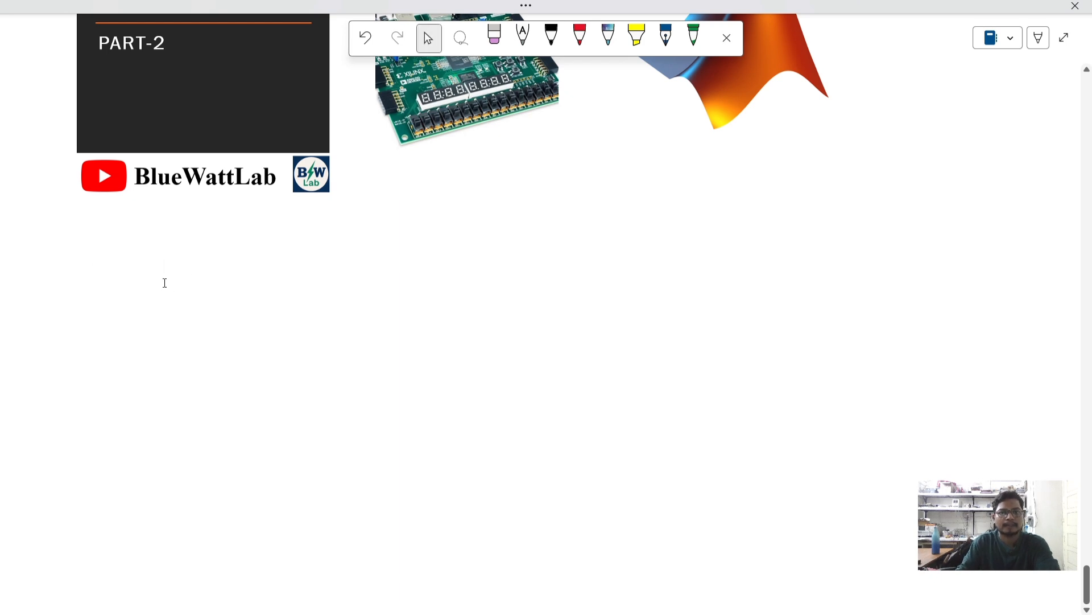
left_click(580, 38)
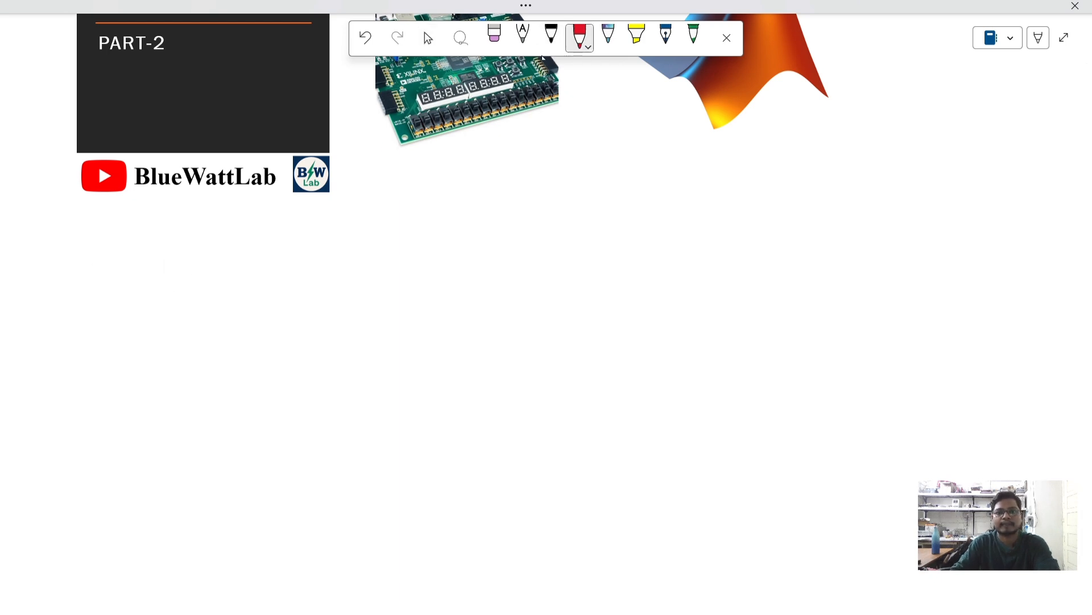
left_click_drag(152, 299, 121, 330)
mouse_move(182, 310)
left_mouse_down()
mouse_move(183, 329)
mouse_move(295, 312)
mouse_move(310, 319)
mouse_move(192, 356)
mouse_move(282, 348)
mouse_move(328, 317)
mouse_move(424, 314)
mouse_move(418, 323)
left_mouse_up()
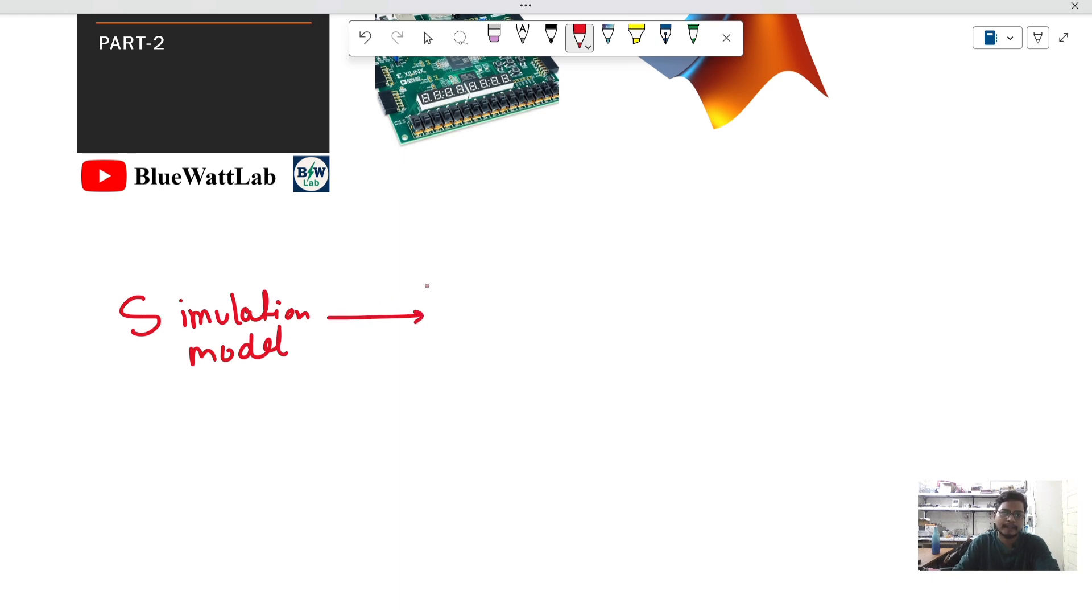
Write "IP Catalog" at the end of the arrow, underline it, and draw another arrow leading onward
left_click_drag(436, 278, 455, 278)
mouse_move(448, 278)
left_mouse_down()
mouse_move(447, 302)
mouse_move(457, 300)
left_mouse_up()
mouse_move(461, 285)
left_mouse_down()
mouse_move(463, 310)
mouse_move(472, 293)
mouse_move(481, 305)
mouse_move(527, 311)
mouse_move(552, 301)
left_mouse_up()
mouse_move(543, 304)
left_mouse_down()
mouse_move(555, 310)
mouse_move(568, 285)
mouse_move(571, 311)
left_mouse_up()
mouse_move(580, 296)
left_mouse_down()
mouse_move(574, 305)
mouse_move(583, 297)
mouse_move(609, 319)
left_mouse_up()
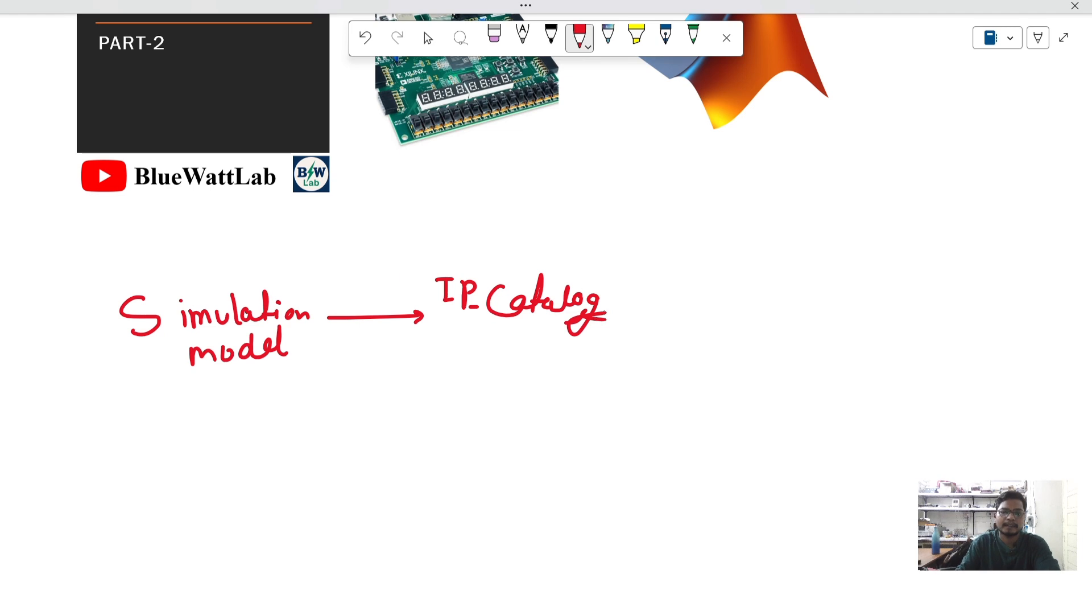
left_click_drag(453, 327, 556, 322)
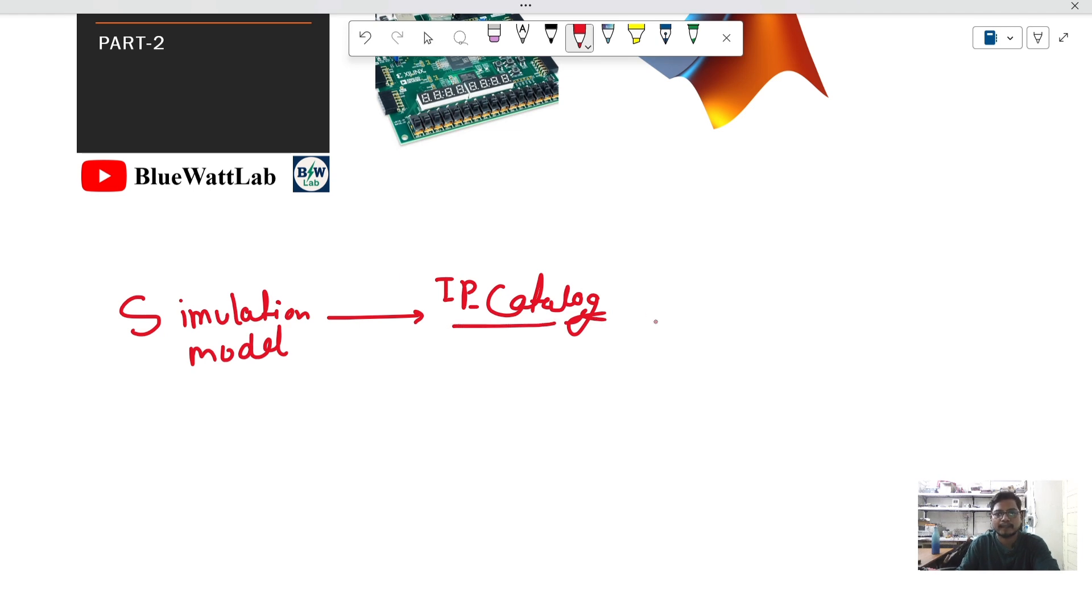
mouse_move(633, 322)
left_mouse_down()
mouse_move(683, 317)
mouse_move(676, 326)
left_mouse_up()
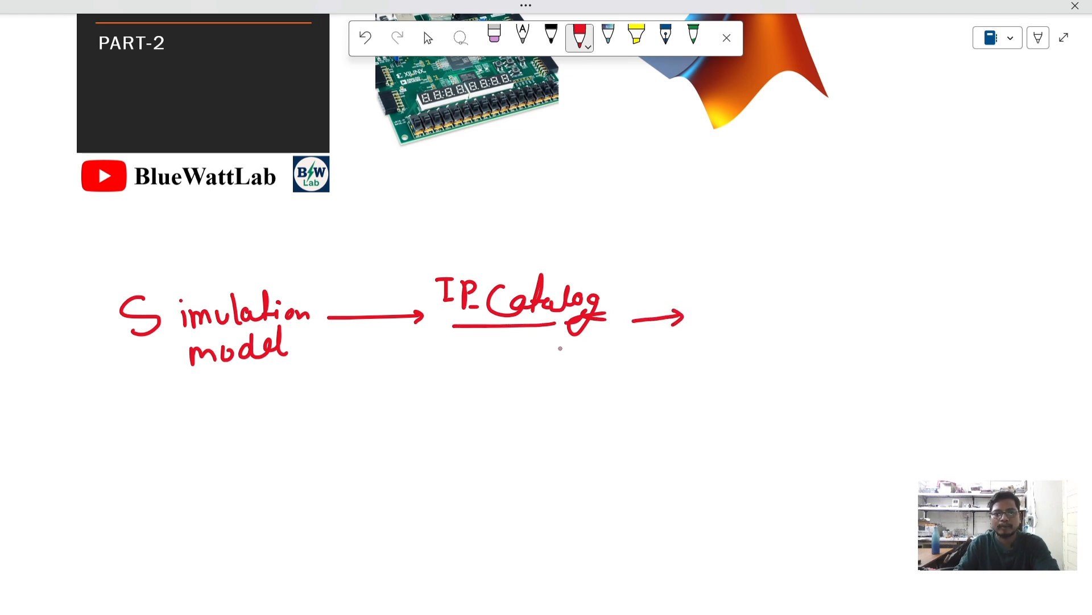
Add a plus sign below "IP Catalog" and write "XADC wizard" beneath it
mouse_move(550, 340)
left_mouse_down()
mouse_move(547, 363)
mouse_move(578, 345)
left_mouse_up()
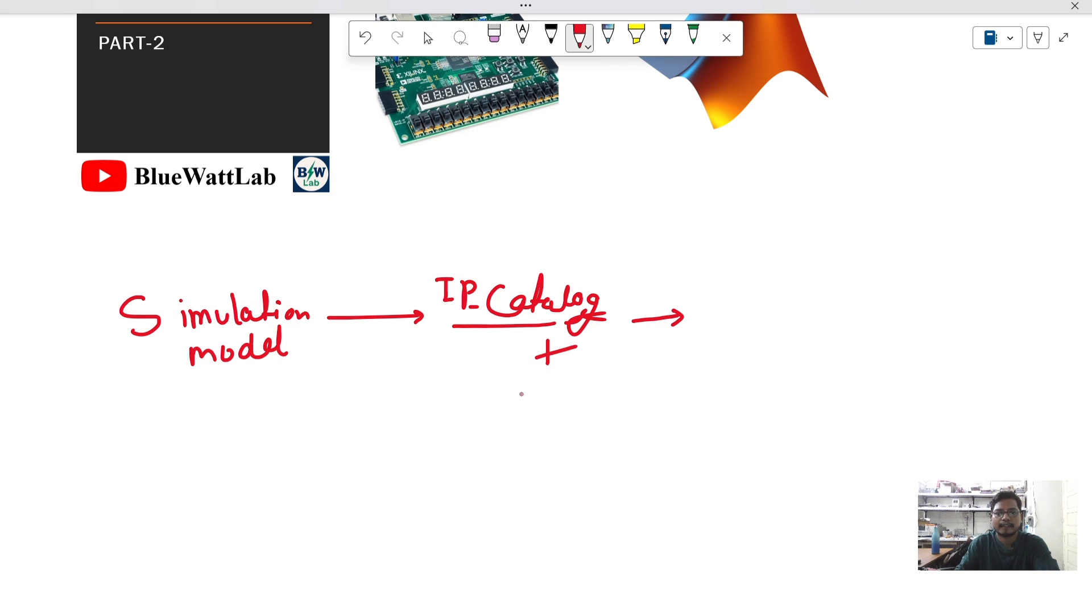
mouse_move(511, 391)
left_mouse_down()
mouse_move(530, 409)
mouse_move(513, 413)
left_mouse_up()
mouse_move(541, 405)
left_mouse_down()
mouse_move(543, 391)
mouse_move(560, 405)
left_mouse_up()
left_click_drag(544, 395, 566, 378)
left_click_drag(566, 377, 569, 401)
mouse_move(613, 366)
left_mouse_down()
mouse_move(618, 392)
mouse_move(578, 432)
mouse_move(592, 417)
left_mouse_up()
mouse_move(599, 412)
left_mouse_down()
mouse_move(601, 424)
mouse_move(620, 426)
mouse_move(663, 389)
mouse_move(660, 411)
left_mouse_up()
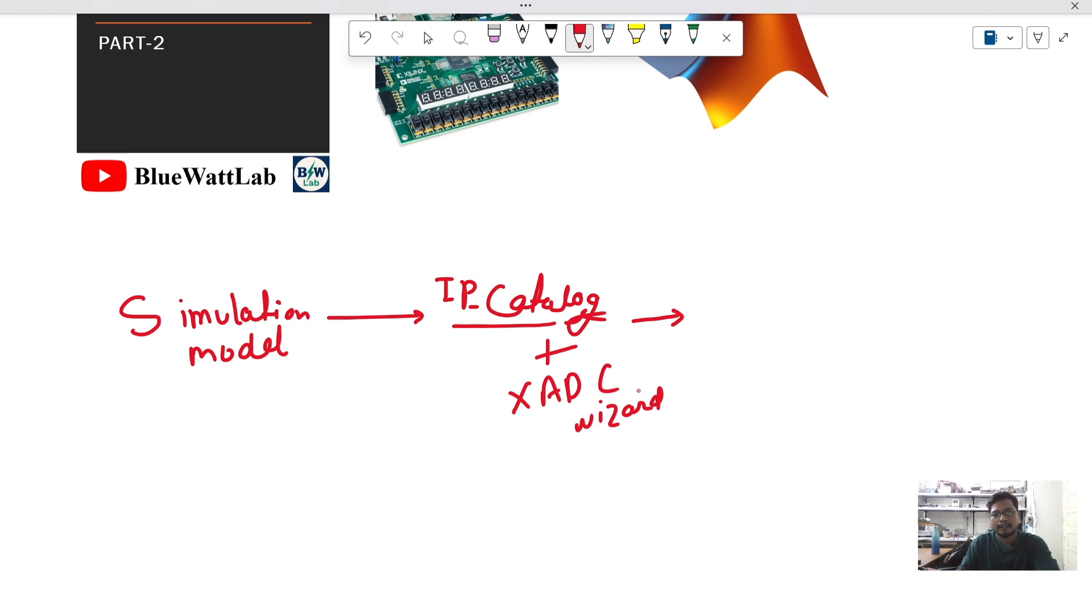
Bracket the IP Catalog and XADC wizard notes, draw an arrow to "ADC", and write a double-underlined "A to D" below
mouse_move(612, 274)
left_mouse_down()
mouse_move(652, 272)
mouse_move(701, 393)
mouse_move(652, 446)
left_mouse_up()
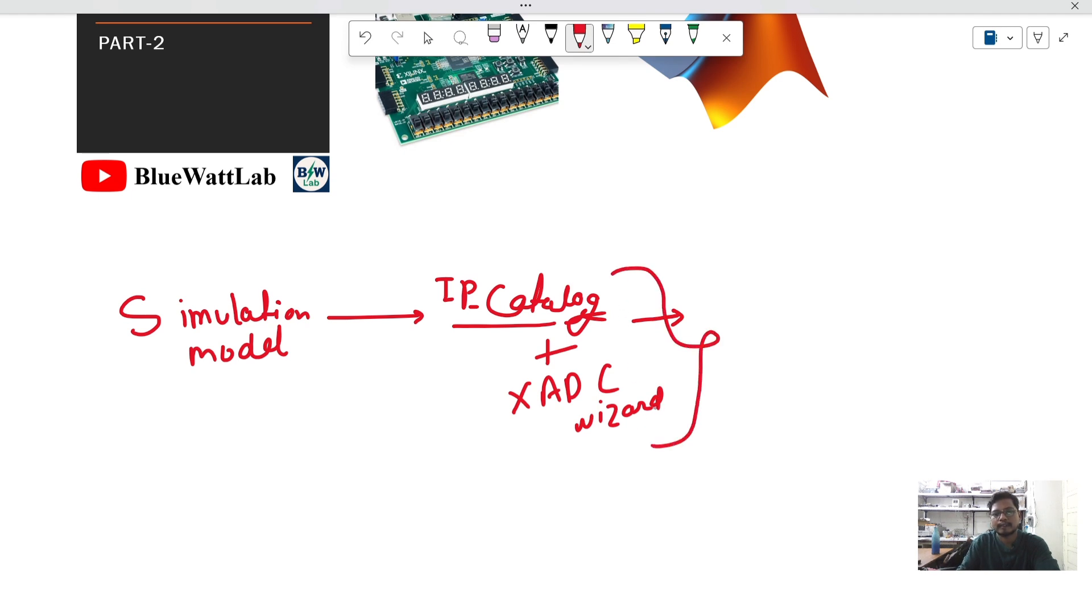
mouse_move(735, 329)
left_mouse_down()
mouse_move(809, 310)
mouse_move(804, 323)
mouse_move(824, 313)
mouse_move(845, 335)
left_mouse_up()
left_click_drag(885, 306, 886, 337)
mouse_move(798, 380)
left_mouse_down()
mouse_move(820, 360)
mouse_move(821, 375)
left_mouse_up()
left_click_drag(817, 366, 830, 370)
left_click_drag(846, 353, 848, 371)
left_click_drag(790, 398, 886, 375)
left_click_drag(814, 396, 886, 374)
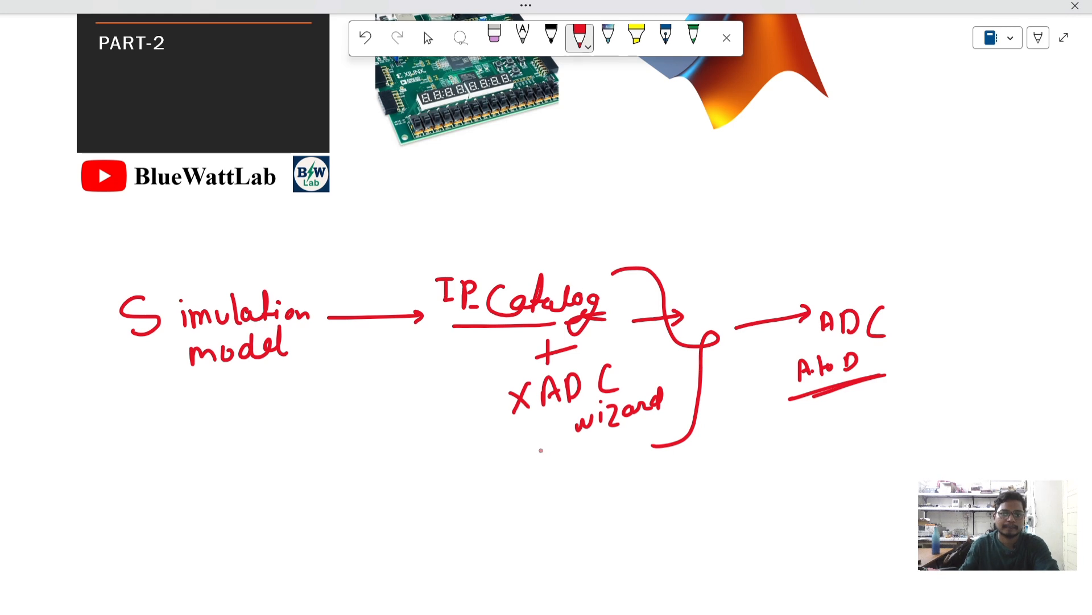
Draw a second branch down from "Simulation model" to "IP catalog", followed by an arrow to "Verilog code"
scroll(540, 451, "down", 3)
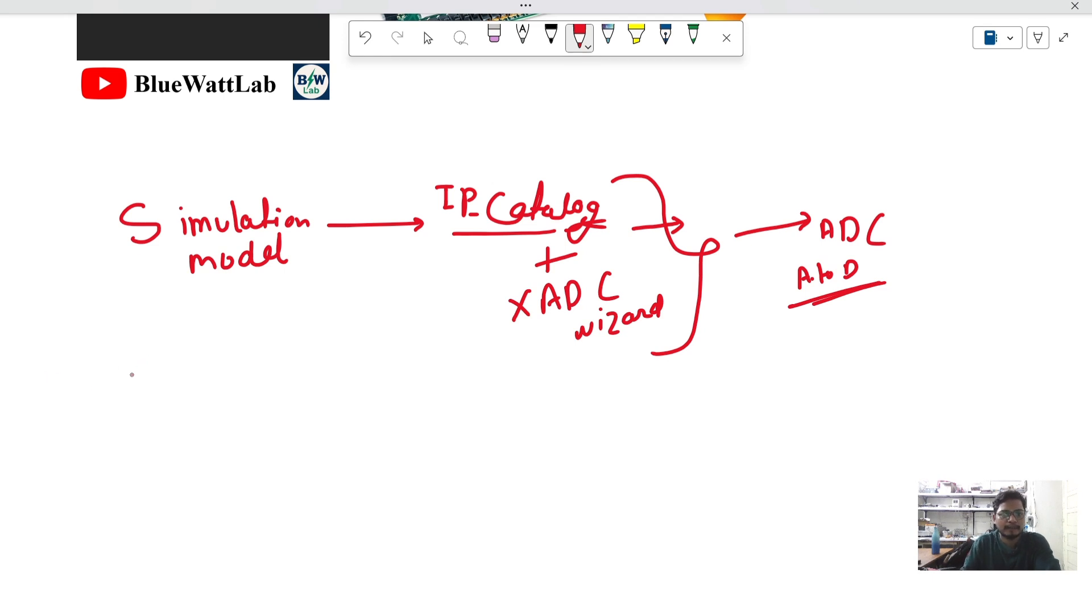
mouse_move(187, 282)
left_mouse_down()
mouse_move(170, 411)
mouse_move(244, 408)
mouse_move(228, 419)
left_mouse_up()
mouse_move(228, 369)
left_mouse_down()
mouse_move(240, 367)
mouse_move(232, 390)
mouse_move(276, 392)
mouse_move(301, 375)
mouse_move(322, 397)
mouse_move(313, 406)
left_mouse_up()
left_click_drag(329, 386, 336, 392)
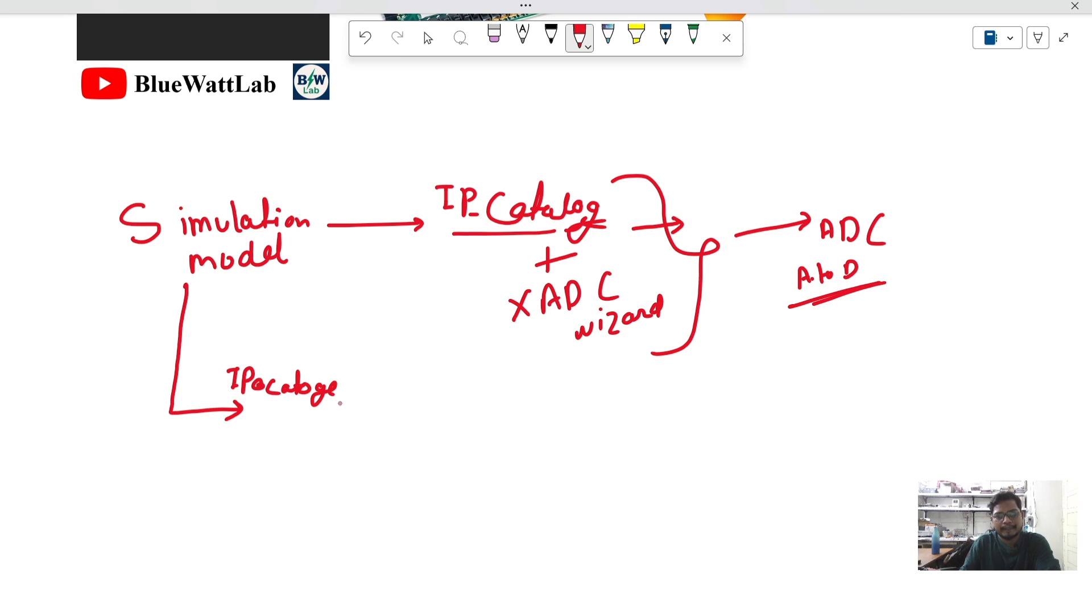
mouse_move(346, 398)
left_mouse_down()
mouse_move(399, 405)
mouse_move(391, 412)
mouse_move(428, 405)
mouse_move(459, 427)
mouse_move(473, 411)
left_mouse_up()
left_click(468, 409)
mouse_move(488, 408)
left_mouse_down()
mouse_move(473, 439)
mouse_move(413, 448)
mouse_move(432, 444)
left_mouse_up()
mouse_move(451, 437)
left_mouse_down()
mouse_move(446, 446)
mouse_move(474, 447)
left_mouse_up()
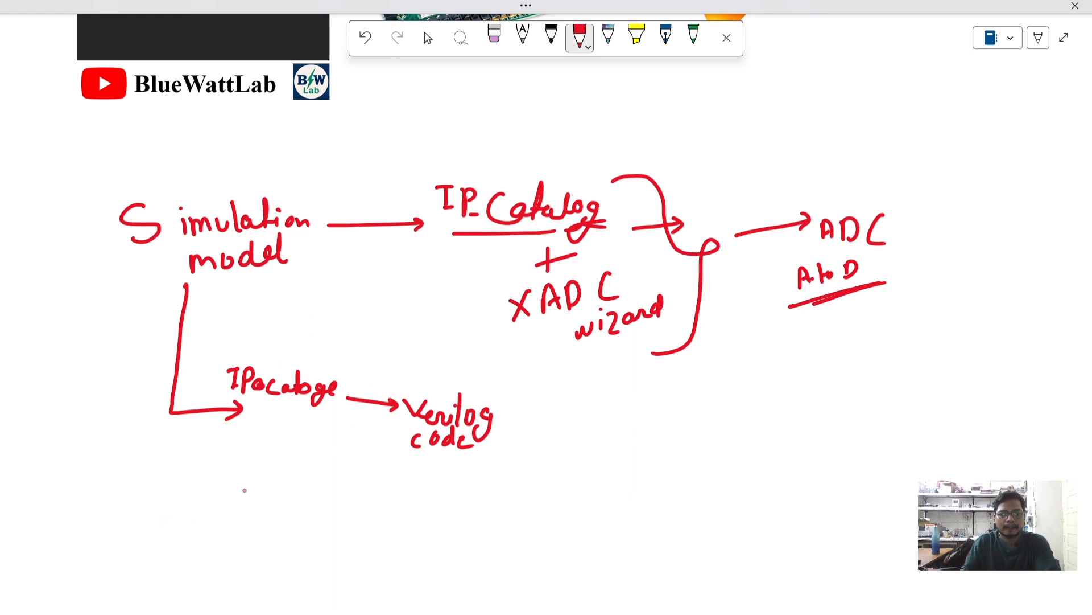
Write "XADC" below the second branch with an arrow leading to its own "Verilog code" note
mouse_move(197, 490)
left_mouse_down()
mouse_move(227, 516)
mouse_move(199, 522)
left_mouse_up()
mouse_move(238, 517)
left_mouse_down()
mouse_move(242, 495)
mouse_move(254, 514)
left_mouse_up()
mouse_move(240, 506)
left_mouse_down()
mouse_move(291, 518)
mouse_move(360, 509)
mouse_move(355, 516)
mouse_move(390, 496)
mouse_move(419, 519)
mouse_move(431, 506)
left_mouse_up()
mouse_move(447, 502)
left_mouse_down()
mouse_move(428, 537)
mouse_move(384, 536)
mouse_move(393, 552)
left_mouse_up()
left_click_drag(402, 543, 439, 555)
Bracket both Verilog code notes, point them to an underlined "merge", and draw an arrow to an underlined "ADC"
mouse_move(493, 447)
left_mouse_down()
mouse_move(502, 463)
mouse_move(464, 527)
left_mouse_up()
mouse_move(510, 488)
left_mouse_down()
mouse_move(553, 500)
mouse_move(619, 493)
mouse_move(610, 516)
mouse_move(650, 495)
left_mouse_up()
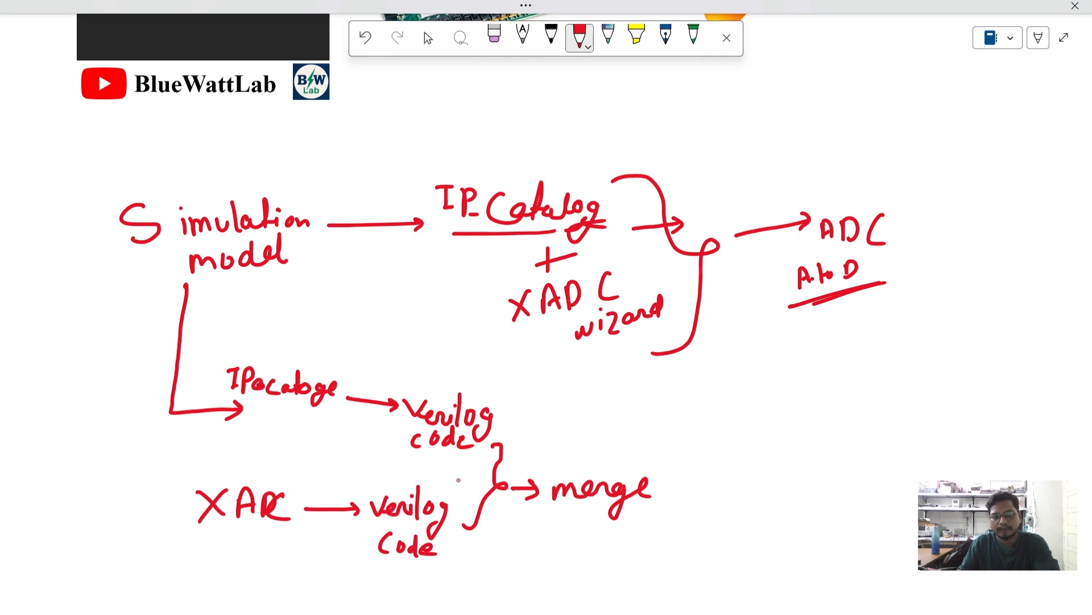
mouse_move(552, 515)
left_mouse_down()
mouse_move(676, 504)
mouse_move(726, 485)
left_mouse_up()
mouse_move(718, 478)
left_mouse_down()
mouse_move(718, 494)
mouse_move(764, 482)
left_mouse_up()
mouse_move(781, 484)
left_mouse_down()
mouse_move(795, 467)
mouse_move(784, 481)
left_mouse_up()
left_click_drag(815, 458, 825, 488)
left_click_drag(732, 505, 892, 486)
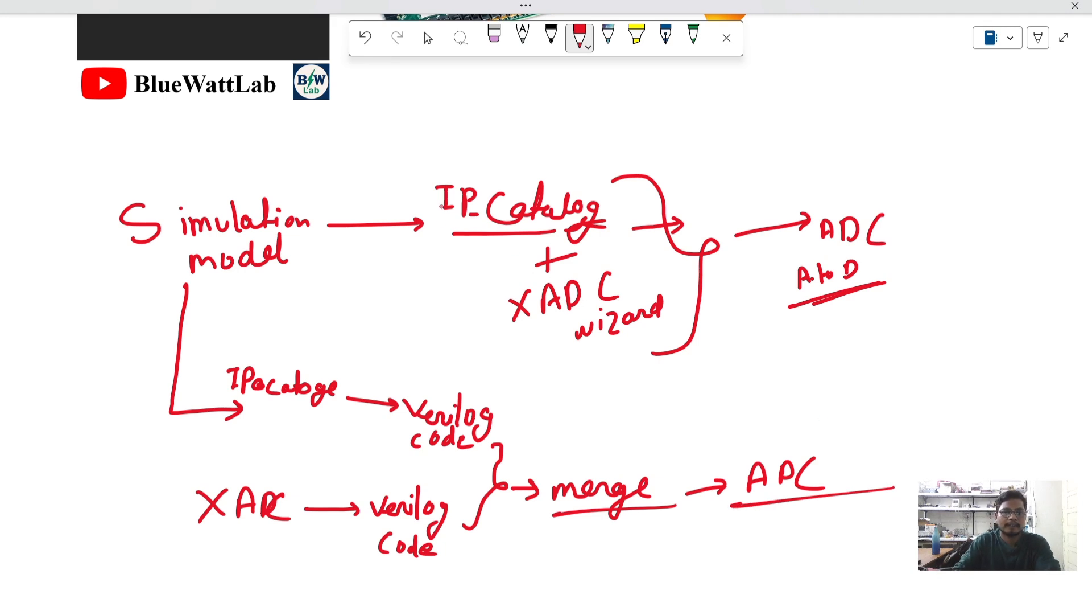
Circle the whole upper flow from "Simulation model" to "ADC", and circle its "ADC" label separately
mouse_move(169, 167)
left_mouse_down()
mouse_move(122, 228)
mouse_move(382, 313)
mouse_move(840, 376)
mouse_move(473, 65)
mouse_move(209, 154)
left_mouse_up()
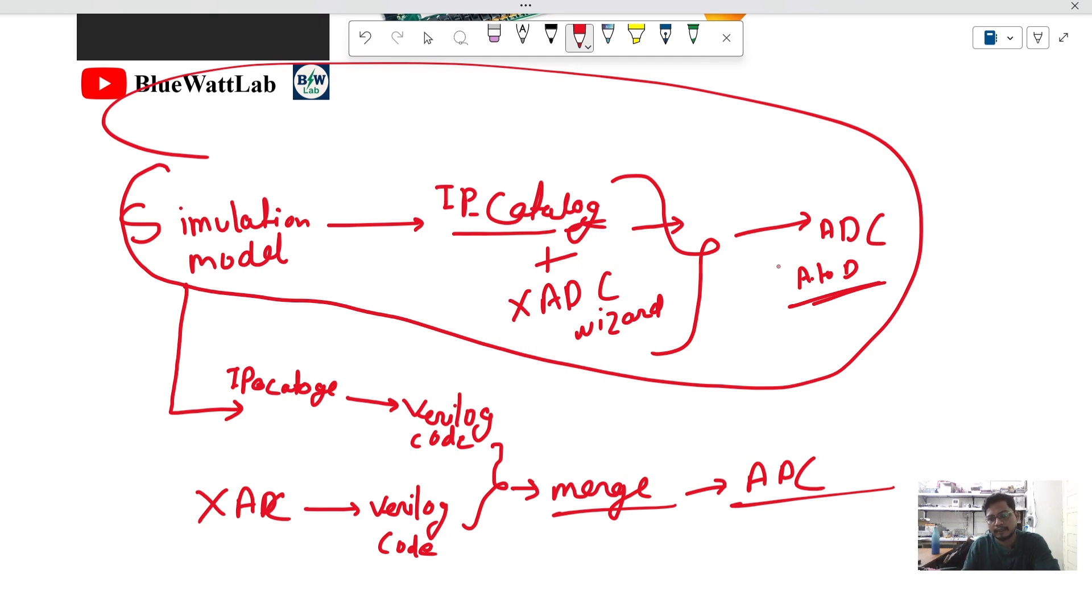
mouse_move(869, 216)
left_mouse_down()
mouse_move(860, 203)
mouse_move(812, 230)
mouse_move(910, 239)
mouse_move(822, 196)
left_mouse_up()
scroll(792, 198, "up", 2)
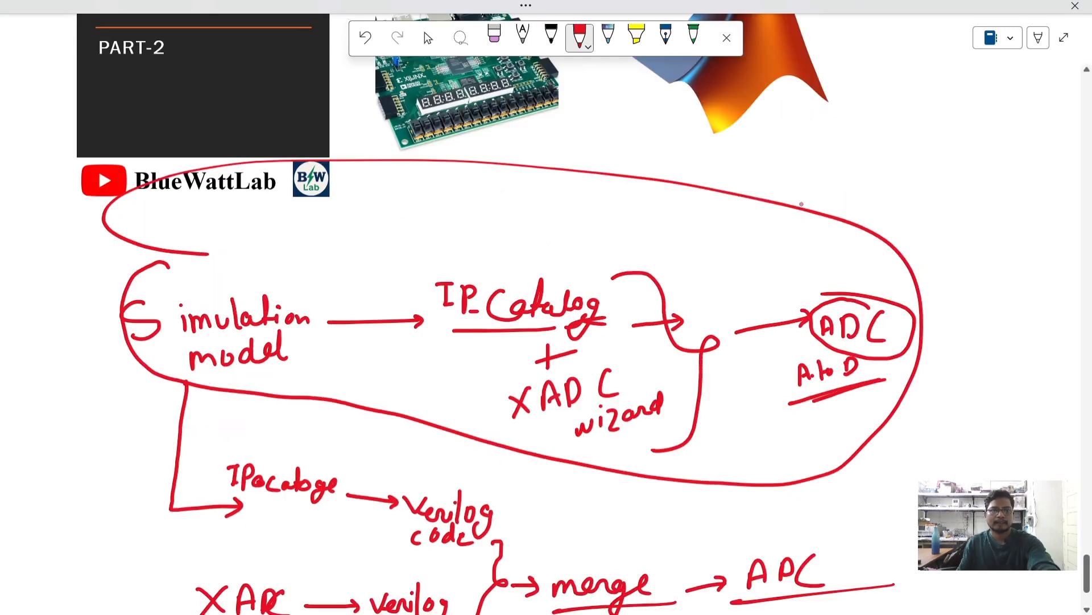
Leave the full-page note view, switch to the adc_for_utube model in Simulink, and examine its constant blocks
left_click(1064, 37)
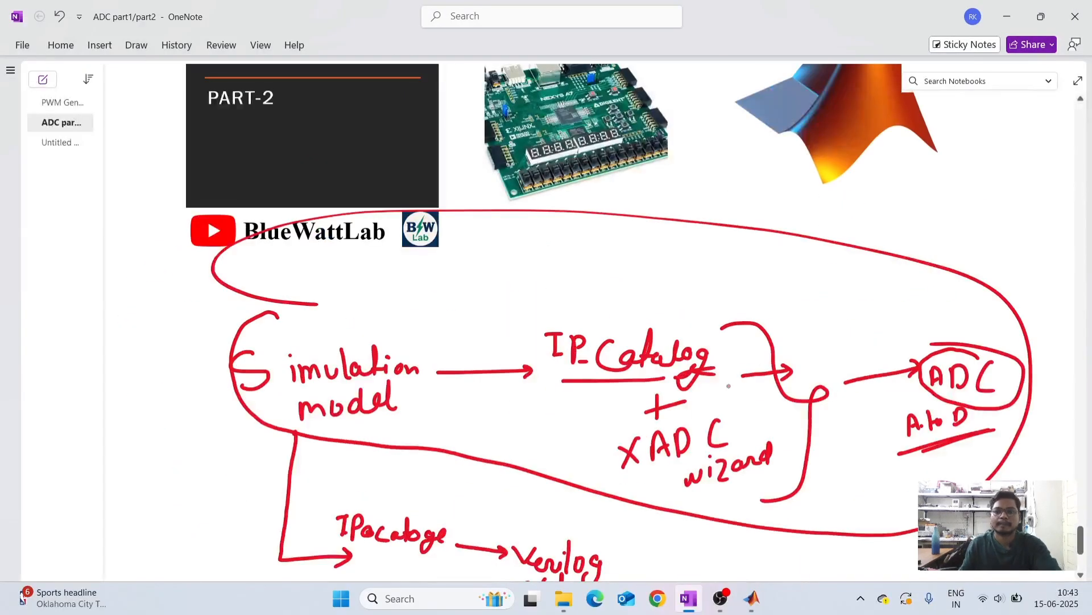
mouse_move(752, 597)
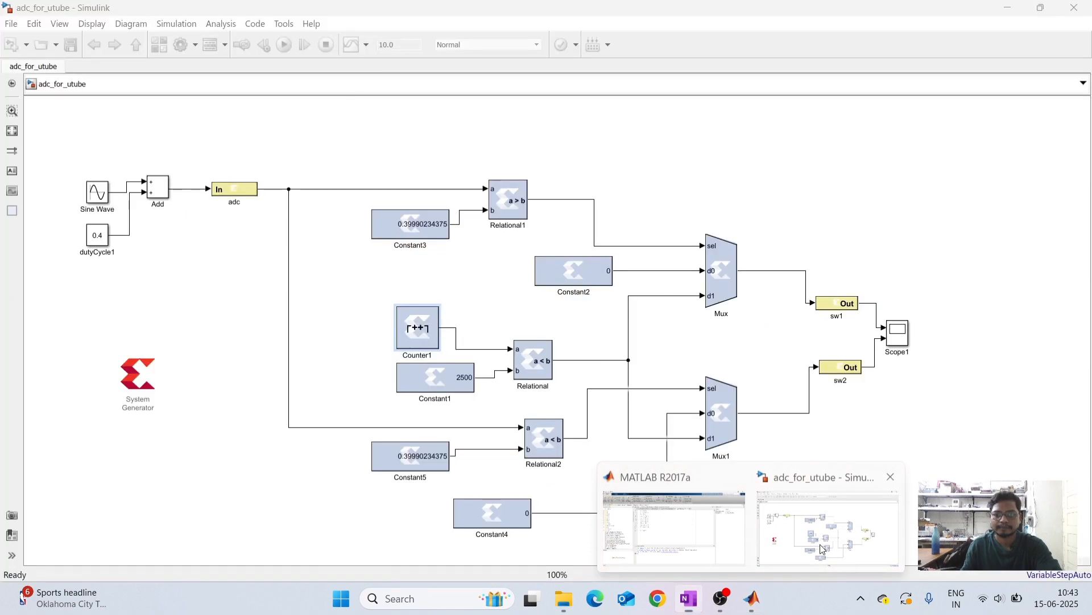
left_click(821, 548)
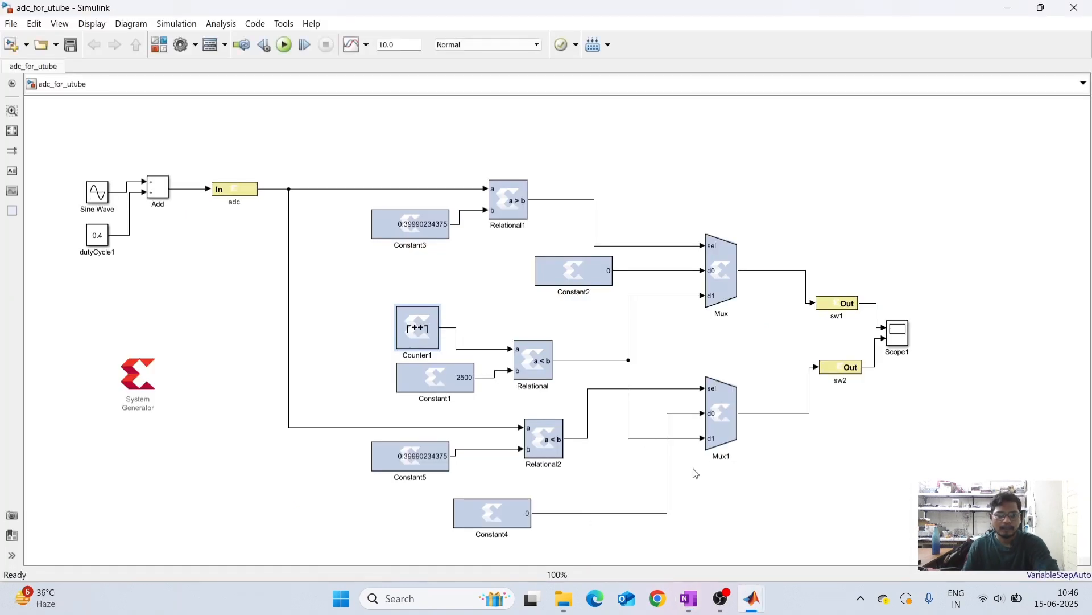
left_click(567, 287)
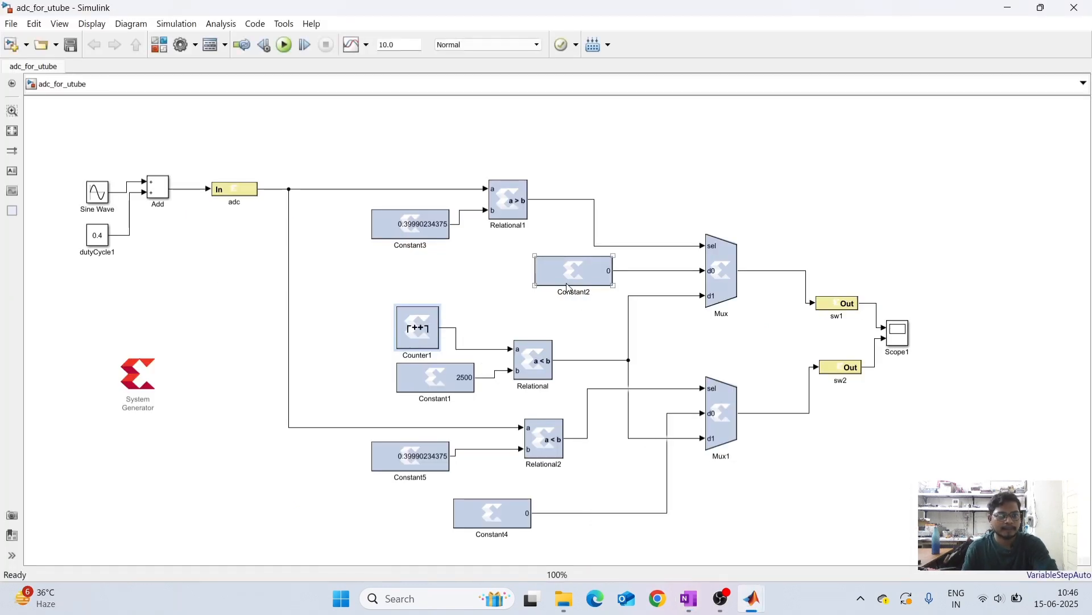
left_click(520, 284)
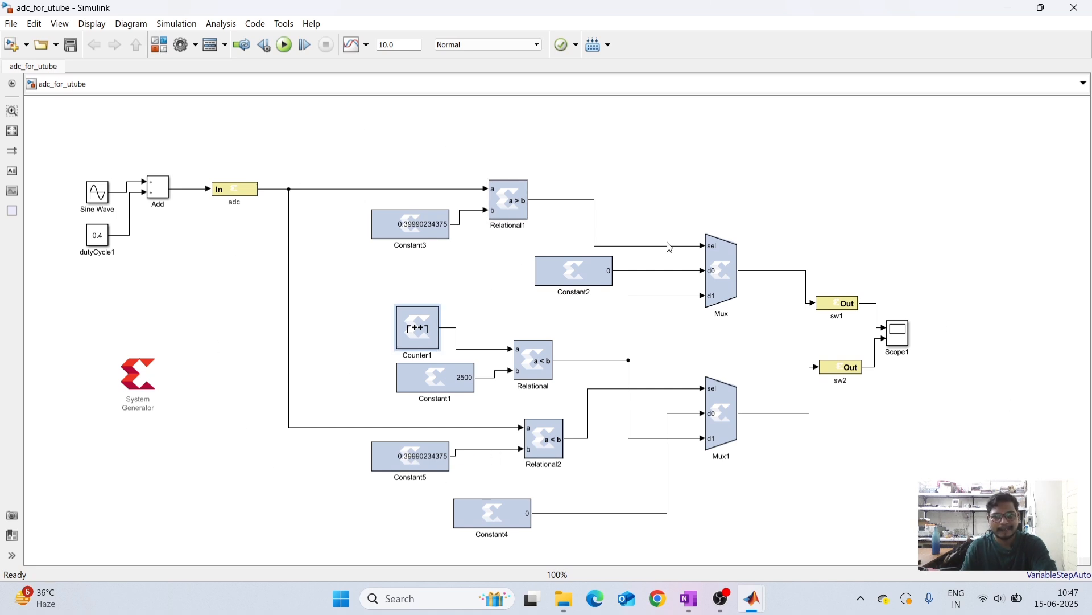
left_click(398, 232)
left_click(580, 277)
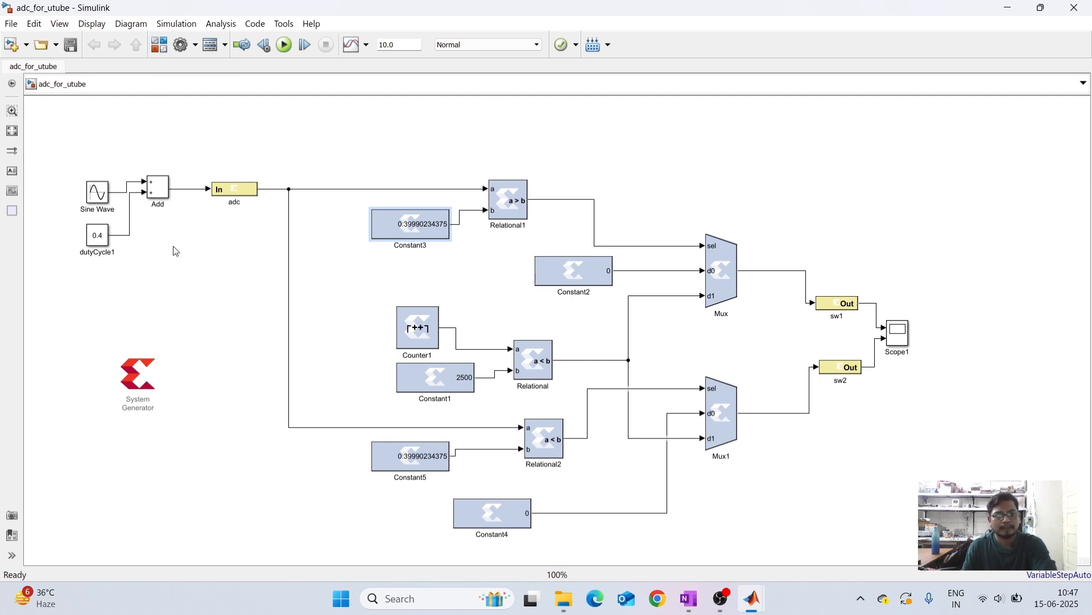
Open the Simulink Library Browser and look through the Commonly Used Blocks, Continuous and Discontinuities categories
left_click(157, 47)
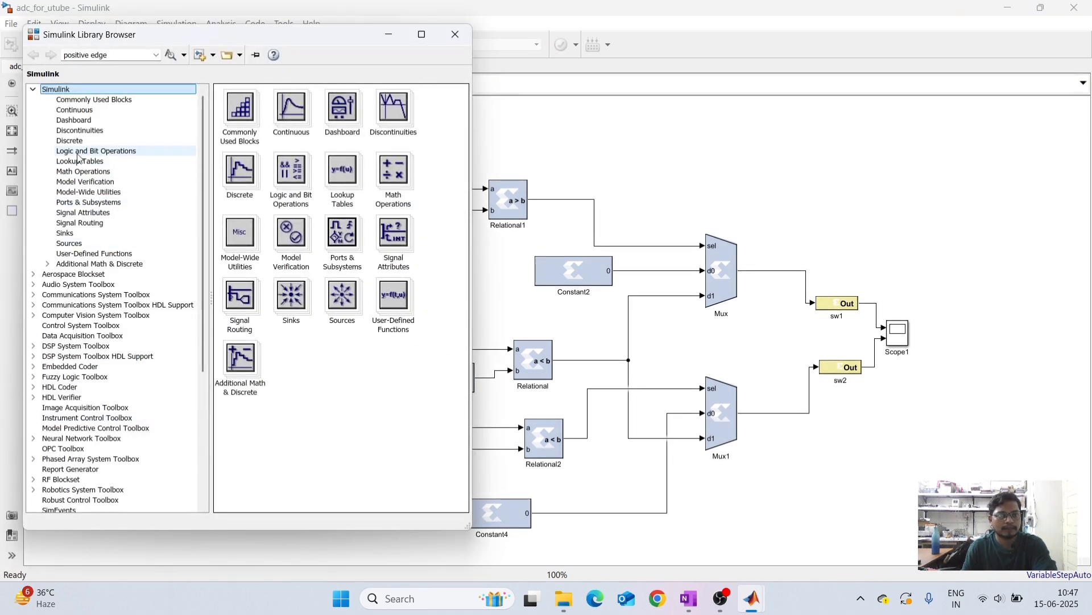
scroll(113, 388, "down", 6)
scroll(112, 388, "up", 5)
scroll(112, 386, "down", 4)
scroll(111, 383, "up", 6)
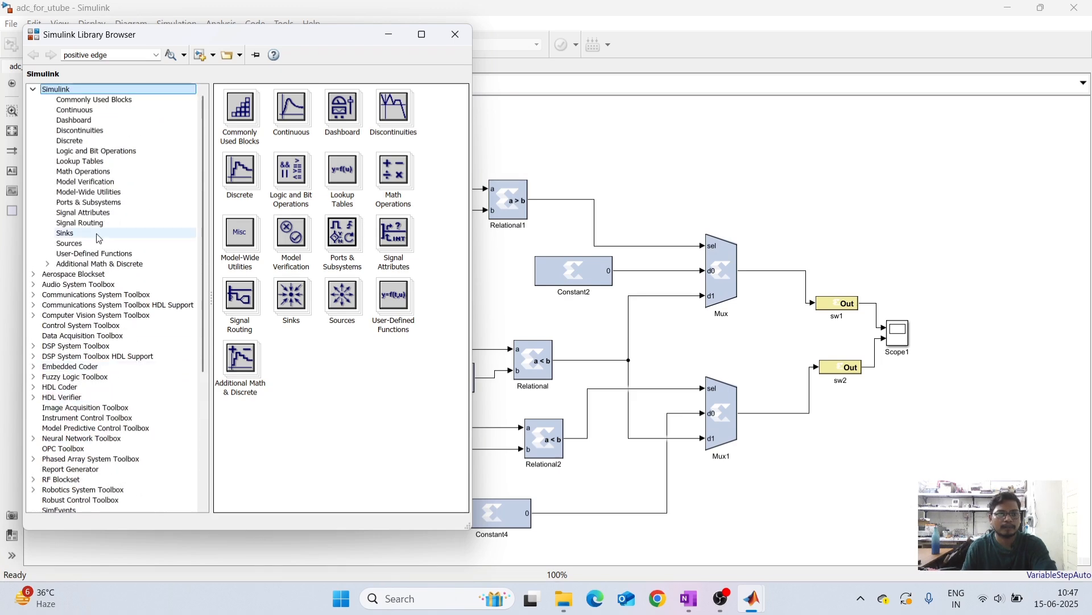
left_click(96, 101)
left_click(82, 110)
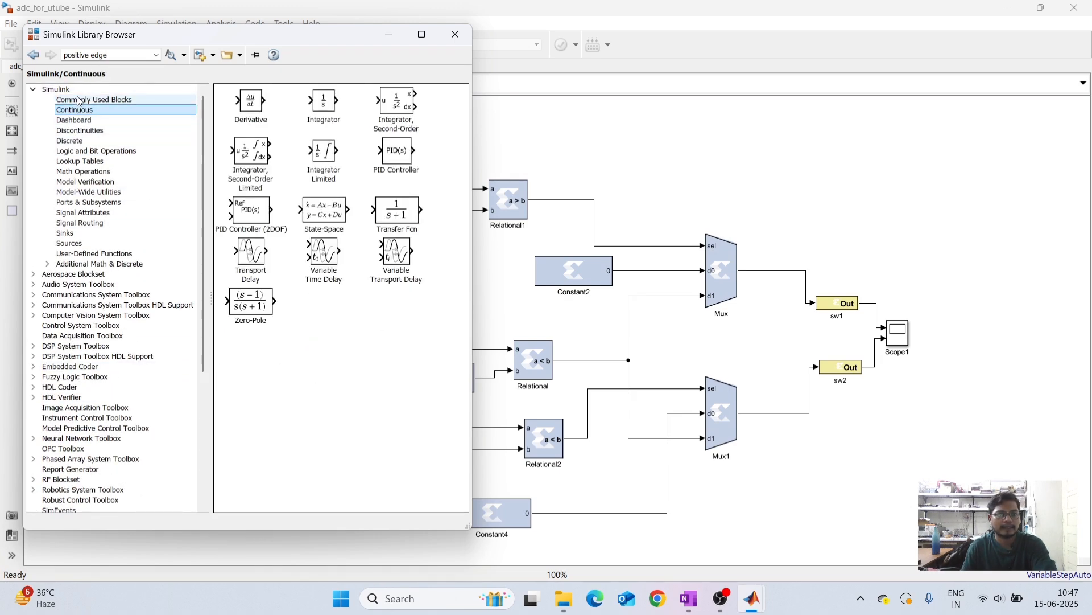
left_click(86, 100)
left_click(83, 131)
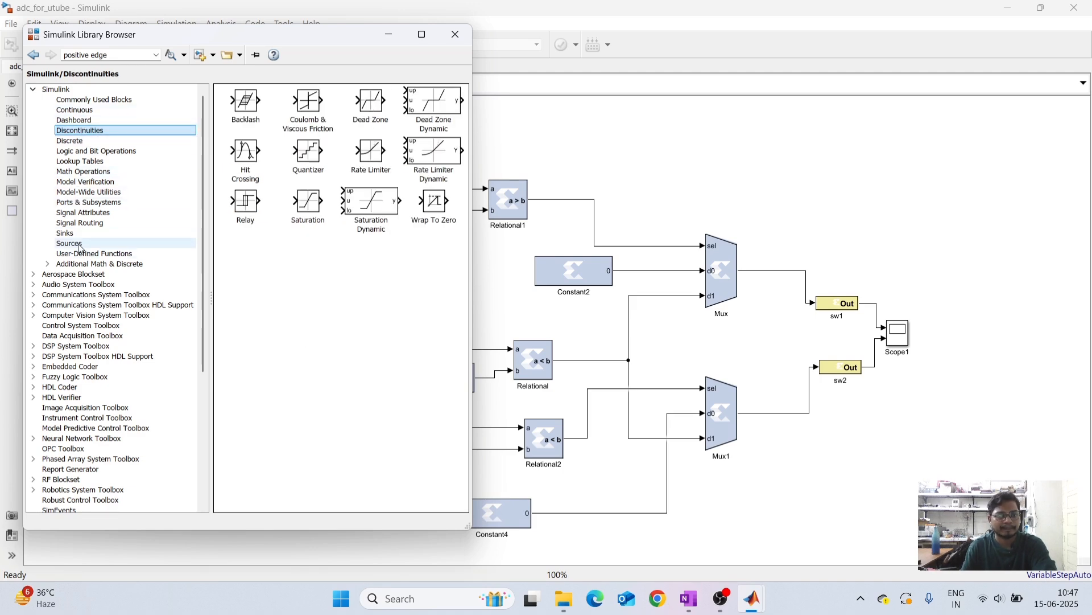
Maximize the Library Browser, expand the Xilinx Blockset, and view the blocks in its AXI4 category
scroll(79, 248, "down", 5)
scroll(80, 248, "down", 1)
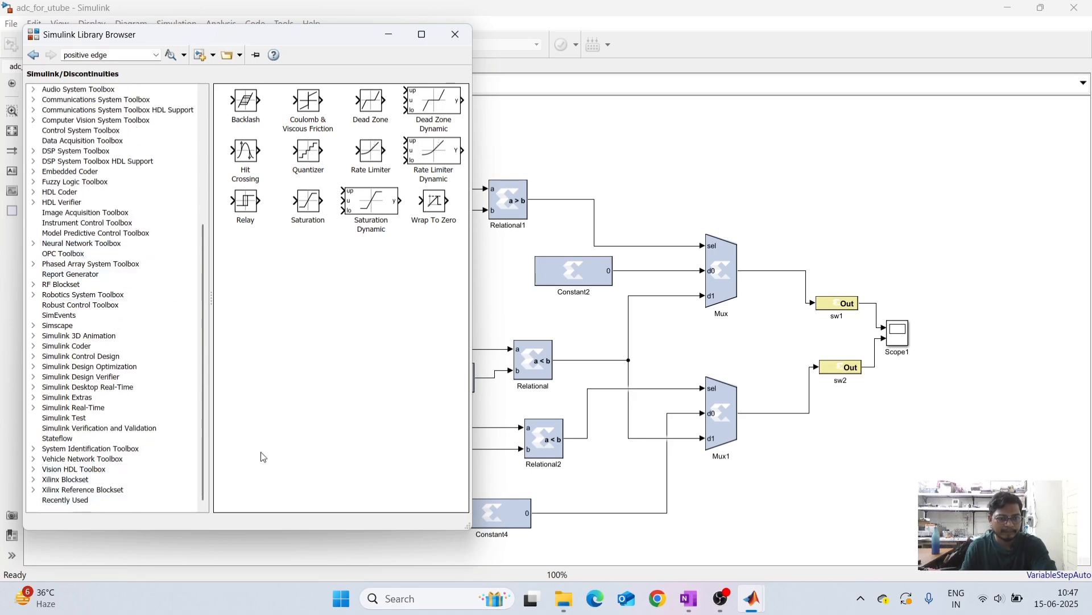
double_click(324, 34)
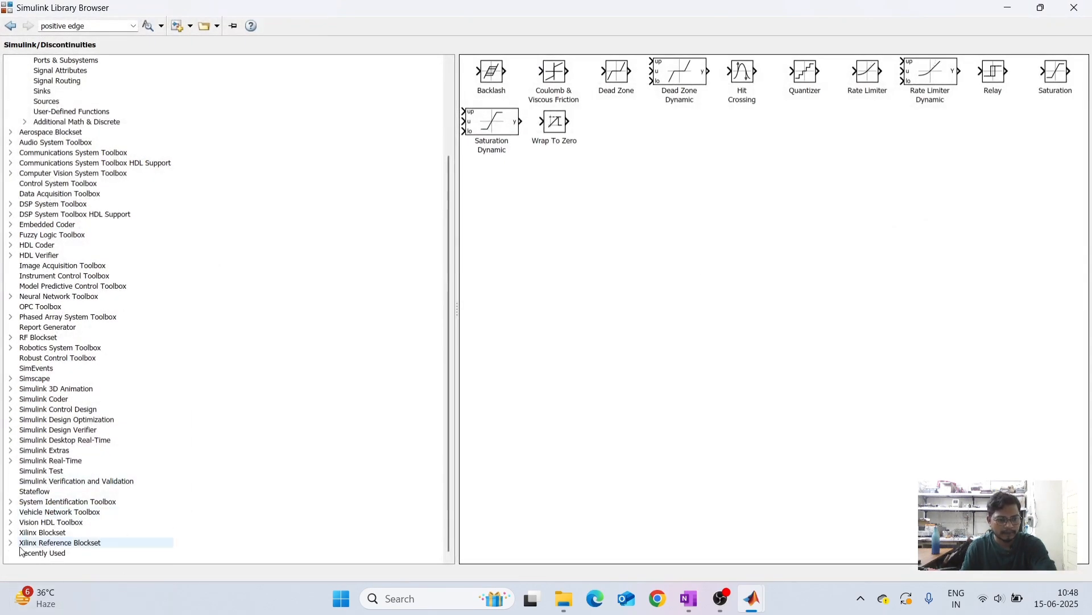
left_click(11, 533)
scroll(64, 512, "down", 4)
scroll(64, 512, "up", 1)
scroll(61, 507, "down", 1)
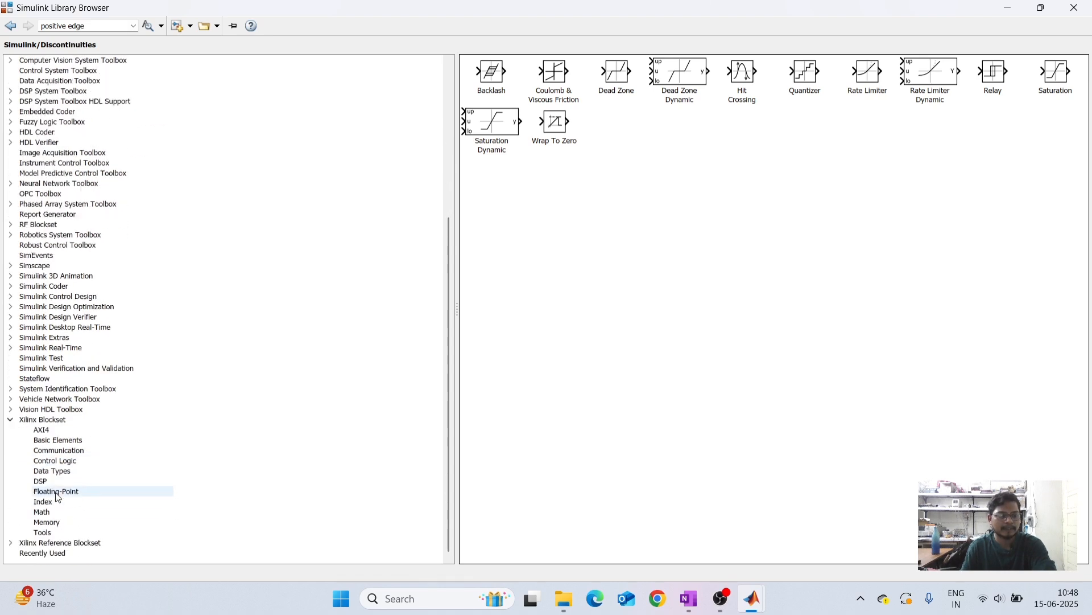
left_click(45, 434)
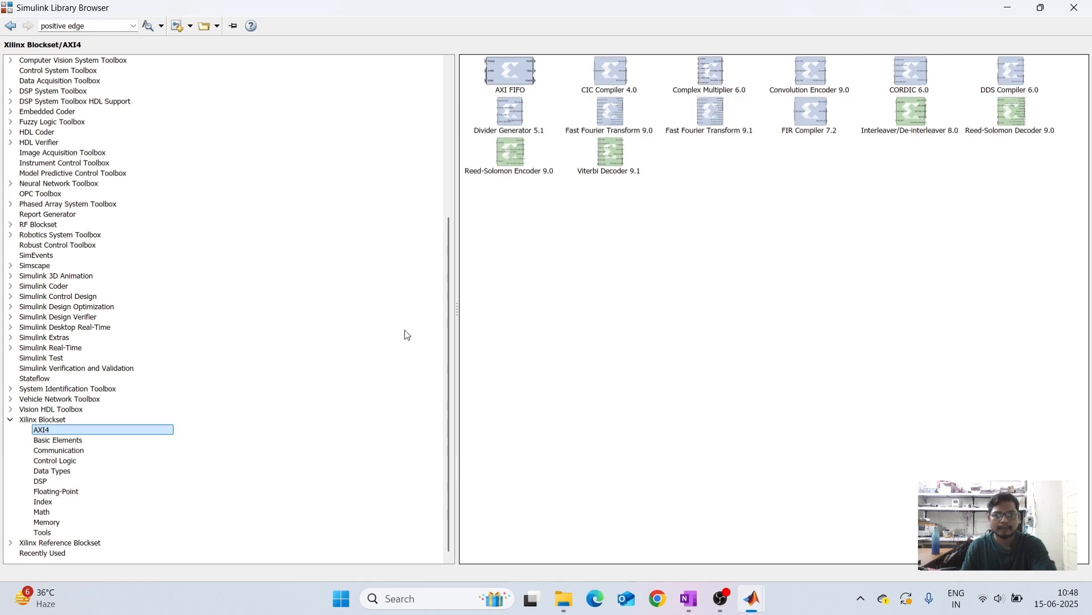
left_click(583, 211)
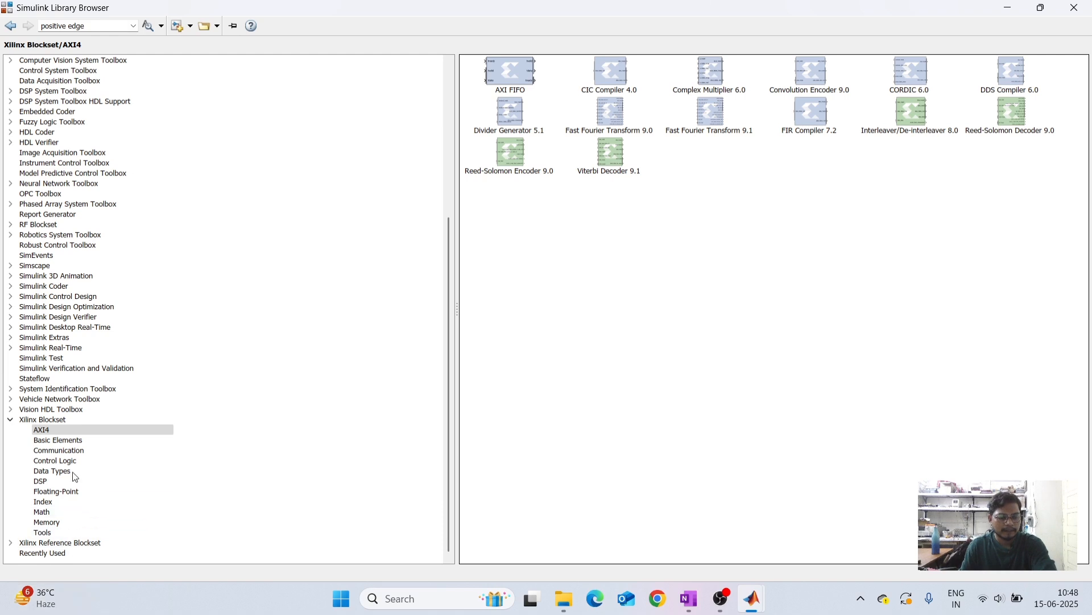
View the Basic Elements, Data Types and Control Logic categories of the Xilinx Blockset, and minimize the Library Browser
left_click(44, 431)
left_click(547, 326)
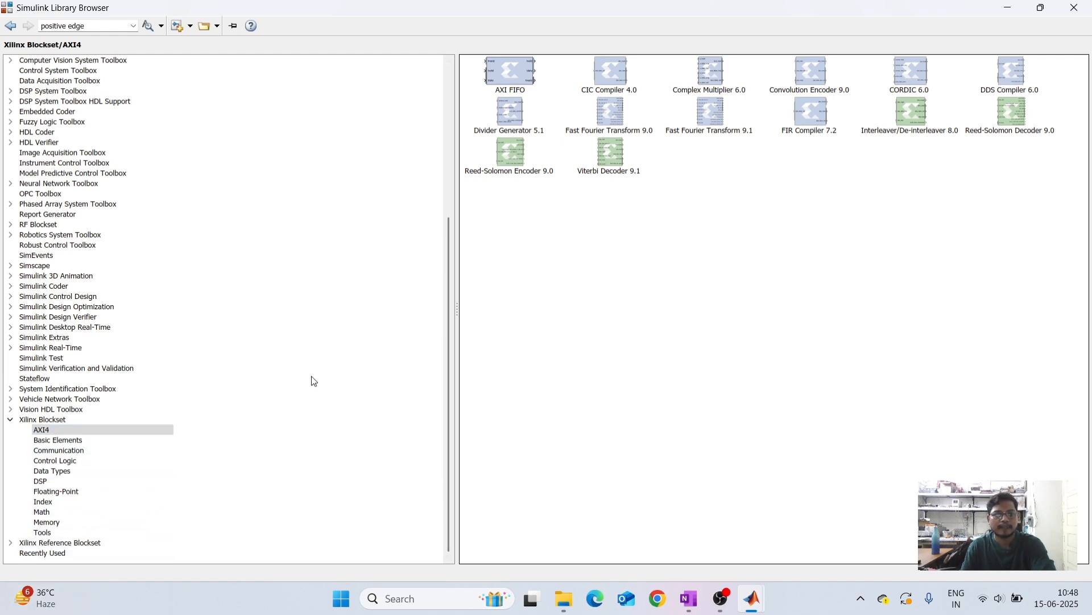
left_click(56, 441)
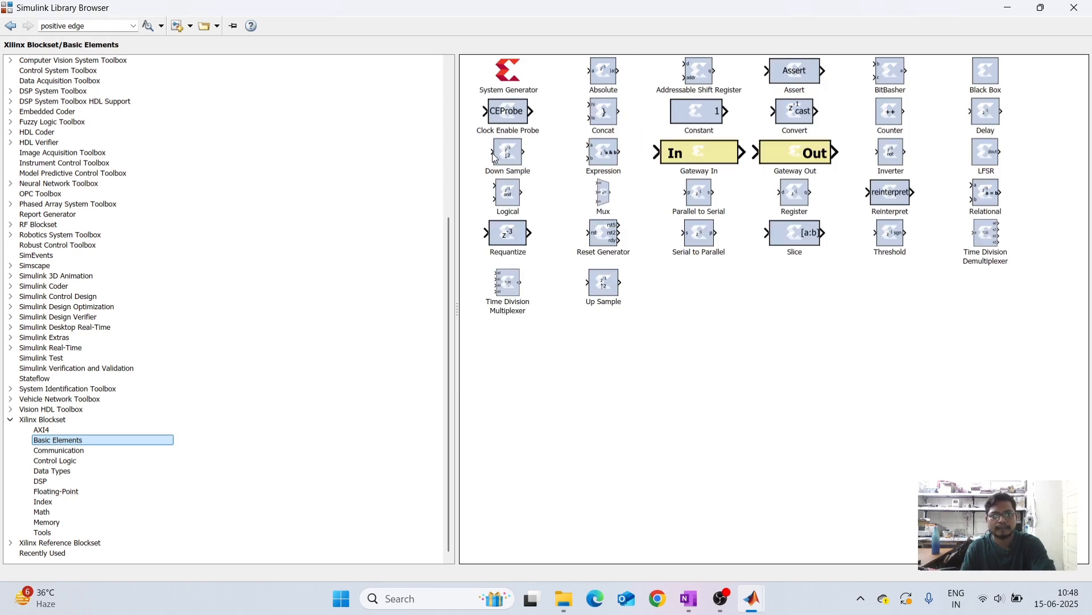
left_click(516, 146)
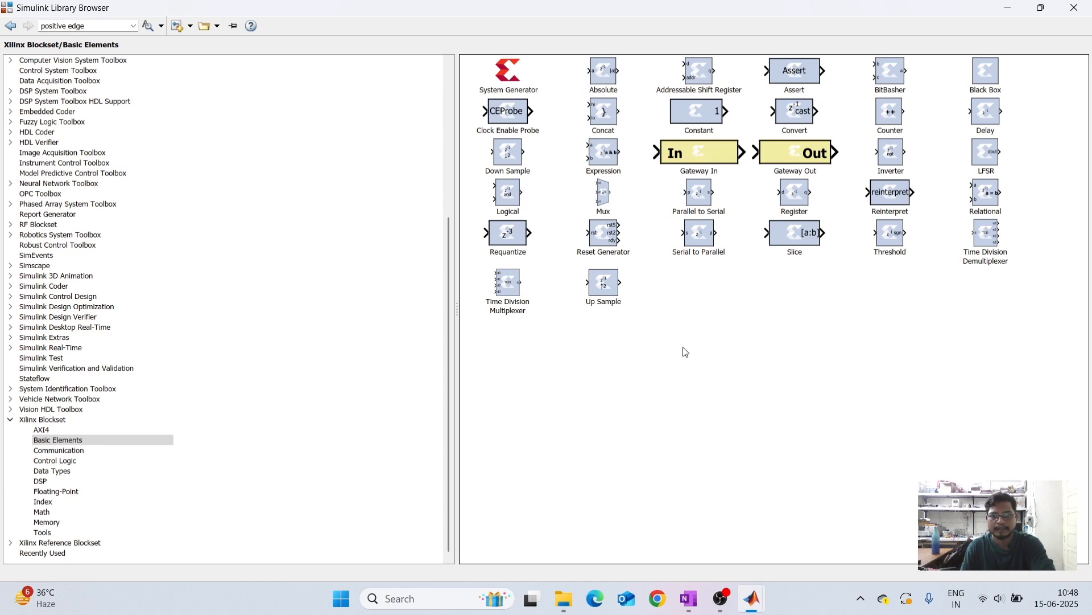
left_click(59, 471)
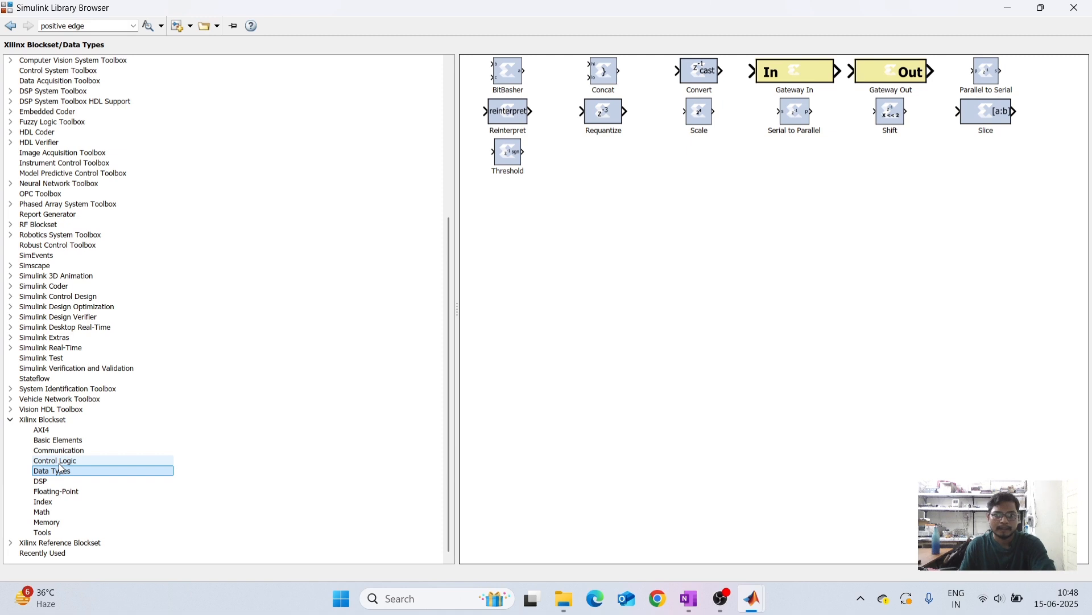
left_click(59, 462)
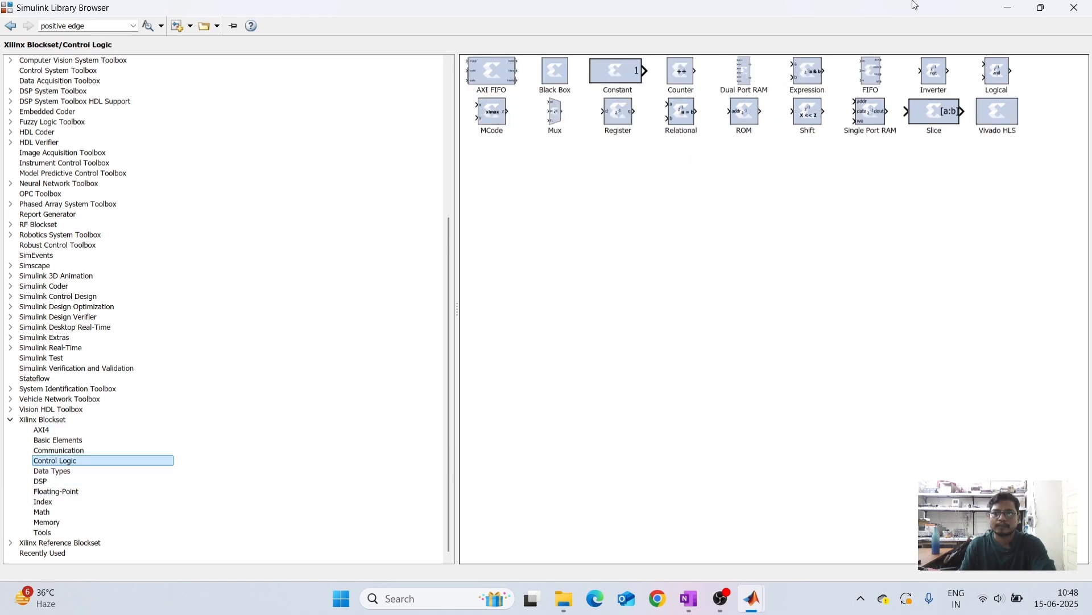
left_click(1006, 7)
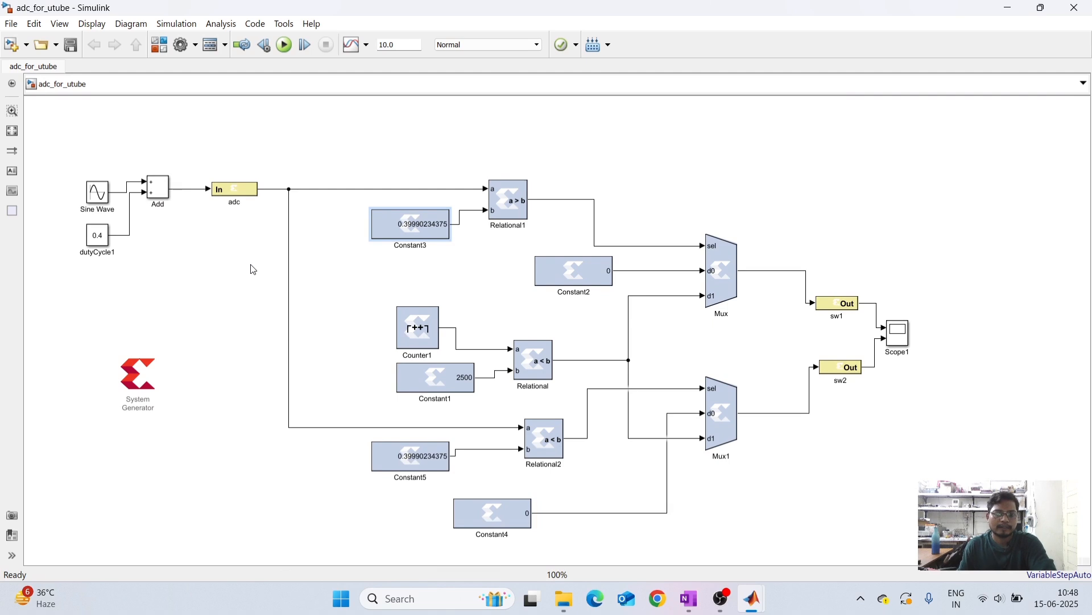
Review the adc Gateway In block's output type, fixed-point precision and sample period, and close its parameters without changes
left_click(716, 394)
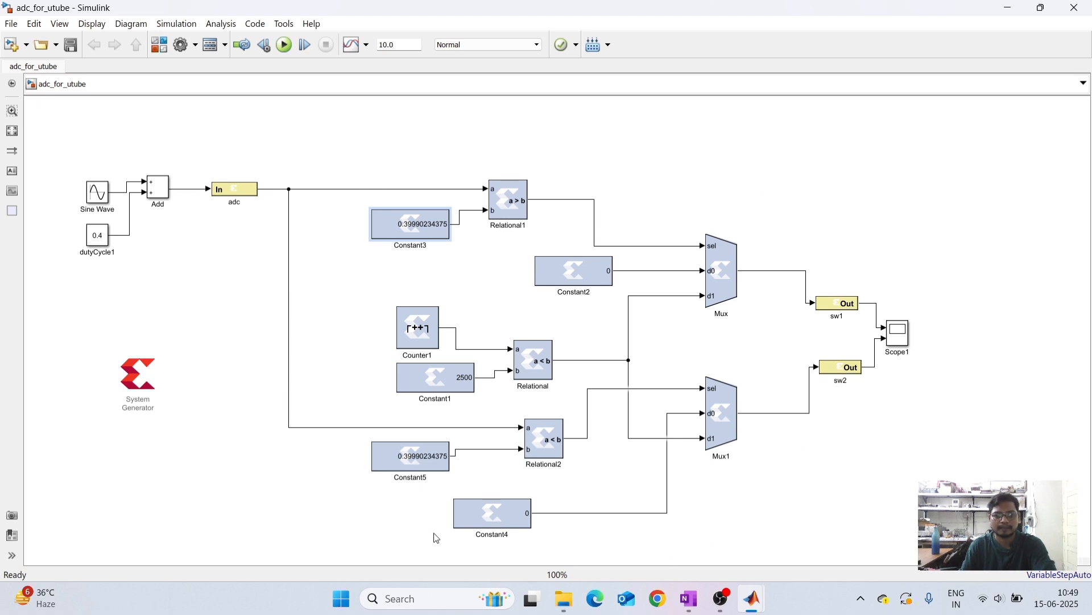
left_click(234, 194)
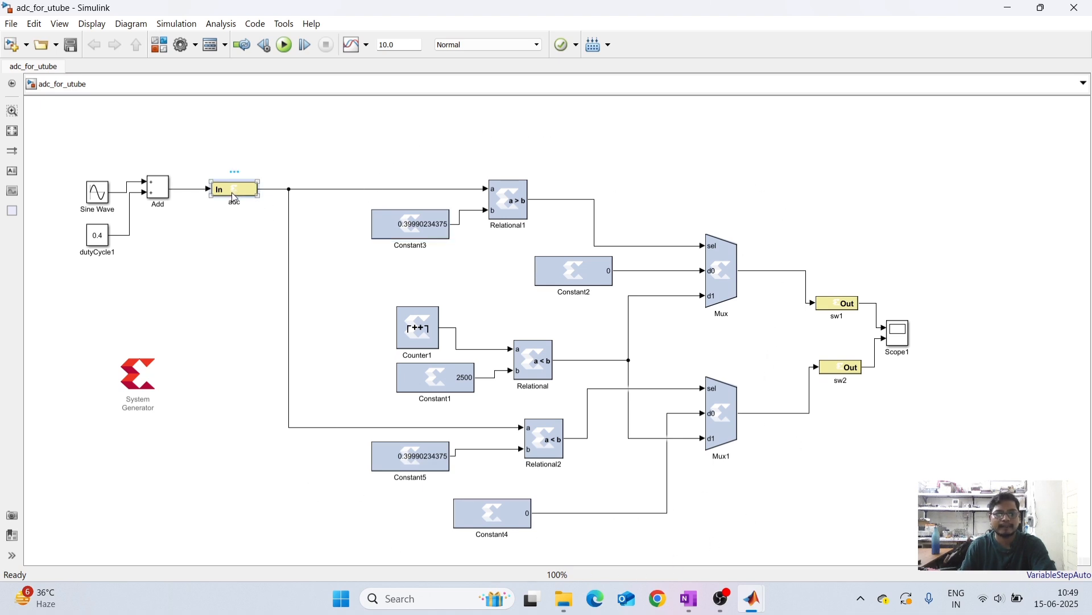
double_click(233, 196)
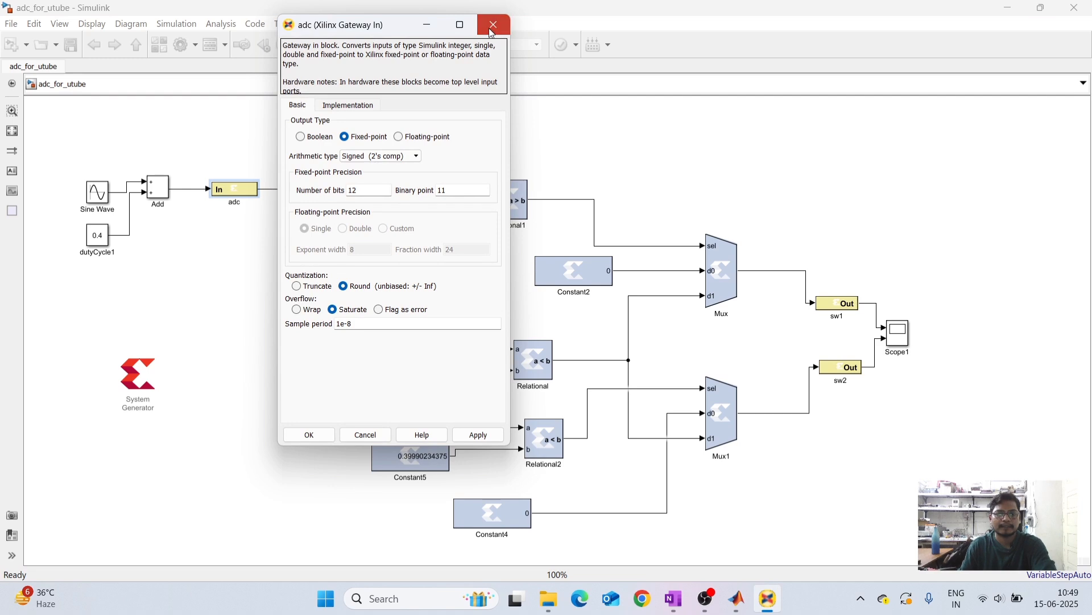
left_click(504, 10)
Point out the sw1 output gateway, the Sine Wave, dutyCycle1 and Add input blocks, and Scope1
left_click(839, 308)
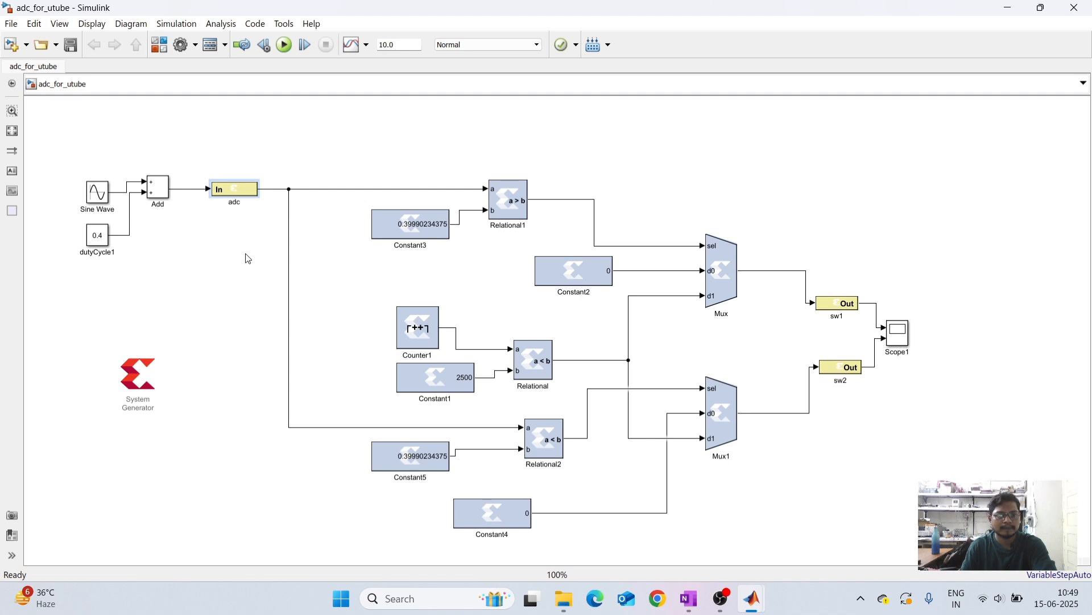
left_click(105, 198)
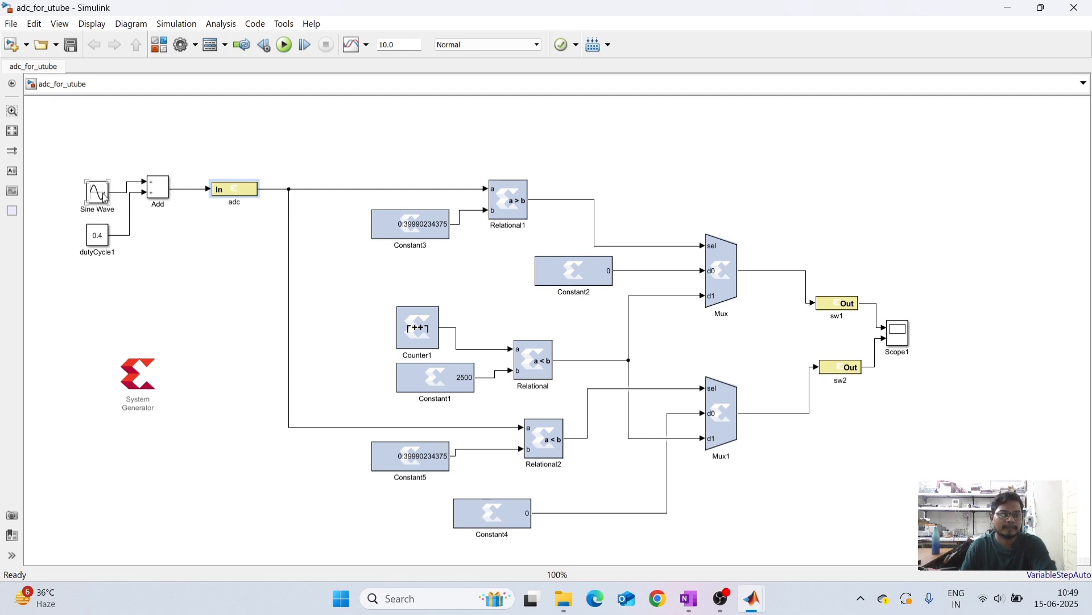
left_click(98, 242)
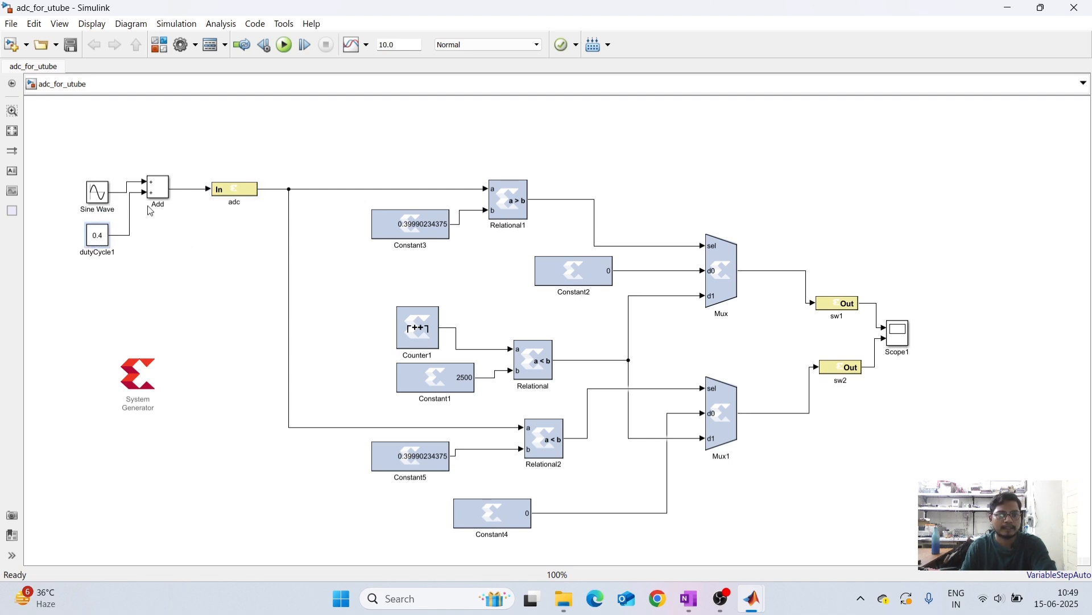
left_click(160, 188)
left_click(902, 343)
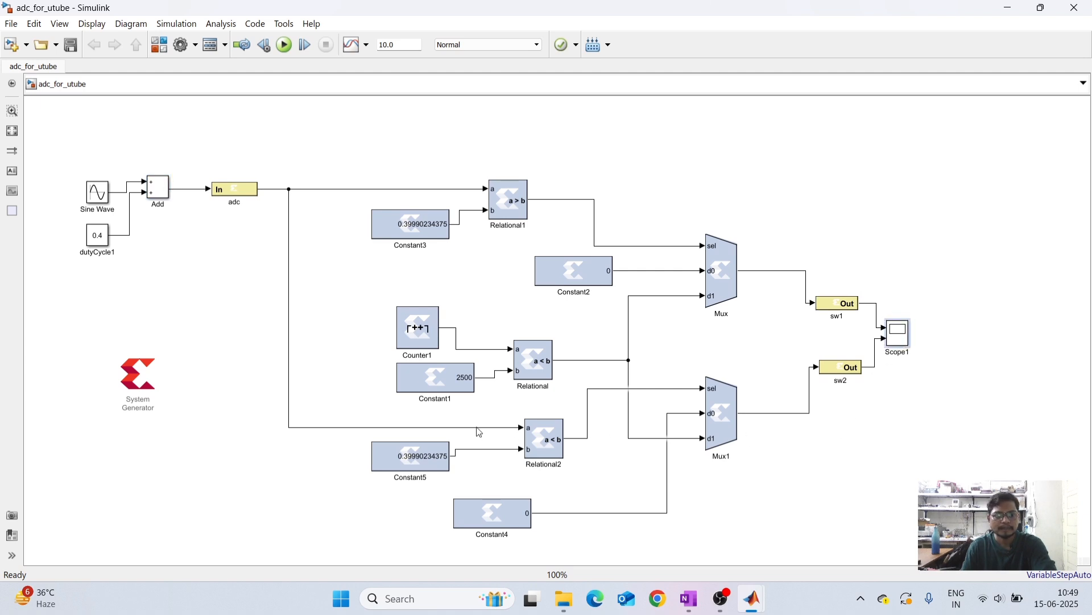
Move the System Generator block up closer to the adc input gateway, and open the block for inspection
left_click_drag(135, 377, 192, 321)
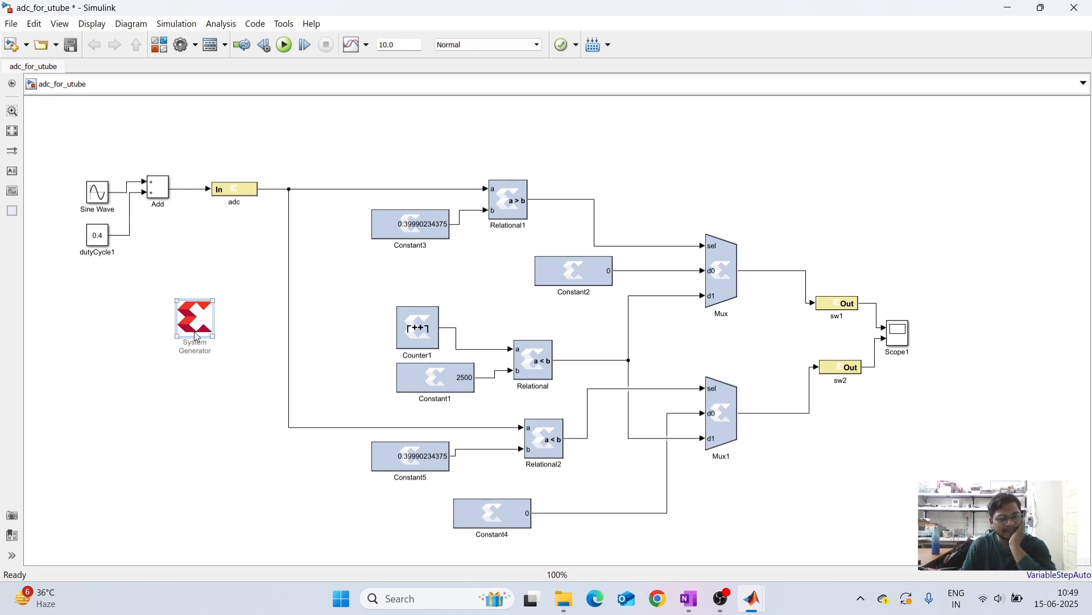
left_click(324, 317)
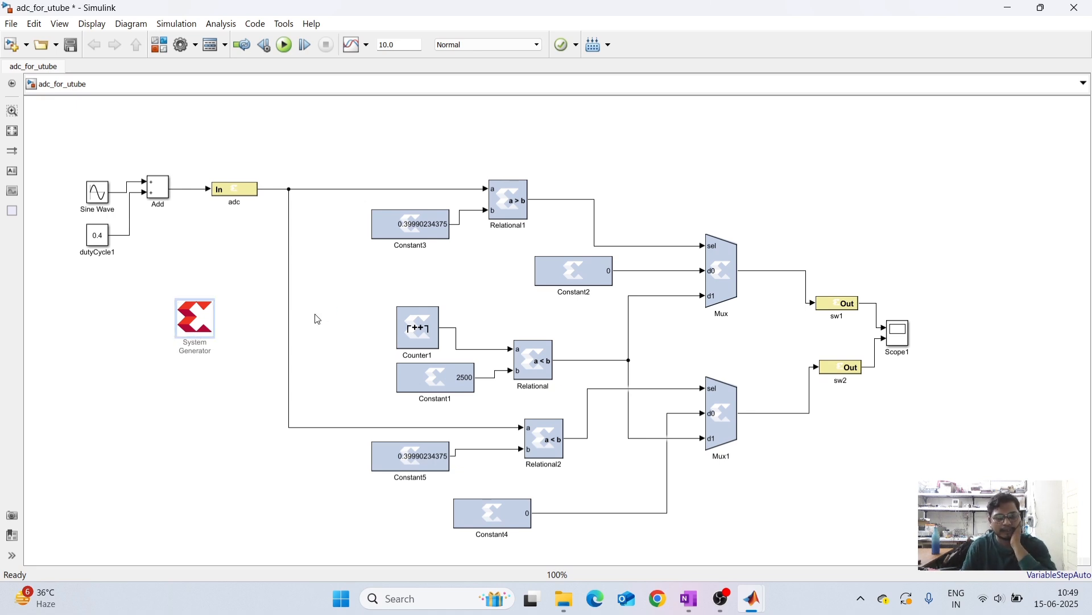
double_click(194, 317)
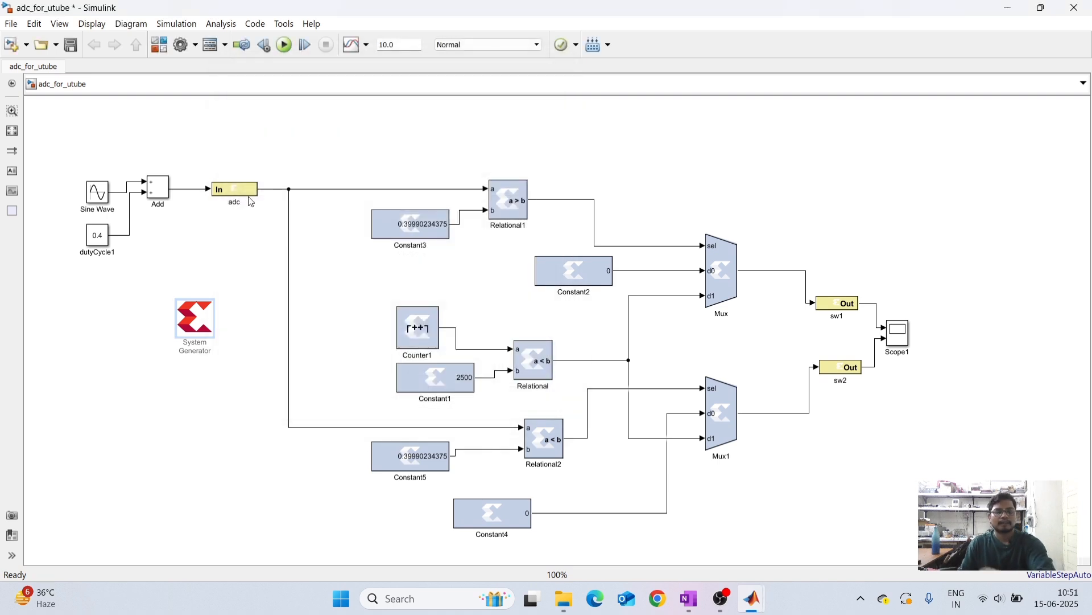
left_click(224, 184)
left_click(329, 202)
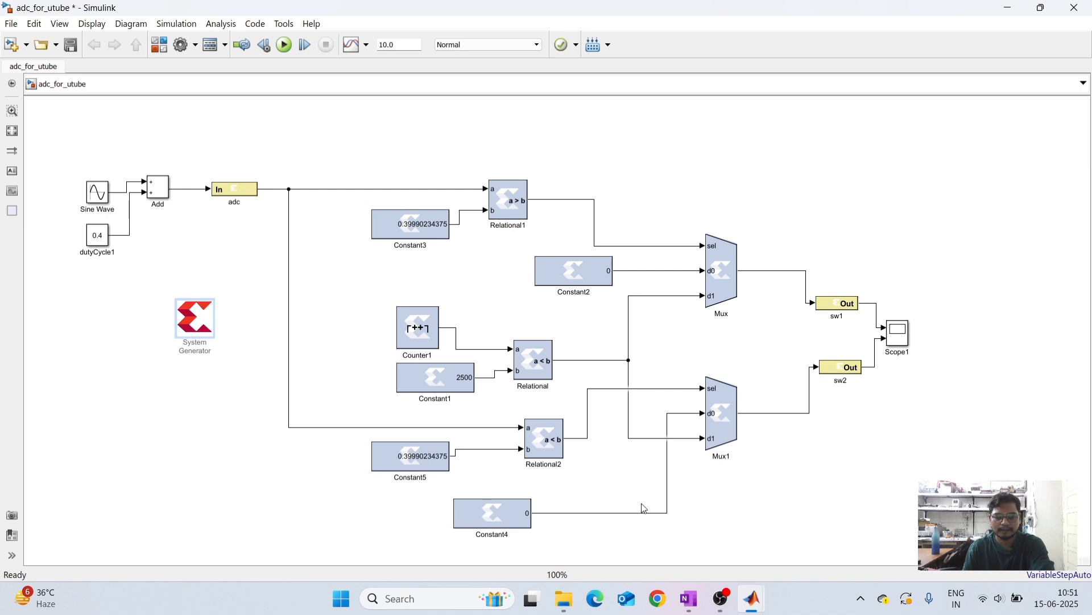
Switch to the ADC notes in OneNote and sketch a pair of axes with one sine cycle in a blank area
left_click(691, 608)
scroll(551, 219, "down", 10)
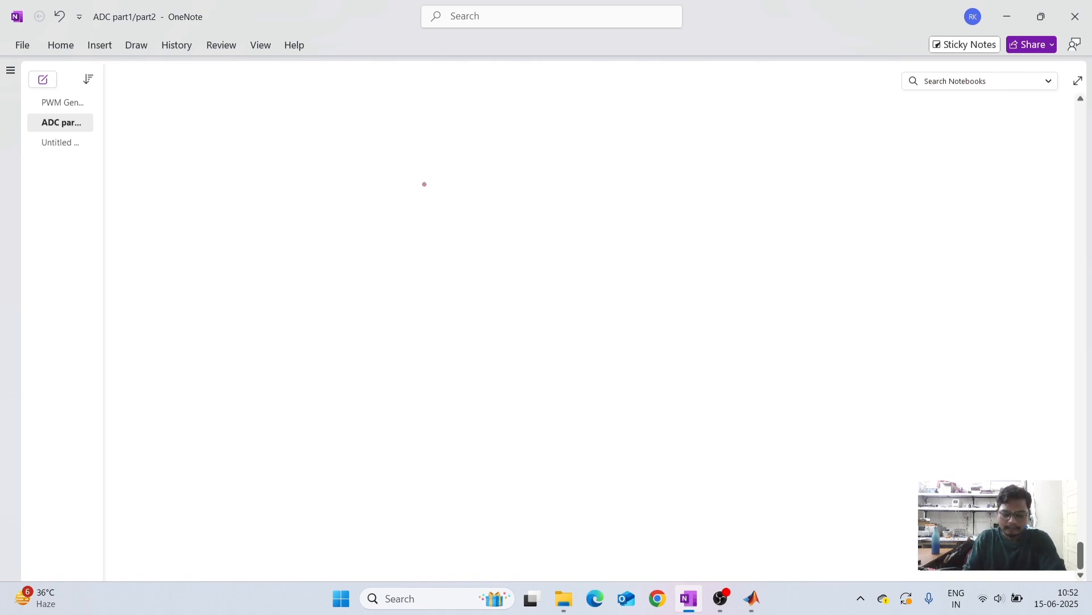
left_click_drag(427, 161, 444, 280)
left_click_drag(382, 228, 816, 195)
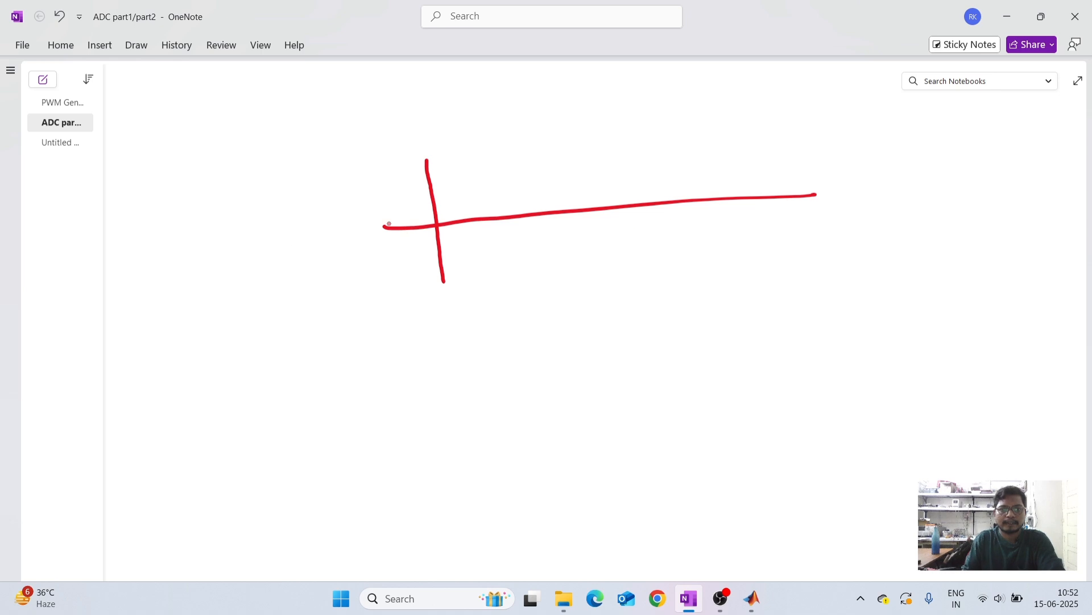
mouse_move(443, 209)
left_mouse_down()
mouse_move(503, 180)
mouse_move(569, 259)
mouse_move(627, 217)
left_mouse_up()
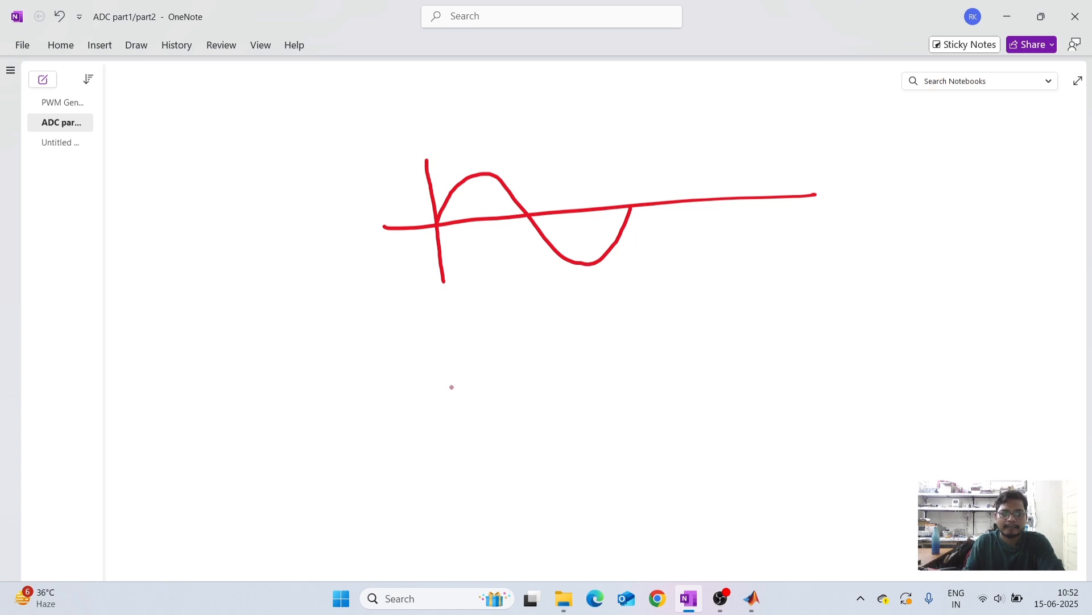
Mark the sine wave's first half-cycle with a plus sign and its second half-cycle with a minus sign
left_click_drag(478, 198, 479, 208)
left_click_drag(471, 206, 492, 198)
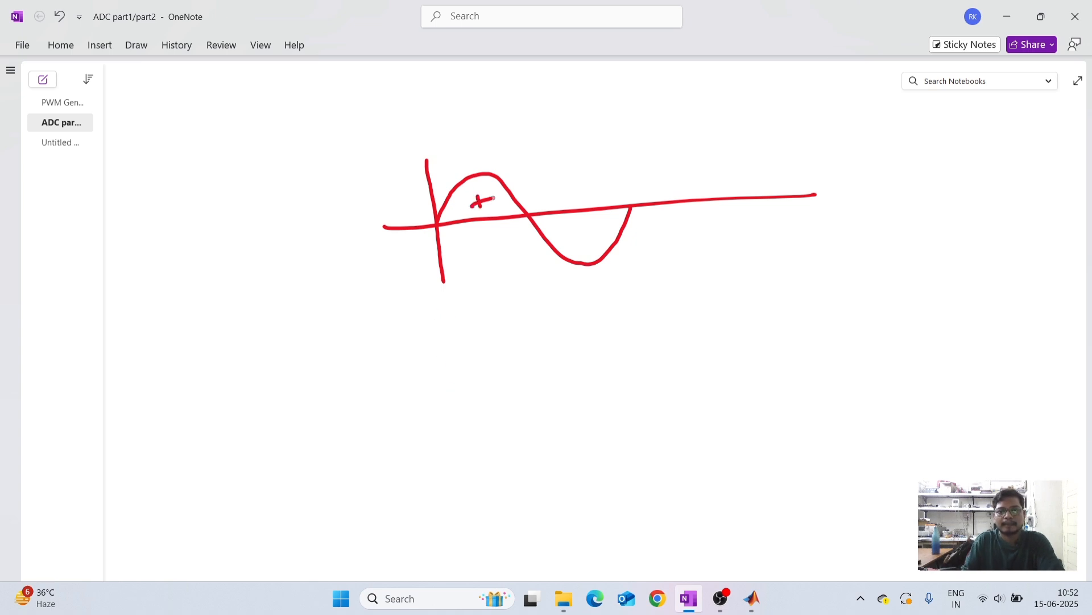
left_click_drag(567, 233, 588, 230)
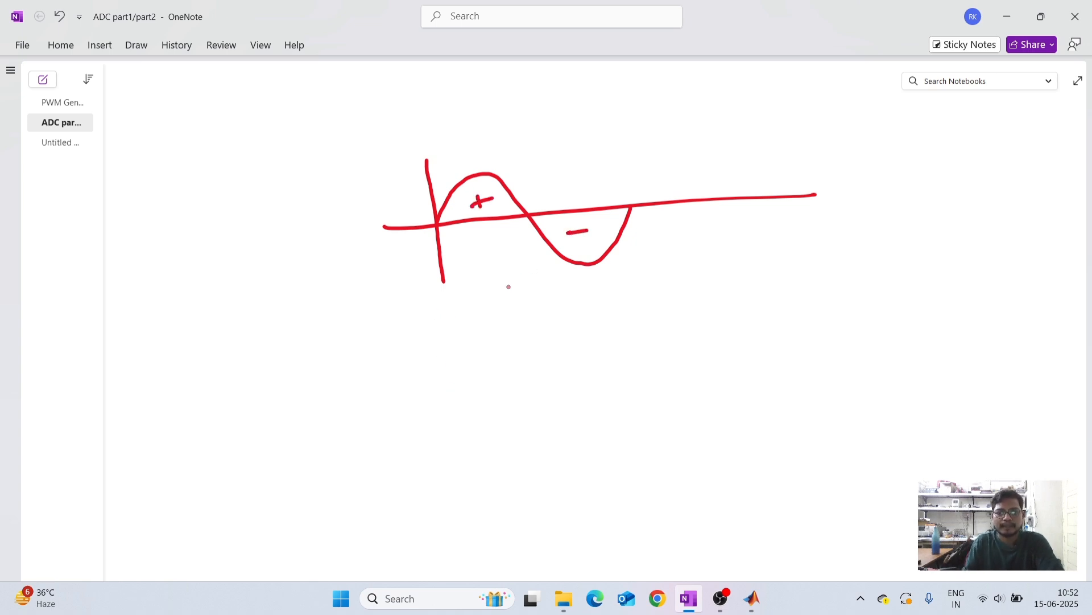
Draw a second pair of axes below the sine wave and project its mid-cycle zero crossing downward with a dashed line
left_click_drag(449, 323, 478, 469)
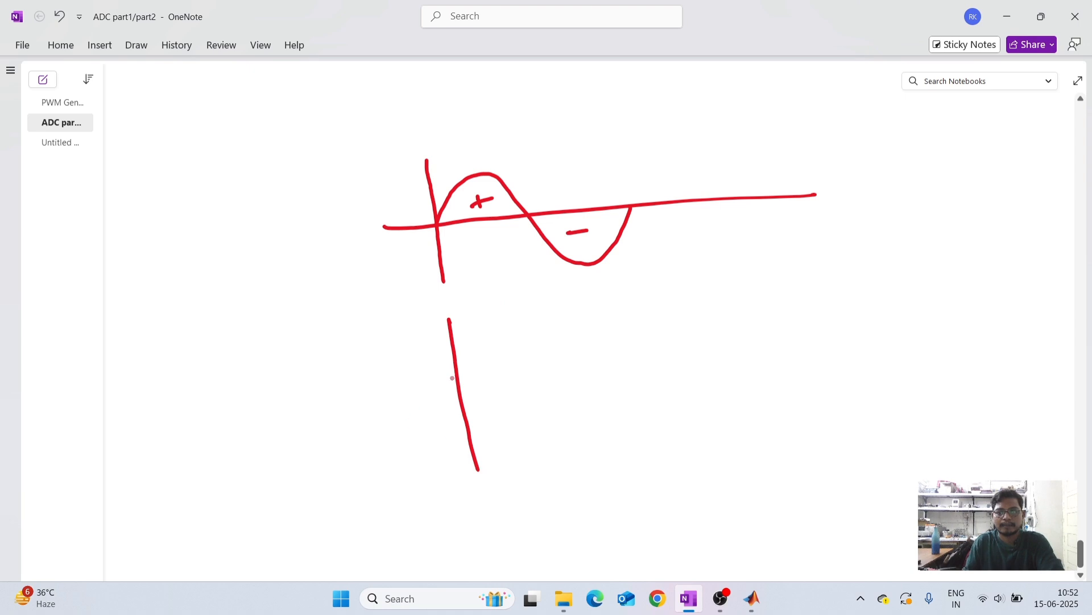
left_click_drag(454, 383, 767, 346)
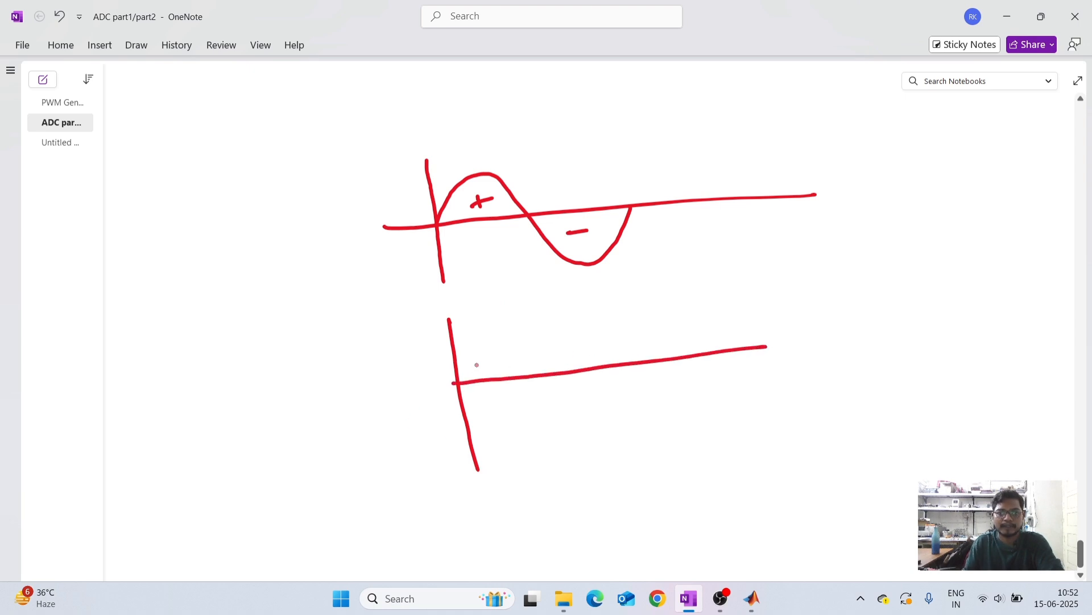
left_click_drag(526, 215, 530, 223)
left_click_drag(528, 238, 536, 265)
left_click_drag(537, 271, 539, 278)
left_click_drag(540, 288, 547, 321)
left_click_drag(548, 330, 549, 339)
left_click_drag(551, 343, 556, 362)
left_click_drag(558, 374, 562, 387)
left_click_drag(565, 402, 568, 414)
left_click_drag(569, 420, 575, 444)
Draw a pulse train under the positive half-cycle on the second axes, and label that vertical axis SW1 with an arrowhead
mouse_move(453, 340)
left_mouse_down()
mouse_move(472, 335)
mouse_move(470, 376)
mouse_move(478, 336)
mouse_move(489, 373)
mouse_move(504, 374)
mouse_move(491, 335)
mouse_move(519, 375)
mouse_move(527, 335)
mouse_move(547, 370)
mouse_move(557, 367)
mouse_move(552, 342)
left_mouse_up()
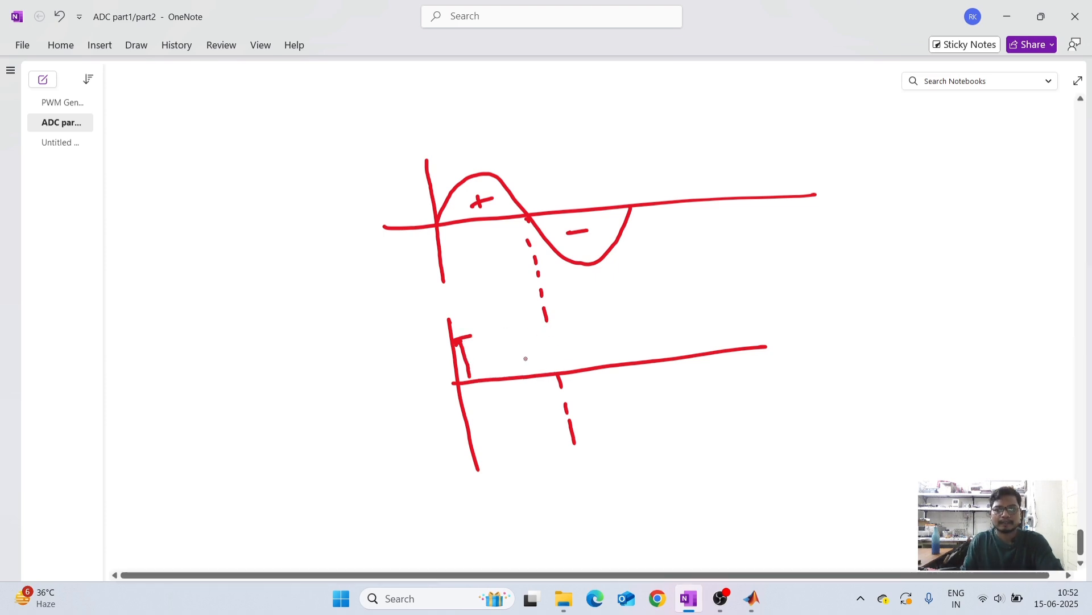
mouse_move(472, 335)
left_mouse_down()
mouse_move(490, 377)
mouse_move(504, 336)
mouse_move(553, 364)
left_mouse_up()
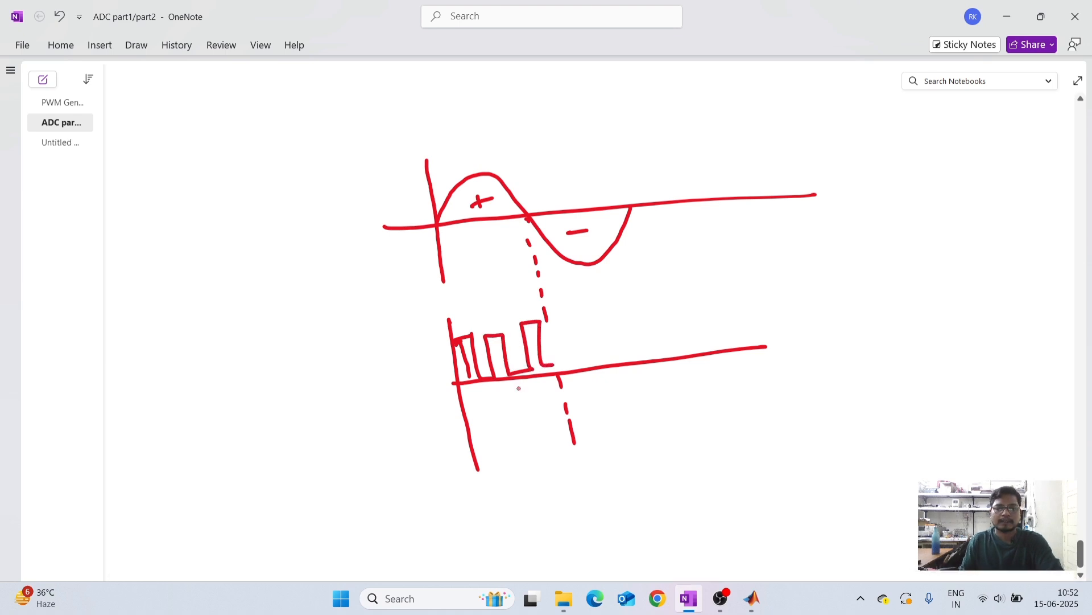
mouse_move(452, 306)
left_mouse_down()
mouse_move(453, 327)
mouse_move(437, 321)
mouse_move(450, 318)
left_mouse_up()
left_click_drag(449, 319, 459, 325)
mouse_move(386, 329)
left_mouse_down()
mouse_move(378, 343)
mouse_move(404, 325)
left_mouse_up()
left_click_drag(408, 321, 412, 334)
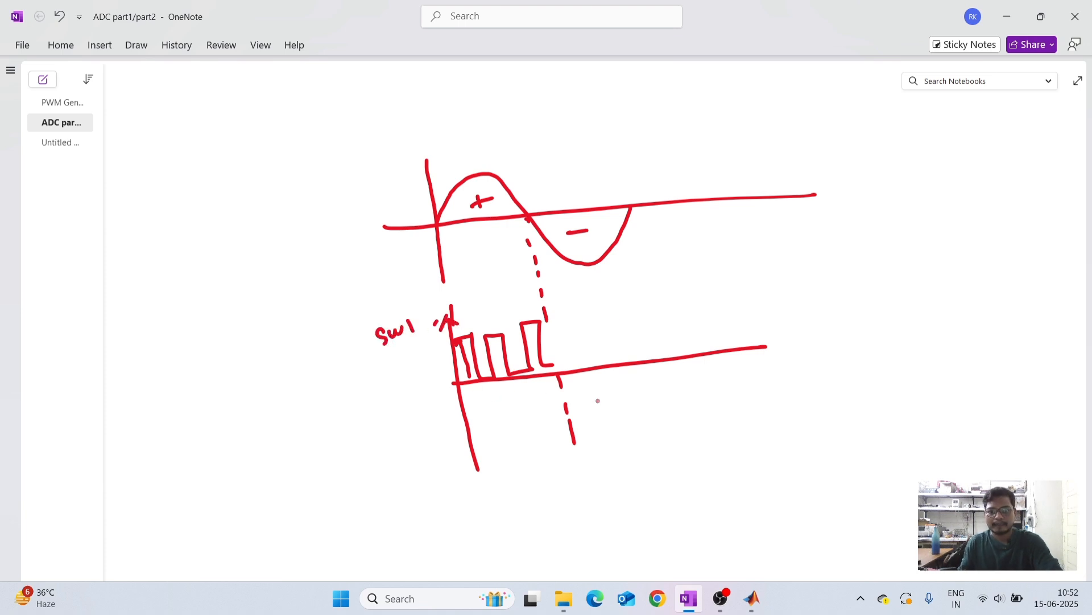
Draw a third time axis with a first pulse at the zero crossing, and add a dashed line marking the cycle's end
left_click_drag(486, 469, 781, 434)
mouse_move(569, 409)
left_mouse_down()
mouse_move(585, 460)
mouse_move(570, 407)
mouse_move(593, 449)
left_mouse_up()
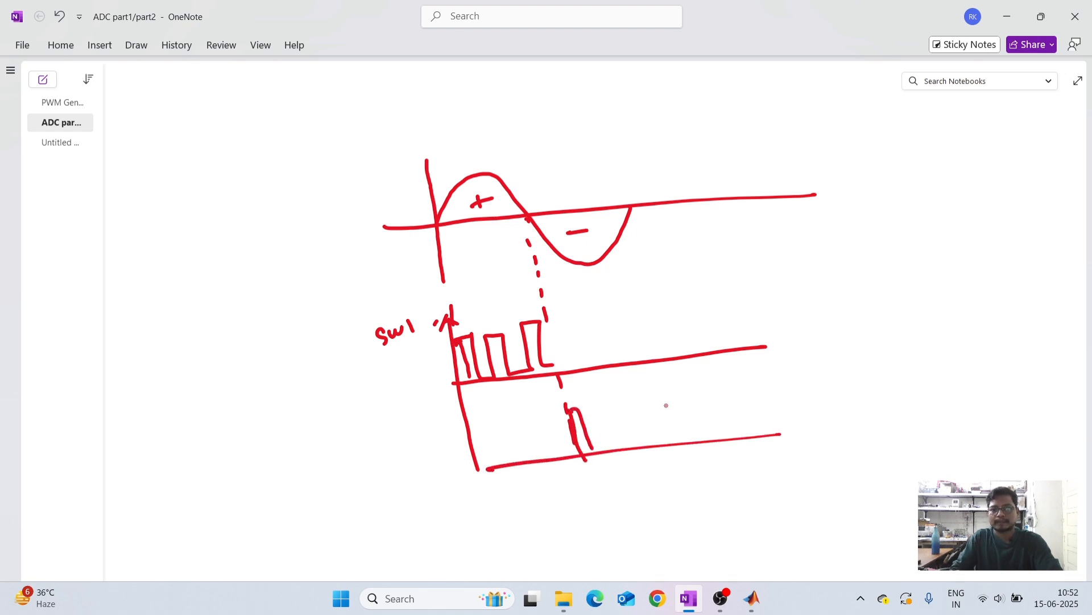
left_click_drag(656, 255, 660, 278)
left_click_drag(661, 288, 663, 304)
left_click_drag(667, 323, 675, 371)
left_click_drag(676, 388, 685, 424)
left_click_drag(686, 436, 689, 449)
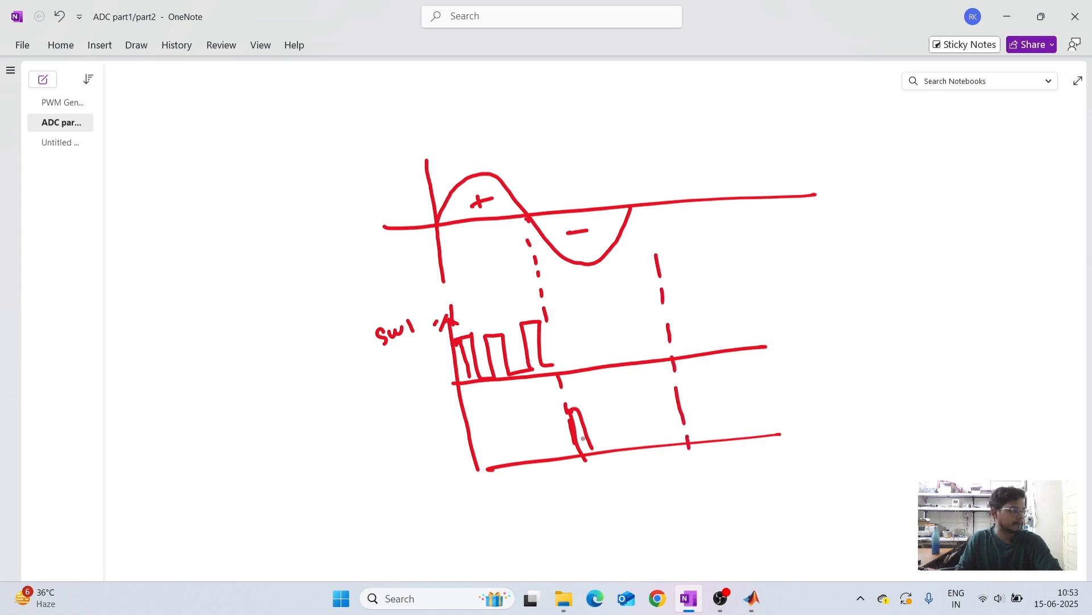
Continue the pulse train across the negative half-cycle on the lowest axis, and write "10 ms" at the half-cycle point
mouse_move(589, 448)
left_mouse_down()
mouse_move(599, 451)
mouse_move(580, 404)
mouse_move(604, 448)
mouse_move(612, 406)
mouse_move(631, 439)
mouse_move(649, 405)
mouse_move(663, 441)
mouse_move(668, 398)
mouse_move(687, 446)
left_mouse_up()
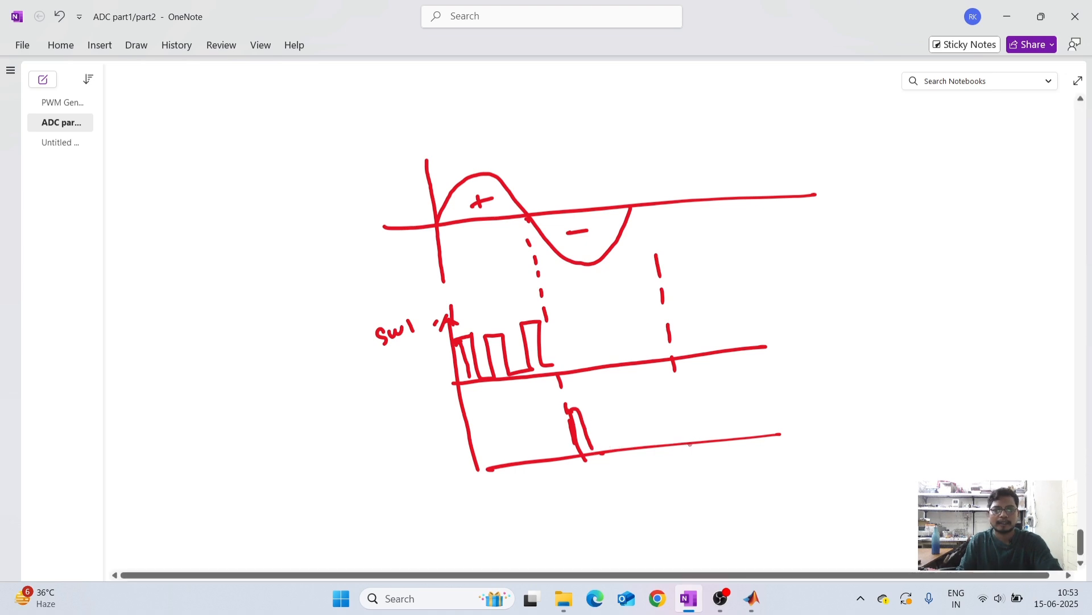
mouse_move(592, 410)
left_mouse_down()
mouse_move(600, 466)
mouse_move(652, 439)
mouse_move(657, 404)
mouse_move(668, 440)
mouse_move(677, 402)
mouse_move(694, 445)
left_mouse_up()
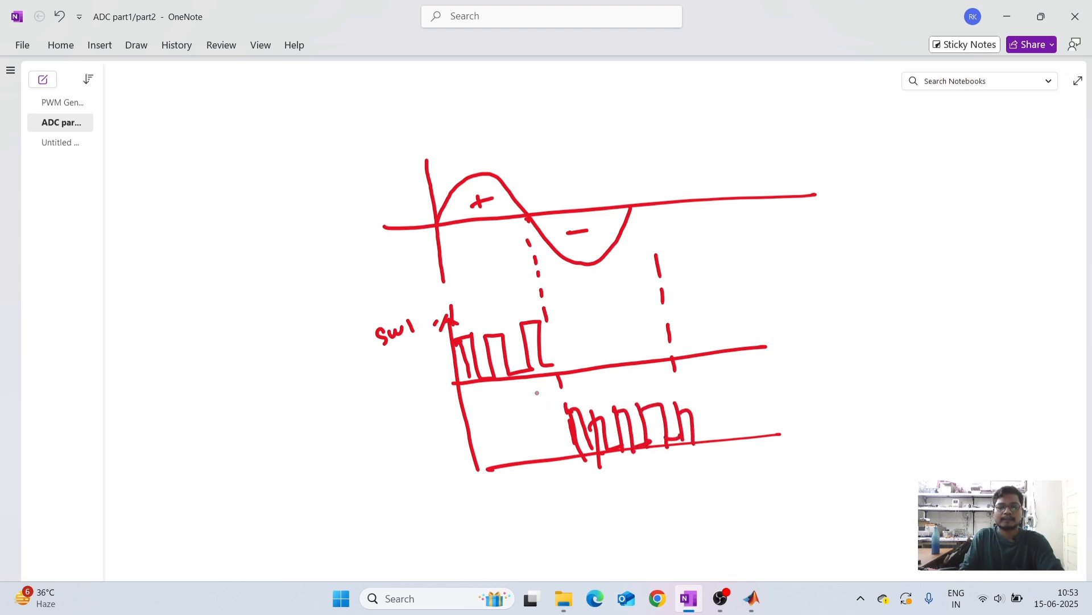
left_click_drag(534, 388, 536, 399)
left_click_drag(541, 386, 547, 397)
mouse_move(557, 399)
left_mouse_down()
mouse_move(563, 386)
mouse_move(578, 394)
left_mouse_up()
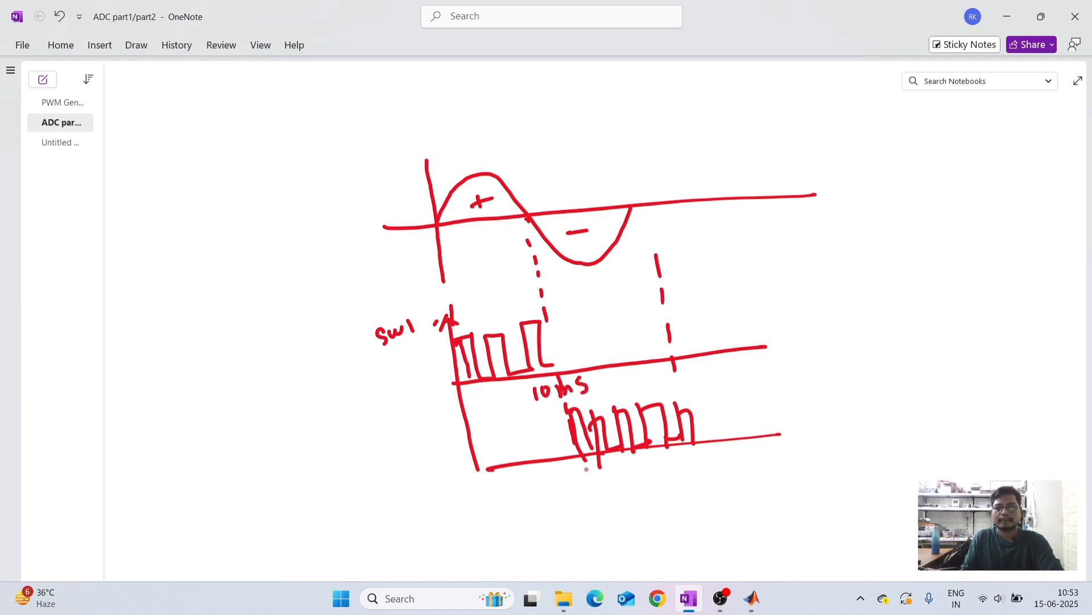
Mark the full cycle below the lowest axis with a double-headed arrow labelled "20 ms", and label the lower pulse train SW2
mouse_move(493, 488)
left_mouse_down()
mouse_move(496, 501)
mouse_move(699, 454)
mouse_move(687, 468)
left_mouse_up()
left_click_drag(579, 502, 591, 524)
mouse_move(604, 494)
left_mouse_down()
mouse_move(597, 507)
mouse_move(607, 494)
left_mouse_up()
left_click_drag(626, 498, 648, 513)
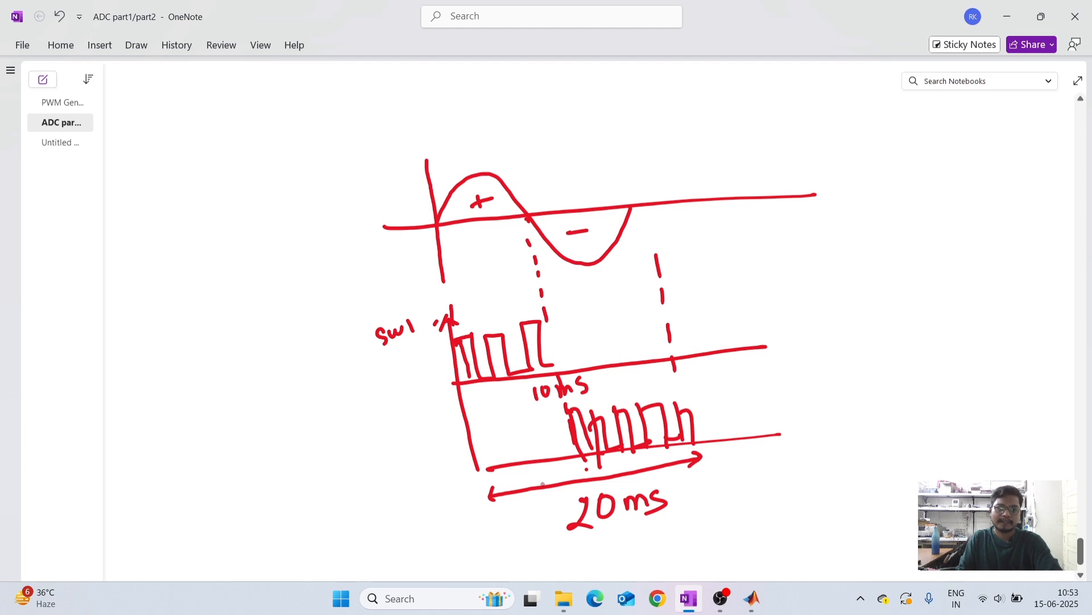
left_click_drag(462, 436, 478, 432)
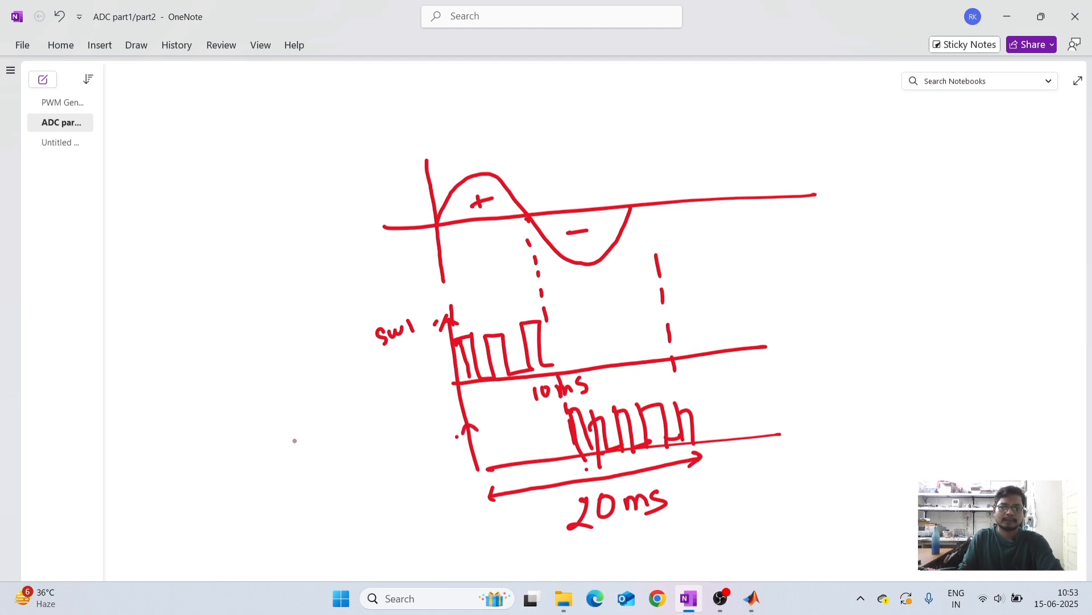
mouse_move(404, 439)
left_mouse_down()
mouse_move(428, 431)
mouse_move(426, 471)
mouse_move(460, 436)
mouse_move(484, 447)
left_mouse_up()
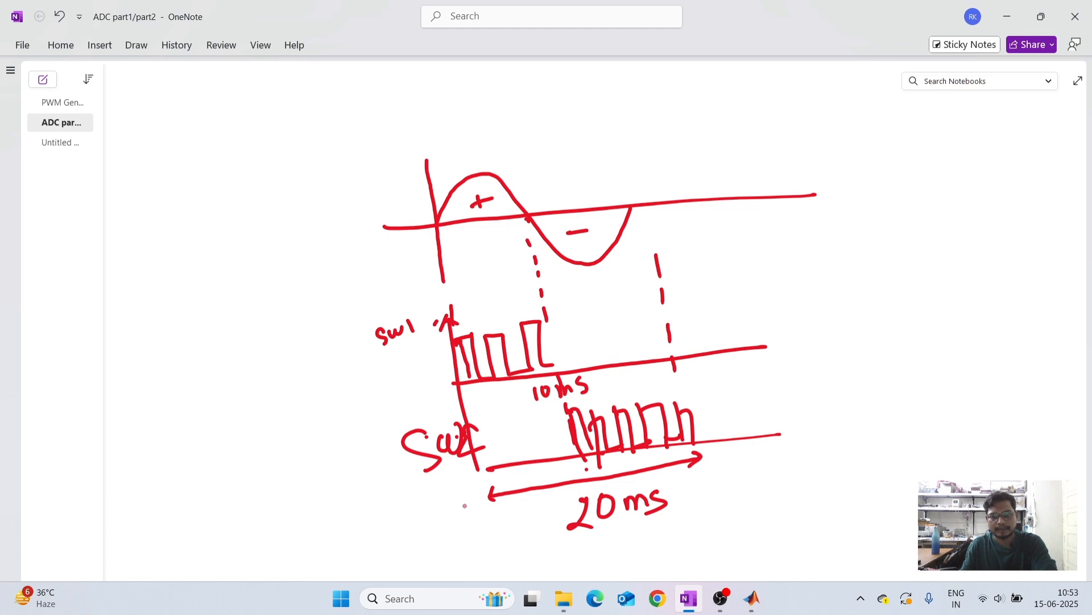
Switch to the adc_for_utube Simulink model and examine the Sine Wave block's parameters and the constant feeding the Add block
mouse_move(752, 598)
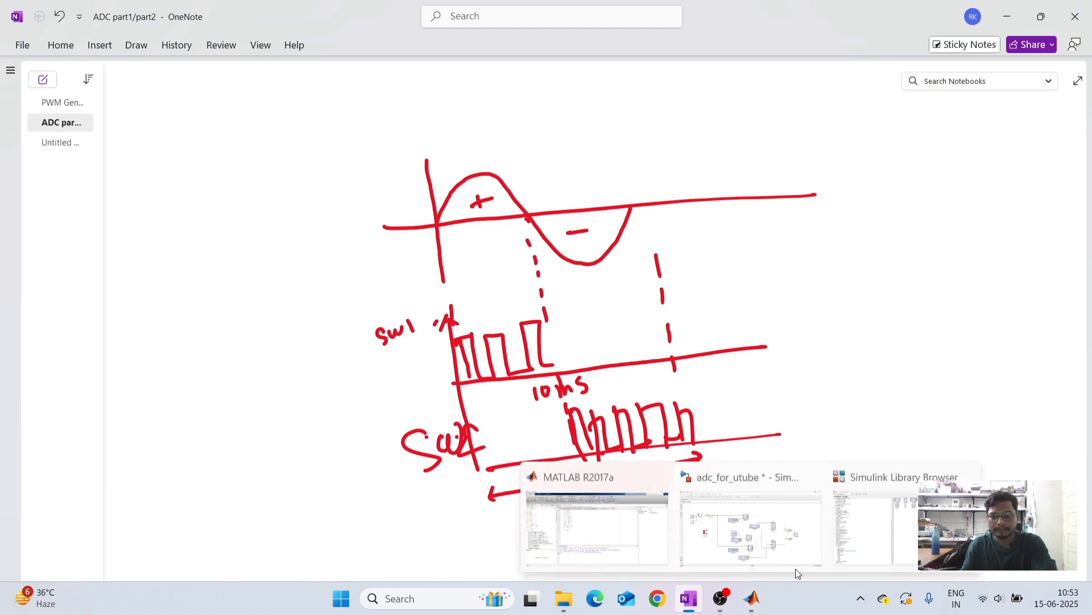
left_click(773, 546)
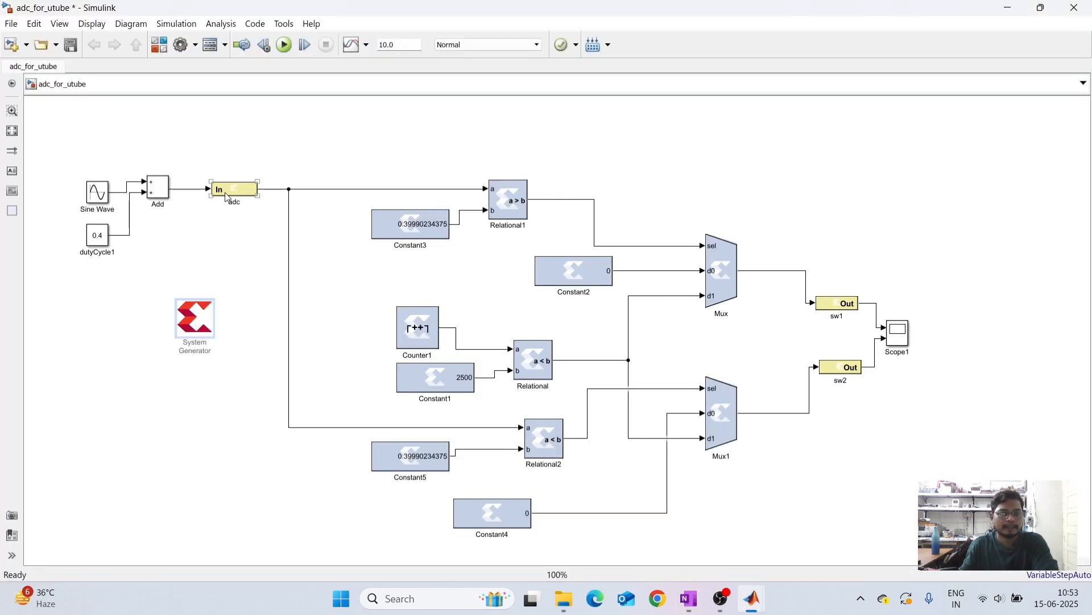
left_click(169, 184)
left_click(101, 196)
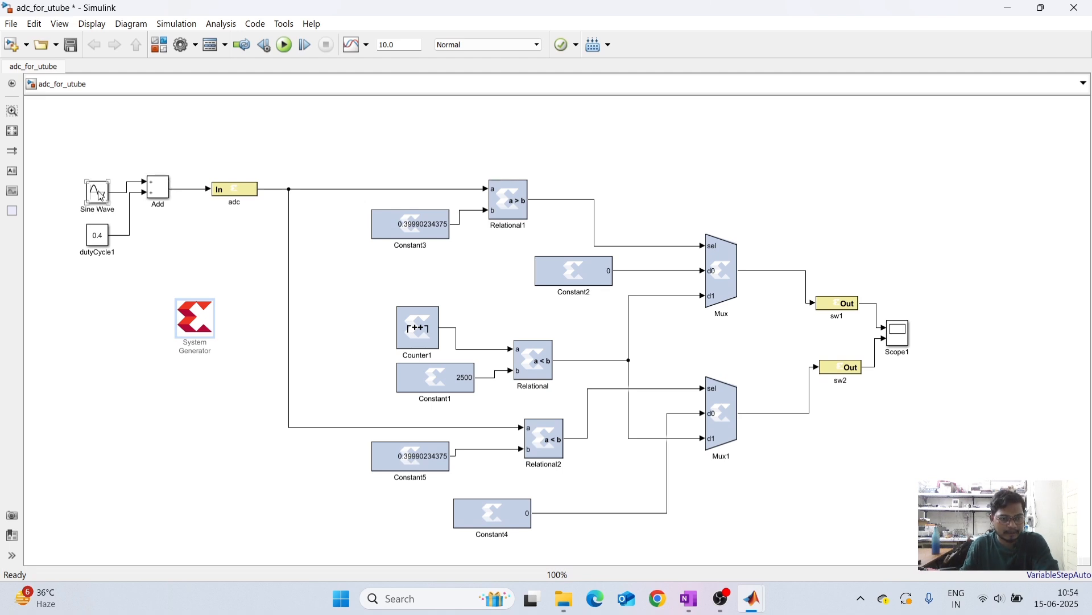
double_click(101, 196)
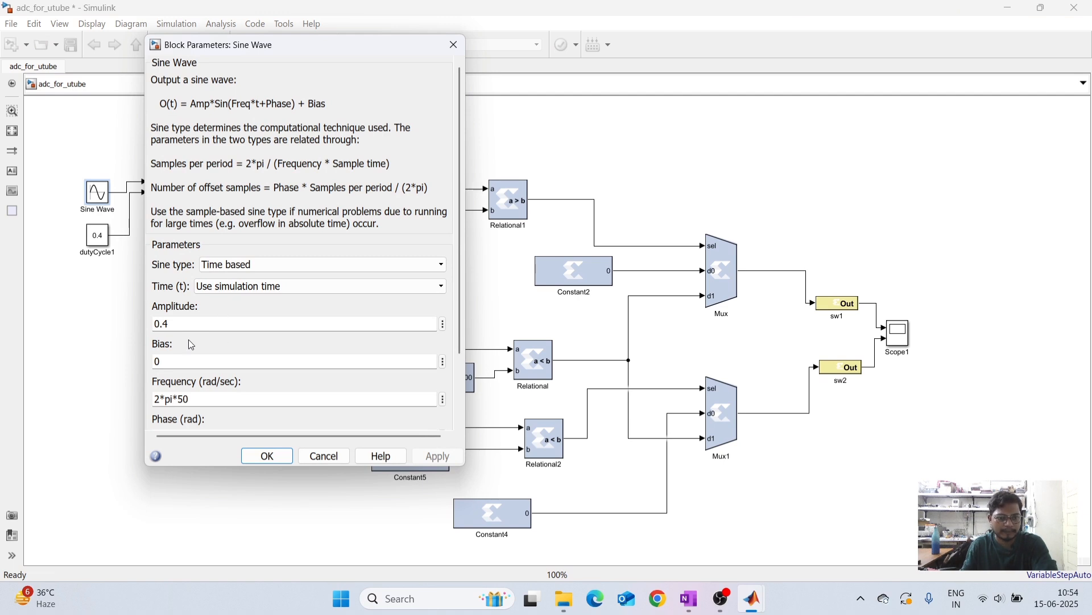
scroll(189, 339, "down", 1)
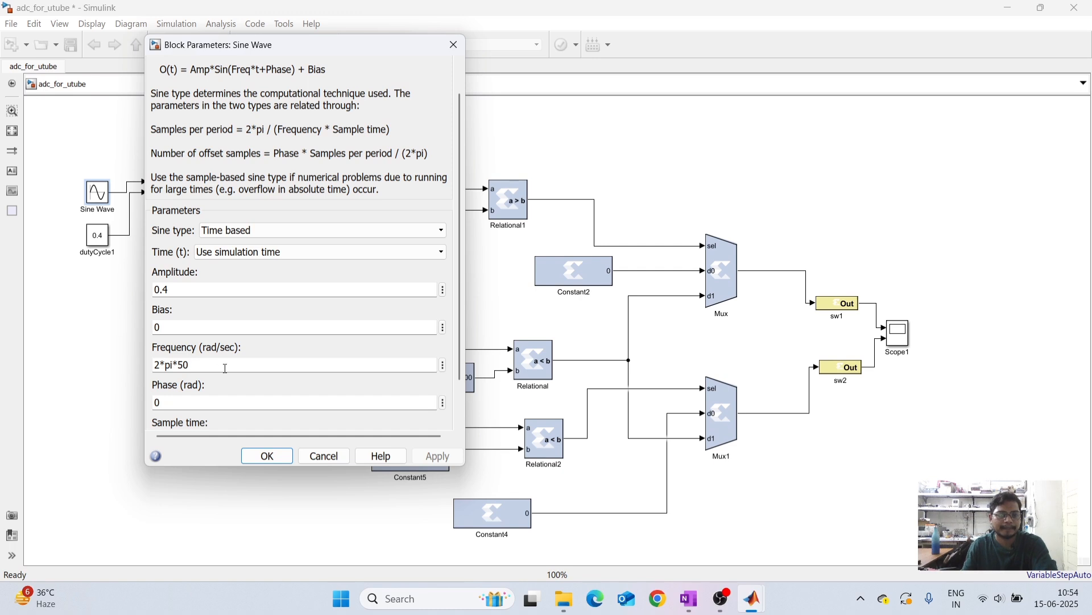
scroll(270, 389, "down", 1)
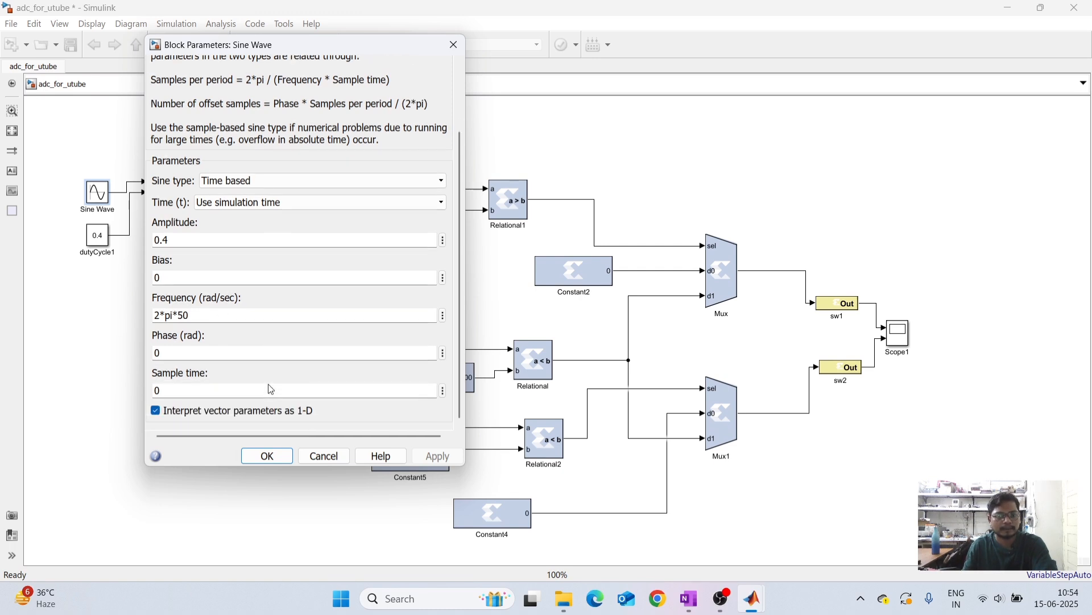
left_click(277, 456)
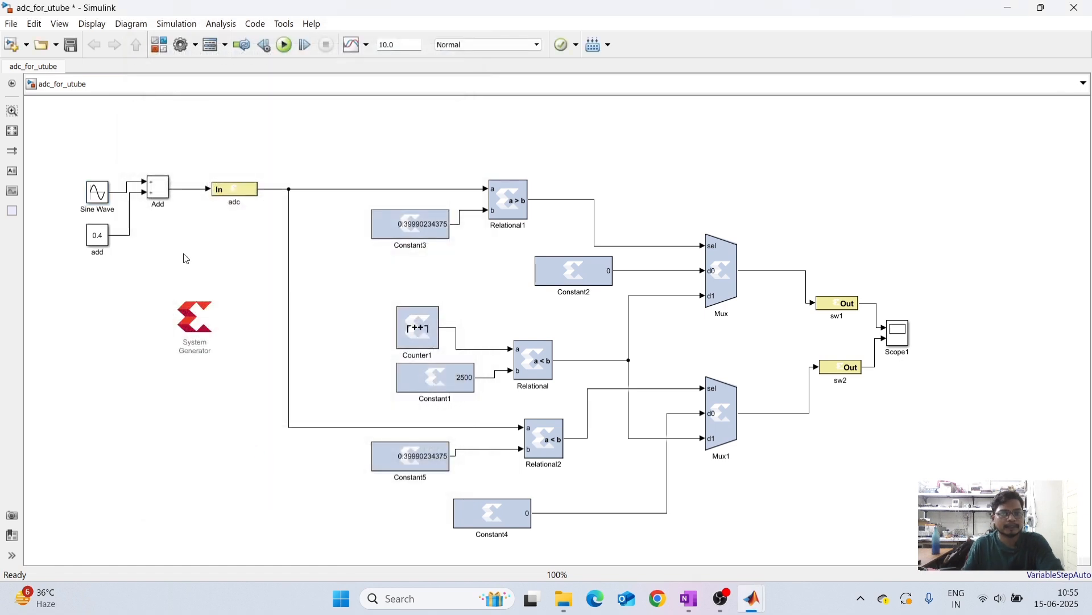
left_click_drag(129, 235, 129, 236)
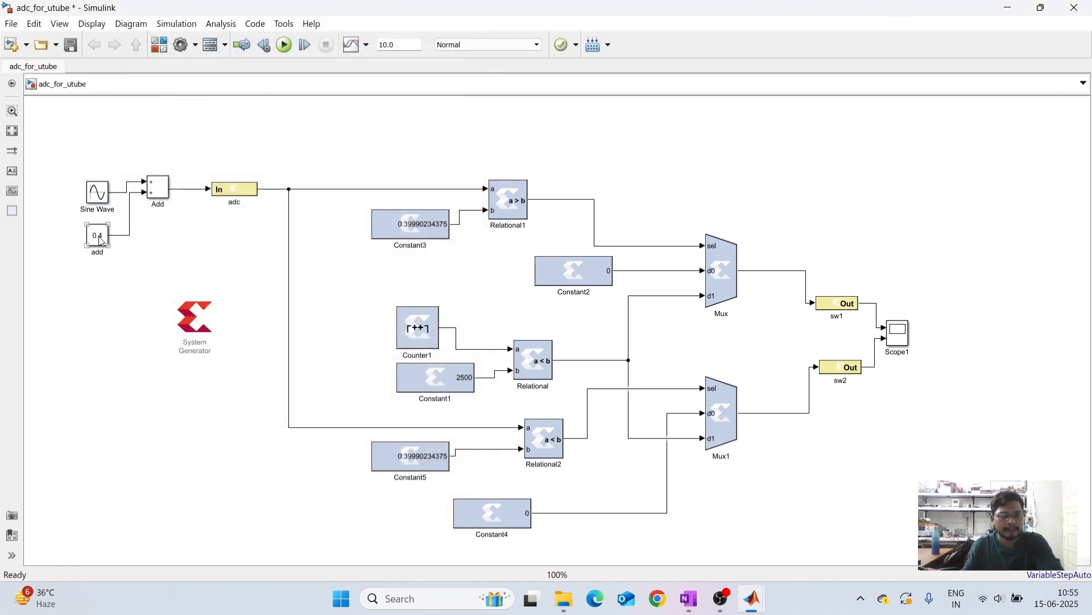
left_click(99, 201)
left_click(216, 241)
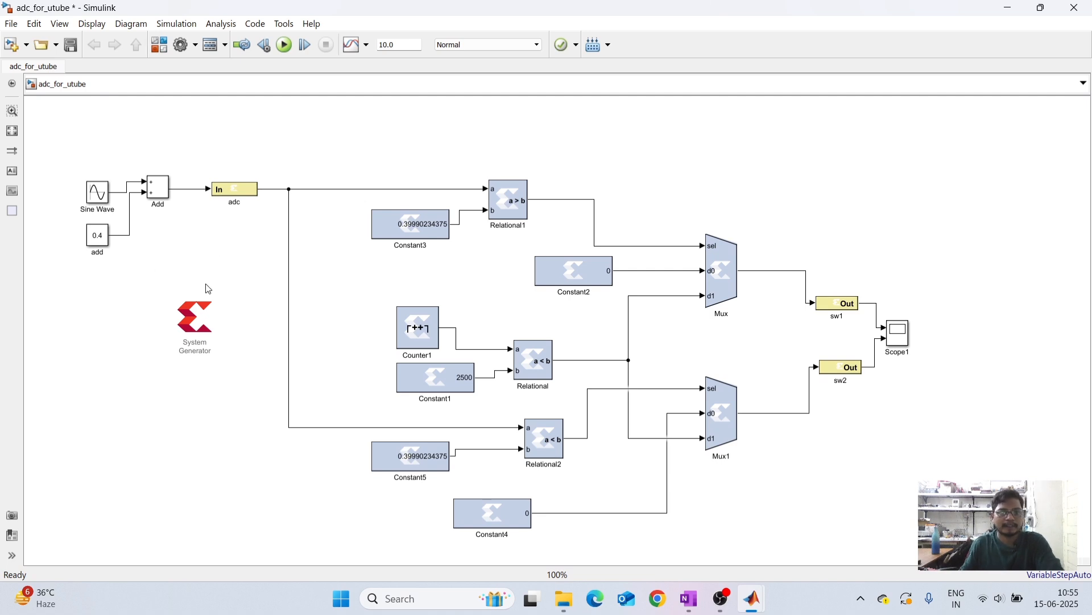
Switch to the OneNote page and draw a new pair of axes with one sine cycle in the blank area
left_click(689, 598)
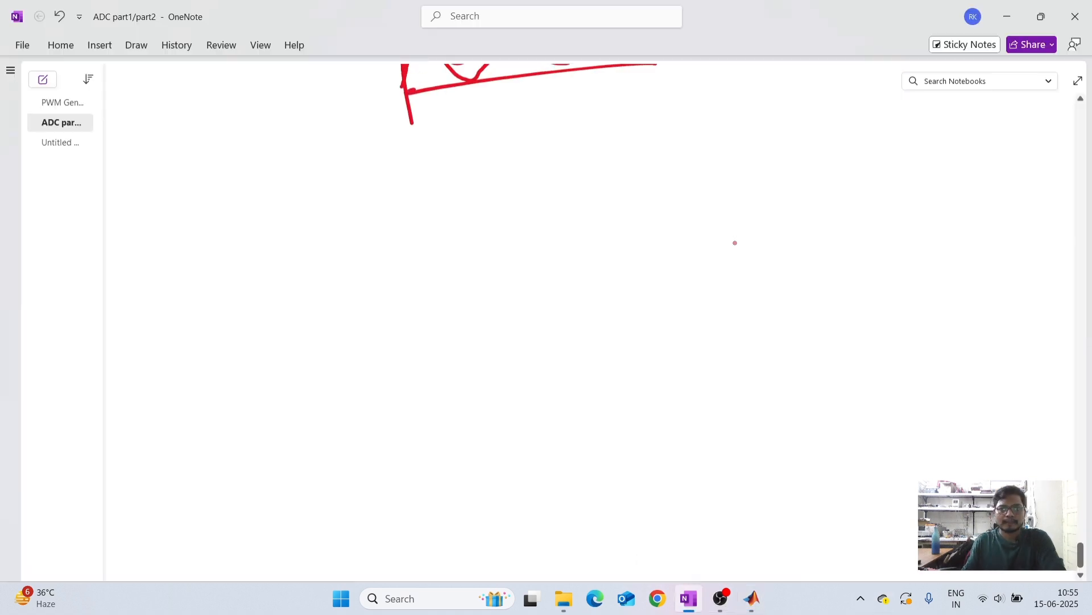
left_click(379, 201)
left_click_drag(346, 175, 362, 347)
left_click_drag(306, 276, 609, 271)
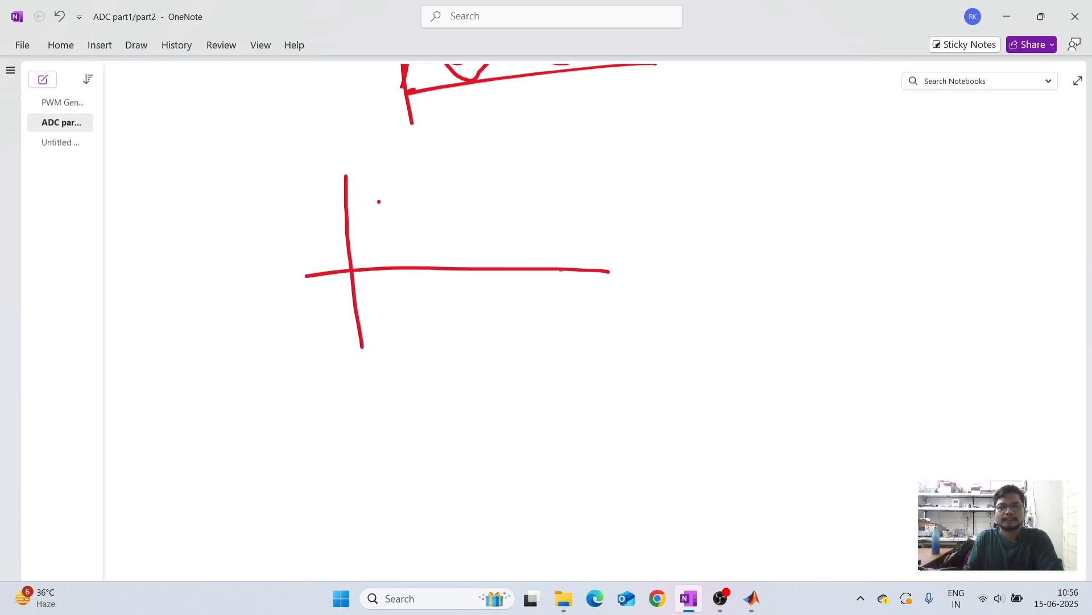
mouse_move(352, 265)
left_mouse_down()
mouse_move(372, 224)
mouse_move(519, 301)
mouse_move(533, 262)
left_mouse_up()
Mark the sine's positive and negative peaks with lines labelled "0.4" and "-0.4", and write "0.8" beside the sketch
mouse_move(379, 216)
left_mouse_down()
mouse_move(407, 217)
mouse_move(398, 197)
mouse_move(431, 208)
left_mouse_up()
left_click(411, 201)
mouse_move(481, 316)
left_mouse_down()
mouse_move(519, 317)
mouse_move(491, 331)
mouse_move(518, 343)
left_mouse_up()
left_click_drag(447, 314, 464, 313)
left_click_drag(486, 314, 539, 318)
mouse_move(726, 222)
left_mouse_down()
mouse_move(722, 235)
mouse_move(731, 223)
mouse_move(754, 236)
mouse_move(758, 225)
left_mouse_up()
left_click(741, 229)
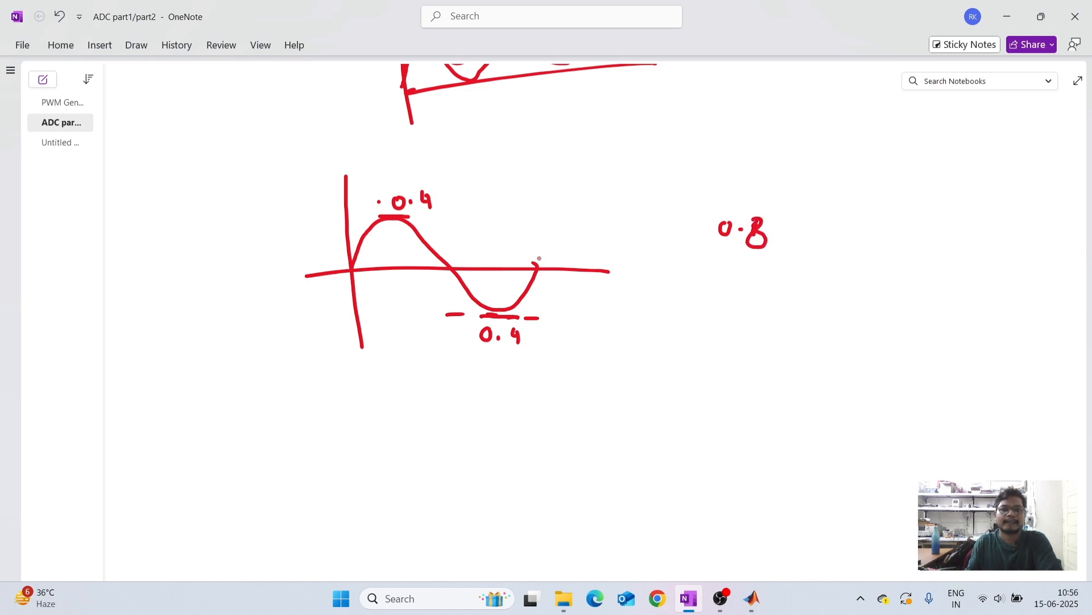
Draw a second pair of axes below with the sine shifted above zero, and add a dashed line marking the cycle's end
left_click_drag(361, 364, 371, 485)
left_click_drag(302, 448, 623, 437)
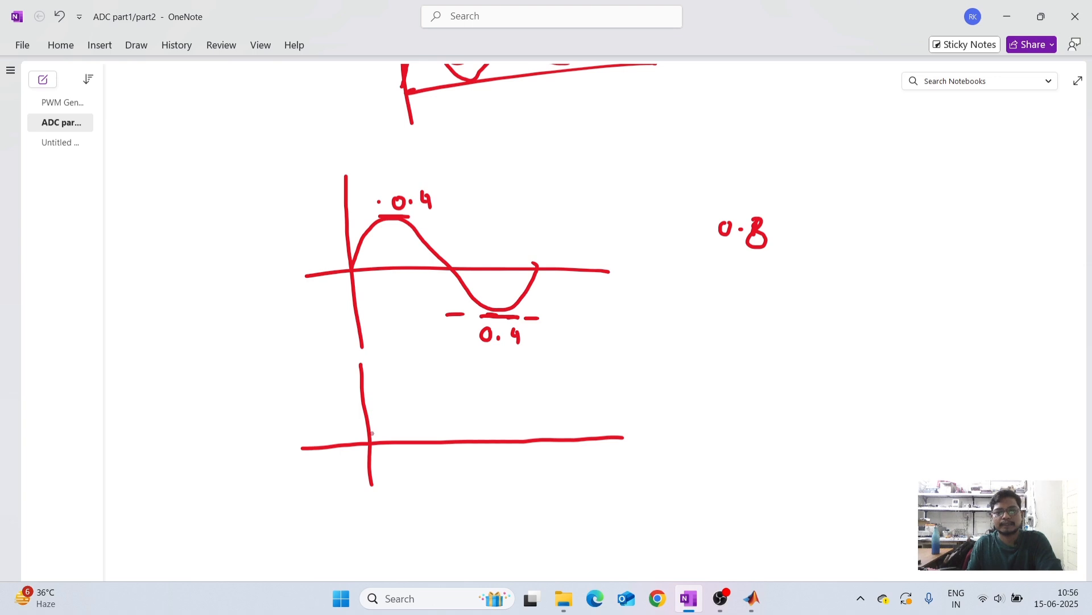
mouse_move(370, 435)
left_mouse_down()
mouse_move(377, 406)
mouse_move(417, 381)
mouse_move(475, 439)
mouse_move(524, 386)
left_mouse_up()
left_click_drag(541, 275, 544, 370)
left_click_drag(543, 385, 536, 426)
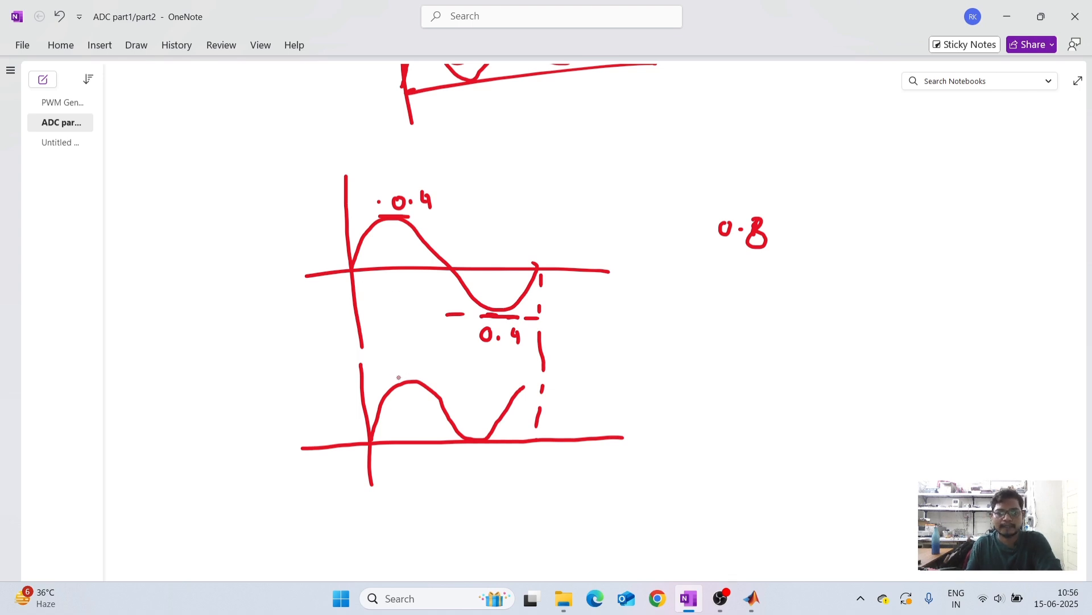
Mark the shifted sine's peak and trough with short lines, and write an arrow with "0.8" beside it
left_click_drag(396, 378, 422, 378)
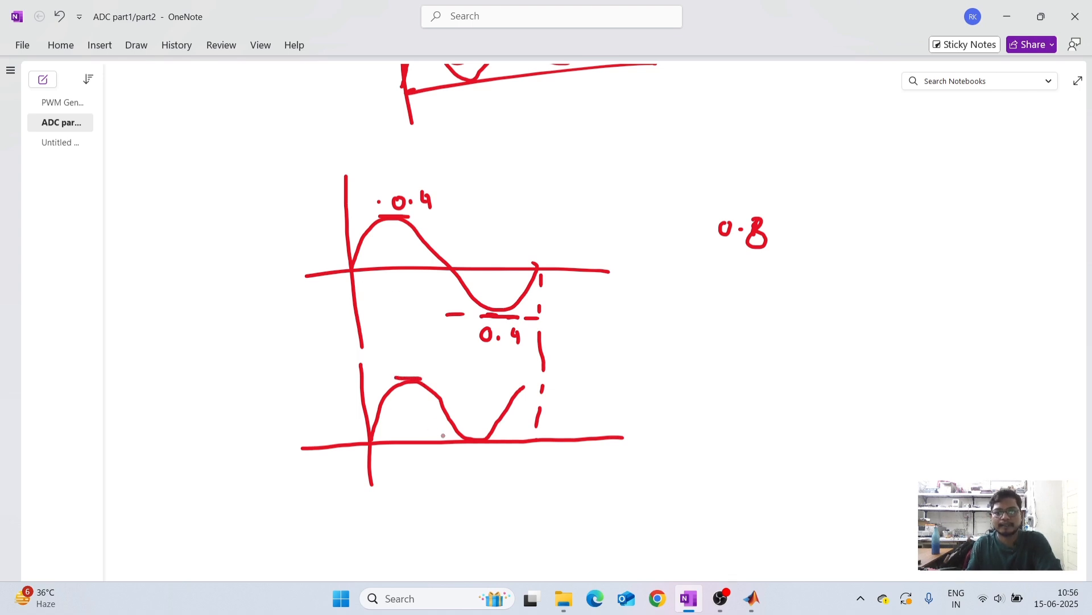
left_click_drag(468, 444, 493, 444)
left_click_drag(601, 405, 624, 405)
left_click_drag(601, 411, 666, 396)
left_click_drag(677, 404, 685, 421)
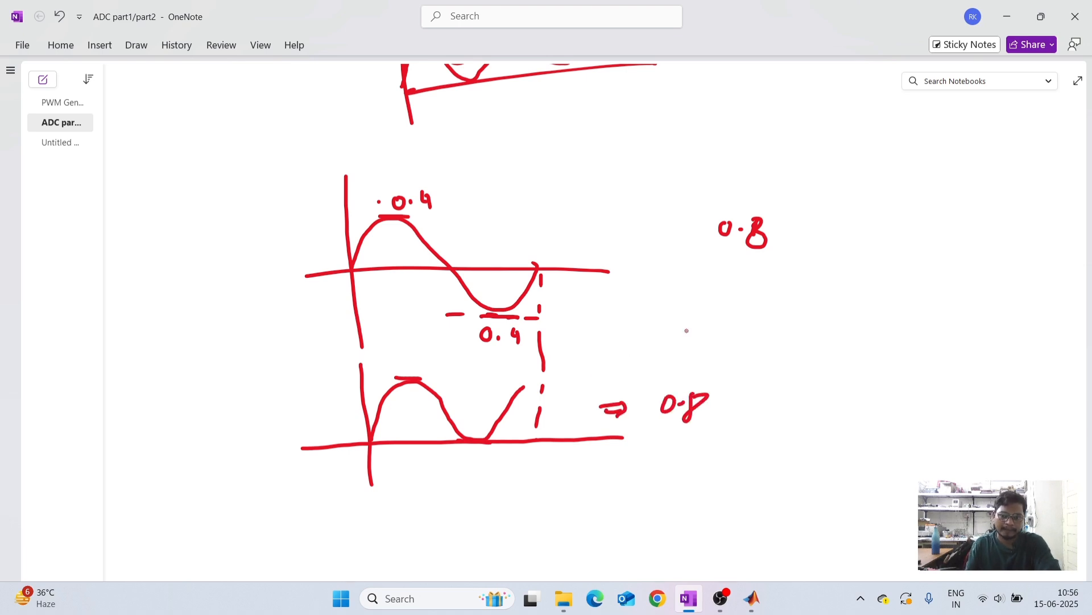
Write an implication arrow followed by "< 1 V" below the upper "0.8", and underline the limit twice
mouse_move(727, 324)
left_mouse_down()
mouse_move(770, 323)
mouse_move(758, 335)
left_mouse_up()
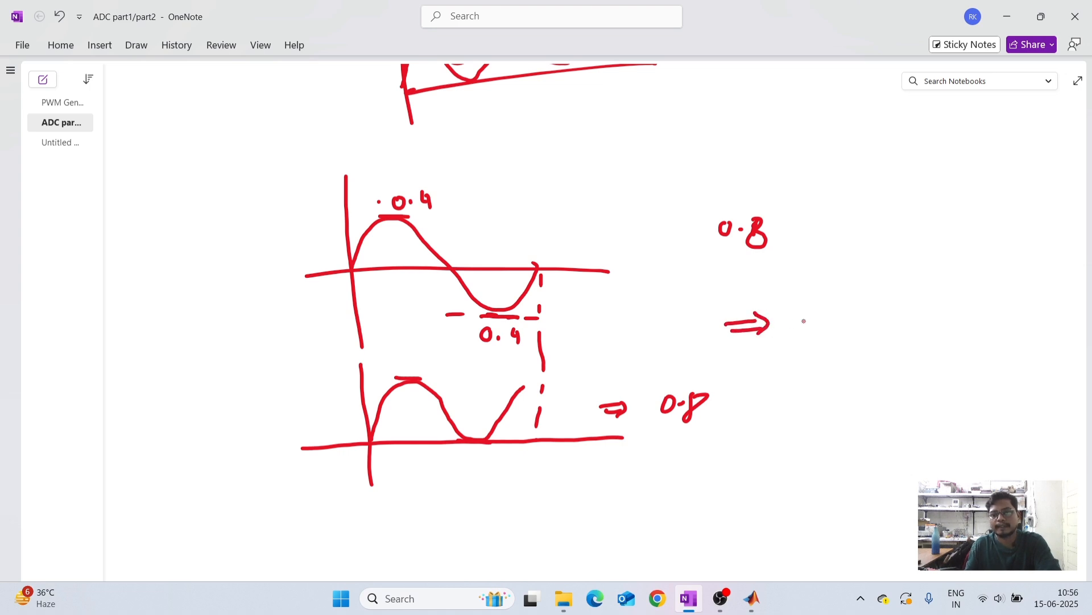
mouse_move(820, 310)
left_mouse_down()
mouse_move(842, 334)
mouse_move(886, 305)
left_mouse_up()
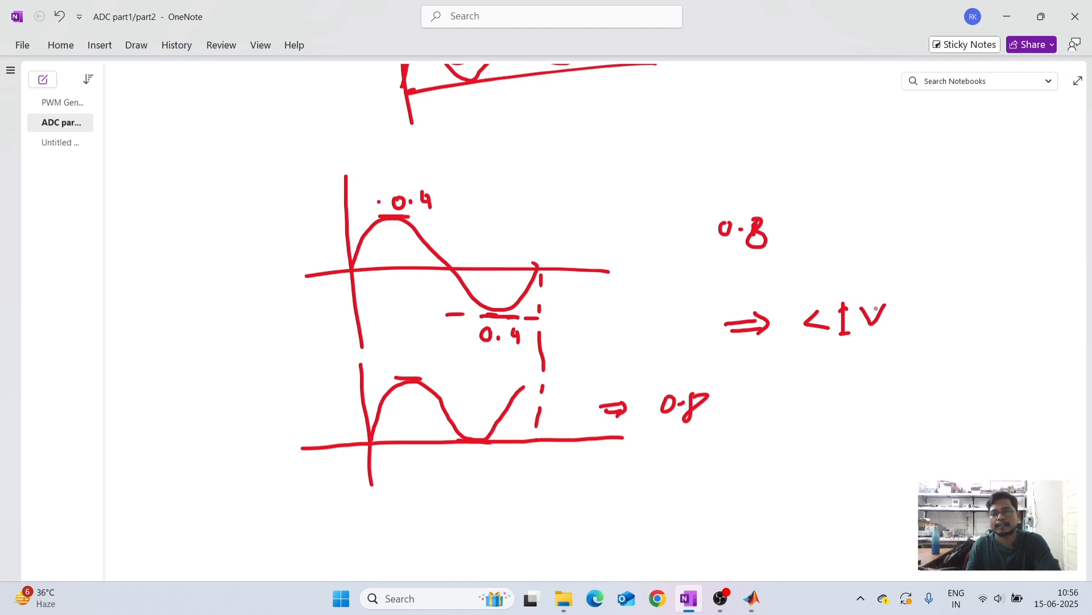
left_click_drag(812, 349, 908, 341)
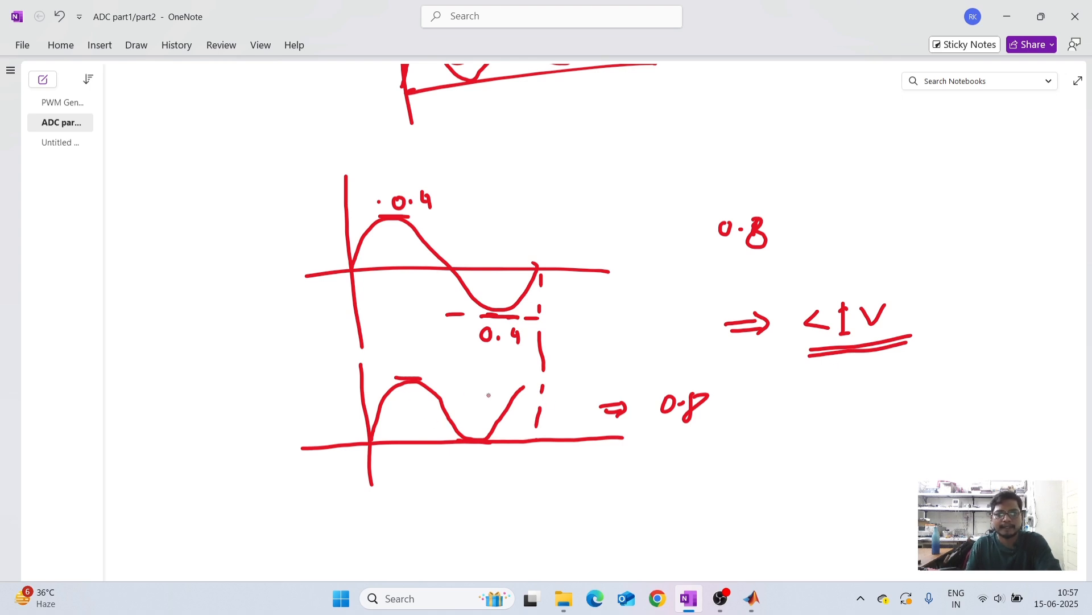
Re-mark the shifted sine's peak and trough, and draw a vertical line beside the upper waveform and an upward arrow beside the lower
left_click_drag(397, 381, 435, 374)
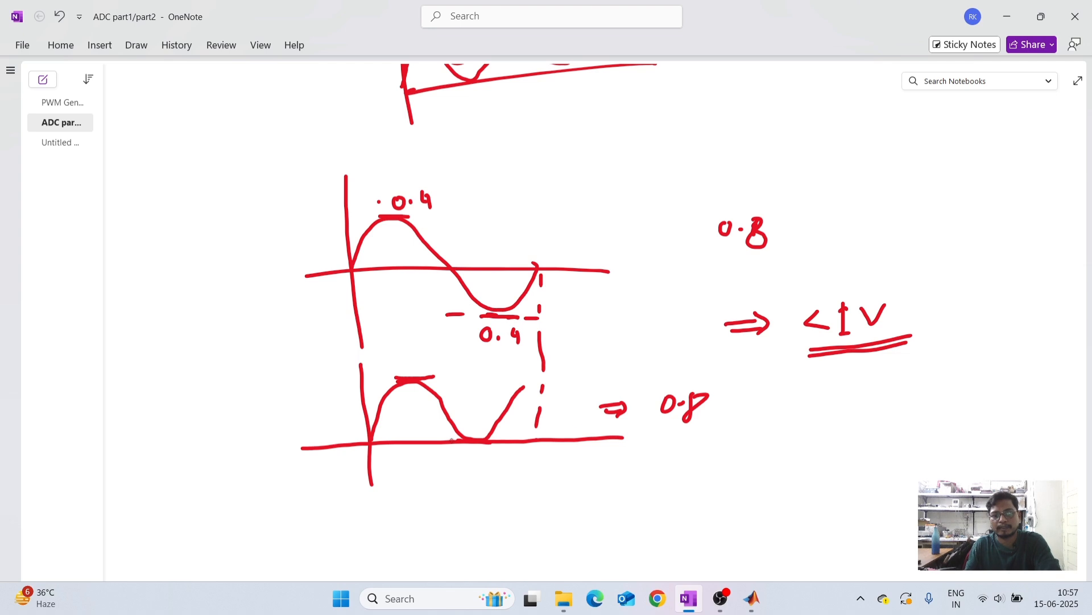
left_click_drag(458, 439, 511, 434)
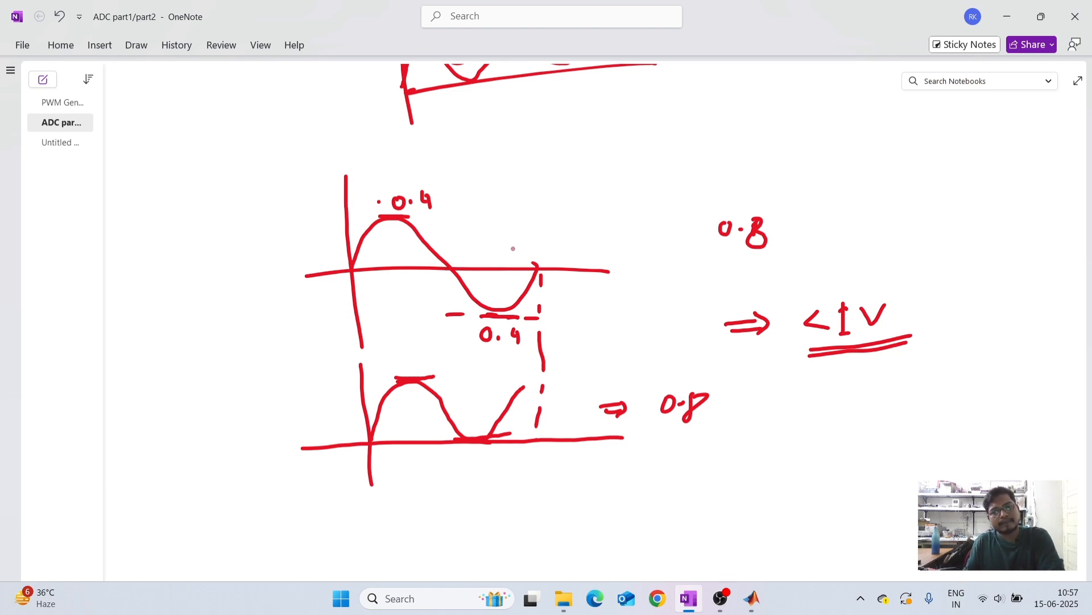
left_click_drag(574, 196, 573, 254)
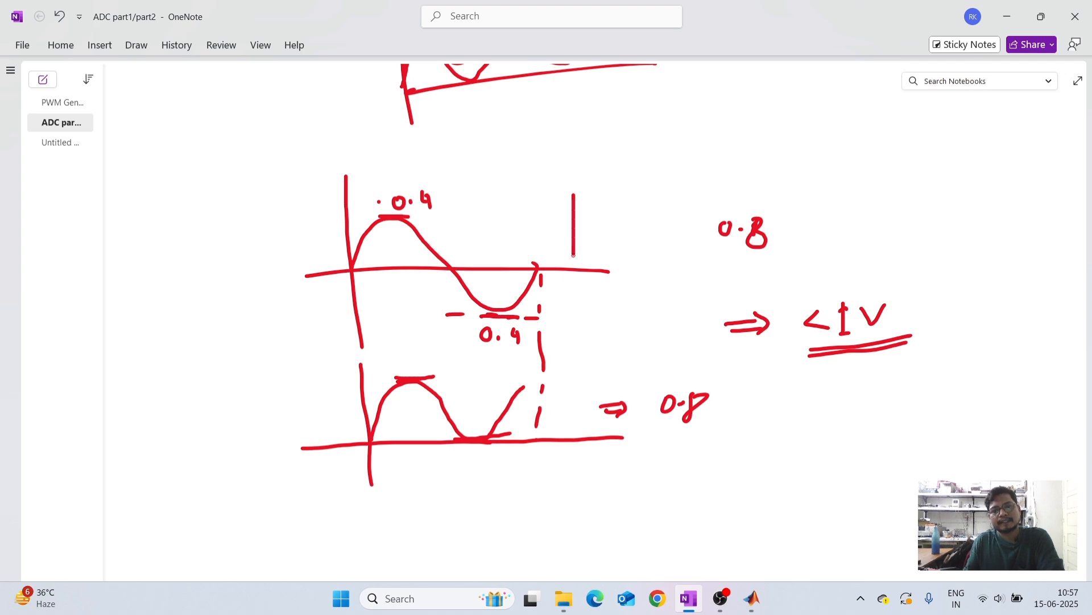
left_click(576, 188)
left_click_drag(573, 373, 575, 447)
left_click_drag(577, 392, 576, 374)
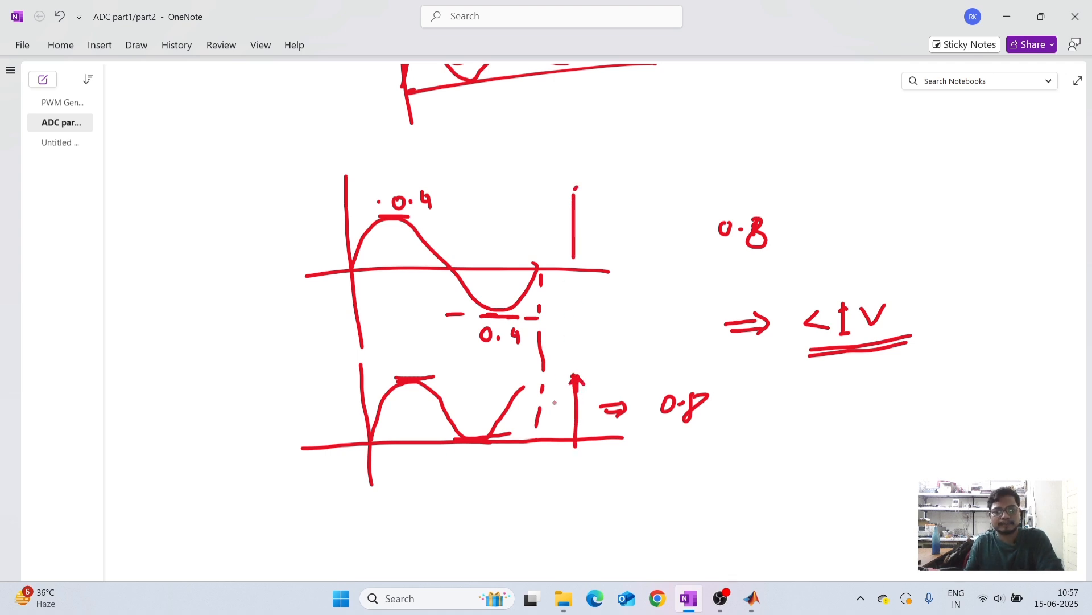
left_click_drag(578, 361, 586, 349)
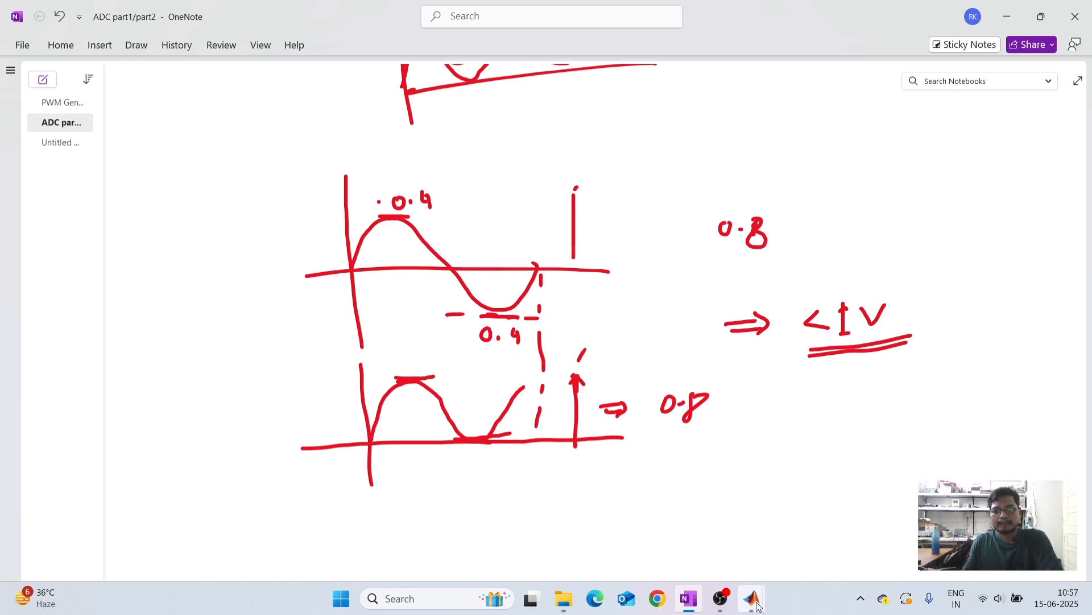
Switch to the Simulink model and examine the adc Gateway In block's output type, fixed-point precision and sample period
mouse_move(752, 598)
left_click(762, 529)
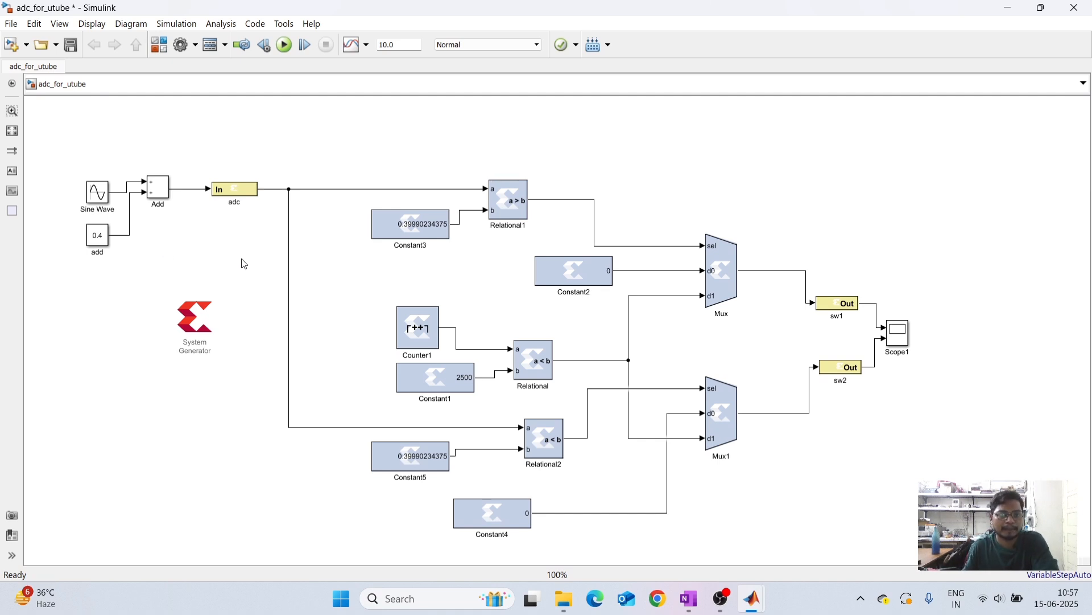
left_click(234, 200)
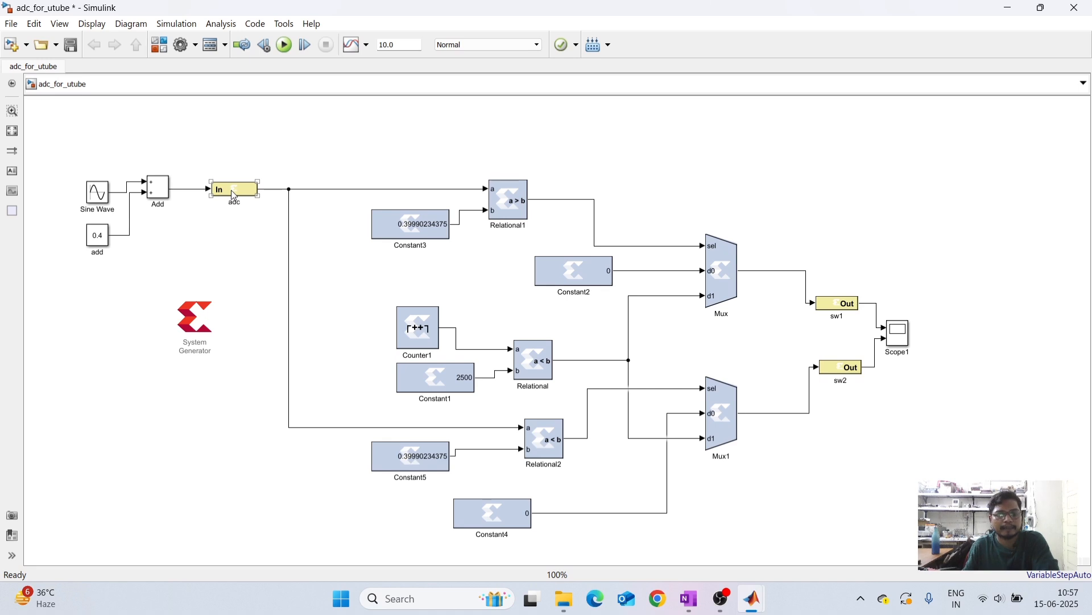
double_click(231, 190)
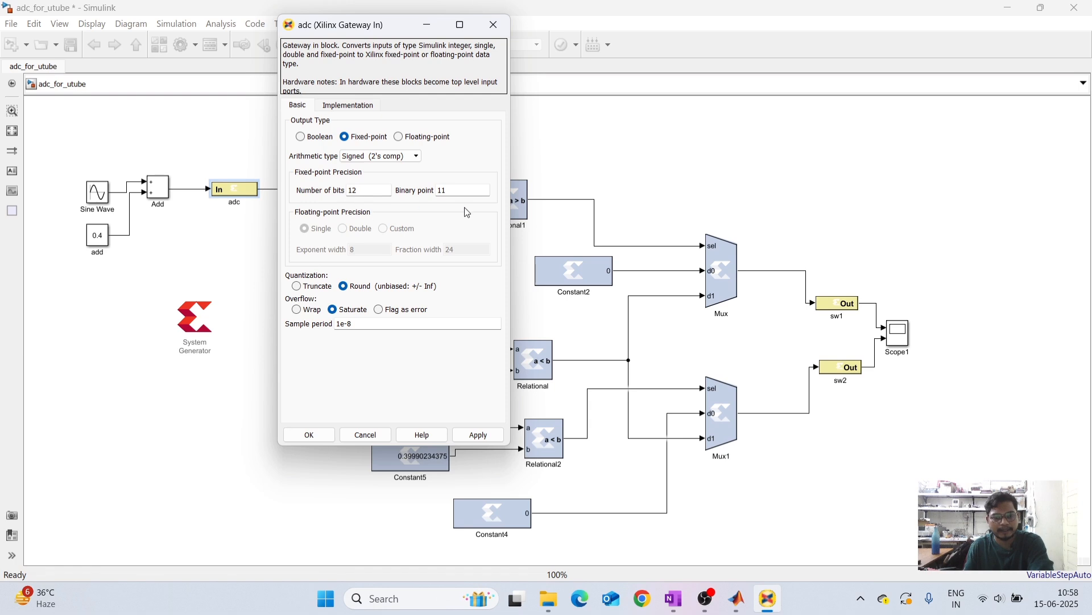
left_click(327, 439)
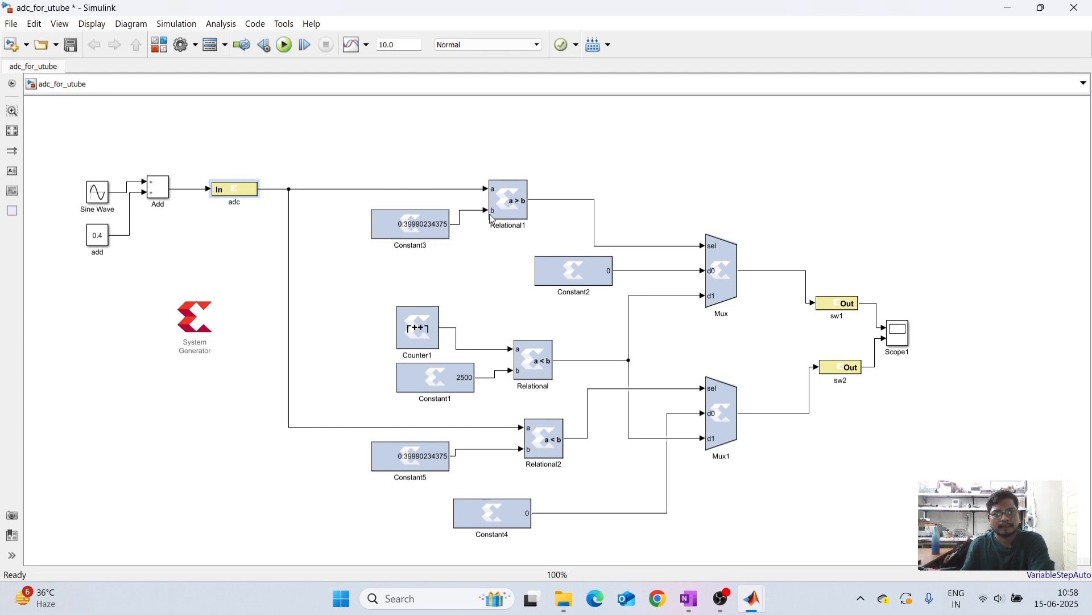
Examine the Constant3 block's constant value and fixed-point settings, and its comparison with the adc signal at Relational1
left_click(428, 230)
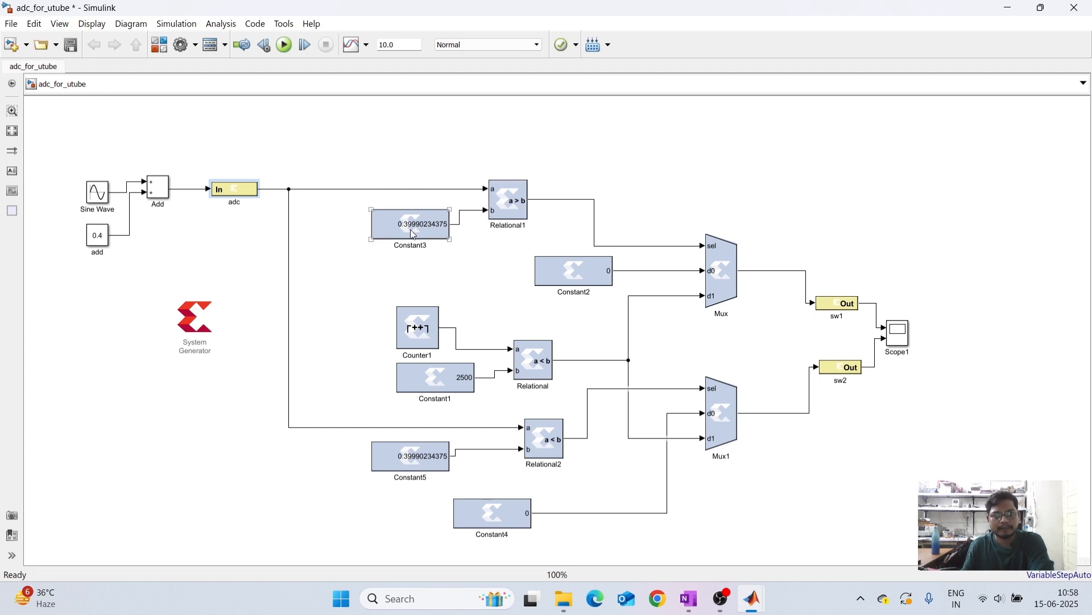
scroll(411, 230, "up", 3)
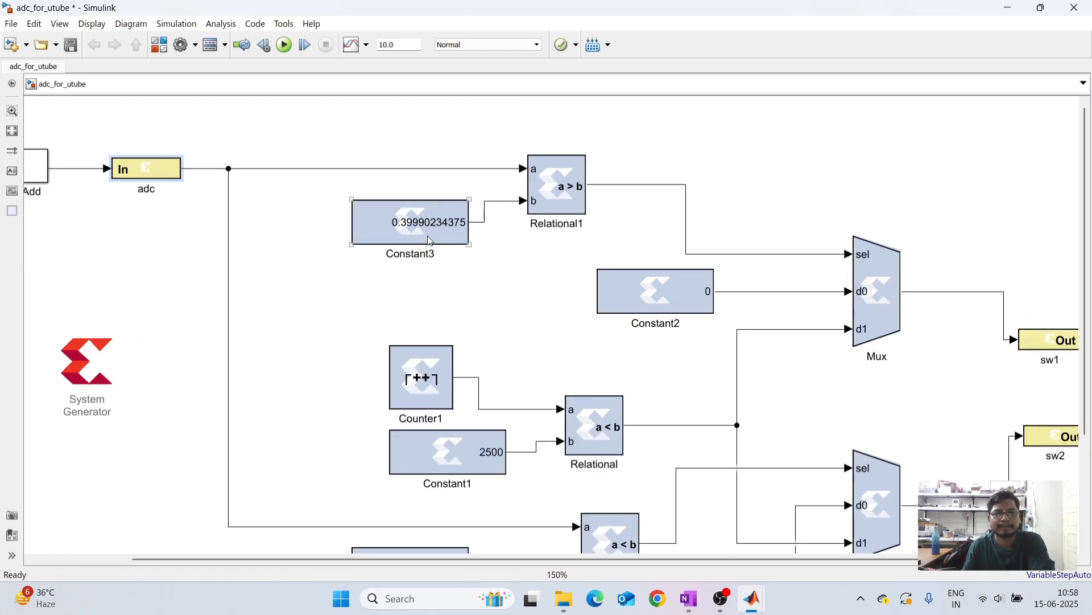
double_click(428, 236)
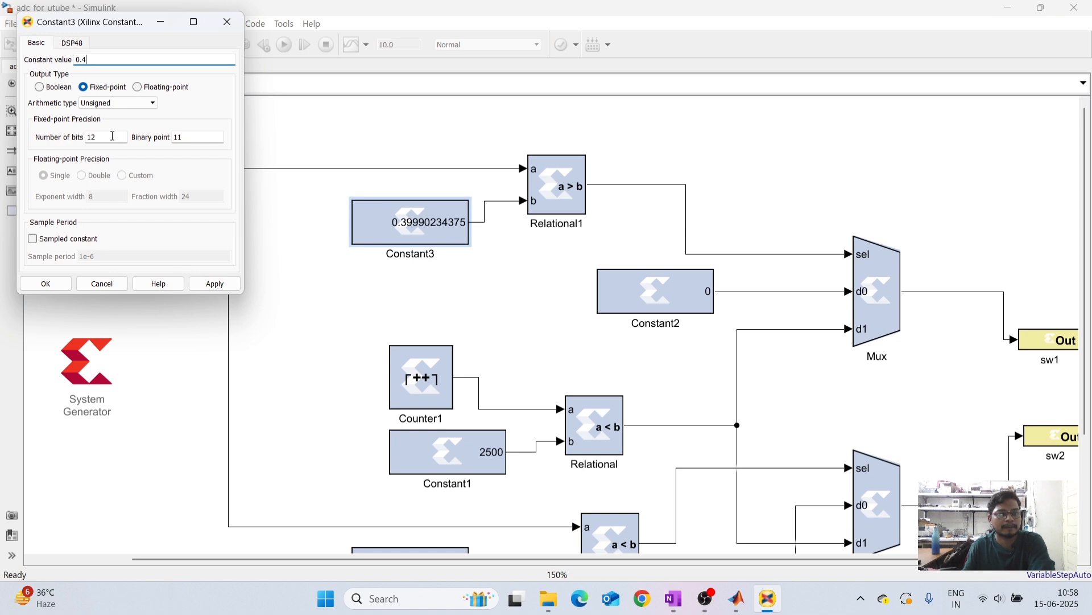
left_click(96, 59)
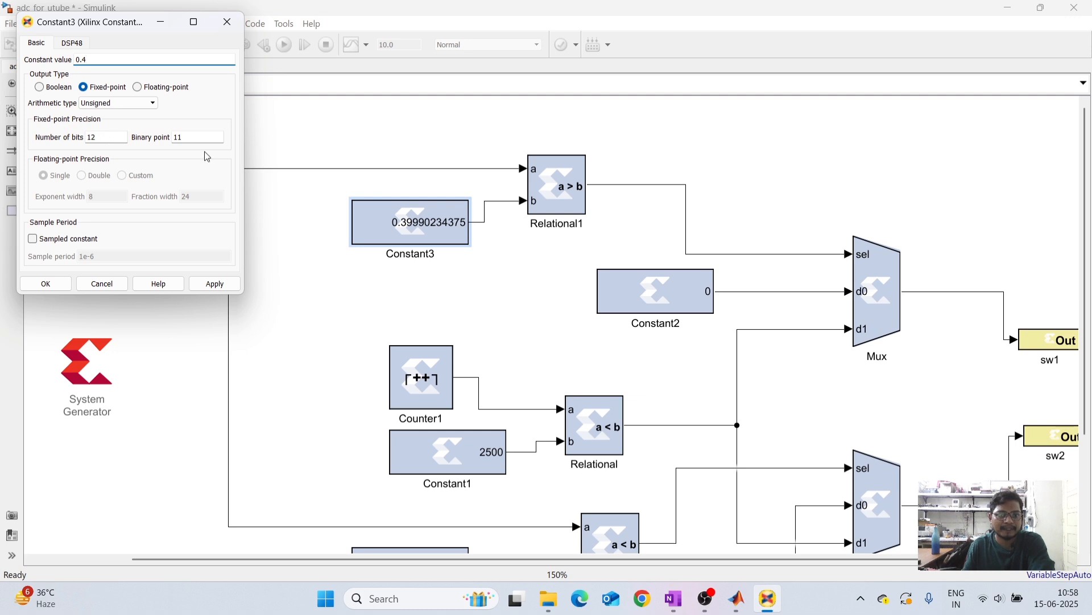
left_click(52, 285)
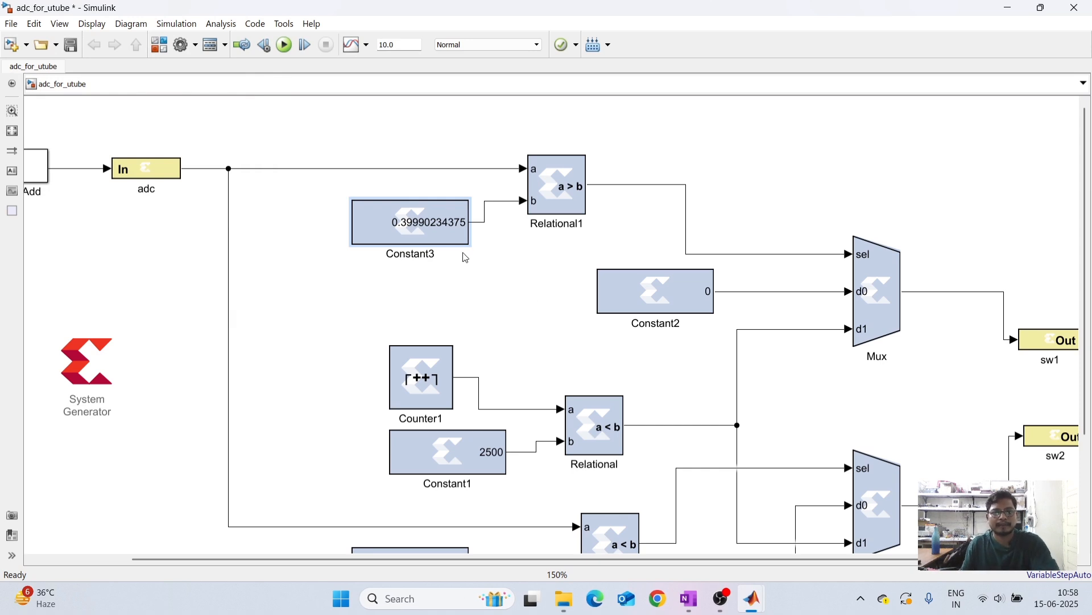
scroll(465, 252, "down", 1)
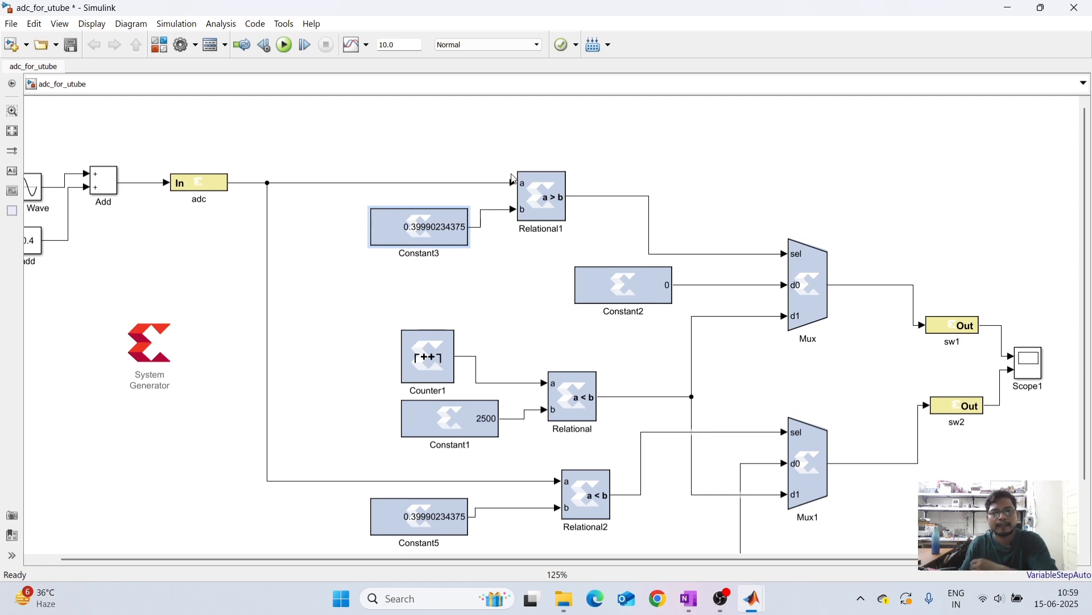
scroll(521, 186, "up", 1)
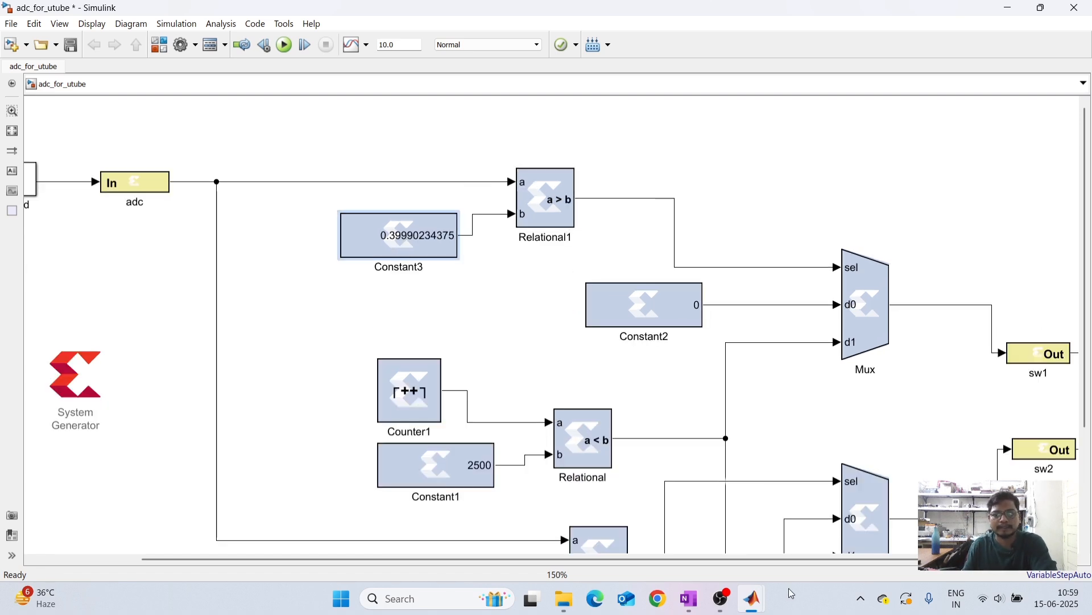
Switch to the OneNote sketch and label the shifted sine's trough 0 and peak 0.8, then draw its horizontal midline and mark it 0.4
left_click(699, 606)
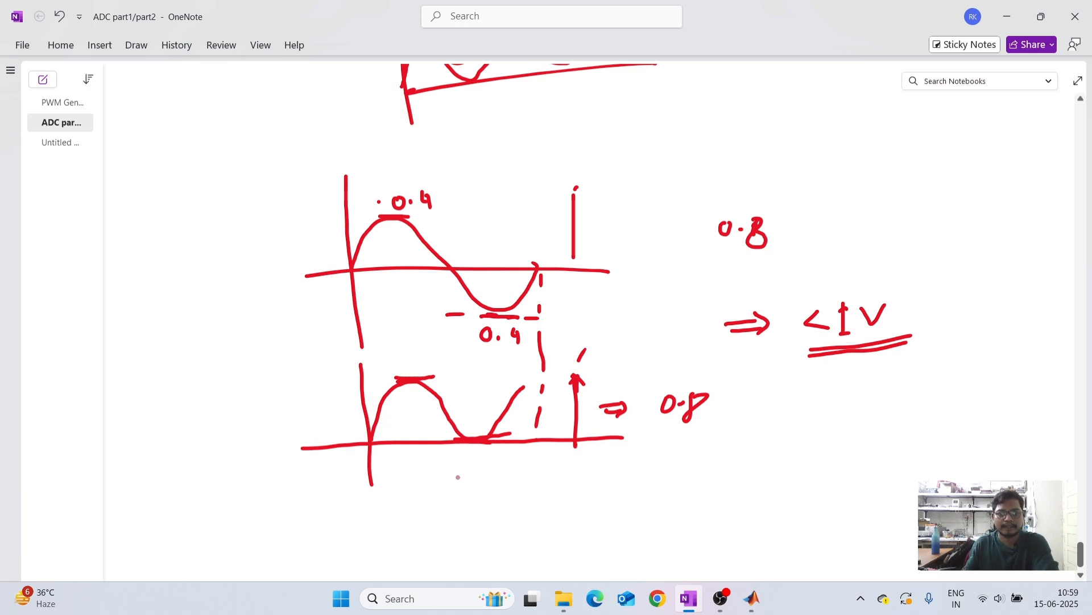
left_click_drag(476, 453, 481, 454)
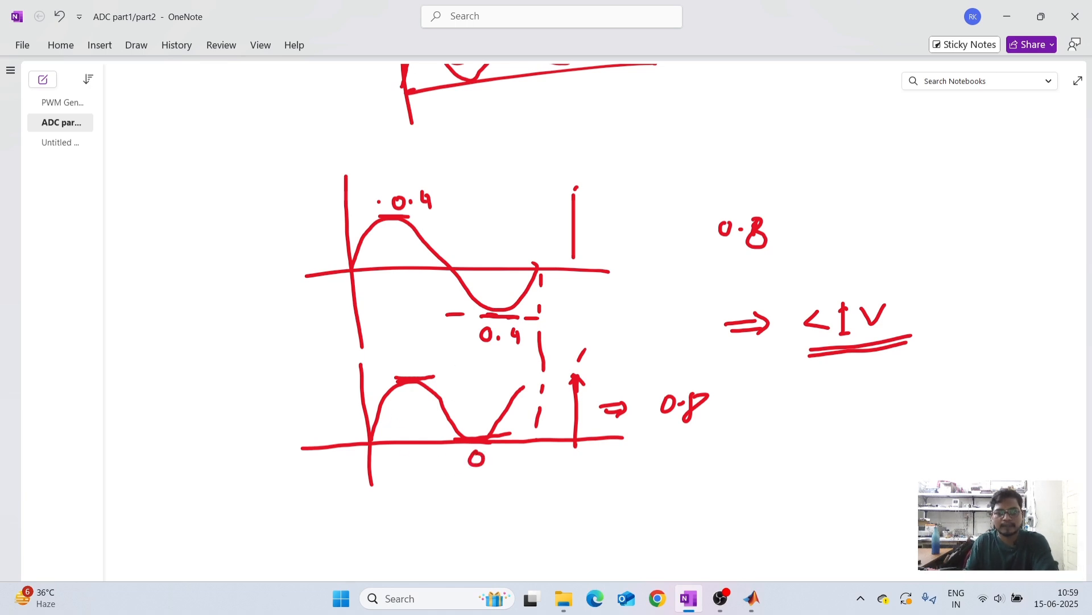
left_click_drag(421, 357, 444, 356)
left_click(432, 362)
left_click_drag(351, 411, 540, 407)
left_click_drag(455, 393, 481, 403)
left_click(463, 398)
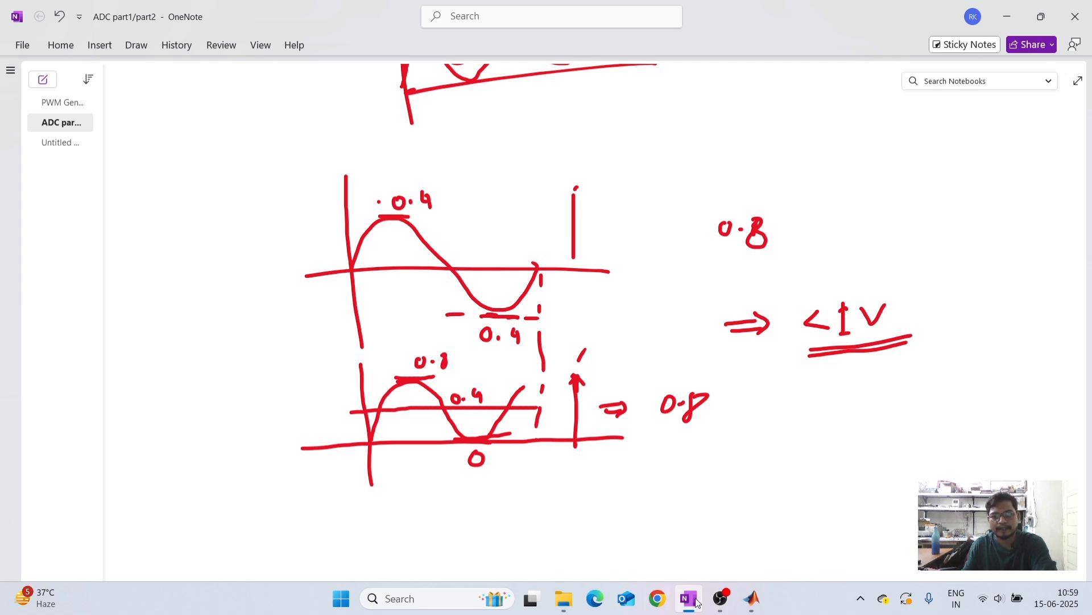
Switch to the Simulink model and examine the Relational1 block's comparison, output type and latency settings
mouse_move(752, 598)
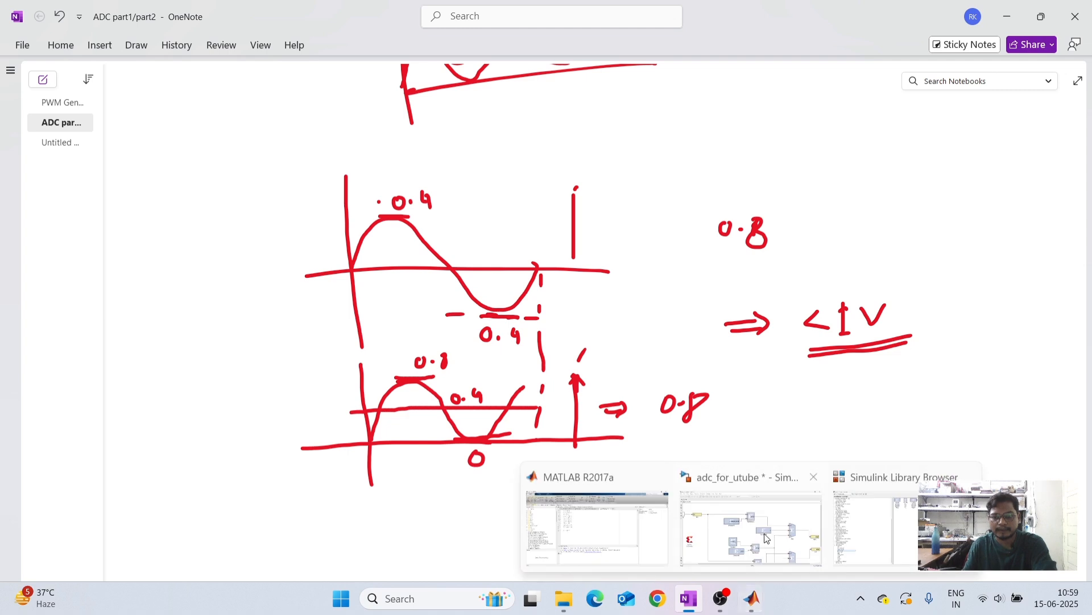
left_click(766, 539)
left_click(560, 236)
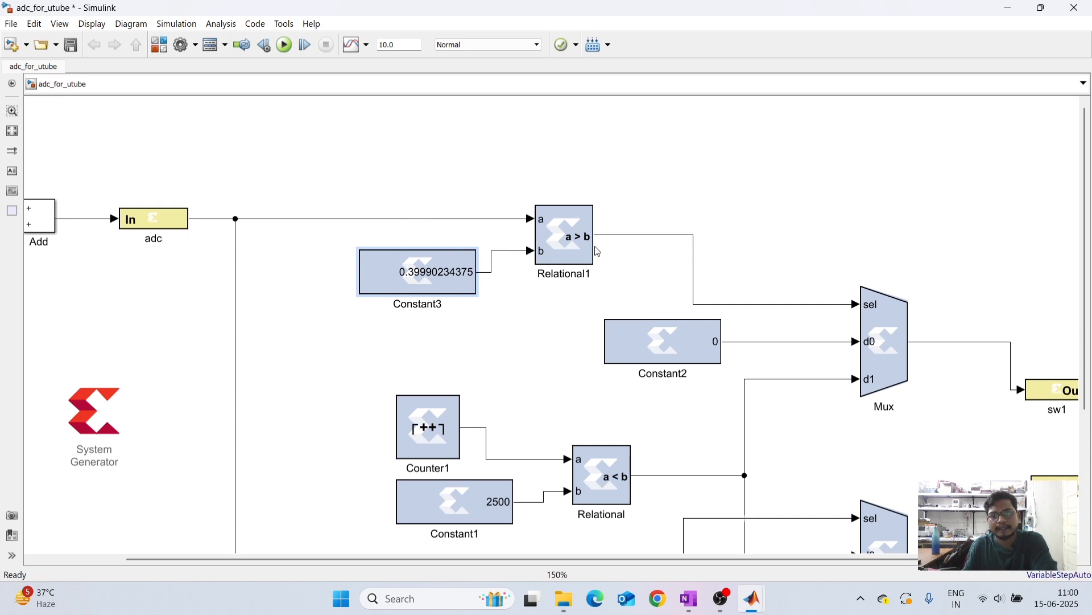
double_click(571, 244)
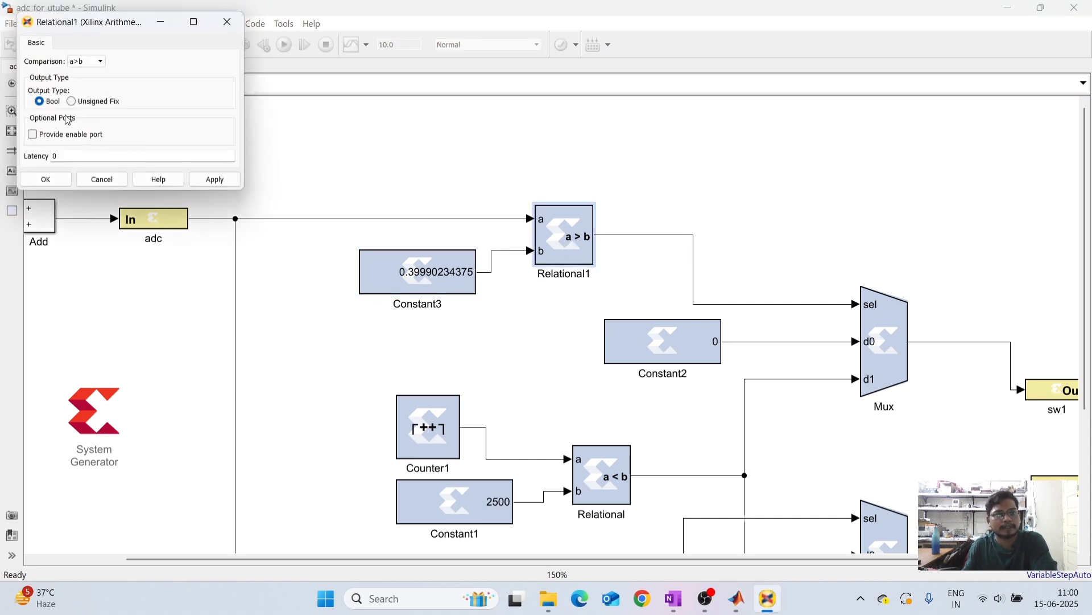
left_click(46, 180)
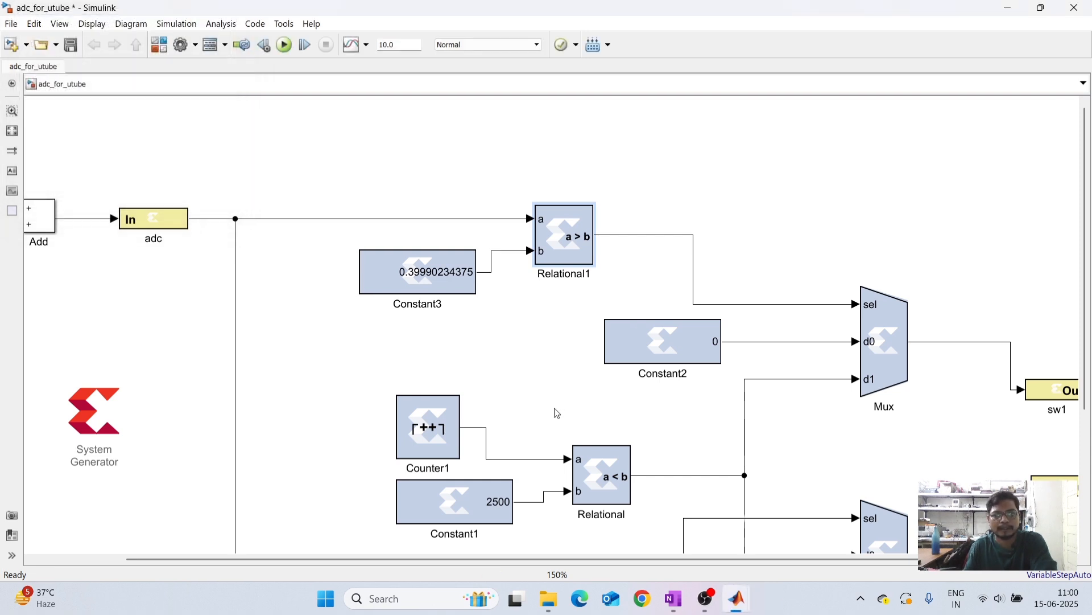
Examine how Counter1 and the 2500 Constant1 block feed the Relational comparison
scroll(539, 340, "down", 5)
left_click(426, 271)
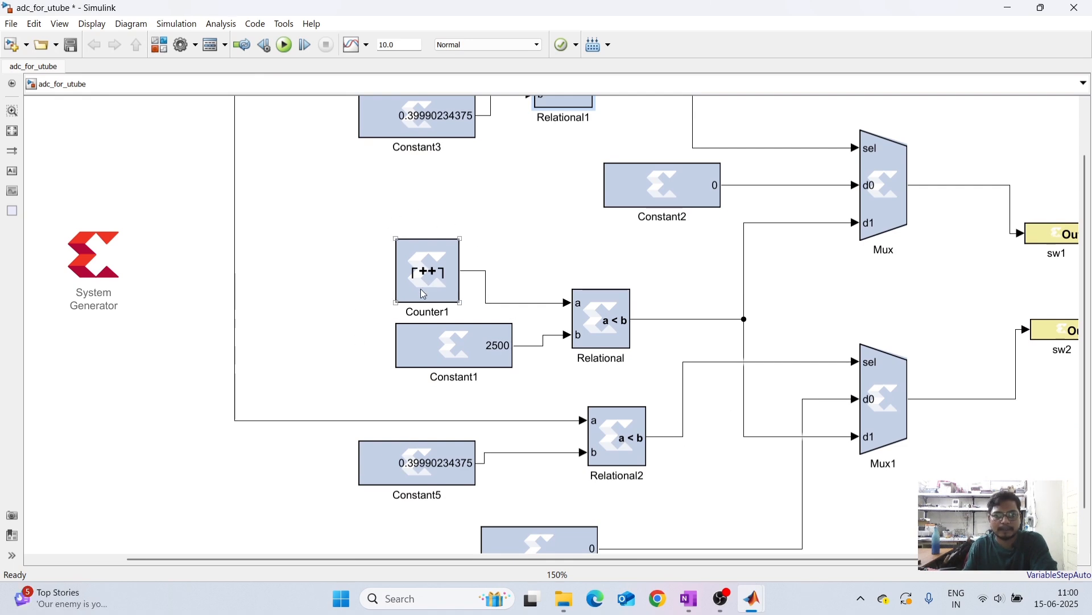
left_click(461, 359)
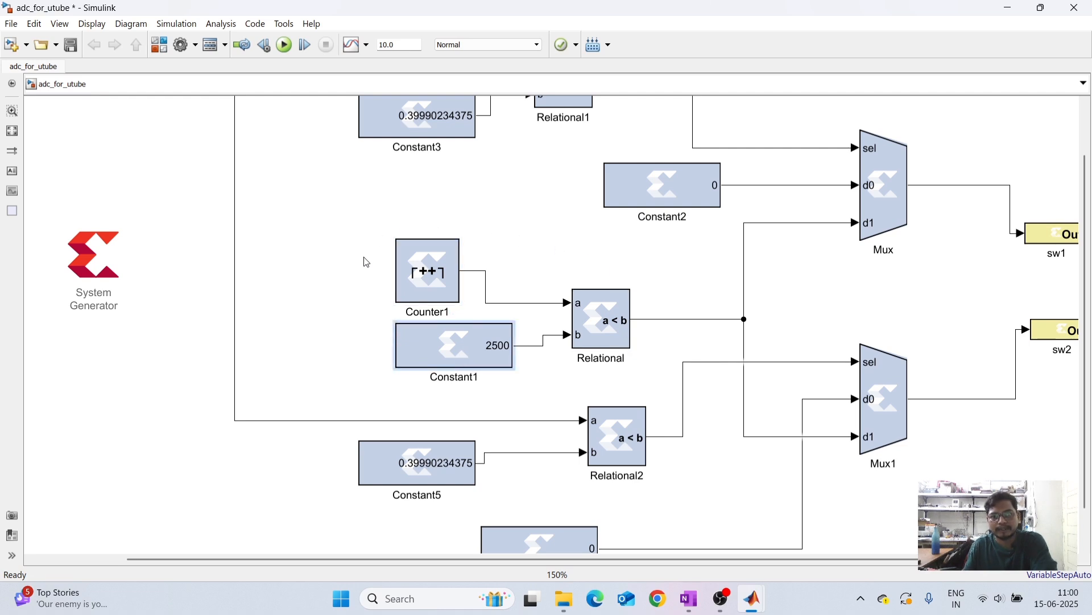
left_click(616, 324)
left_click(453, 358)
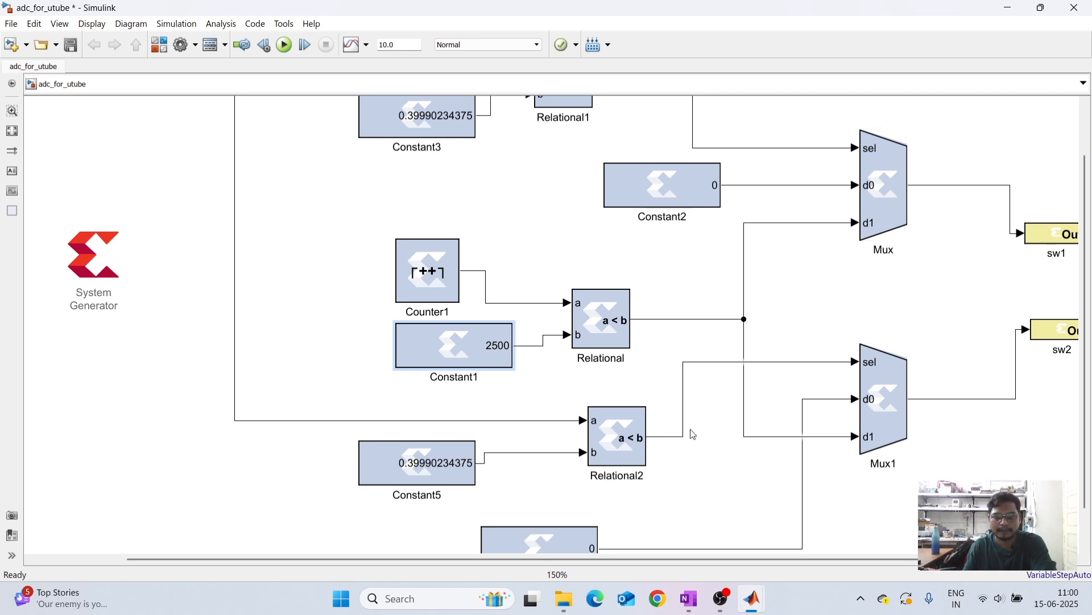
Examine the Relational2 comparison of the adc signal with Constant5
key("space")
mouse_move(684, 439)
left_mouse_down()
mouse_move(681, 351)
mouse_move(690, 445)
left_mouse_up()
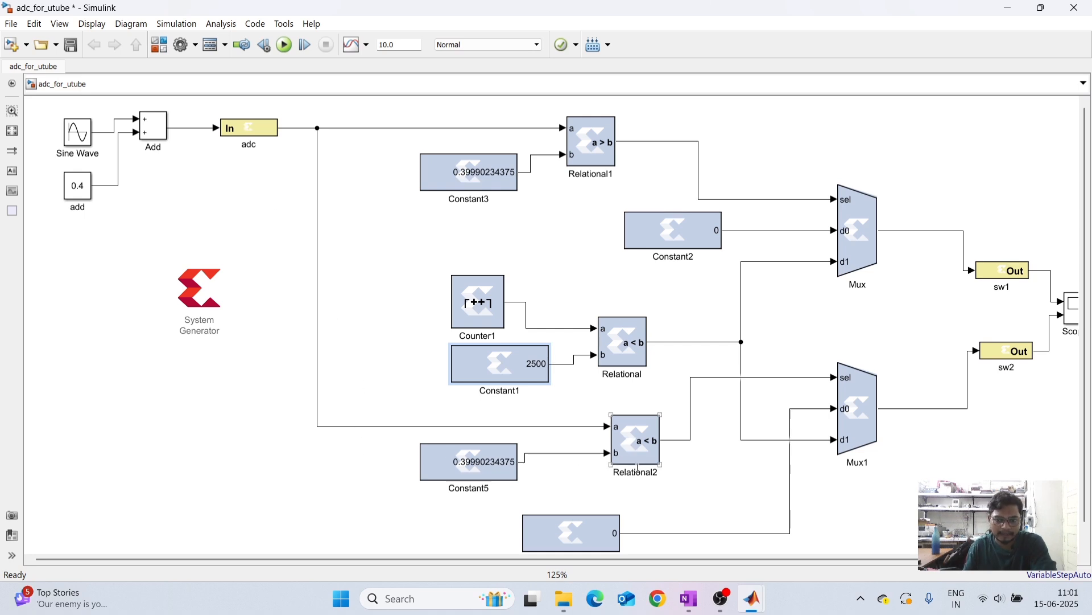
left_click(512, 465)
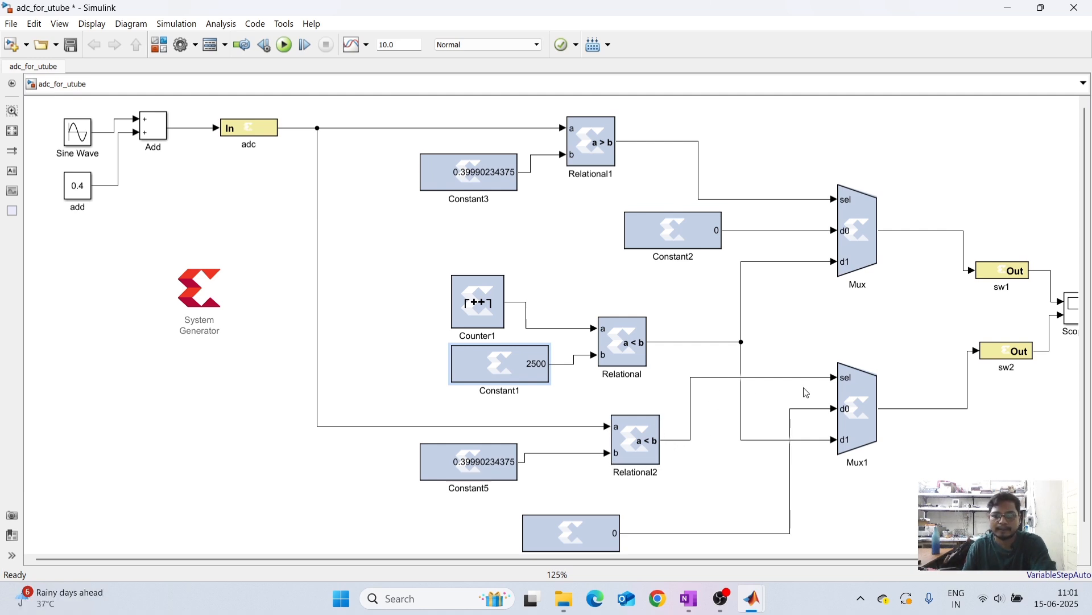
Trace the counter-based pulse from the Relational block into Mux and Mux1, and examine both multiplexers' select and data inputs
scroll(765, 460, "down", 1)
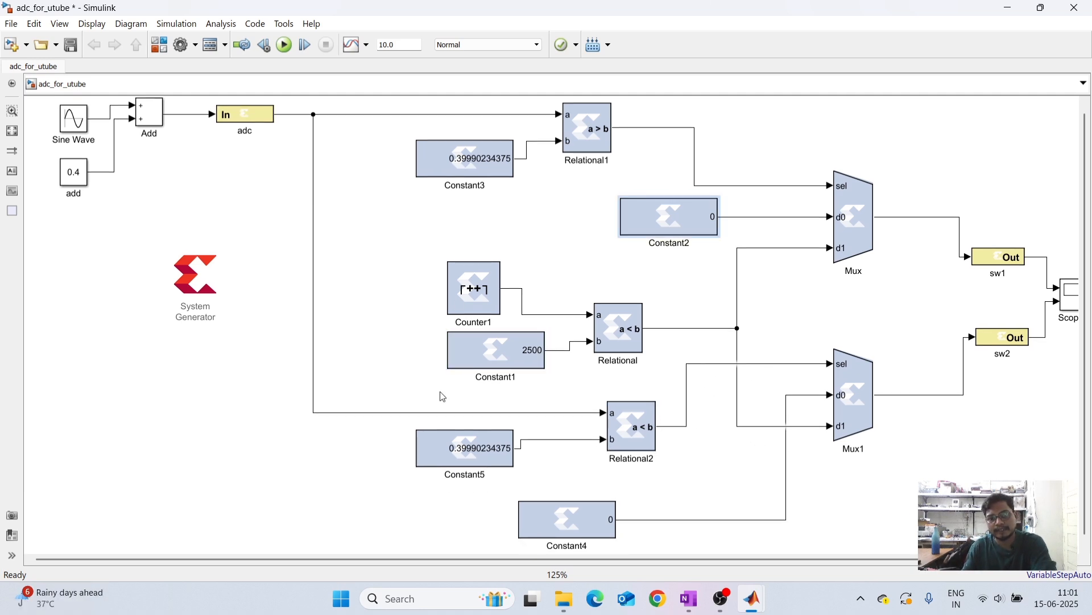
left_click_drag(425, 242, 662, 390)
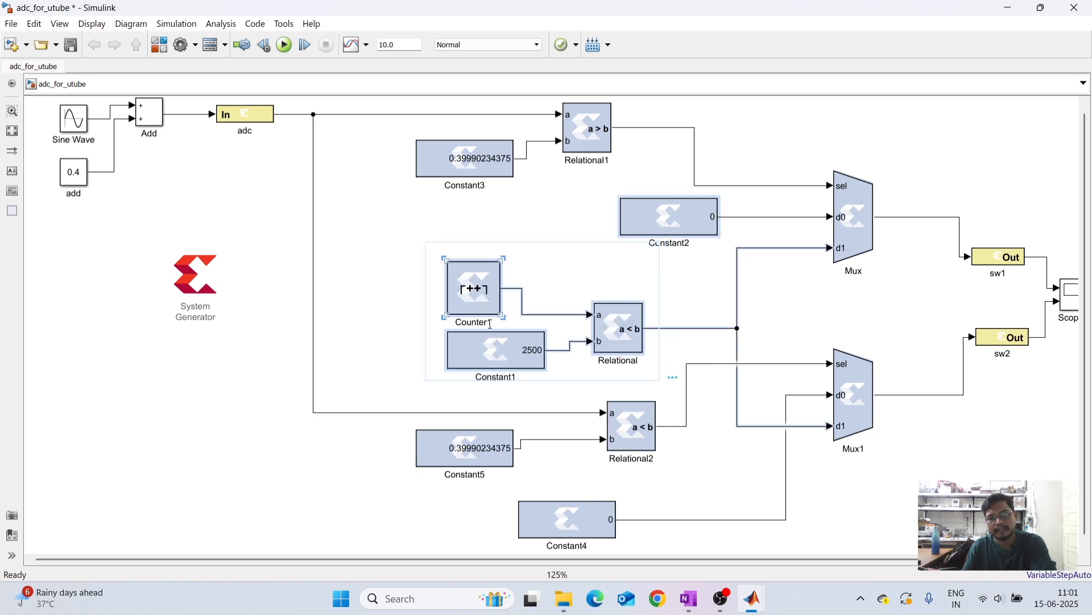
left_click(775, 313)
left_click(846, 255)
left_click(849, 433)
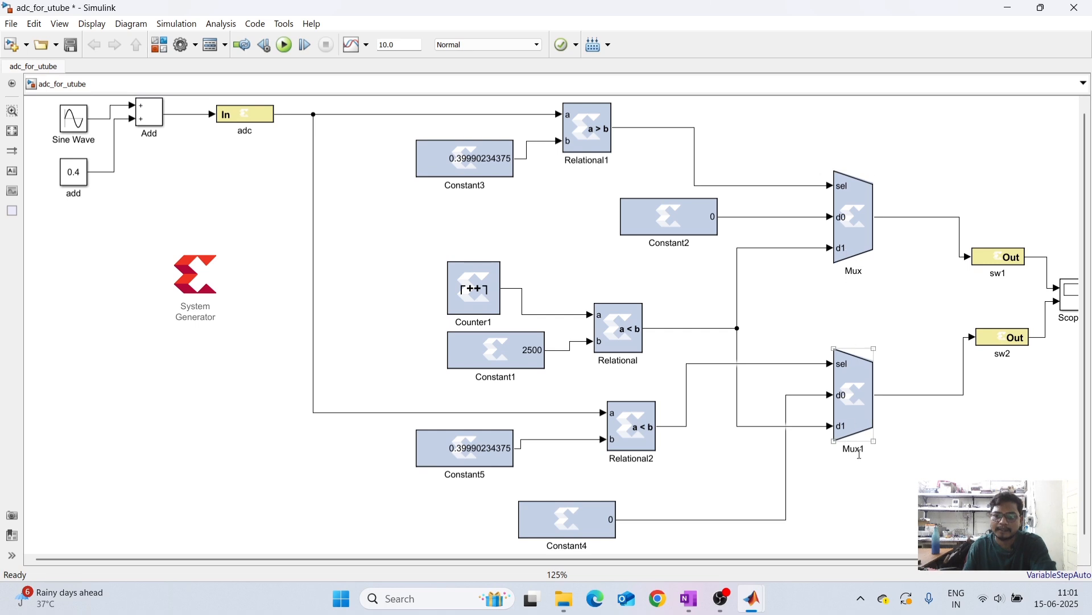
left_click(852, 254)
left_click(845, 390)
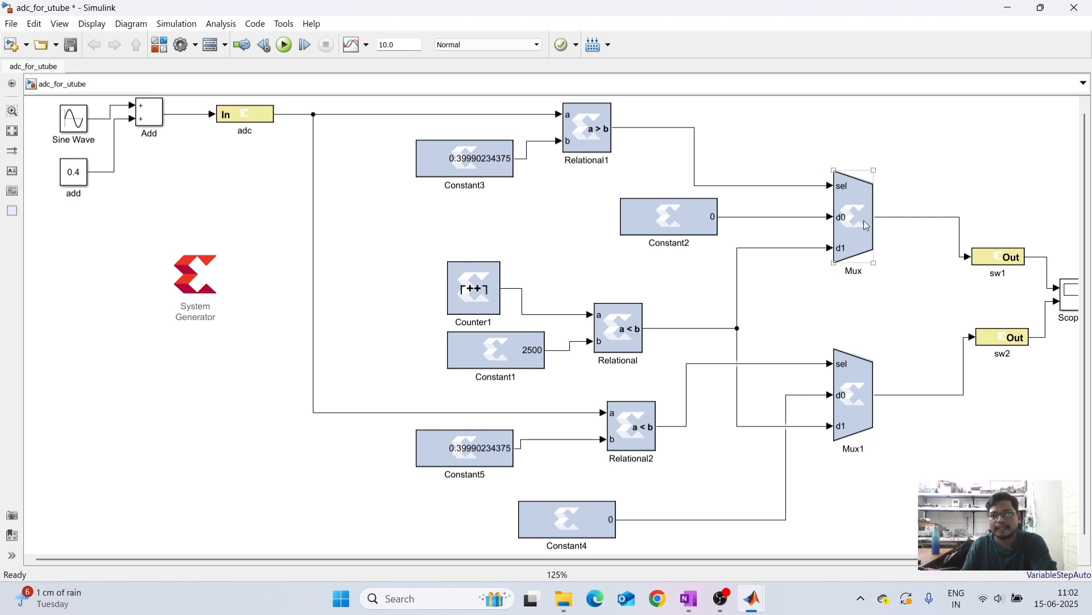
left_click(836, 216)
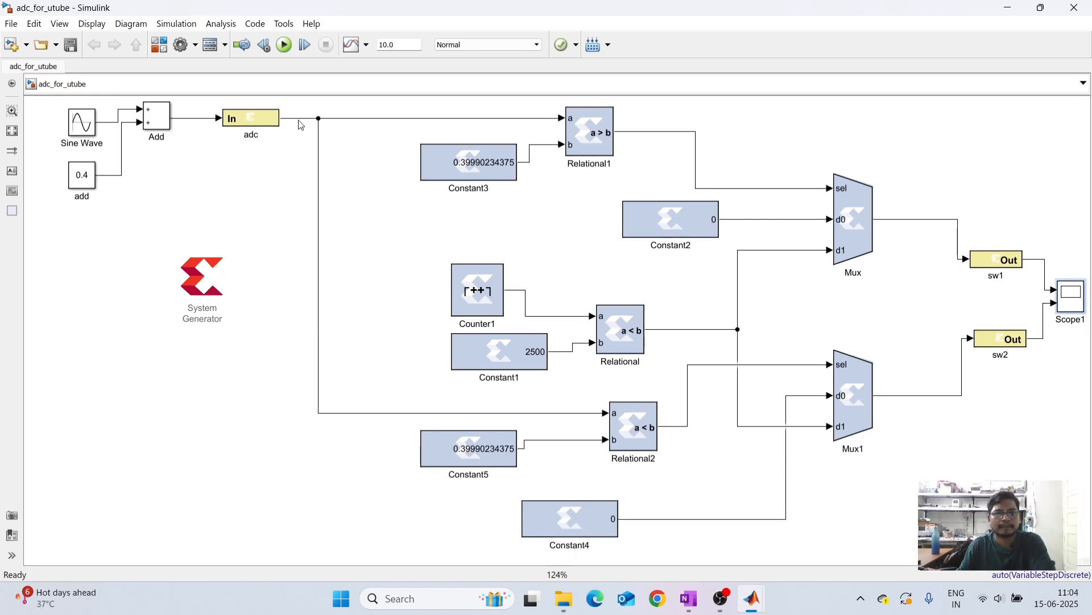
Connect the adc output to an additional first input of Scope1 and set the simulation stop time to 0.1
mouse_move(298, 119)
left_mouse_down()
mouse_move(911, 136)
mouse_move(1053, 289)
left_mouse_up()
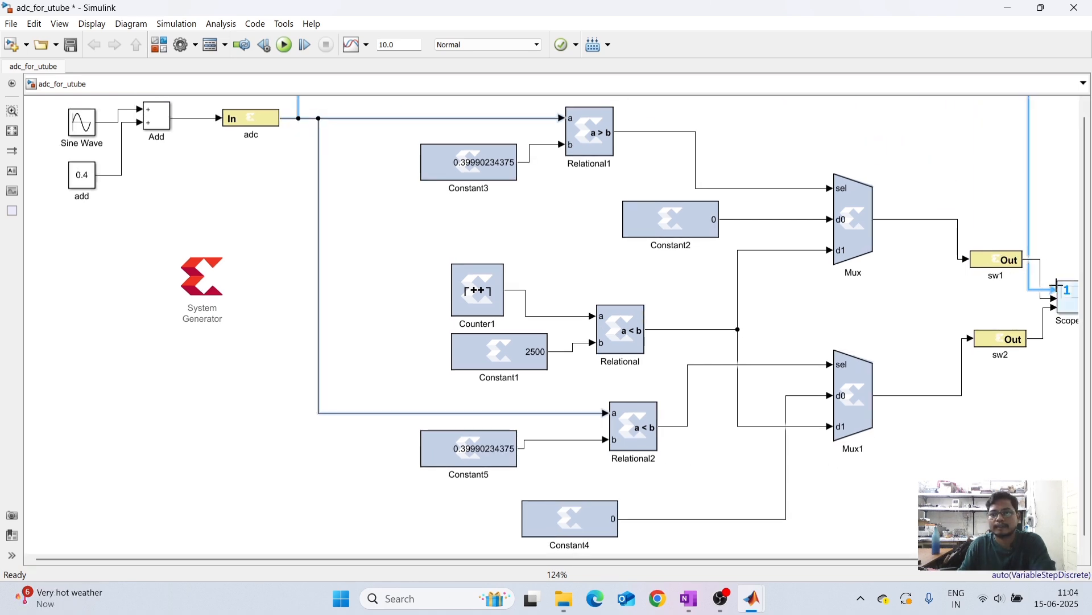
left_click(12, 131)
left_click(407, 46)
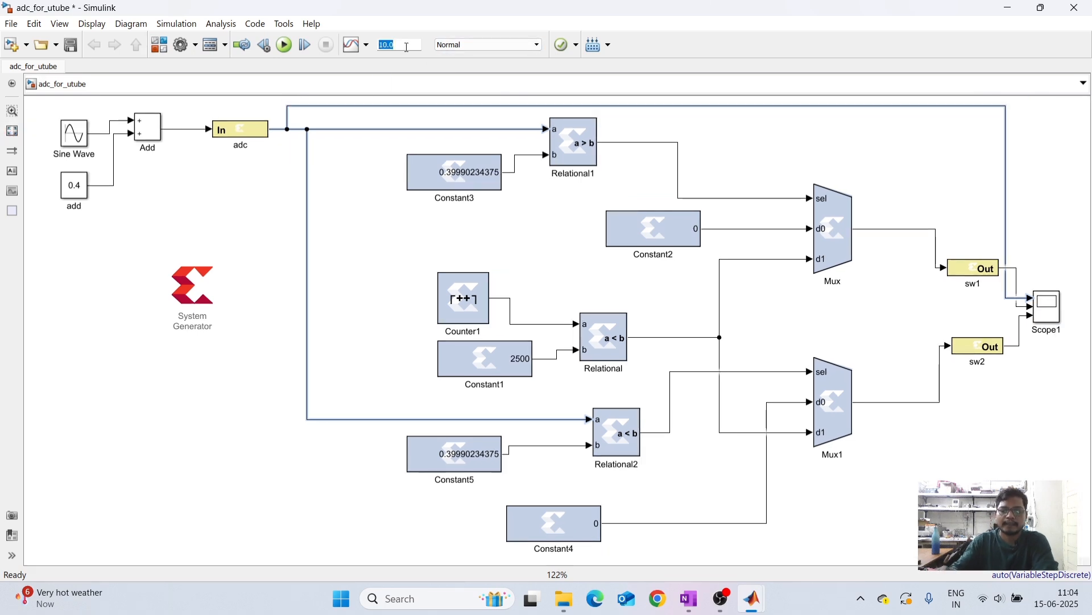
type("0.")
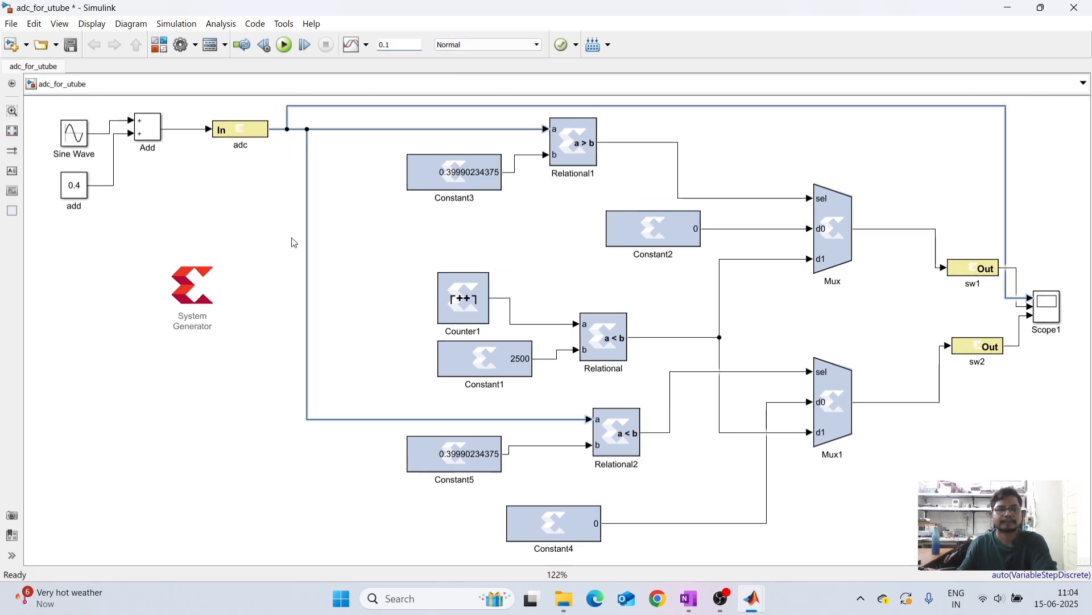
left_click(981, 448)
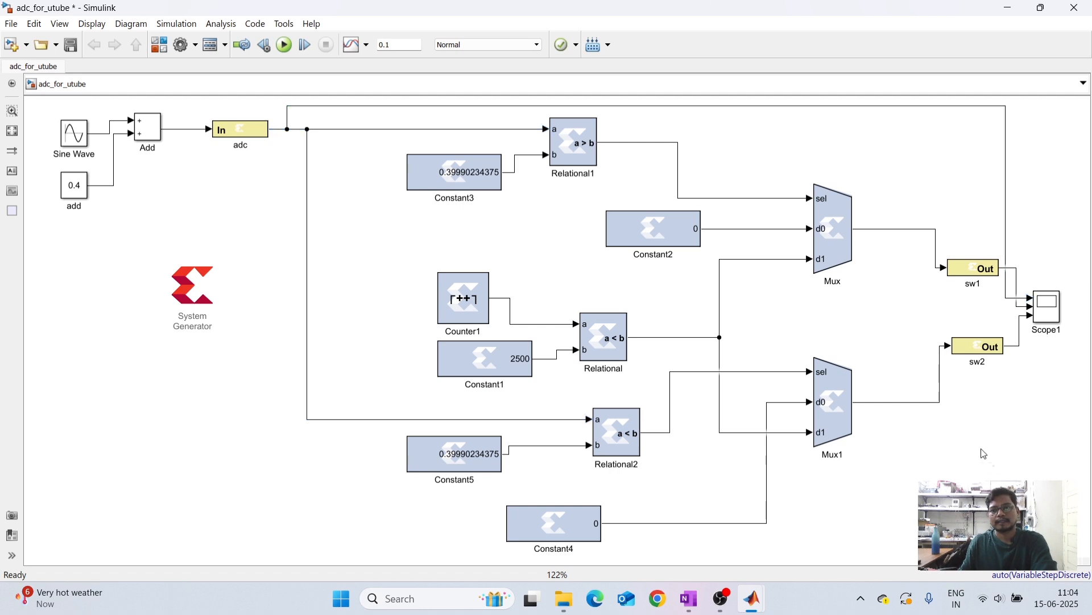
Run the simulation, dismiss the Diagnostic Viewer, and stop the run partway
left_click(284, 44)
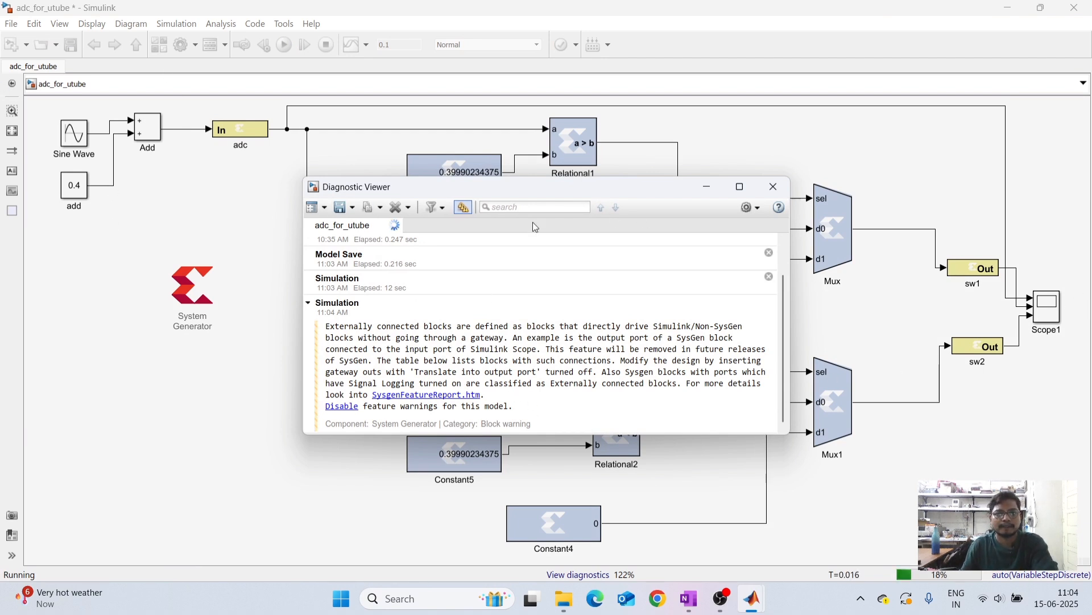
left_click(772, 188)
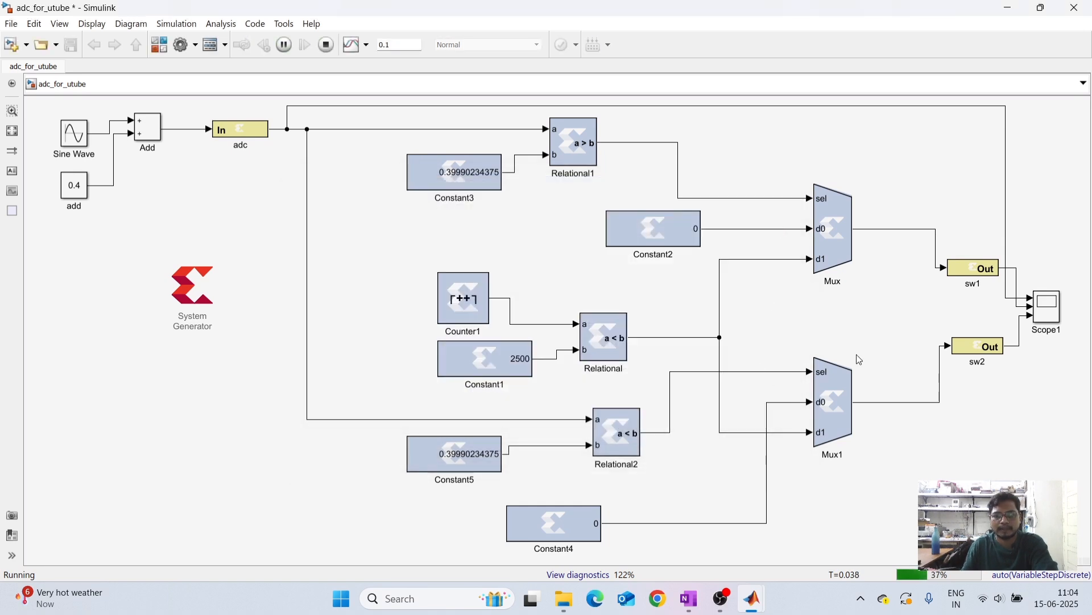
left_click(328, 46)
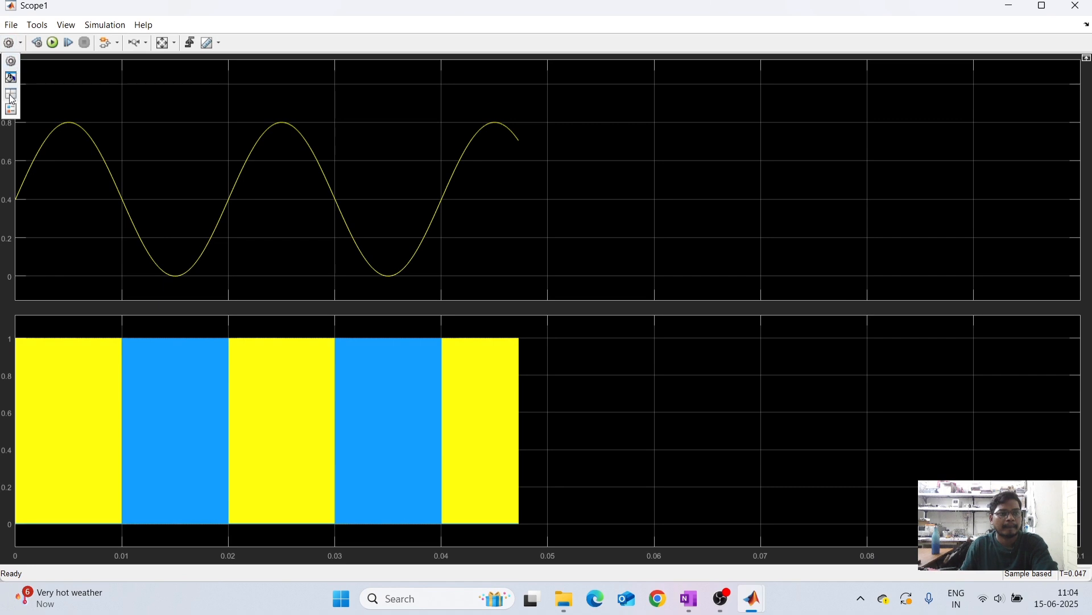
Arrange Scope1's layout as three vertically stacked displays
left_click(21, 45)
left_click(23, 147)
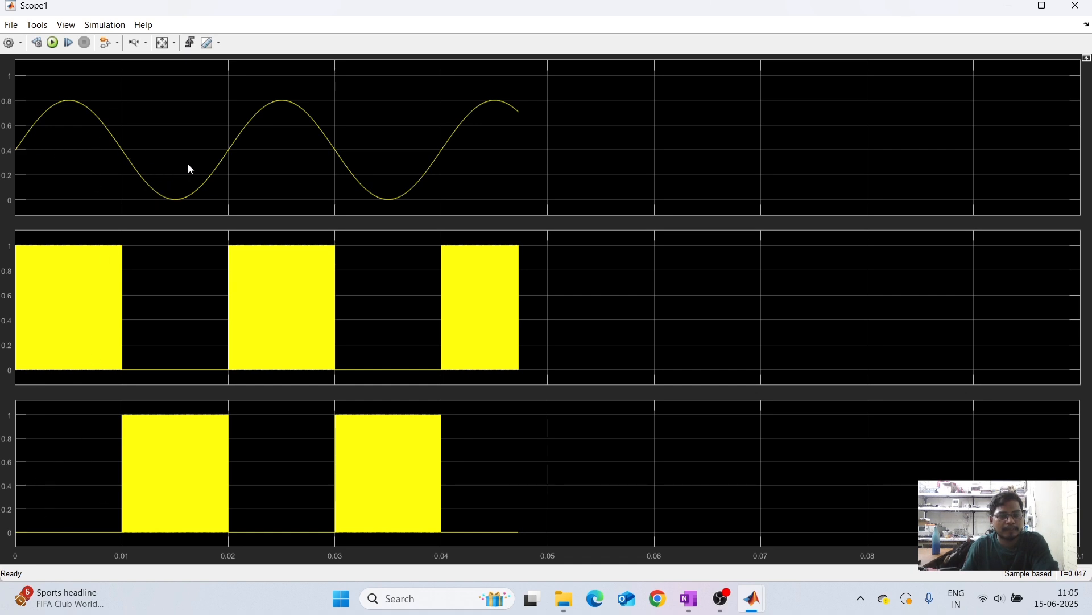
Examine the sw1 and sw2 pulses against the adc sine in Scope1, including their changeover at 0.01 s, and close the scope
left_click(133, 44)
left_click_drag(198, 317, 3, 317)
left_click_drag(492, 307, 421, 307)
scroll(457, 303, "down", 1)
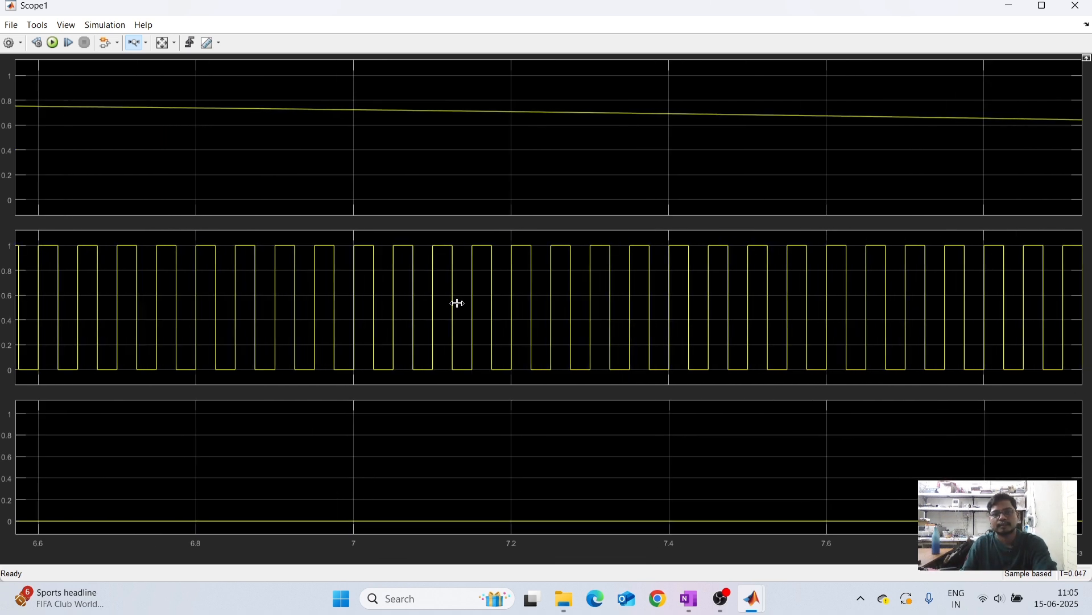
scroll(458, 303, "down", 1)
scroll(458, 303, "up", 1)
scroll(457, 303, "down", 1)
scroll(458, 304, "up", 1)
scroll(457, 303, "down", 1)
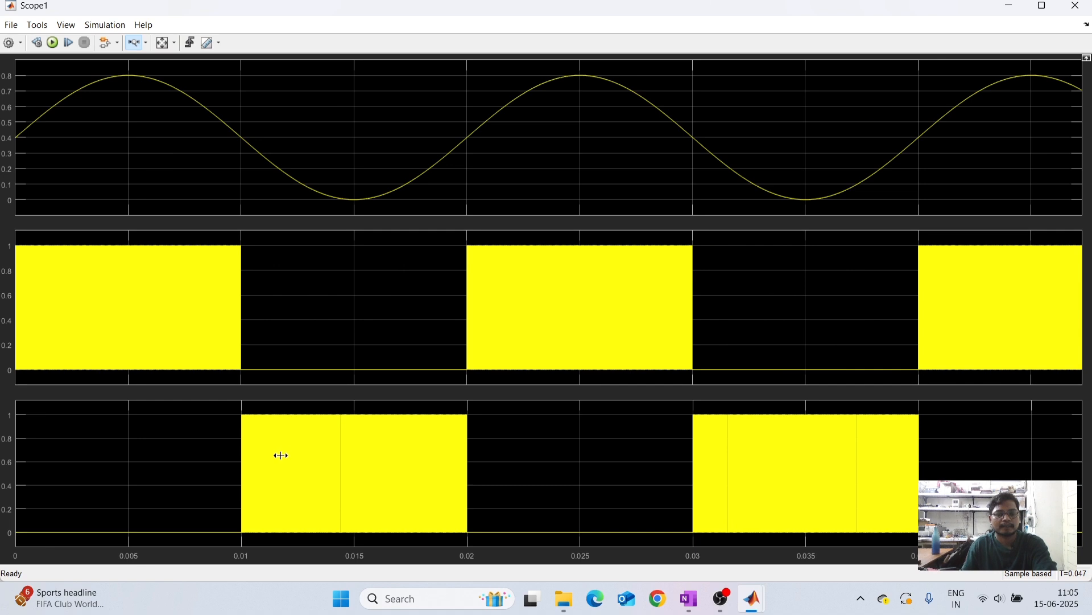
left_click_drag(288, 460, 153, 461)
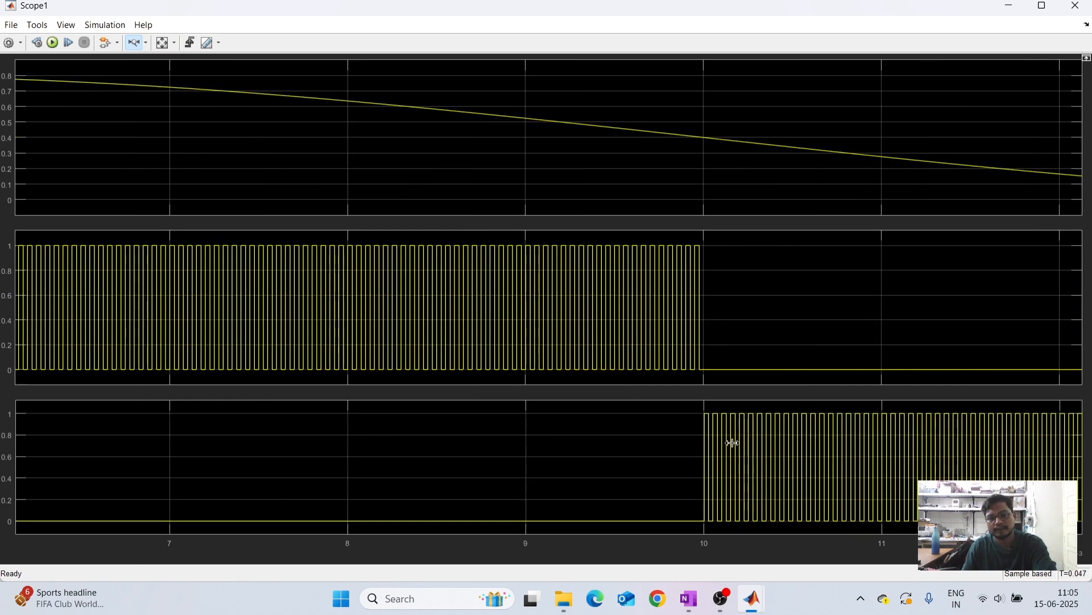
left_click(1076, 5)
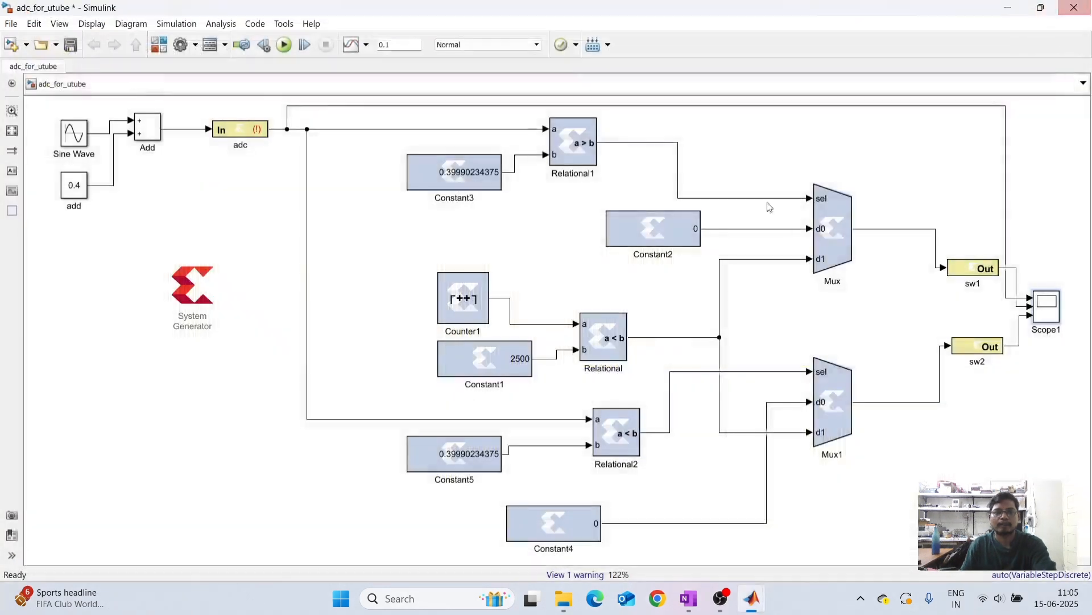
Save the adc_for_utube model
scroll(561, 350, "down", 2)
left_click(520, 368)
scroll(521, 368, "up", 2)
scroll(520, 368, "down", 2)
left_click(290, 259)
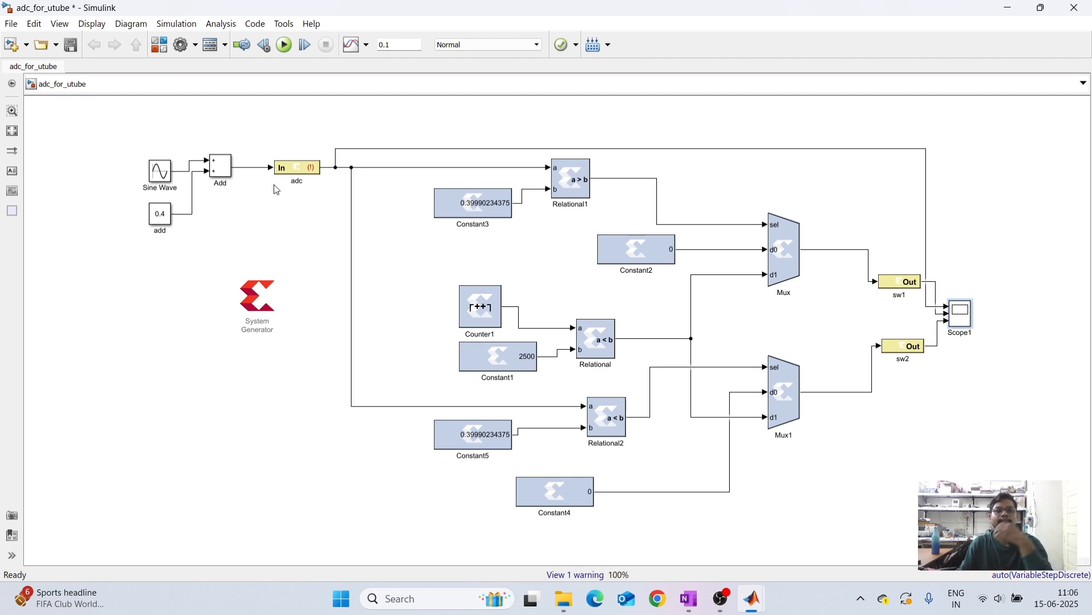
left_click(230, 162)
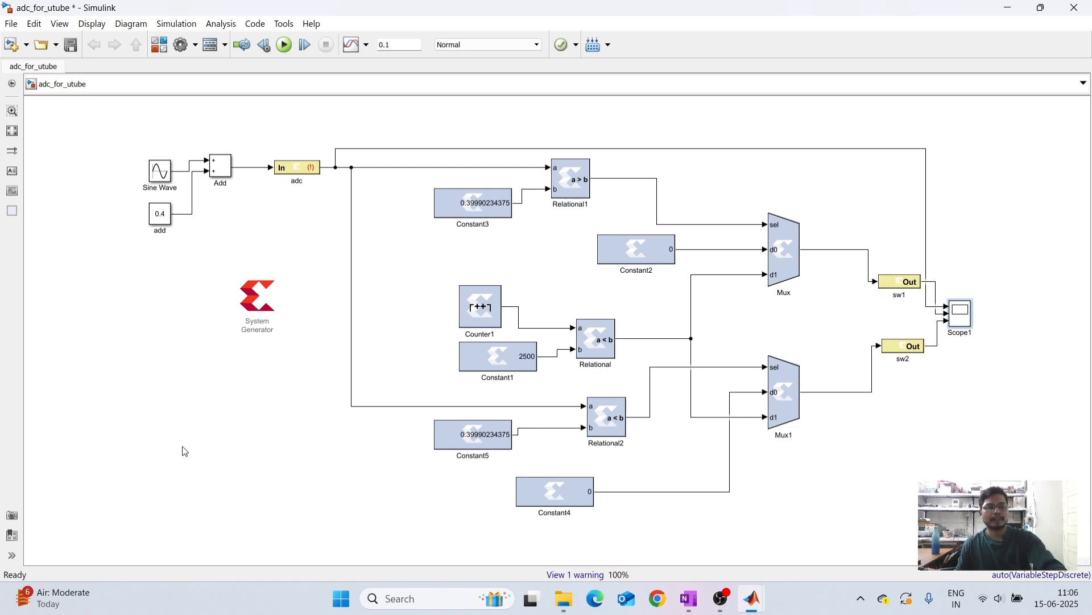
key("ctrl+s")
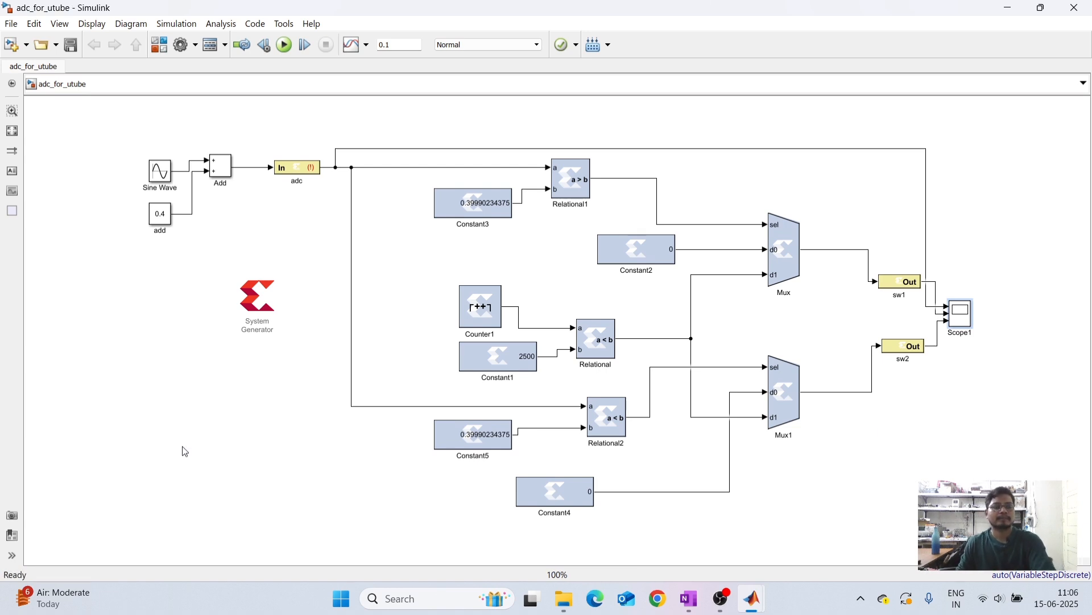
left_click(475, 332)
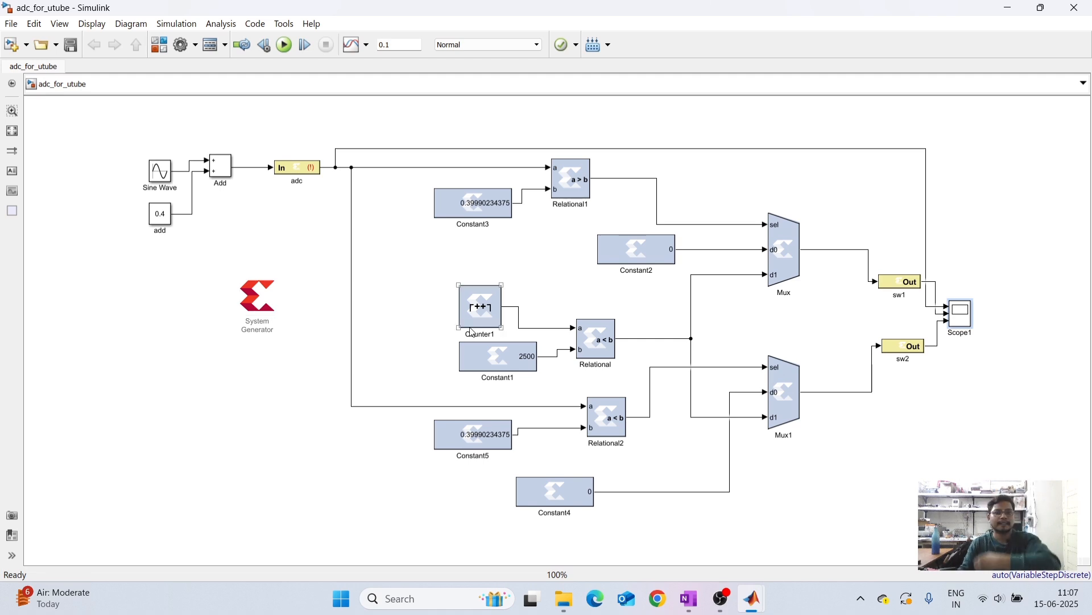
left_click(447, 373)
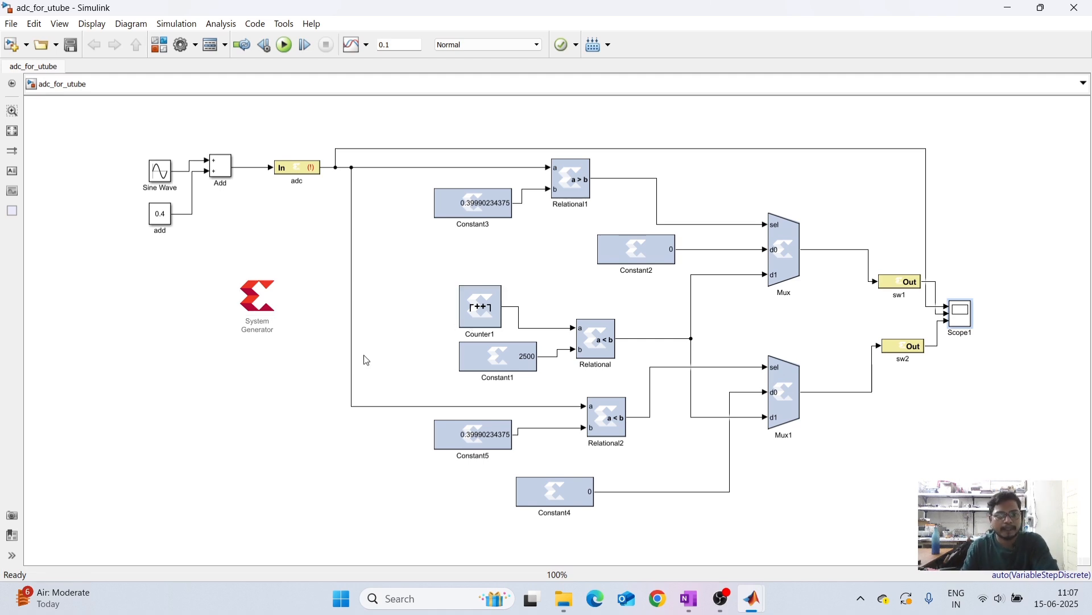
Open the System Generator block's settings and select the Artix7 part xc7a100t, speed grade -1, package csg324
left_click(267, 309)
double_click(267, 308)
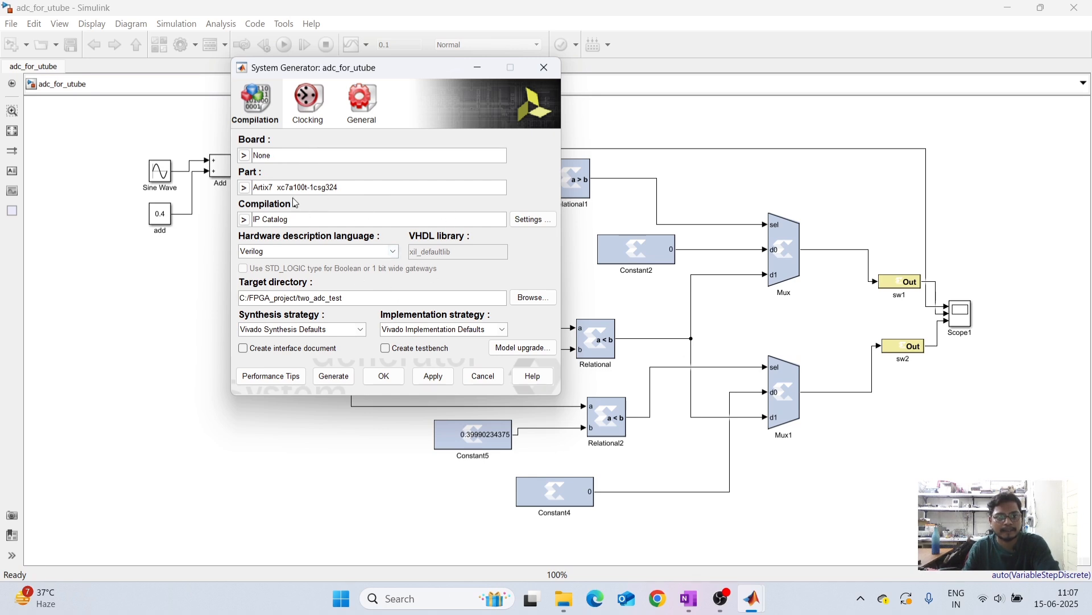
left_click(245, 188)
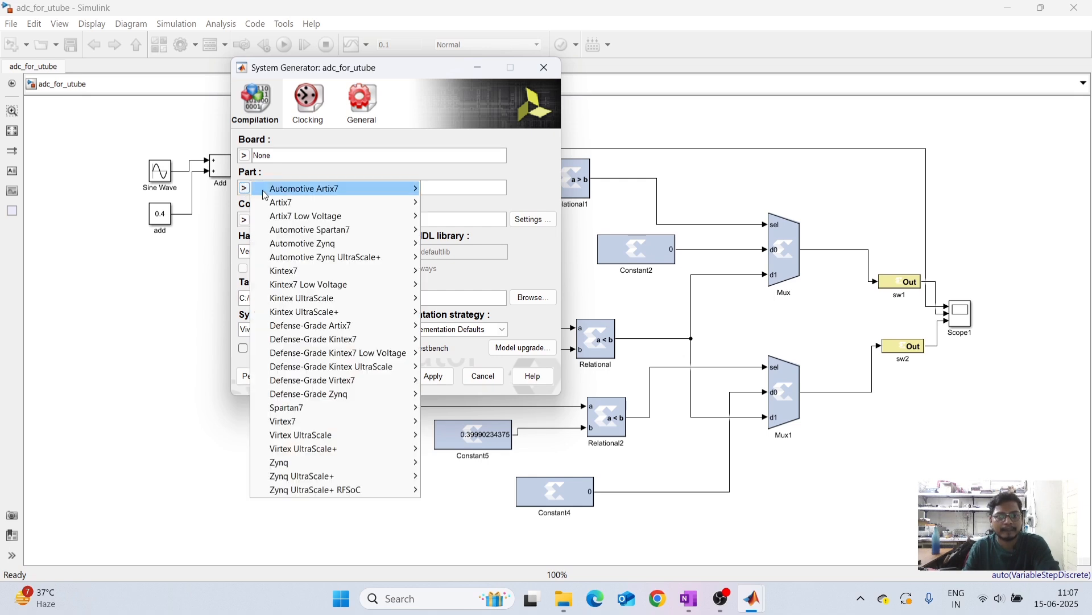
mouse_move(279, 203)
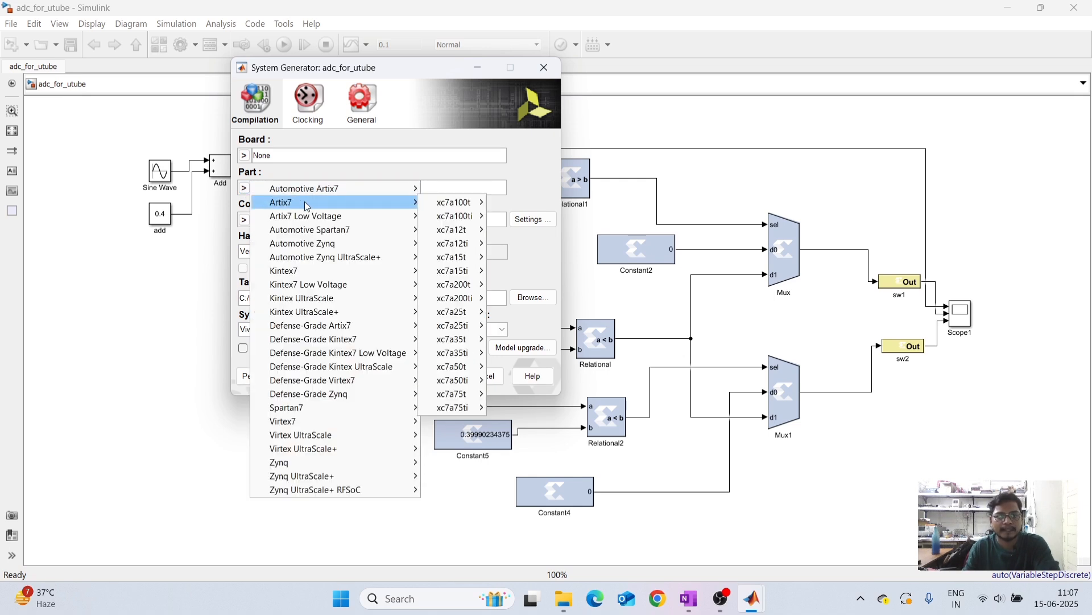
mouse_move(435, 213)
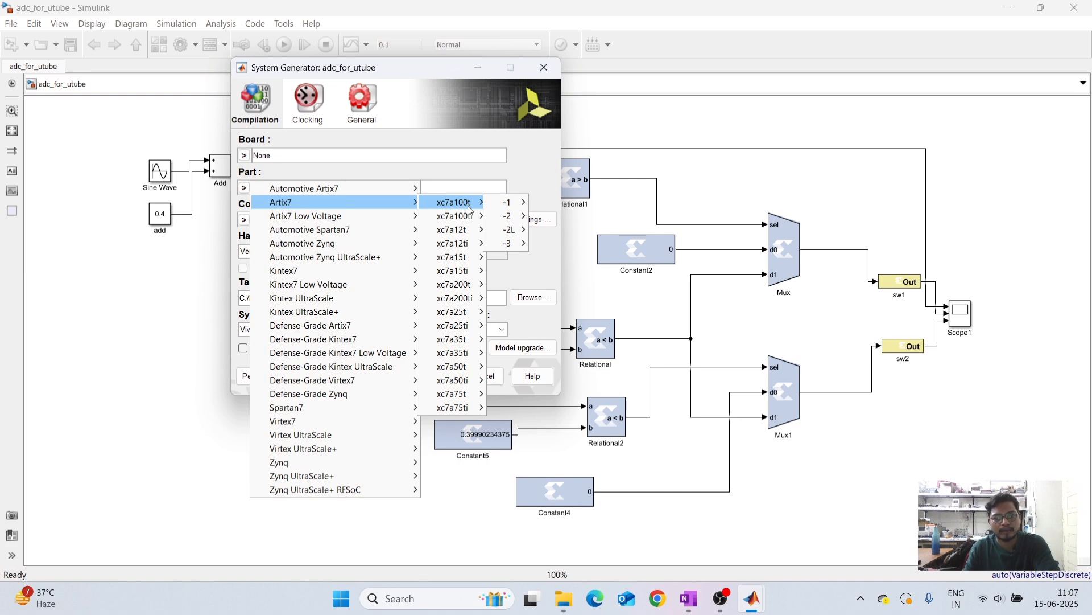
mouse_move(508, 203)
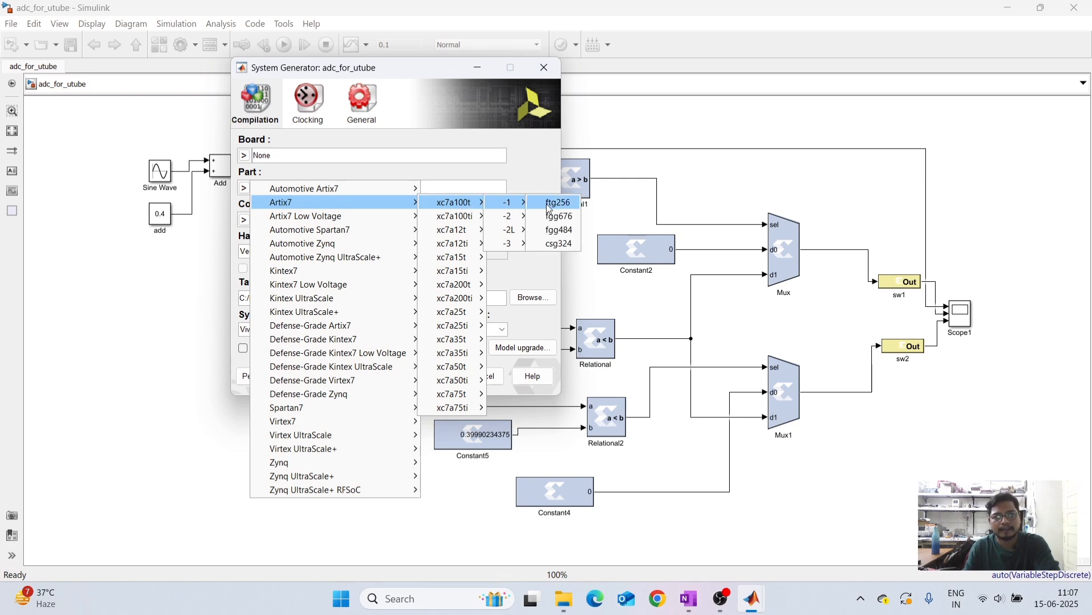
left_click(558, 245)
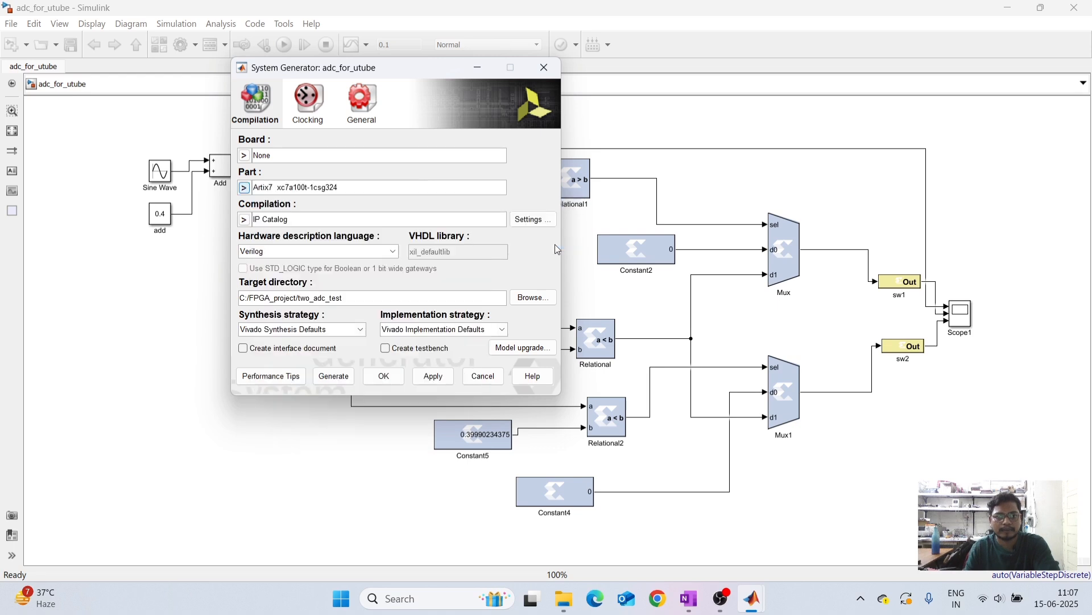
Set the compilation type to IP Catalog and the hardware description language to Verilog
left_click(244, 219)
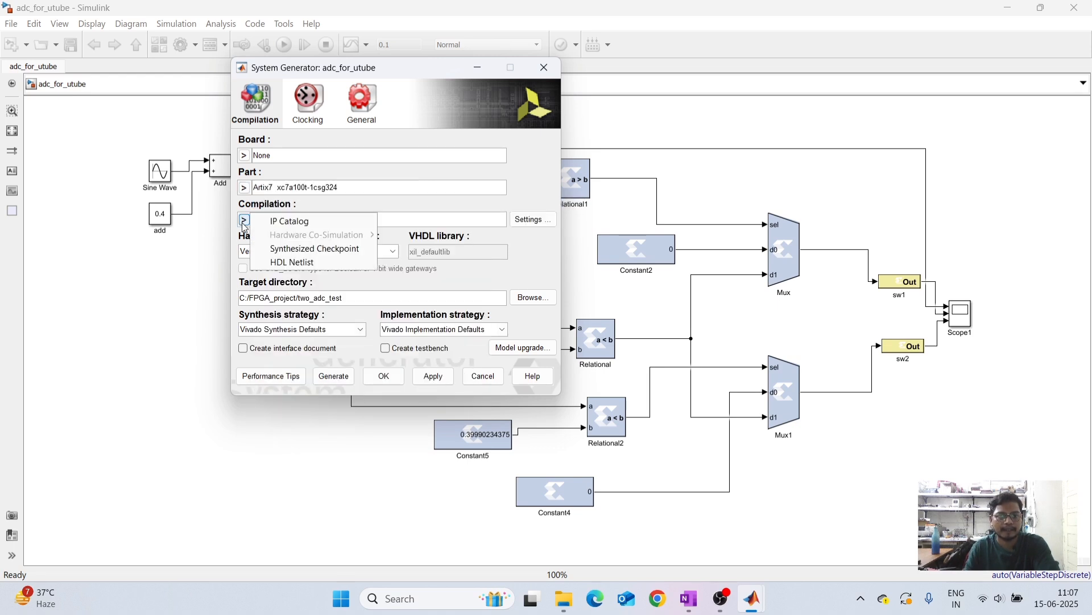
left_click(289, 222)
left_click(393, 252)
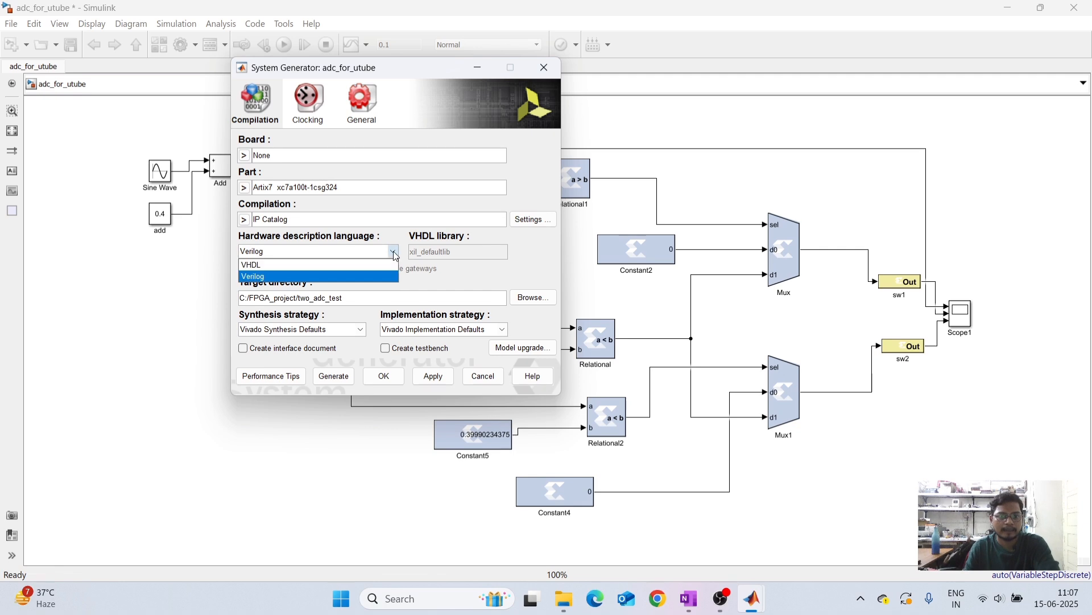
left_click(323, 280)
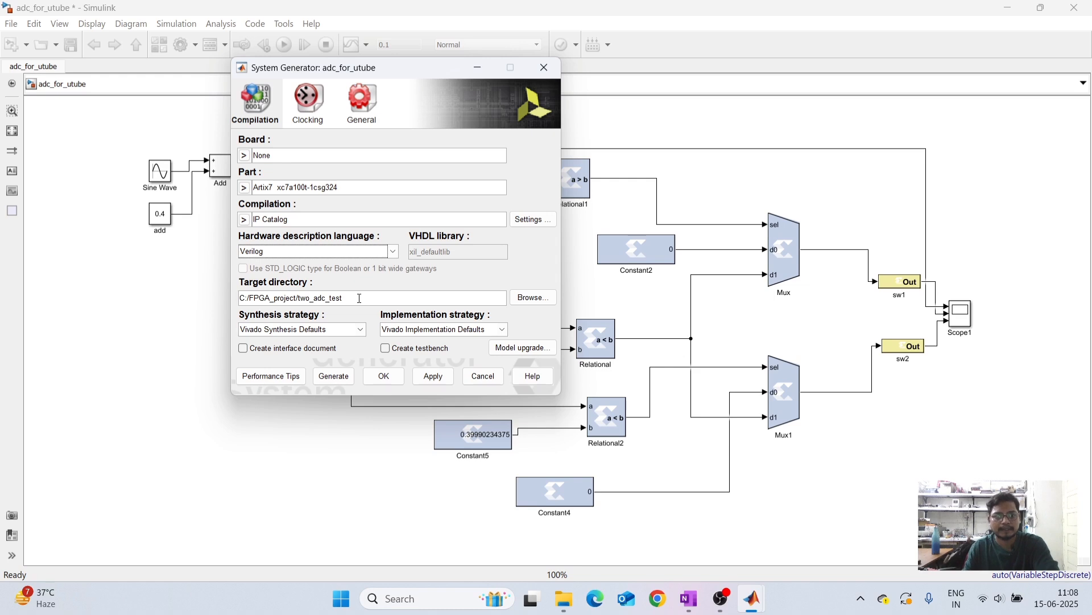
Set the target directory to the adc folder inside Videos
left_click(540, 299)
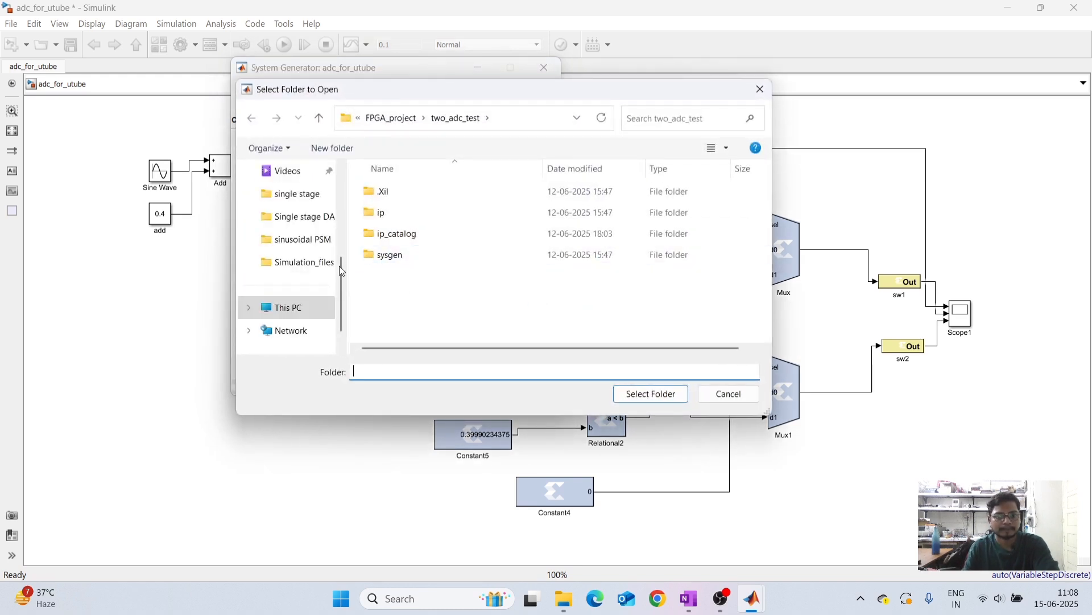
scroll(296, 283, "up", 2)
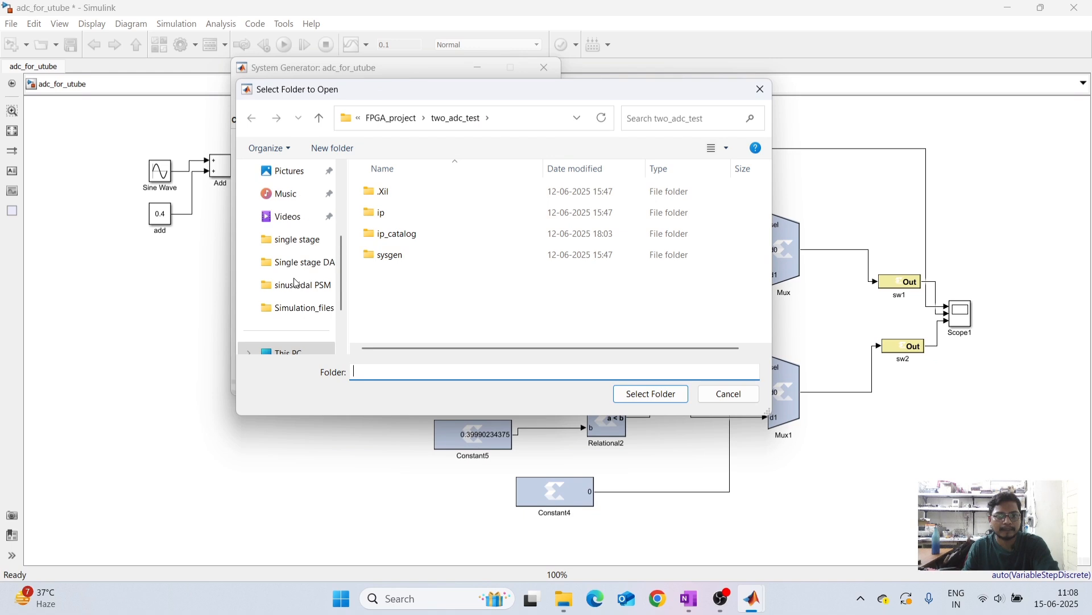
left_click(279, 216)
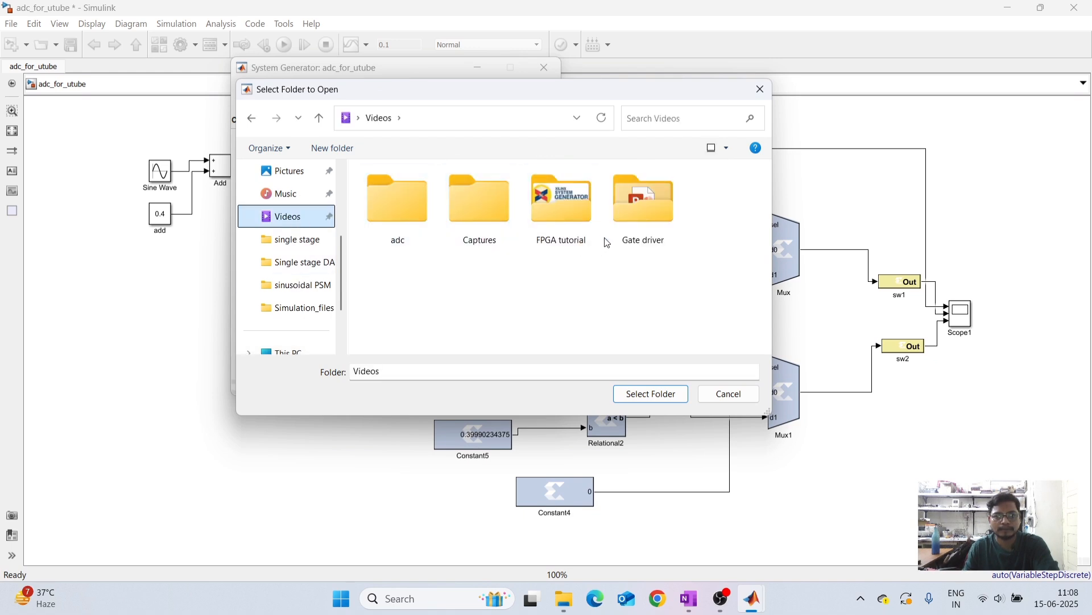
double_click(406, 210)
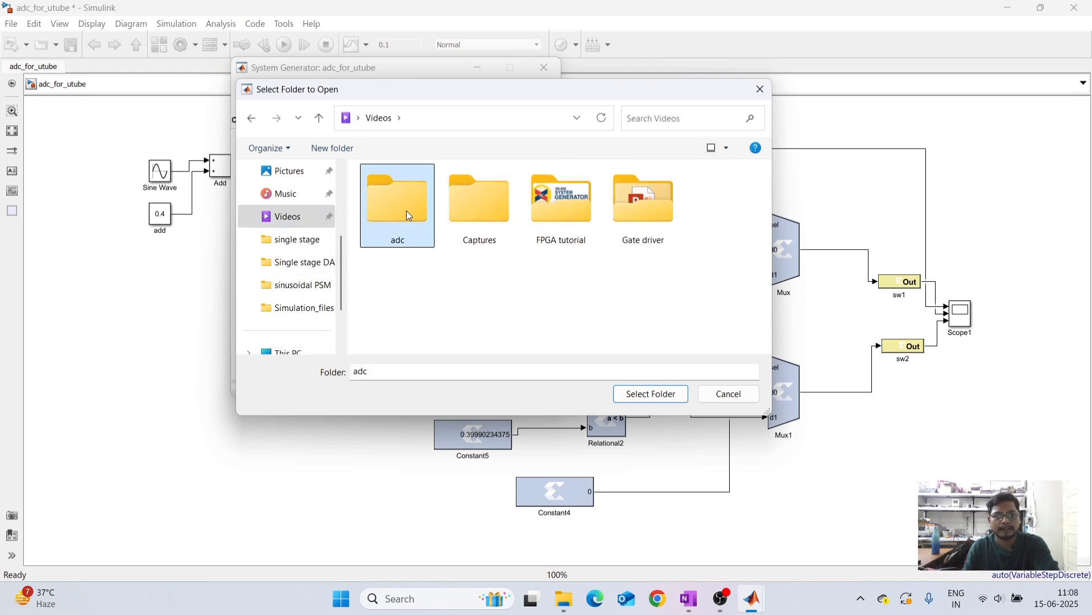
left_click(619, 396)
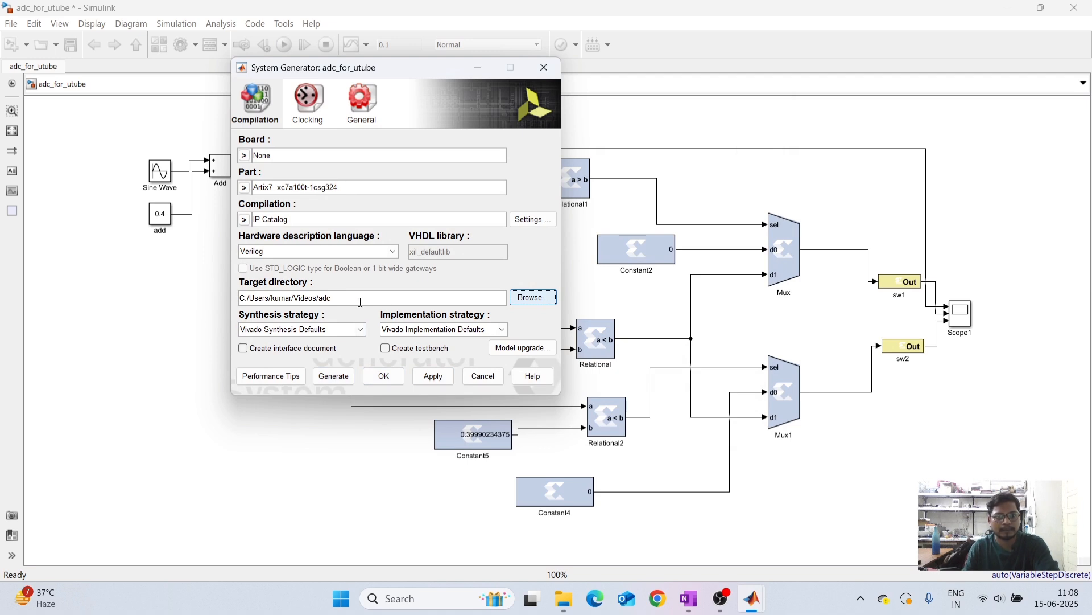
Check the clocking settings and generate the IP, dismissing the Diagnostic Viewer and reading the compilation status details
left_click(308, 102)
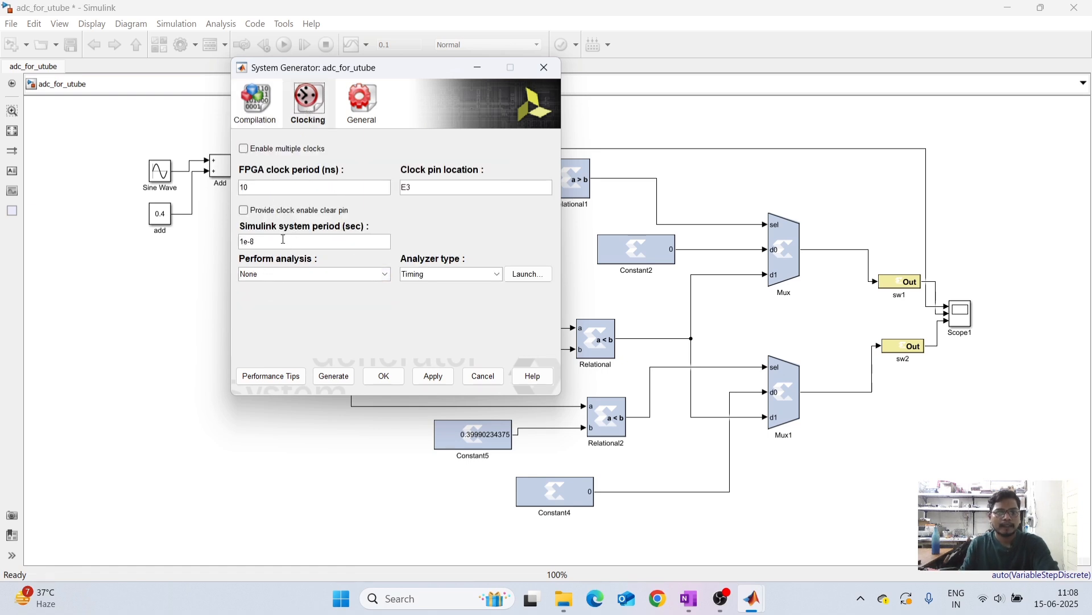
left_click(249, 117)
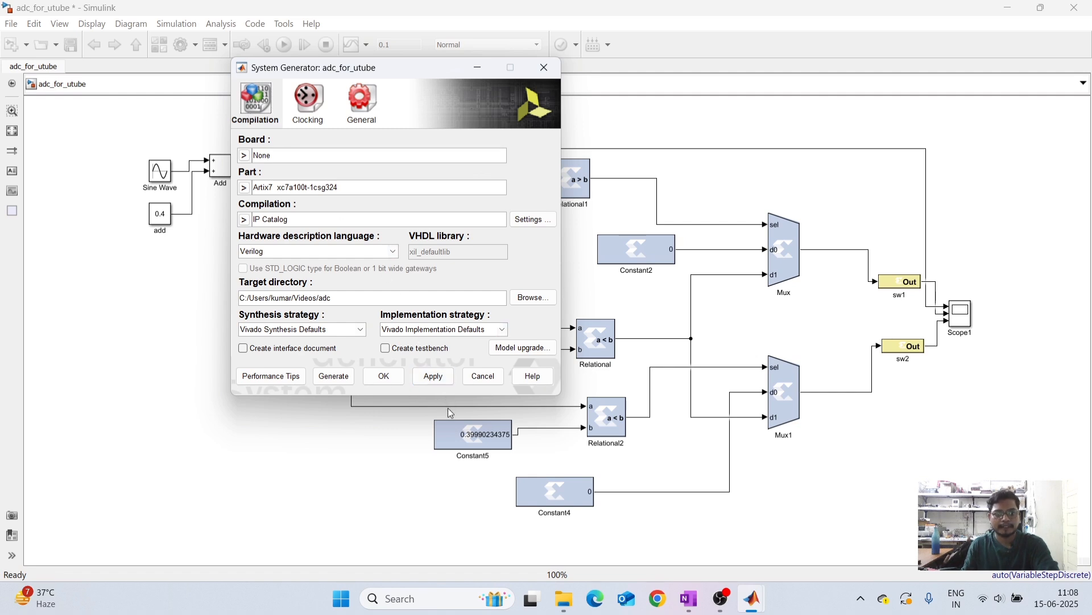
left_click(335, 377)
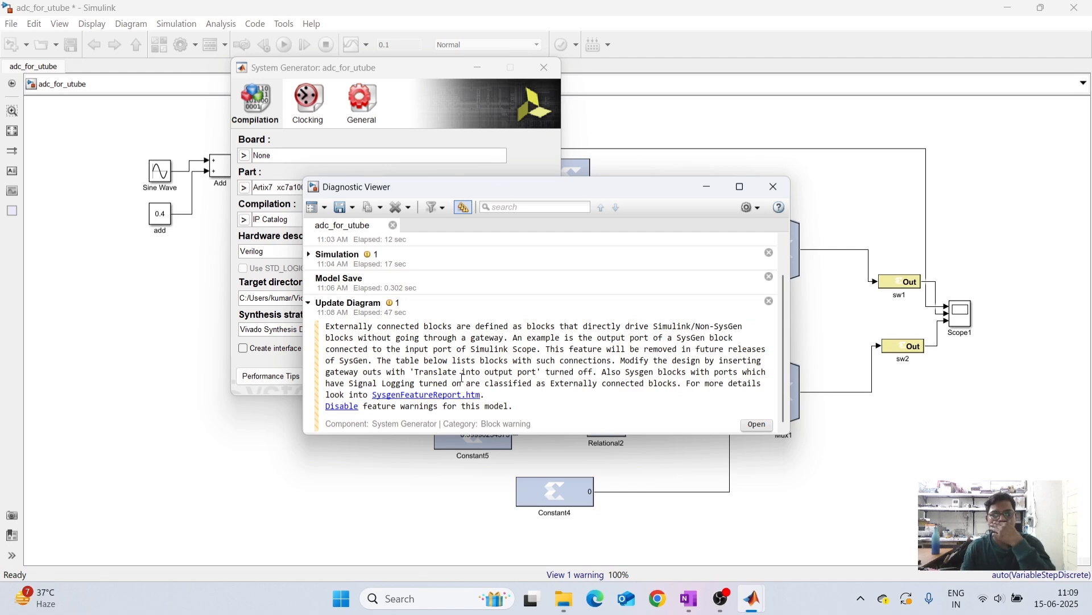
left_click(772, 189)
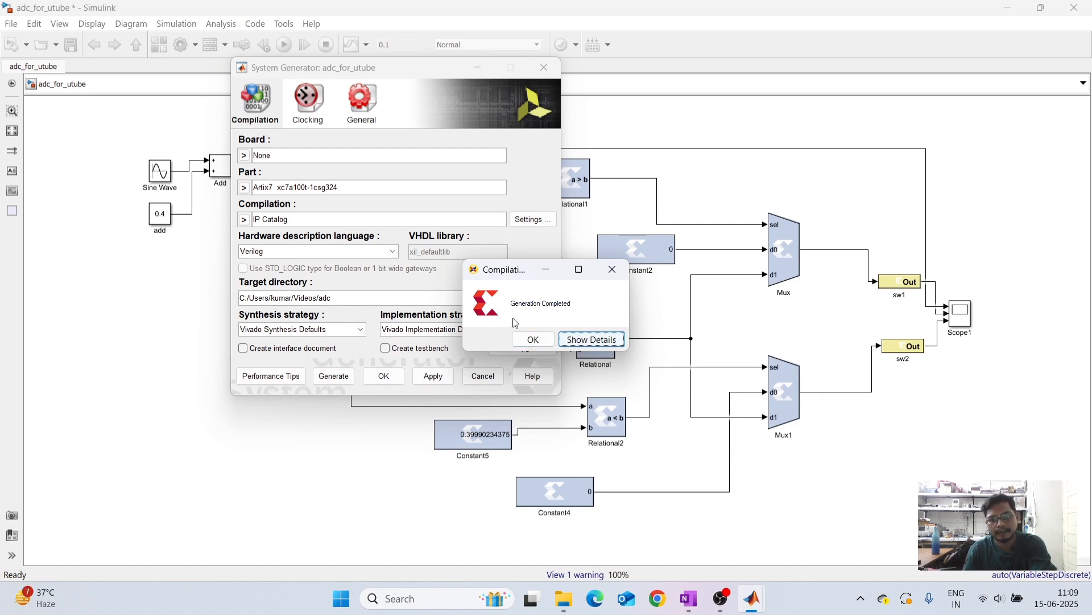
left_click(595, 341)
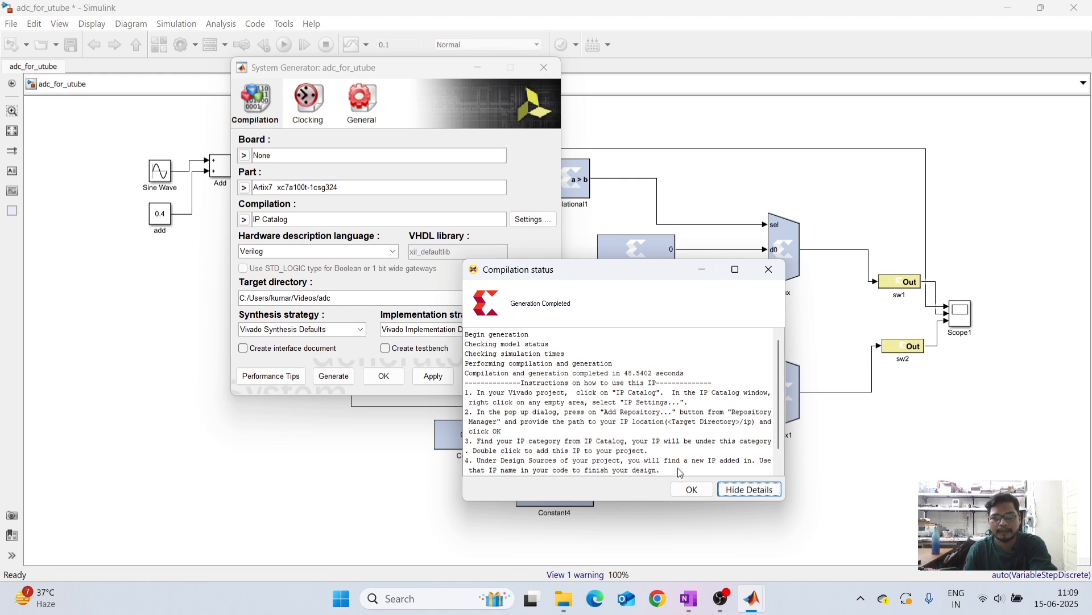
left_click(696, 490)
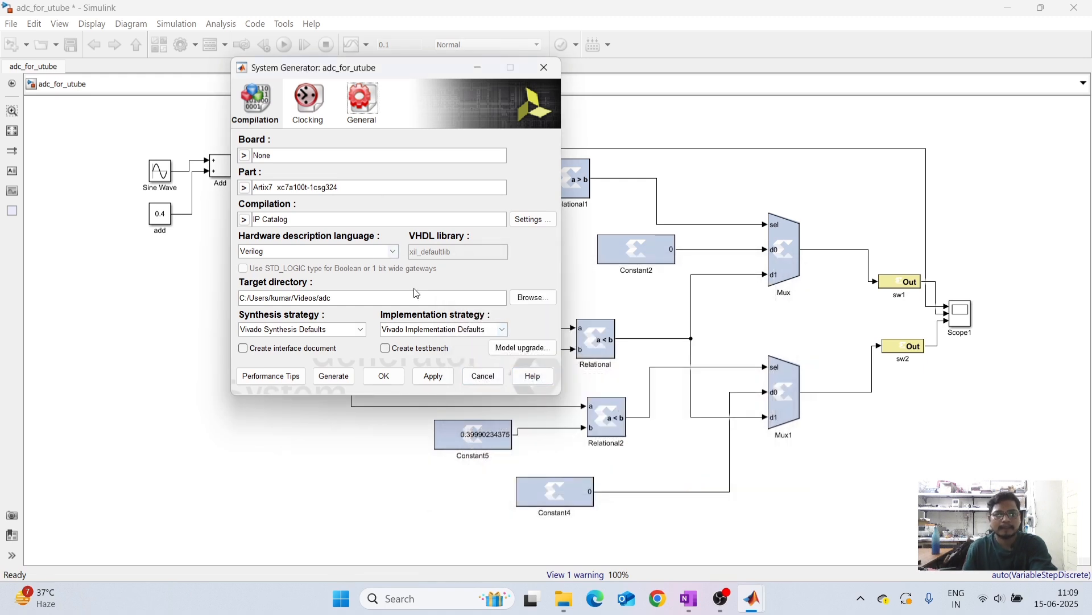
Close the System Generator settings and save the adc_for_utube model
left_click(544, 68)
key("ctrl+s")
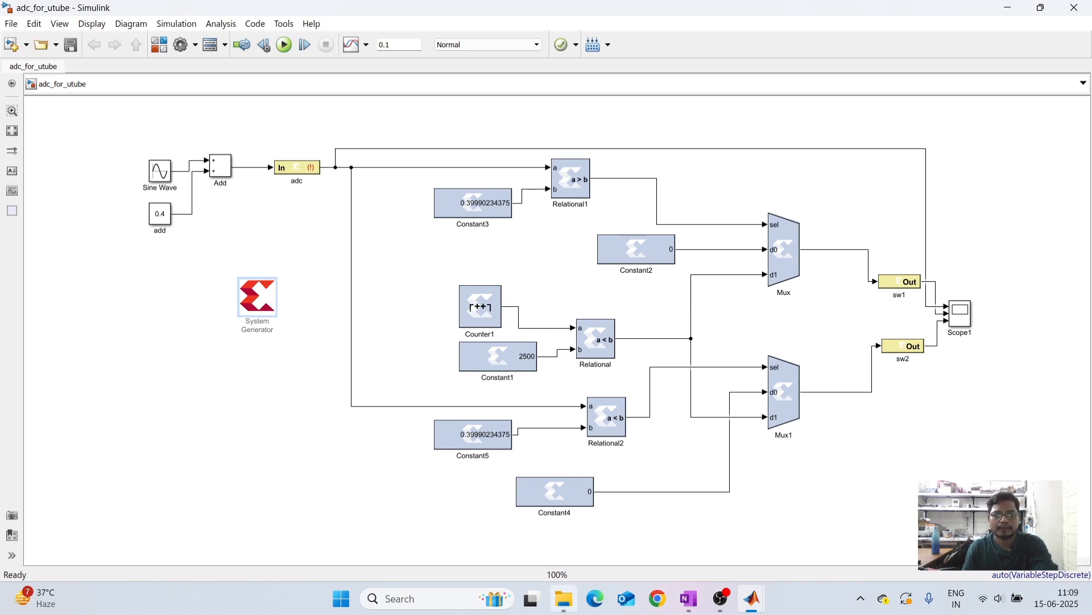
Switch to File Explorer and open the adc_for_utube Vivado project from the ip_catalog folder inside Videos > adc
left_click(568, 605)
double_click(1051, 155)
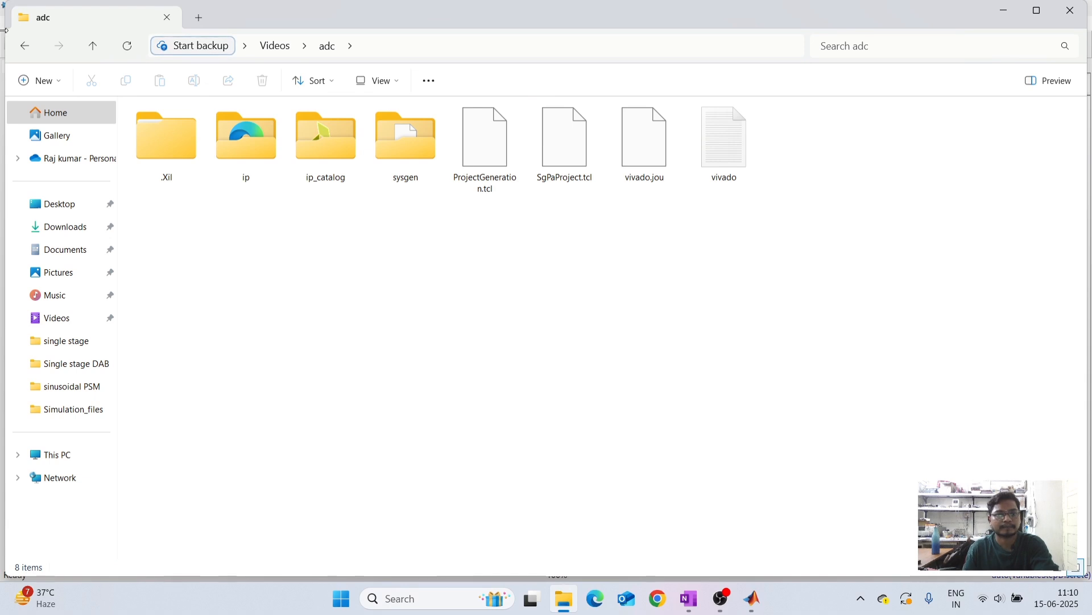
double_click(367, 16)
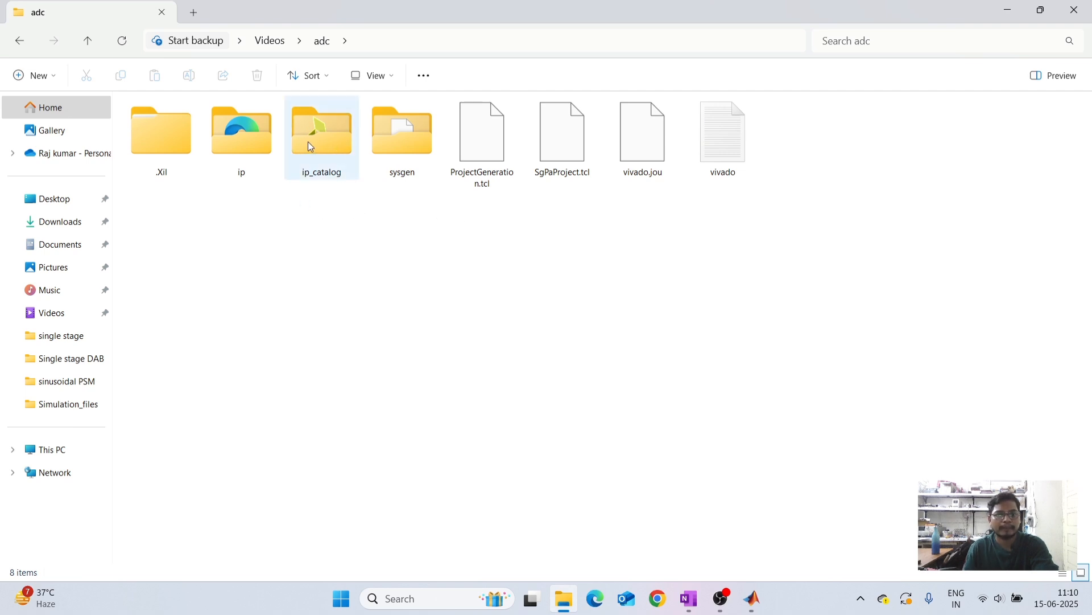
double_click(322, 161)
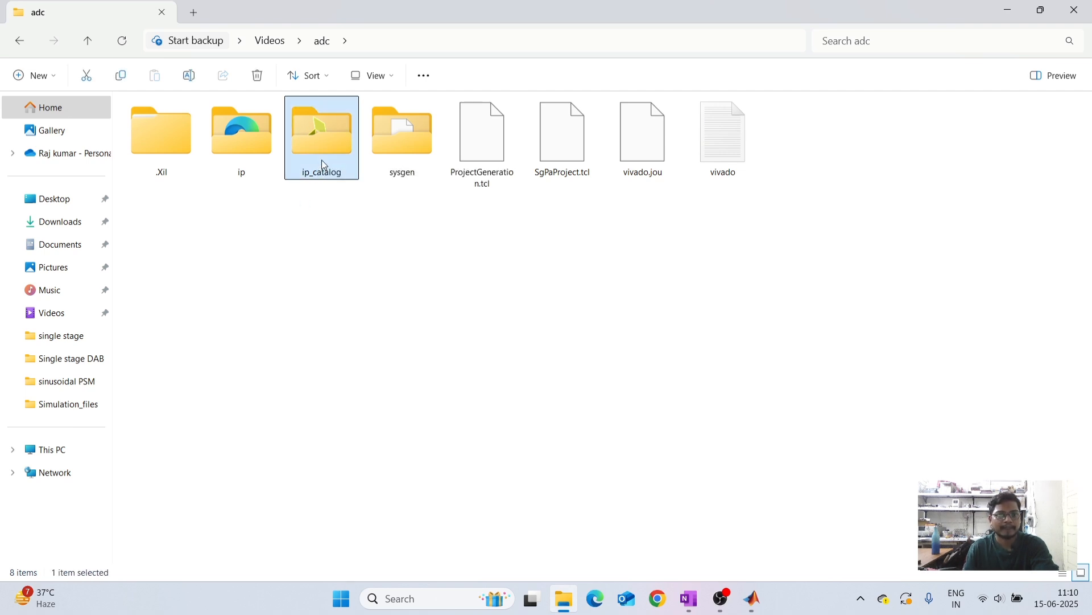
left_click(479, 152)
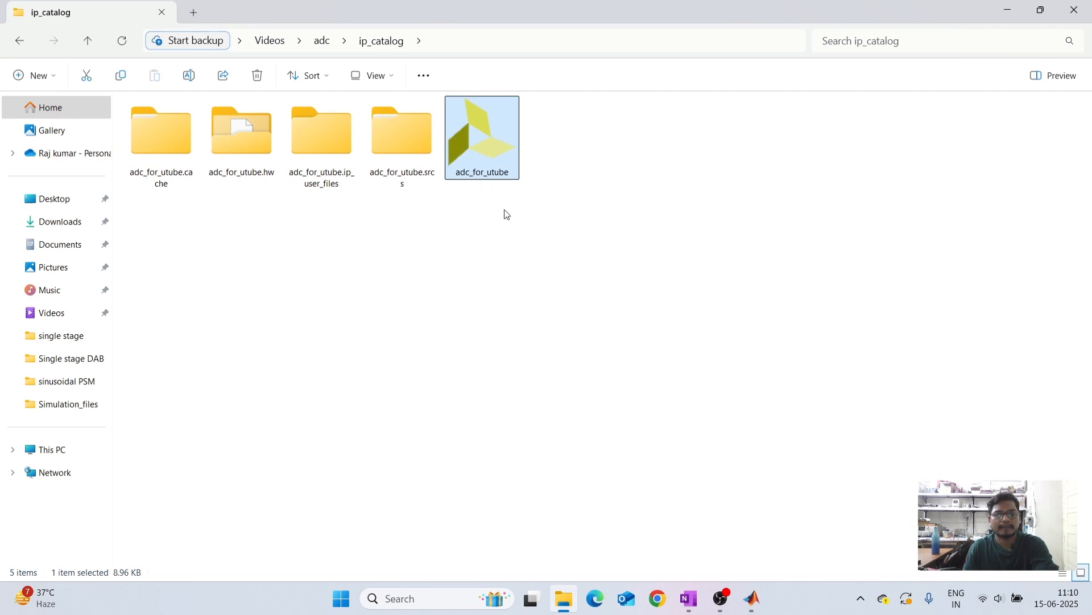
right_click(478, 154)
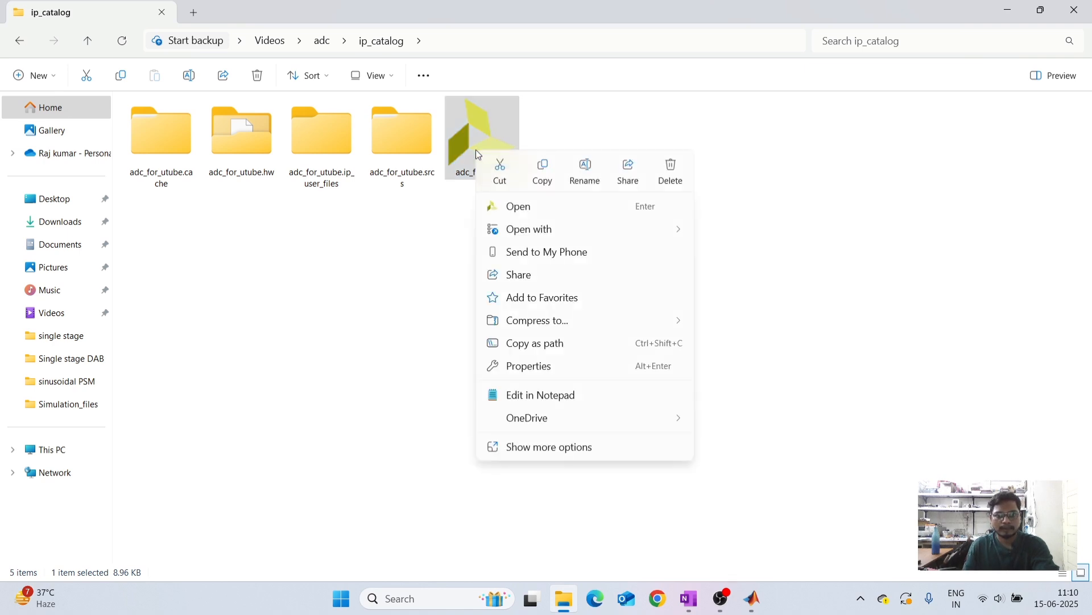
left_click(524, 207)
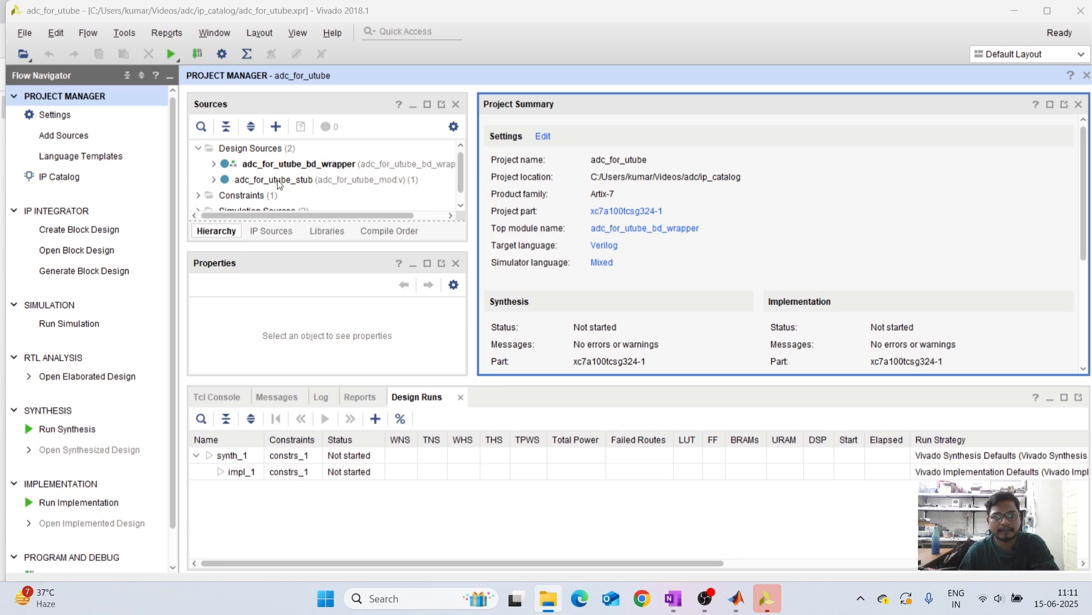
Open the block design under adc_for_utube_bd_wrapper in the design sources and enlarge its diagram area
left_click(214, 166)
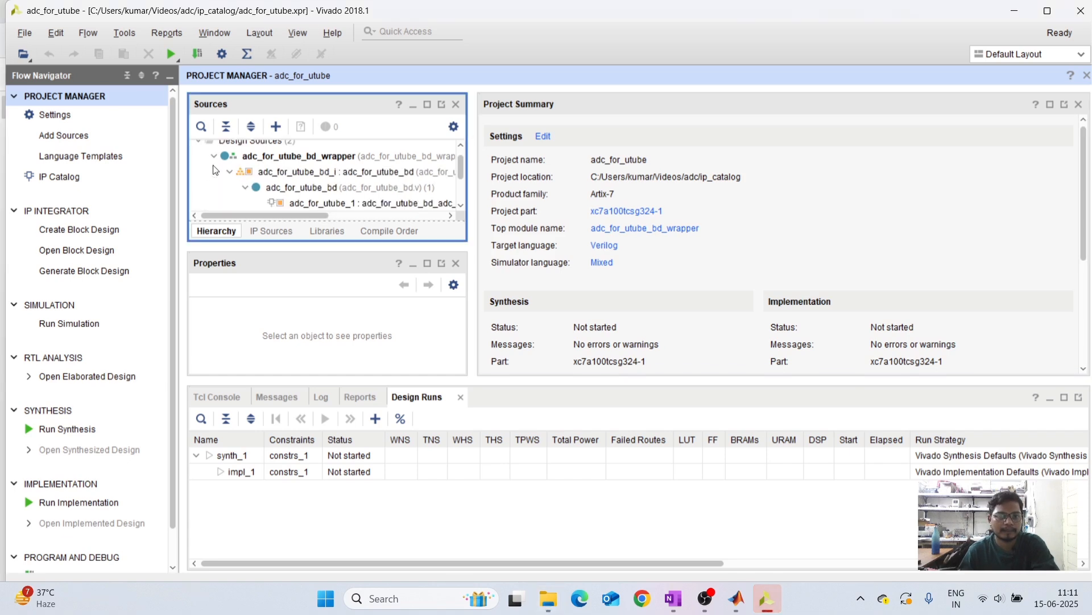
double_click(283, 171)
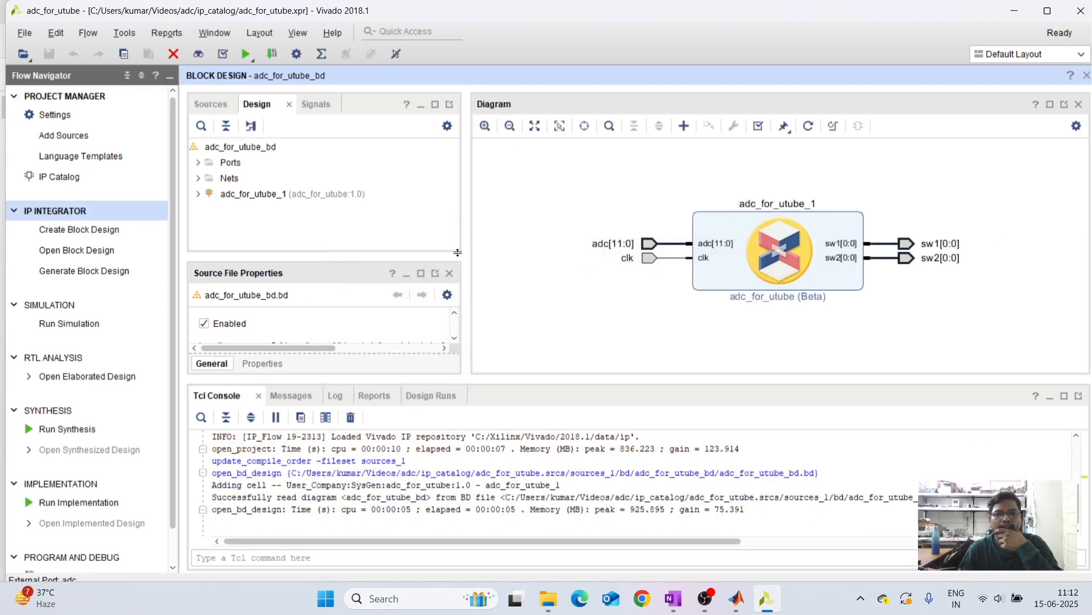
left_click_drag(462, 249, 408, 249)
left_click_drag(681, 381, 681, 430)
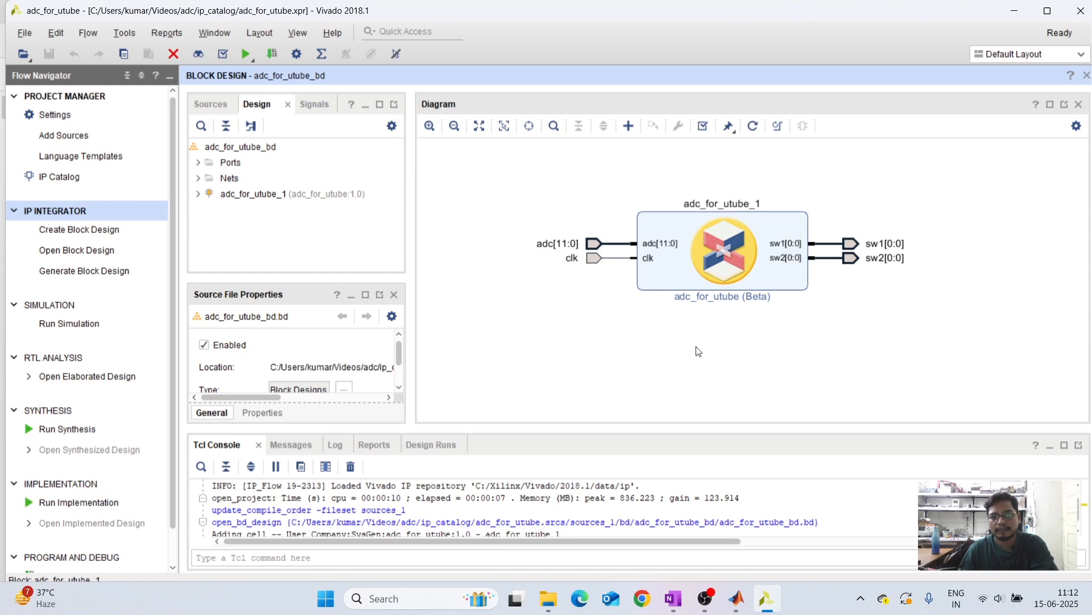
Switch back to the Simulink model and identify the adc input and the sw1 and sw2 output gateways matching the Vivado block's ports
mouse_move(737, 598)
left_click(746, 561)
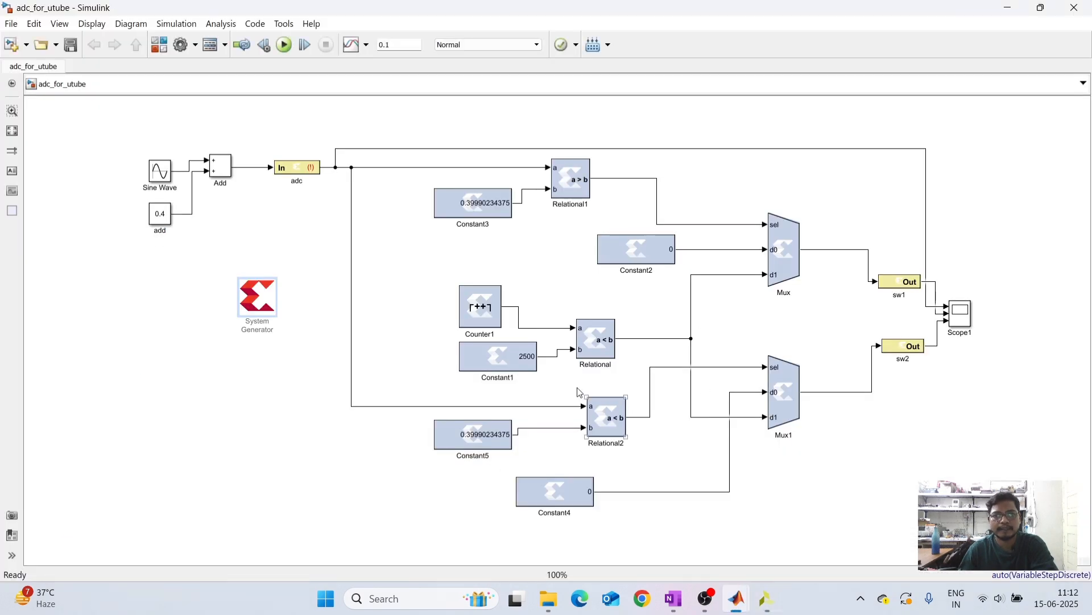
left_click(893, 279)
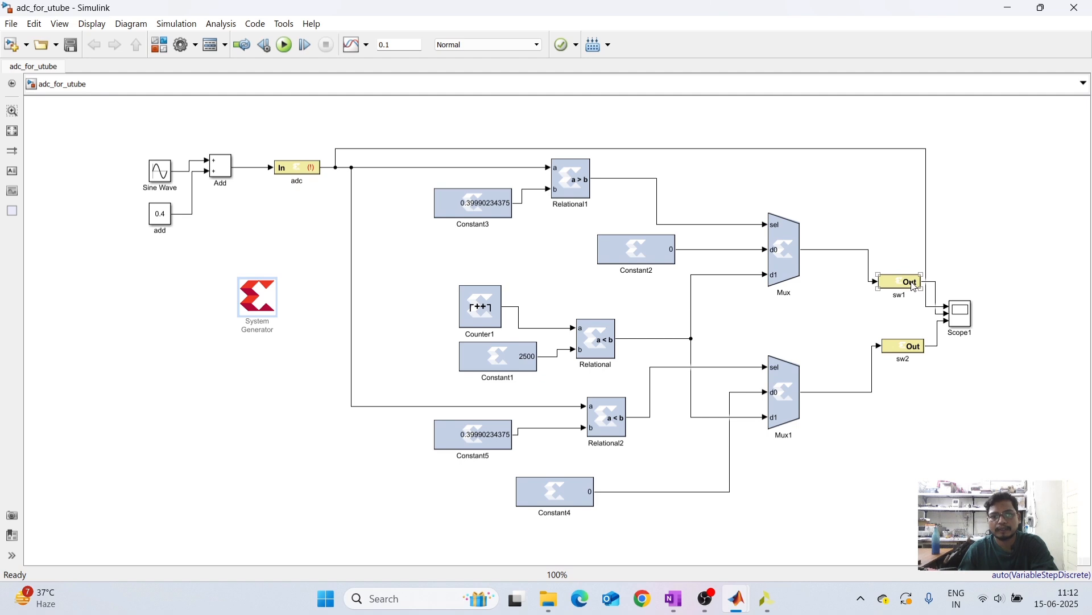
left_click(297, 170)
left_click(510, 246)
left_click(894, 299)
mouse_move(767, 598)
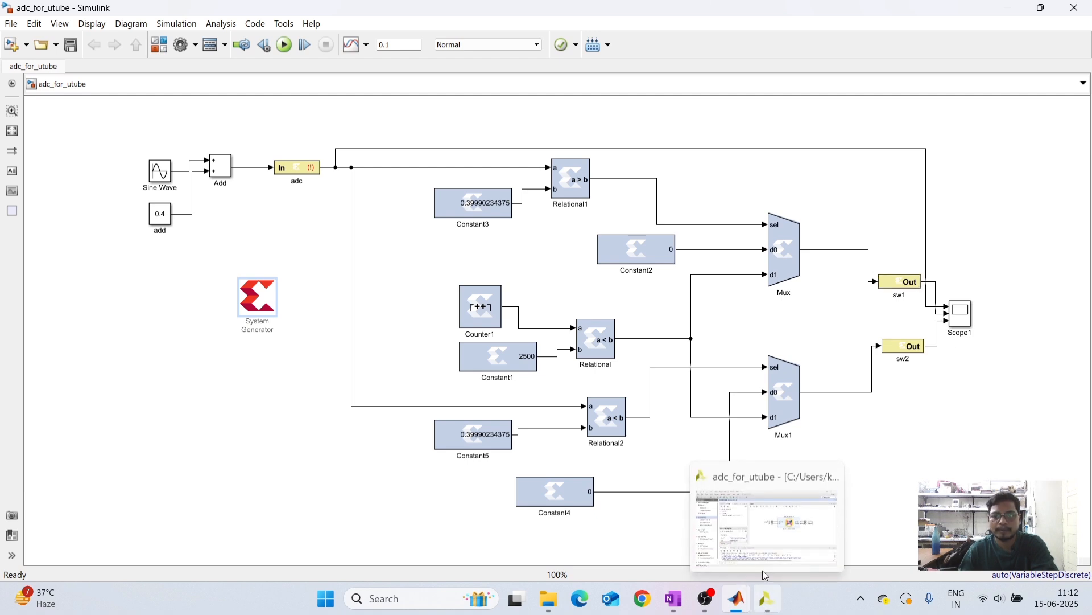
Switch back to the Vivado block design and enlarge its diagram area downwards and sideways
left_click(763, 526)
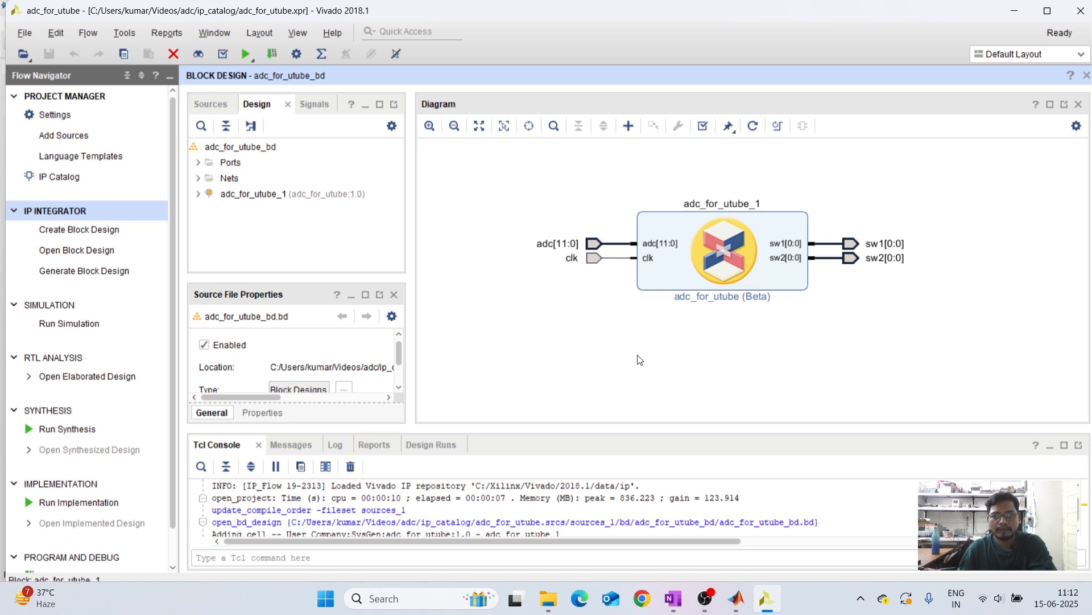
left_click_drag(589, 432, 596, 467)
left_click_drag(407, 325, 358, 335)
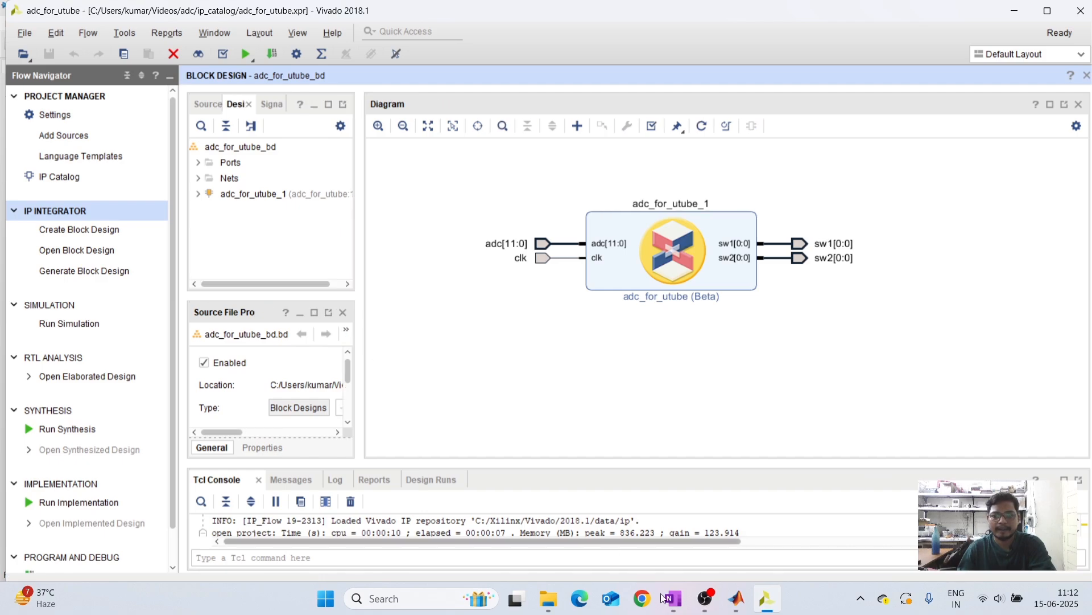
Switch to the ADC part1/part2 notes in OneNote and examine the annotated XADC Wizard wiring diagram
left_click(679, 609)
scroll(632, 470, "down", 1)
scroll(632, 470, "up", 9)
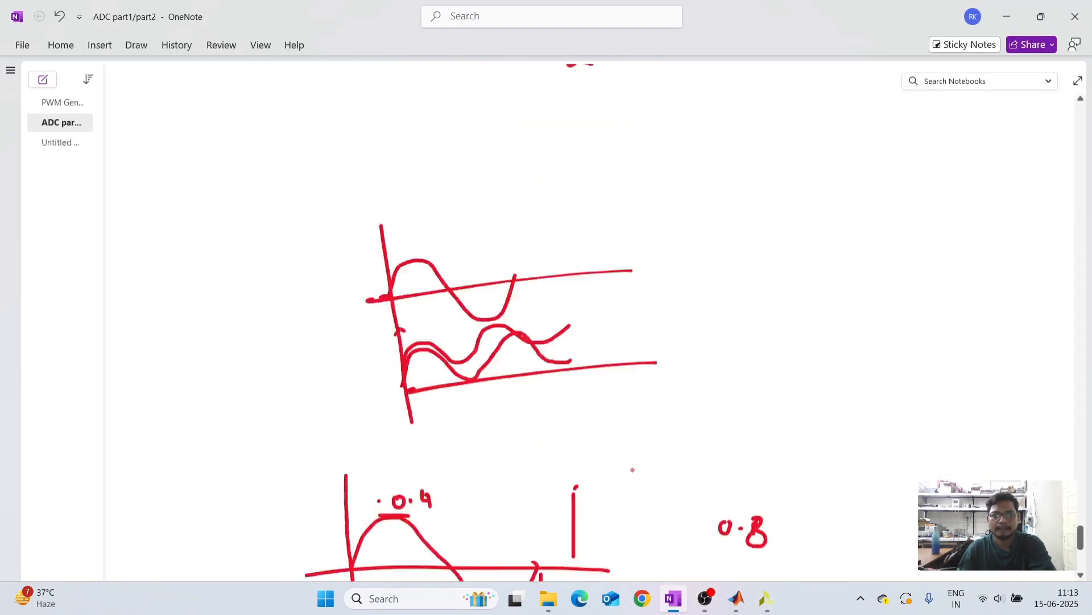
scroll(633, 470, "down", 3)
scroll(633, 470, "up", 2)
left_click_drag(1081, 529, 1083, 444)
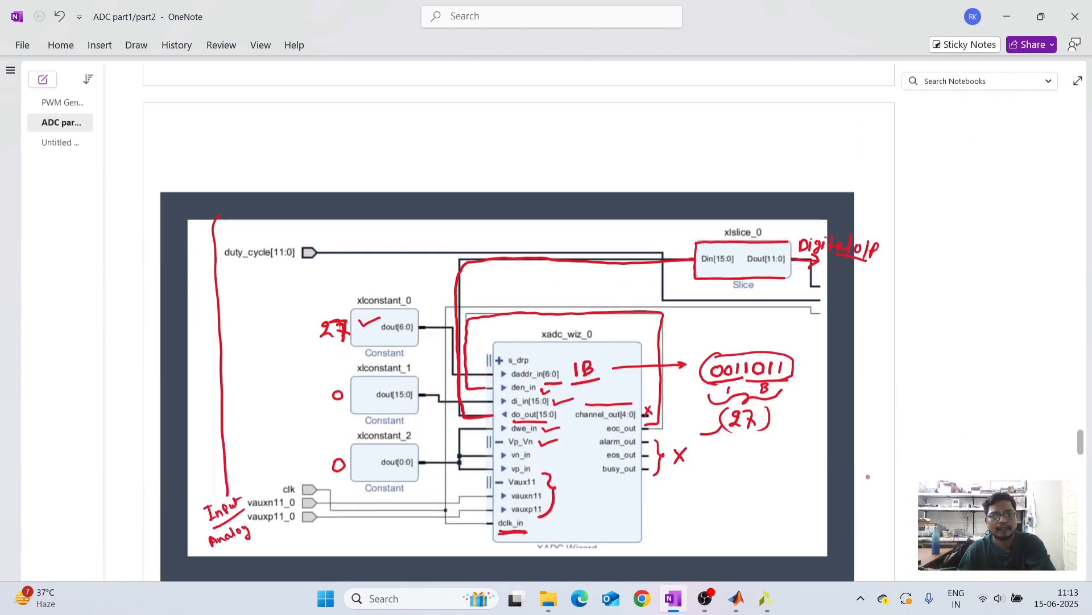
scroll(757, 424, "down", 3)
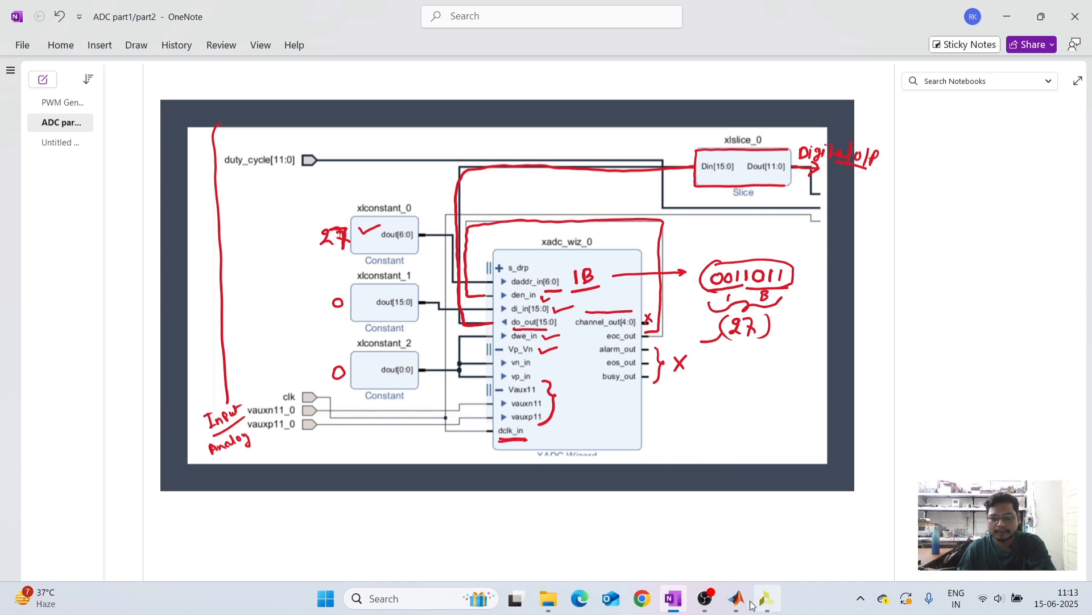
Switch back to Vivado and add an XADC Wizard IP to the block design
left_click(769, 610)
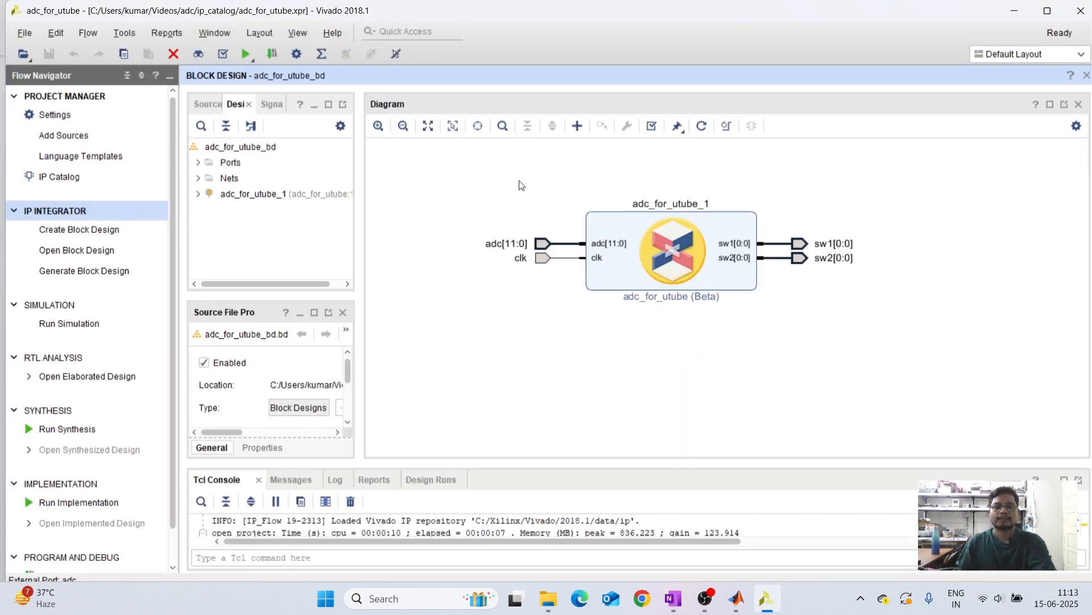
left_click(578, 126)
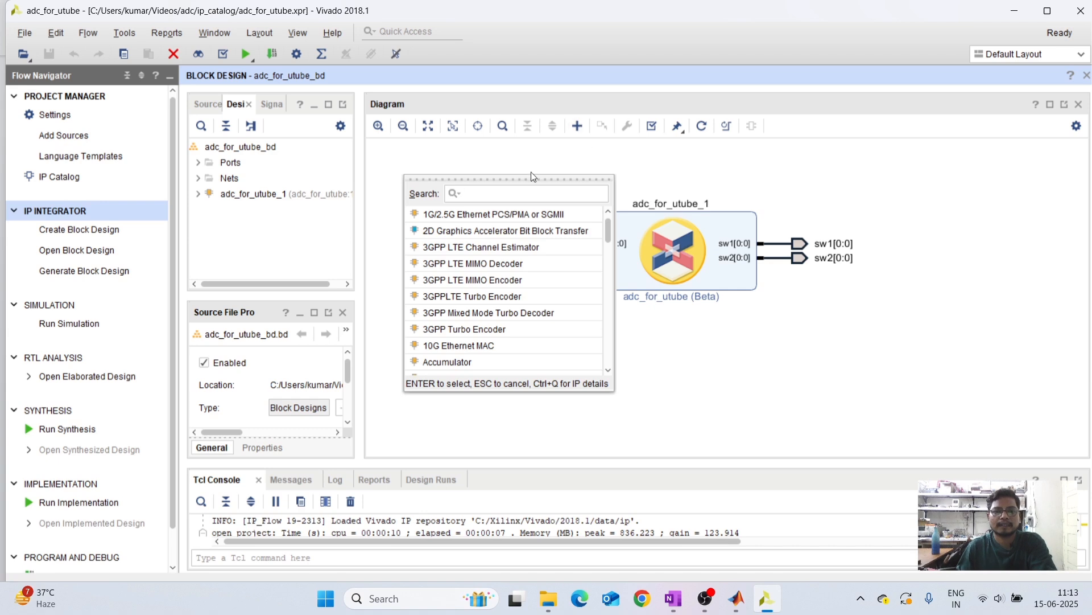
type("xadc")
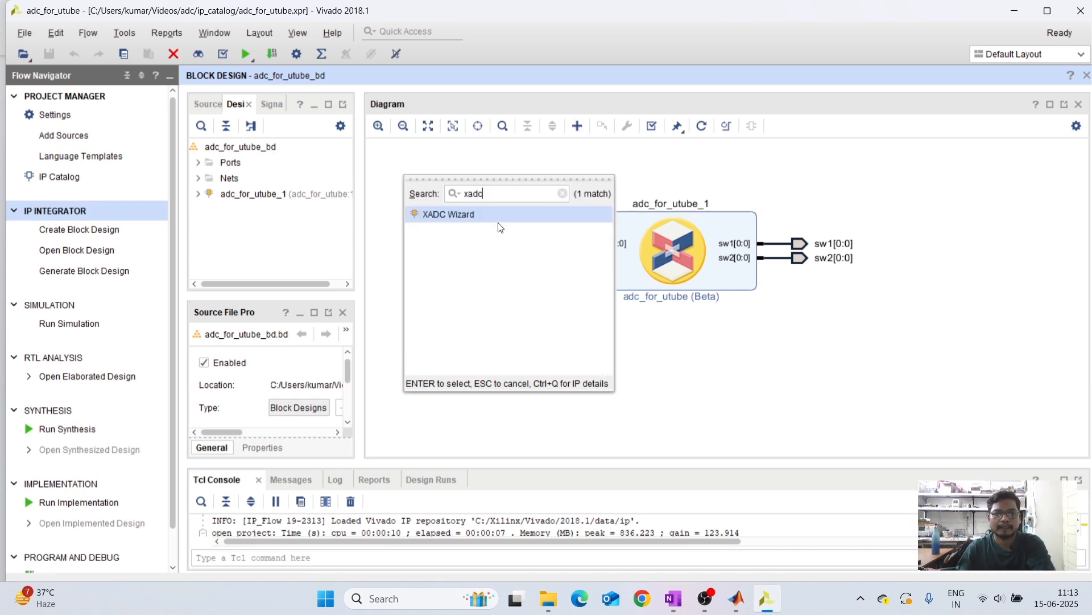
double_click(477, 219)
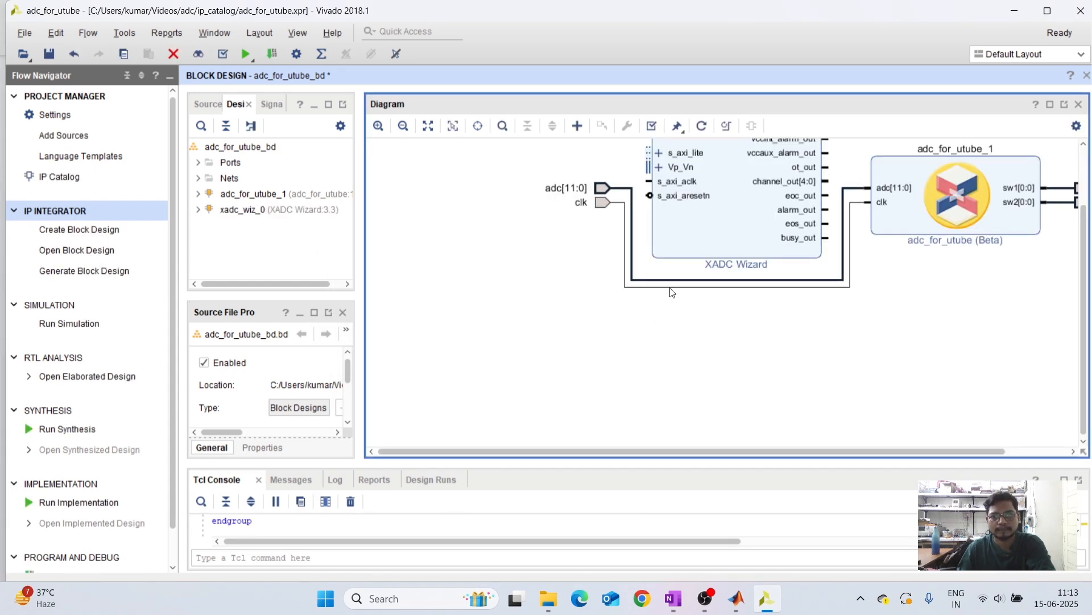
Regenerate the block design's layout and maximize the diagram area
left_click(726, 125)
left_click_drag(363, 231, 279, 239)
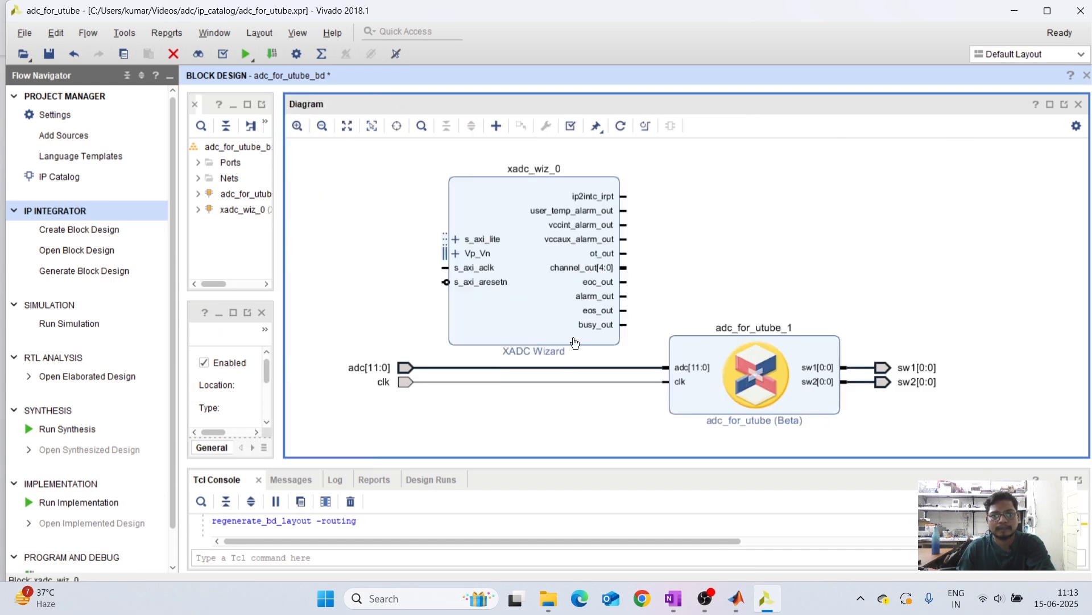
left_click(1067, 105)
left_click(780, 12)
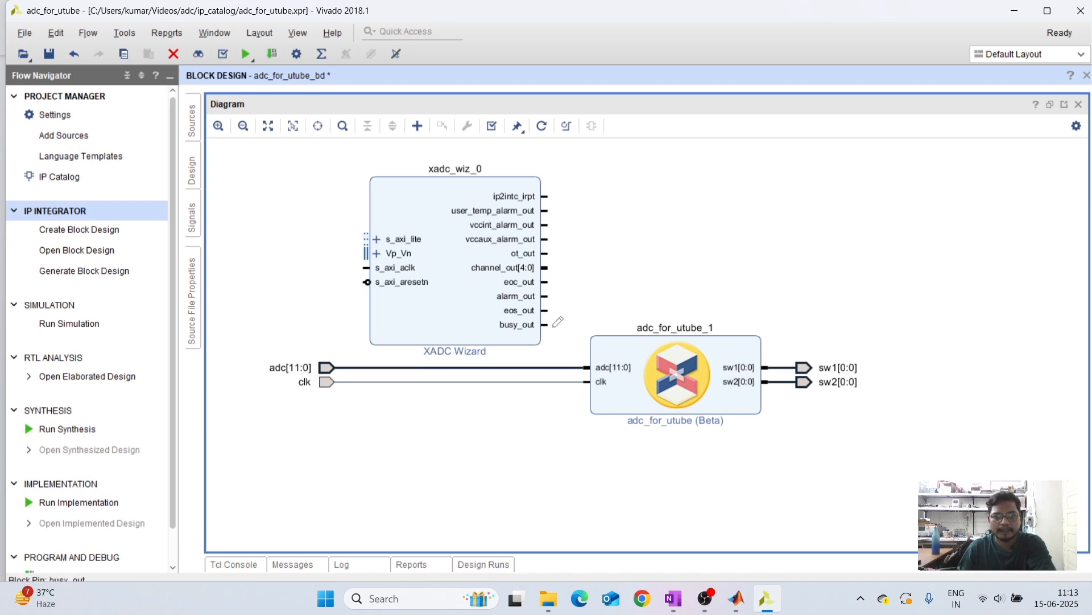
Open the XADC Wizard's customization, set its interface to DRP and disable the reset_in port
double_click(446, 310)
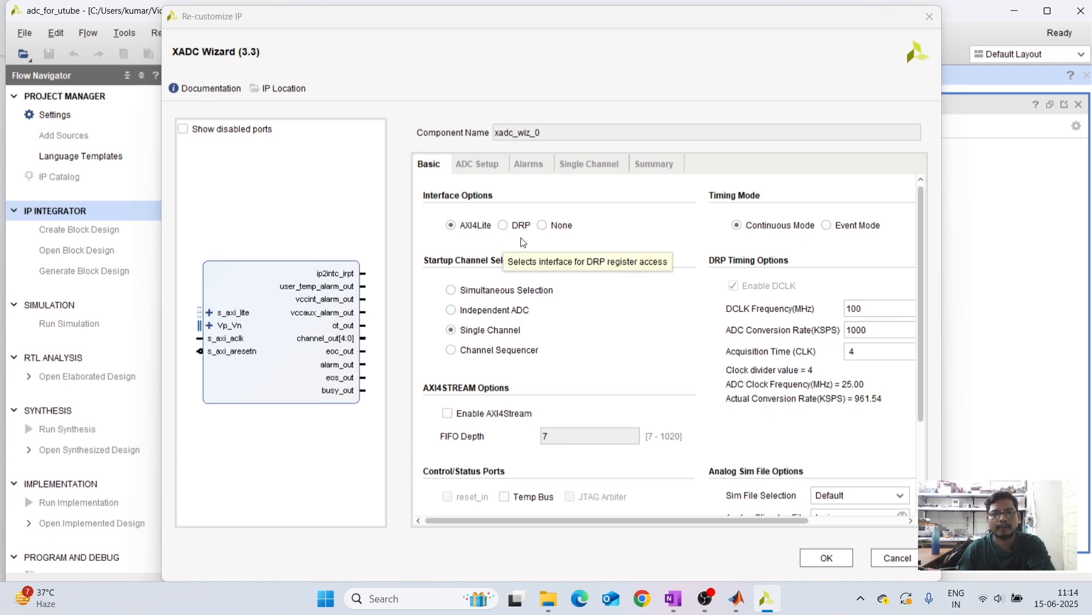
left_click(504, 226)
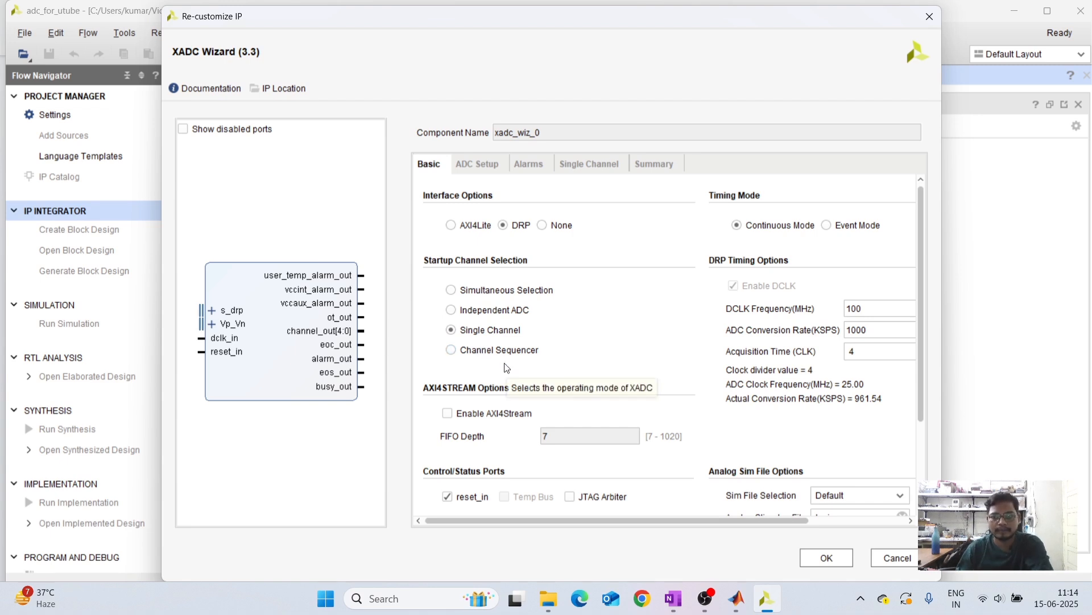
scroll(541, 370, "down", 1)
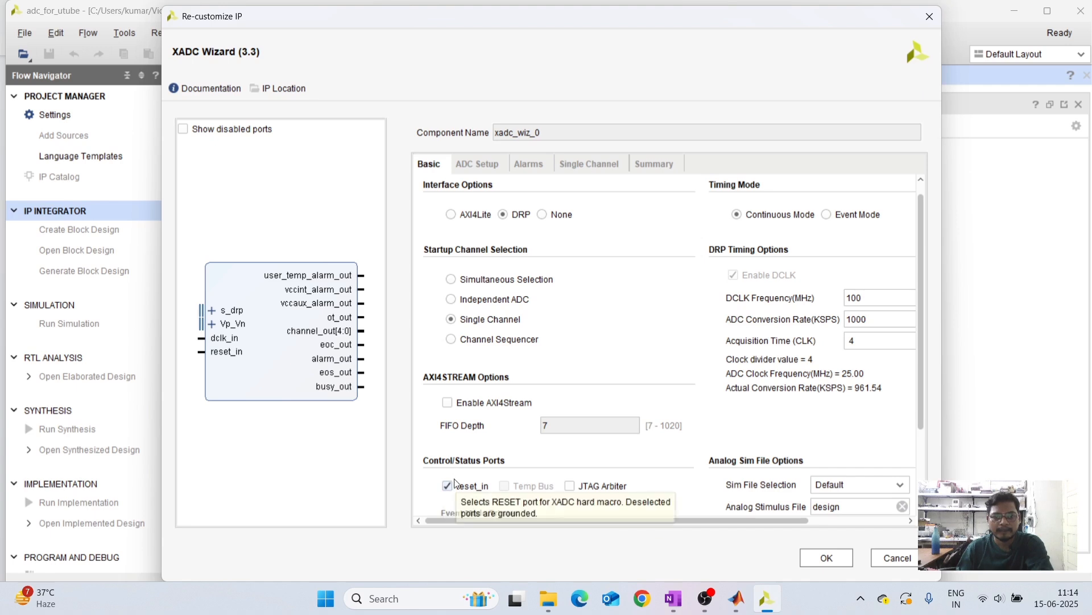
scroll(450, 485, "down", 1)
left_click(448, 483)
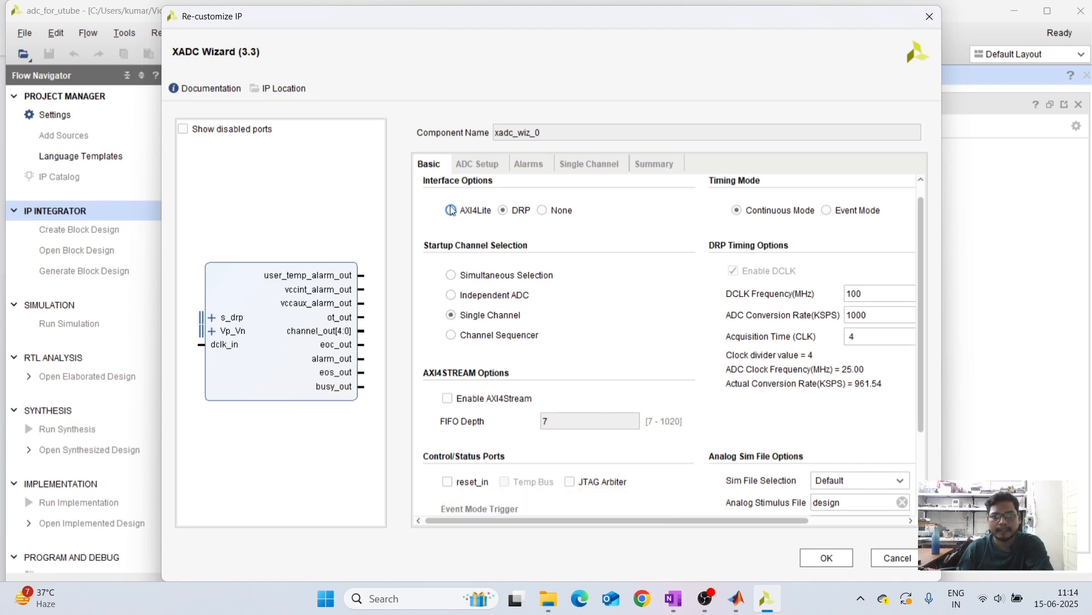
Disable the over temperature, user temperature, VCCAUX and VCCINT alarms of the XADC Wizard
left_click(482, 164)
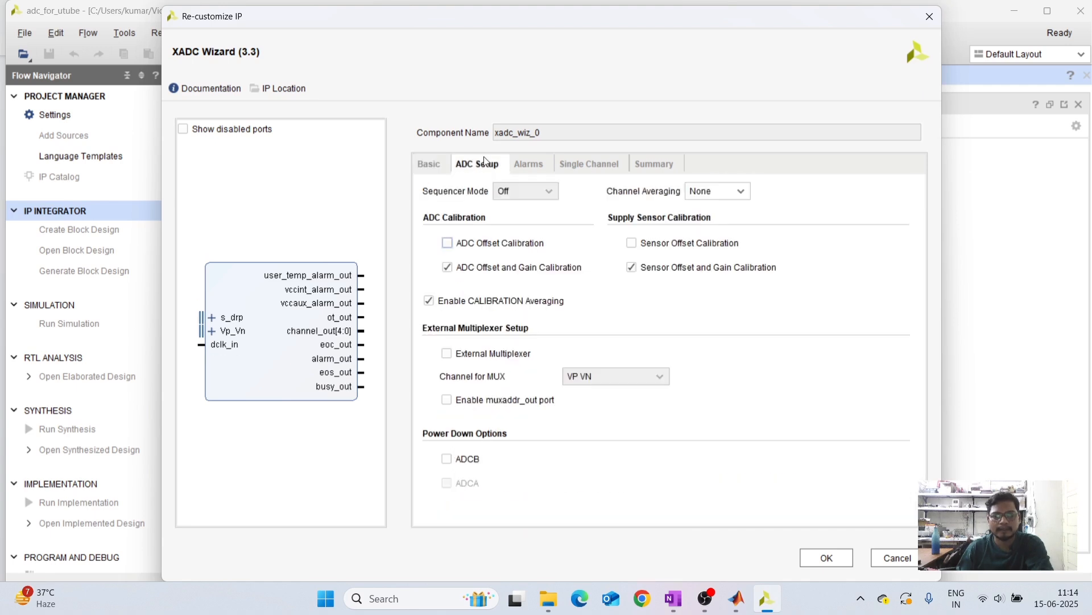
left_click(528, 164)
left_click(432, 193)
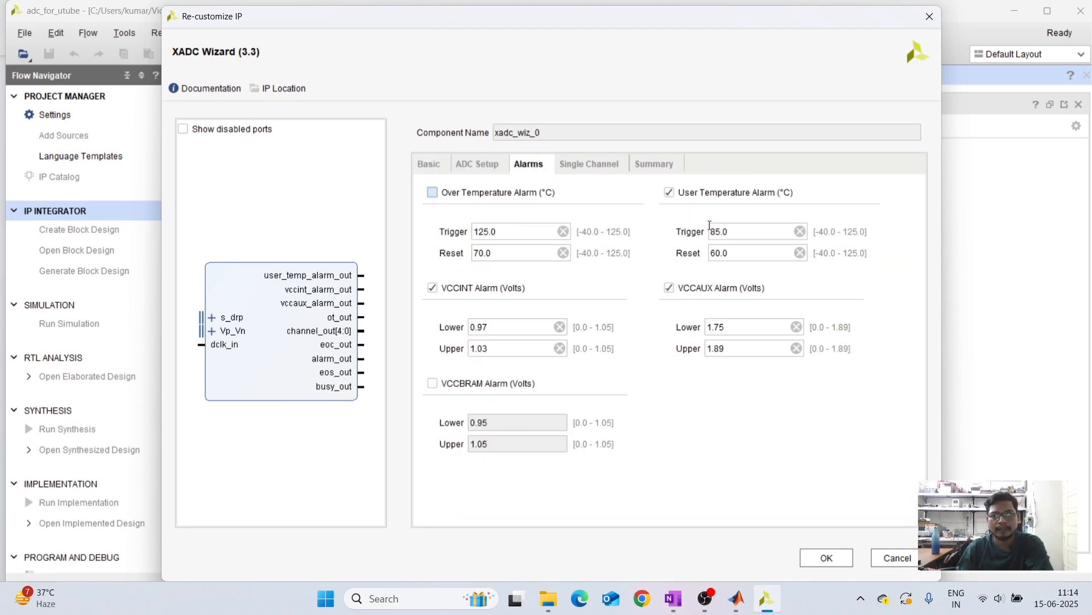
left_click(669, 192)
left_click(669, 287)
left_click(433, 287)
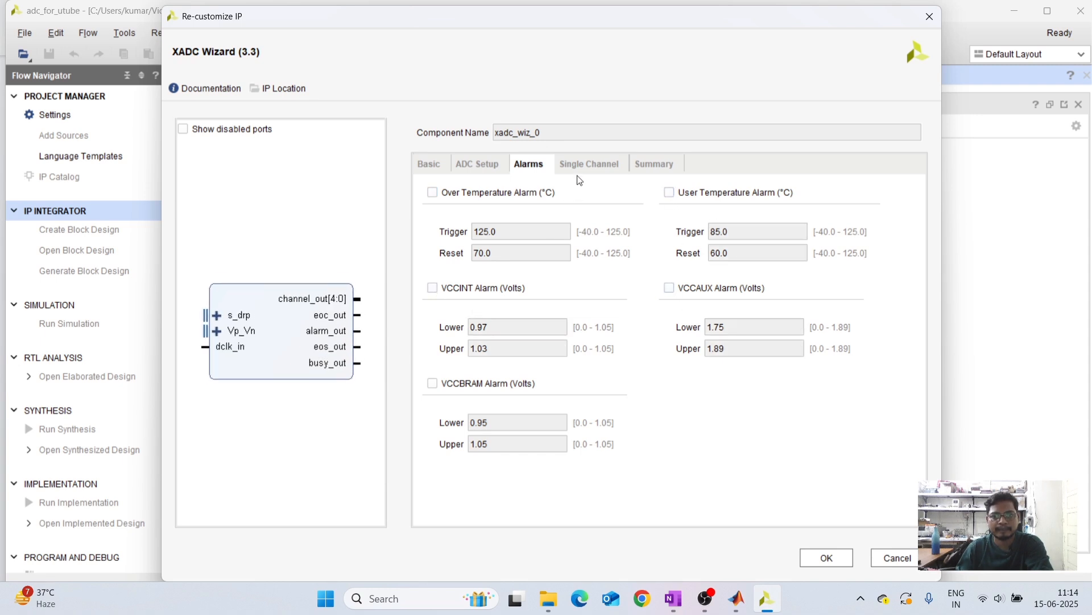
Select VAUXP11 VAUXN11 as the XADC's single channel, review the summary and apply the customization
left_click(587, 159)
left_click(527, 209)
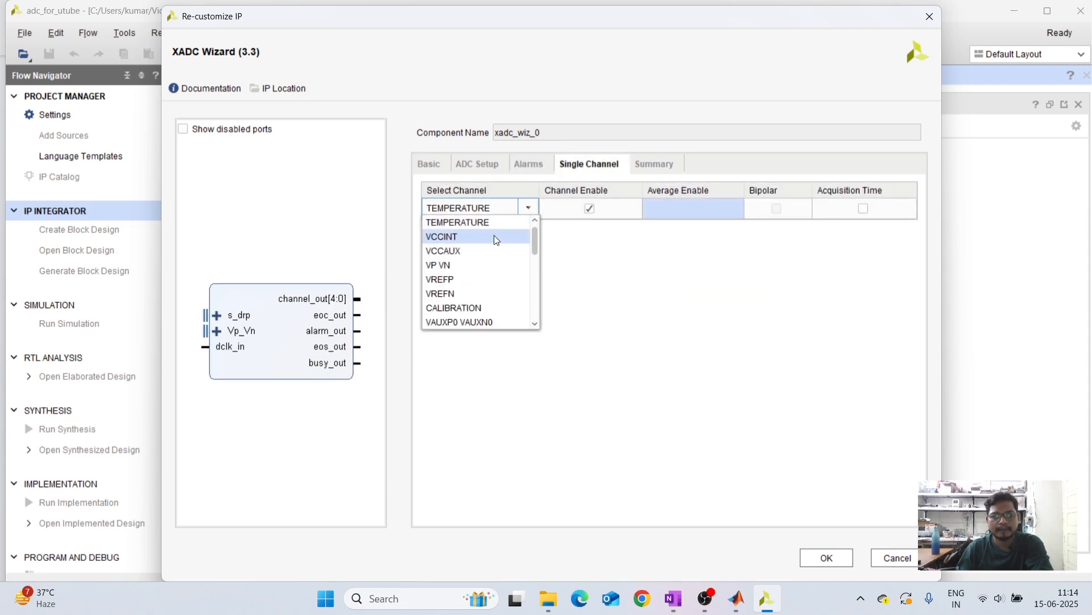
scroll(472, 285, "down", 2)
scroll(474, 285, "down", 1)
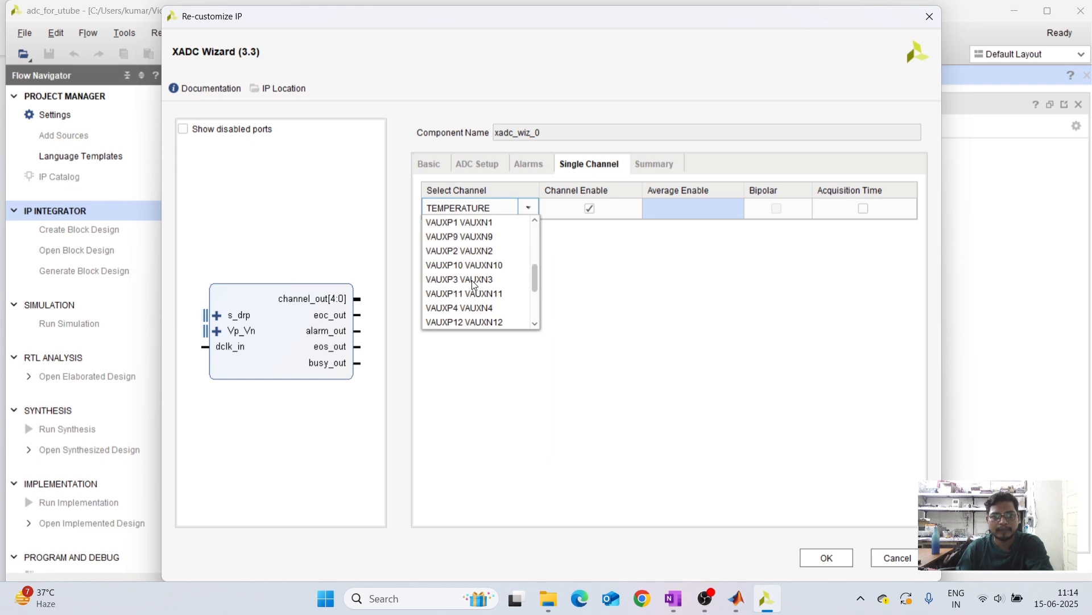
left_click(486, 296)
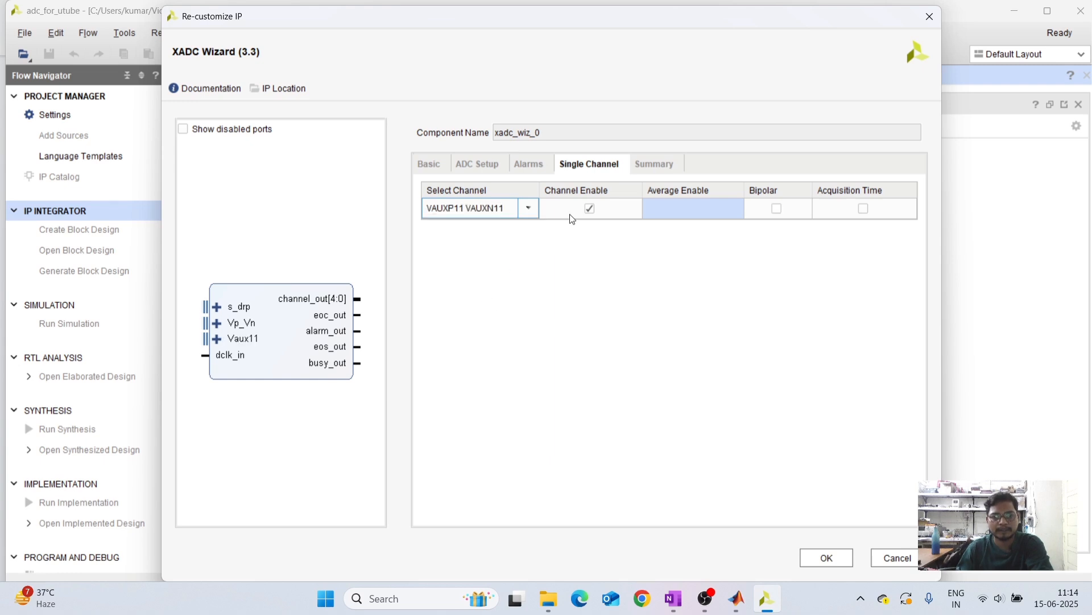
left_click(530, 210)
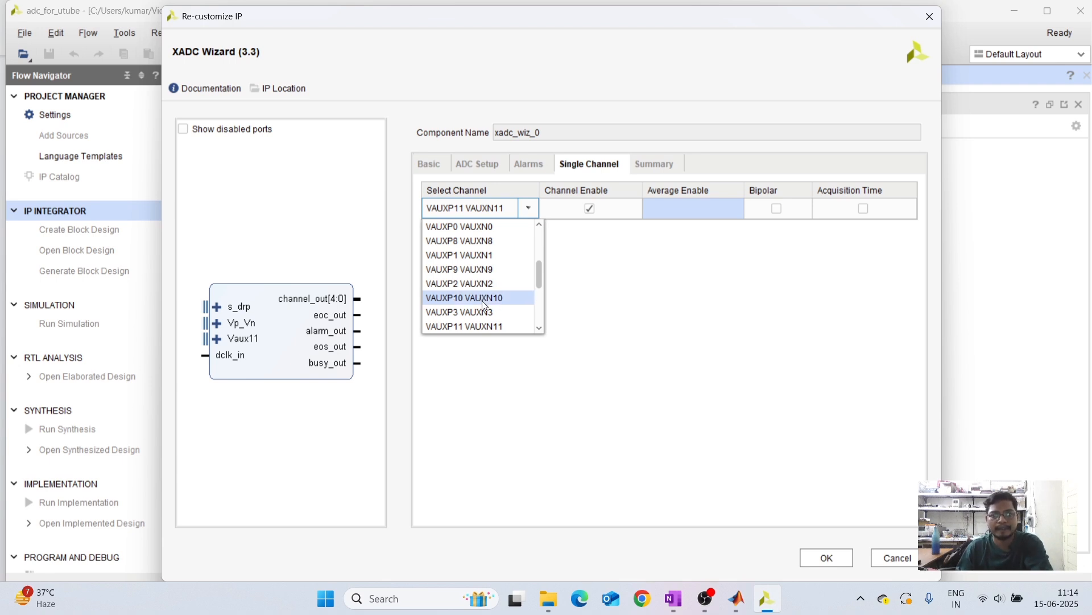
left_click(496, 326)
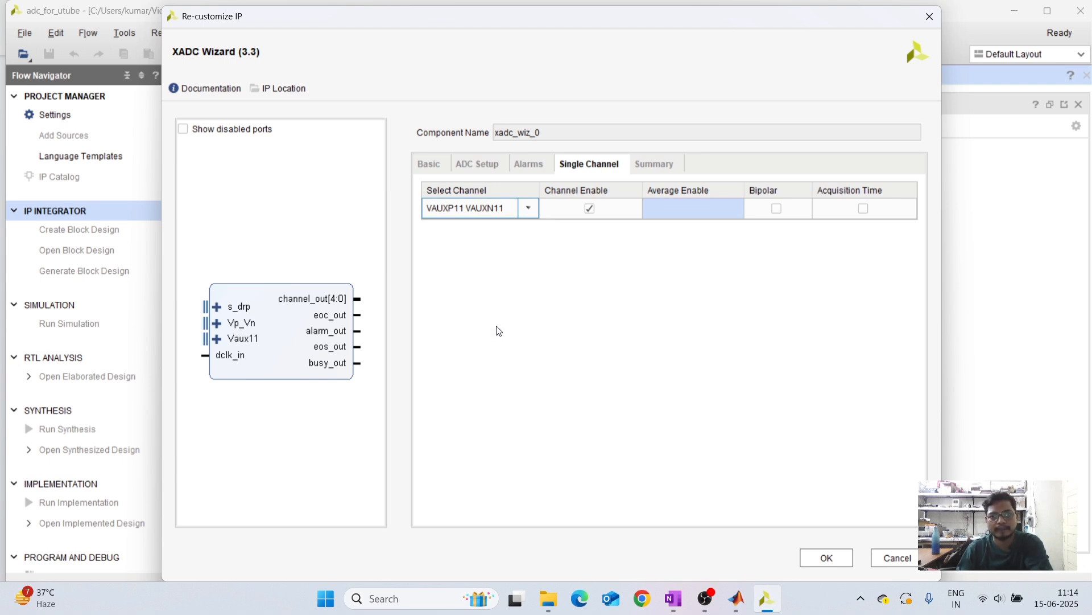
left_click(638, 164)
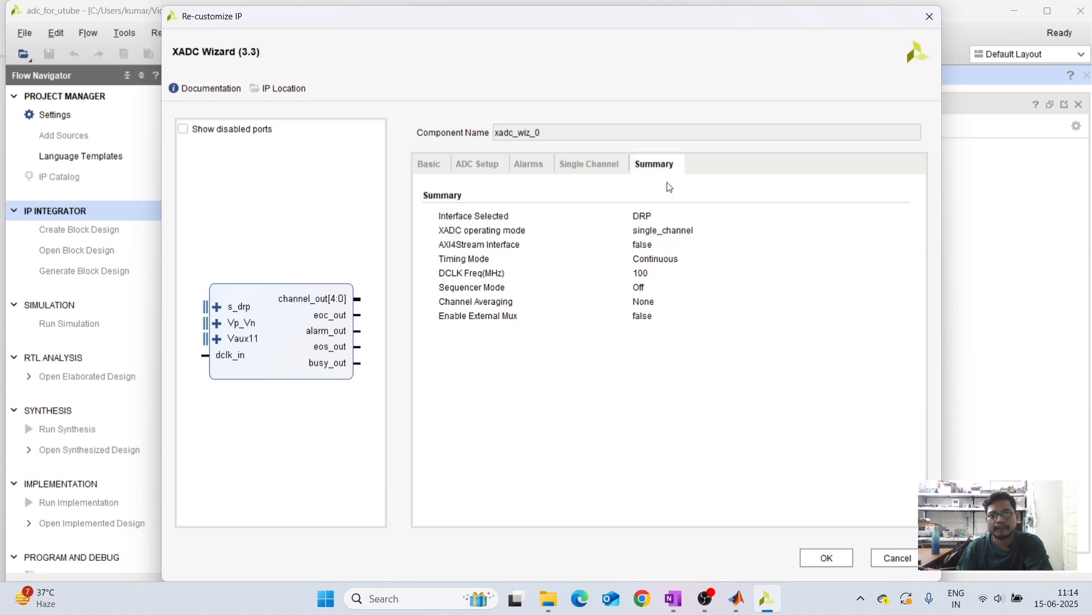
left_click(826, 558)
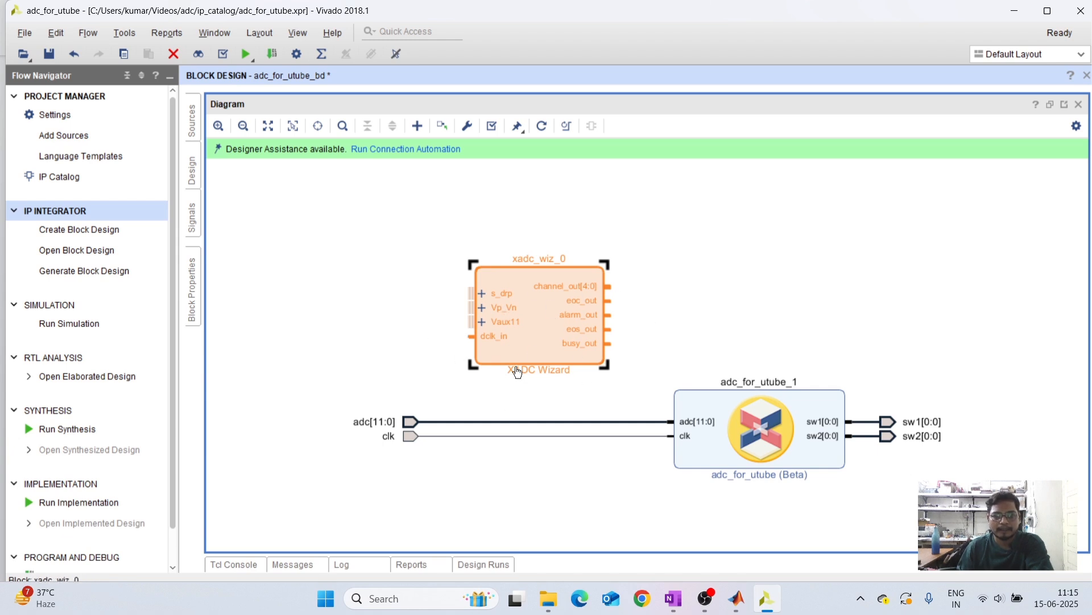
Expand the XADC block's s_drp, Vp_Vn and Vaux11 interfaces, move the block up and connect eoc_out to den_in
left_click(411, 286)
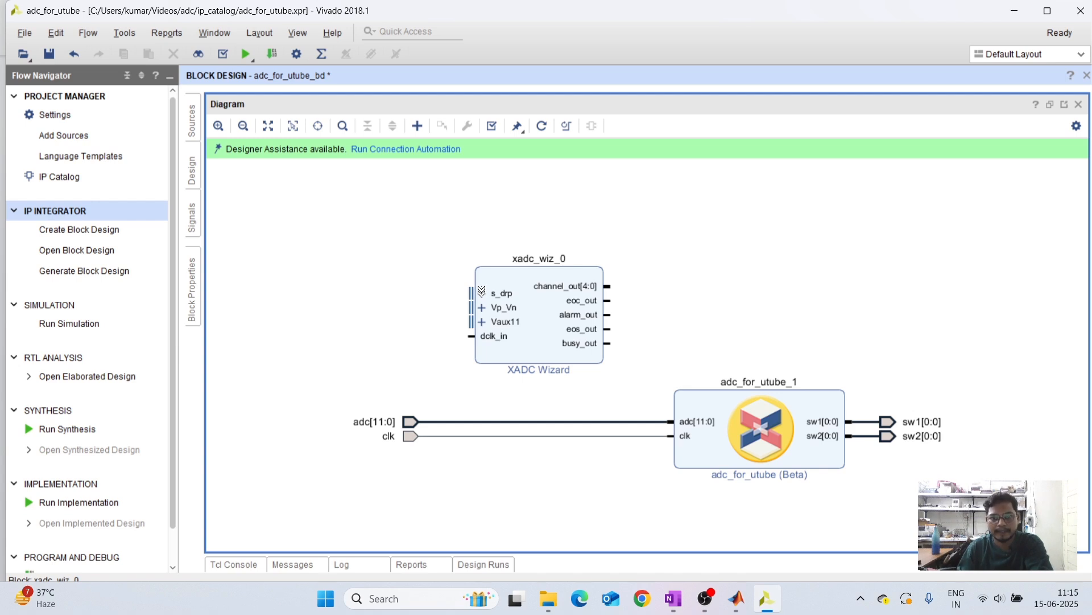
left_click(481, 292)
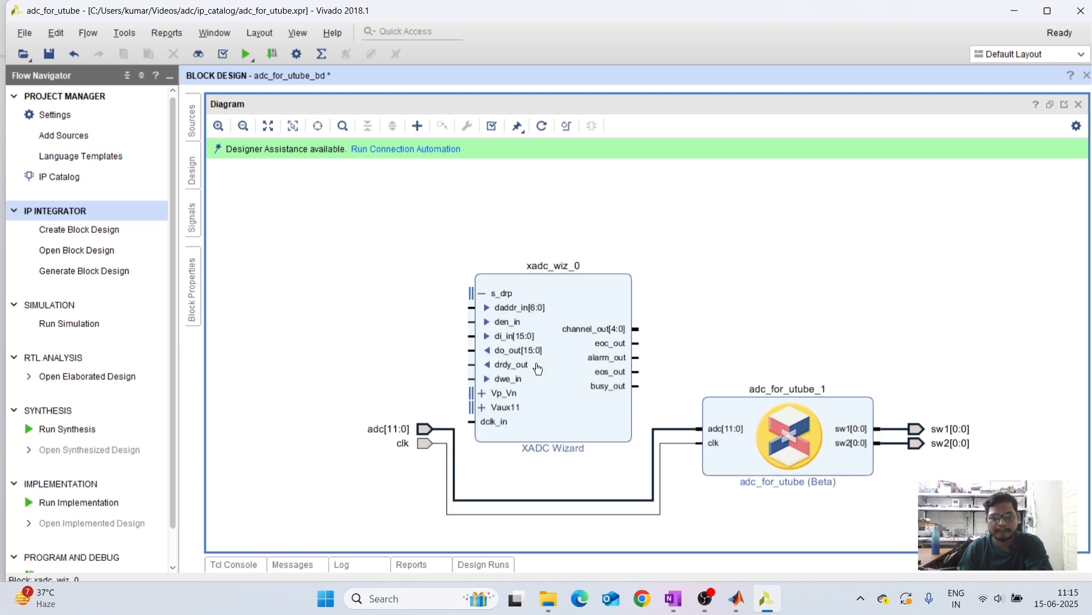
left_click(481, 392)
left_click(482, 435)
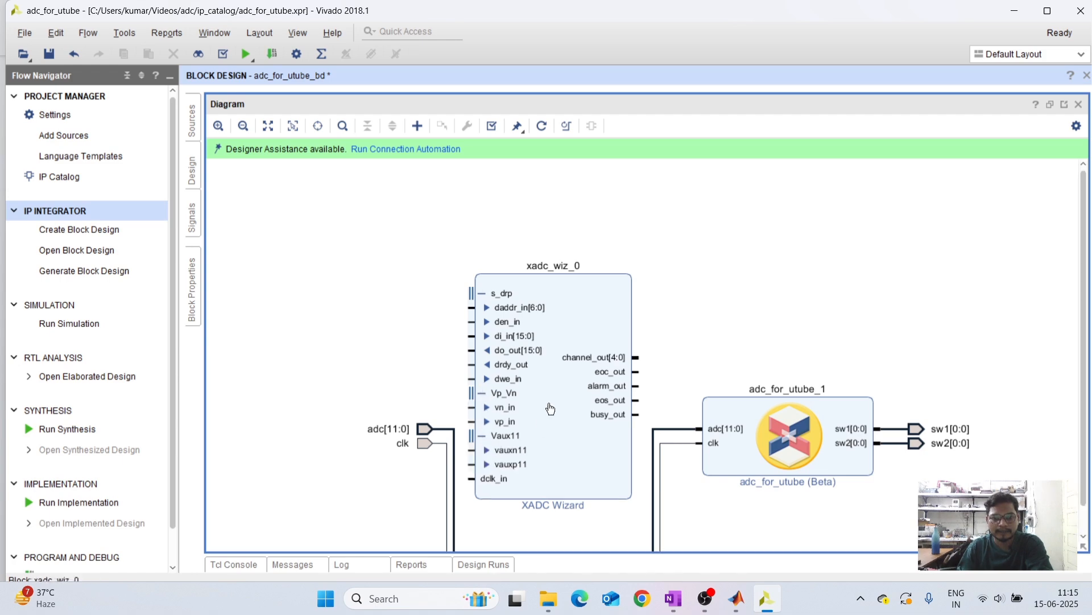
left_click_drag(567, 298, 570, 249)
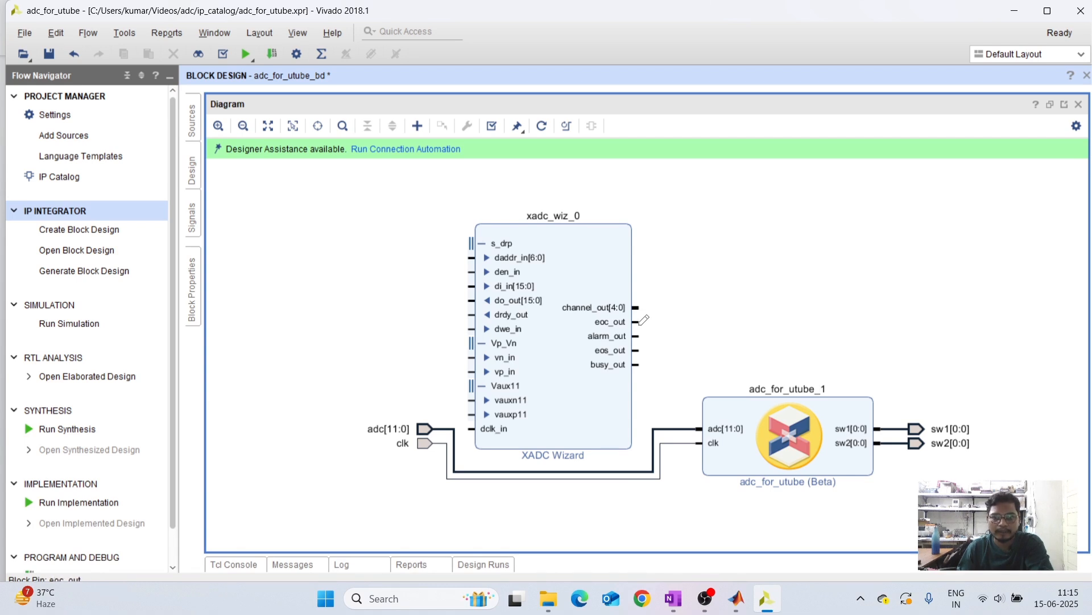
left_click_drag(637, 322, 481, 272)
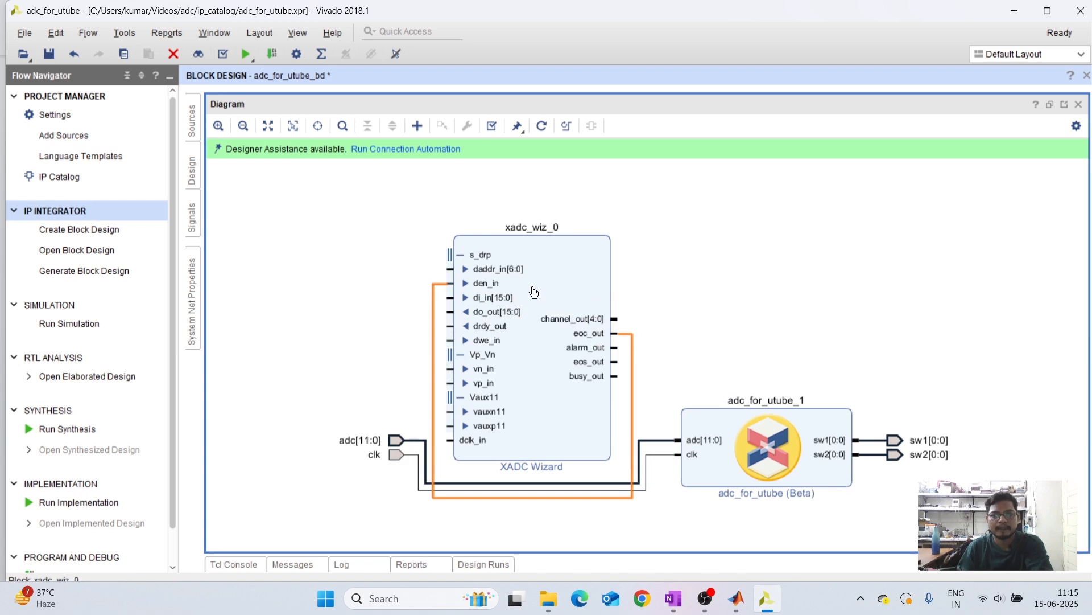
Add a Constant IP beside the XADC Wizard's inputs and set its constant value to 0
left_click(418, 126)
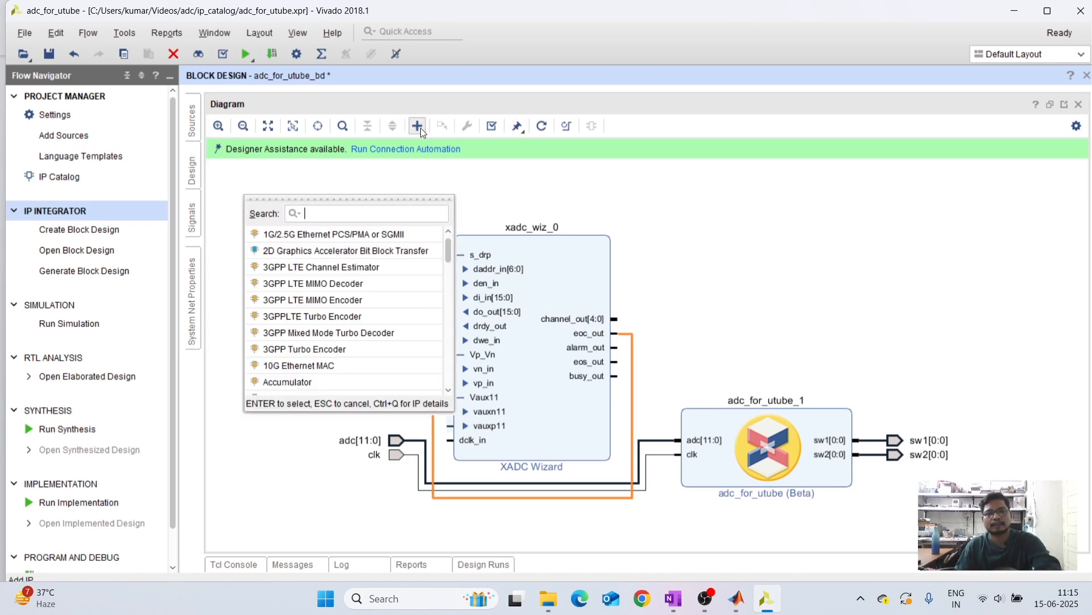
type("cons")
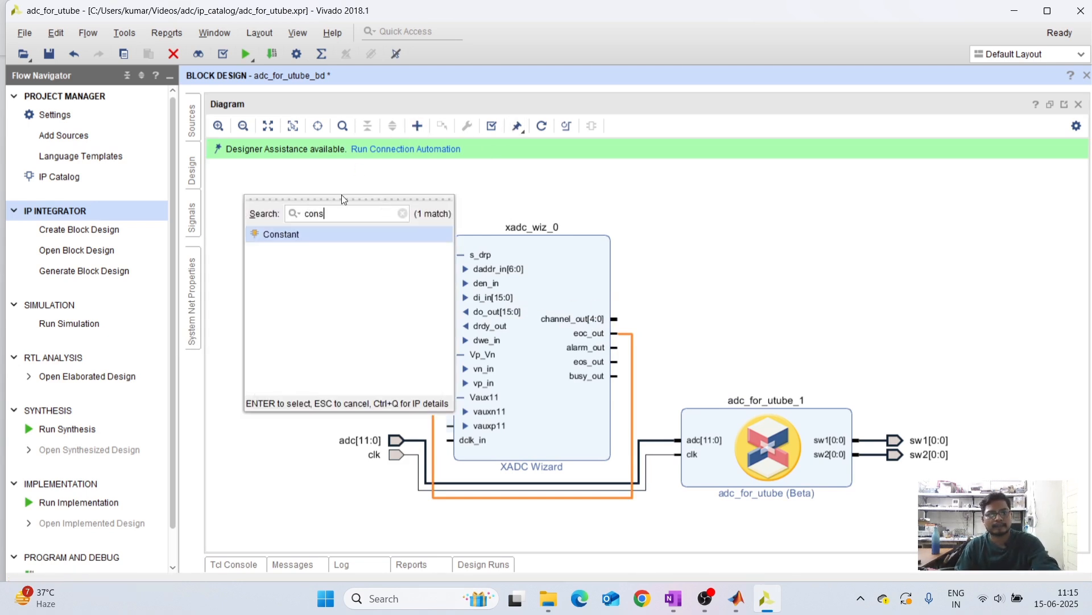
double_click(329, 229)
left_click_drag(468, 199, 477, 367)
double_click(476, 369)
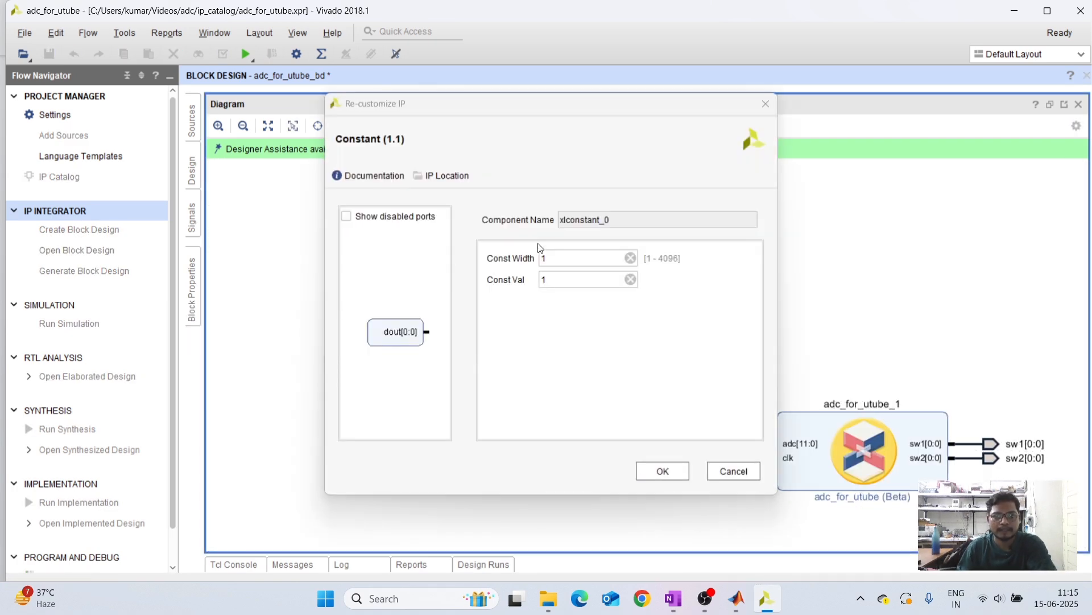
left_click(565, 281)
key("BackSpace")
type("0")
left_click(662, 470)
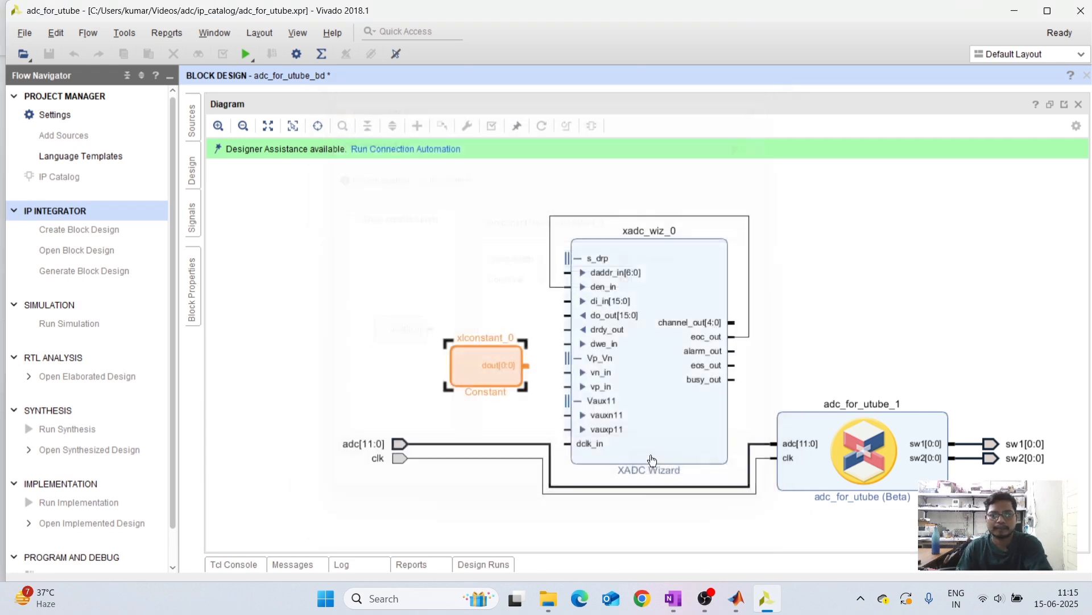
Connect the Constant block's output to the XADC Wizard's vn_in, vp_in and dwe_in inputs
mouse_move(481, 363)
left_mouse_down()
mouse_move(534, 370)
mouse_move(501, 367)
left_mouse_up()
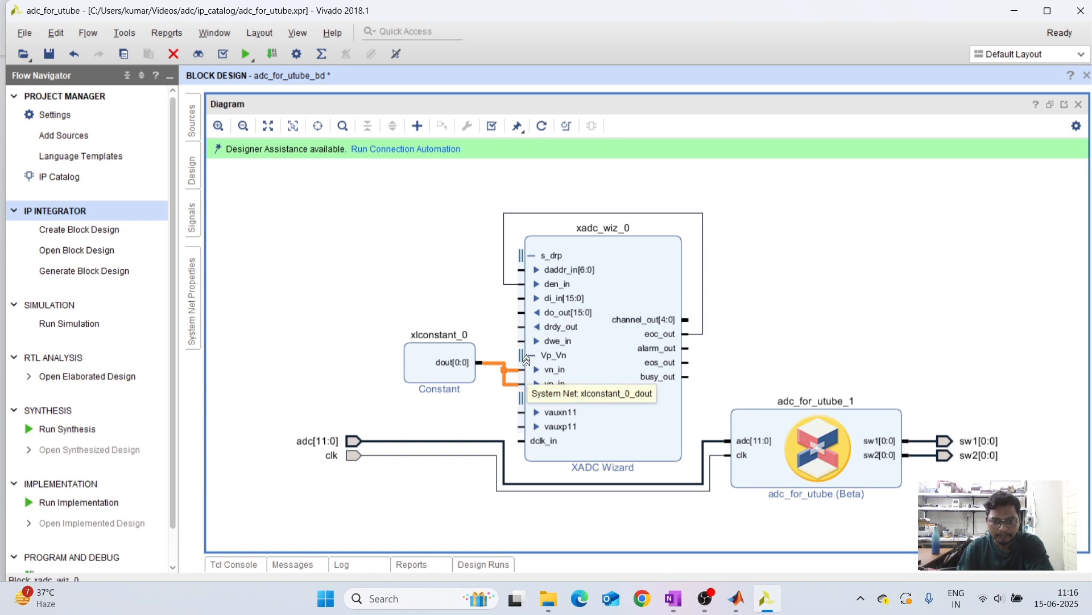
left_click_drag(521, 341, 485, 362)
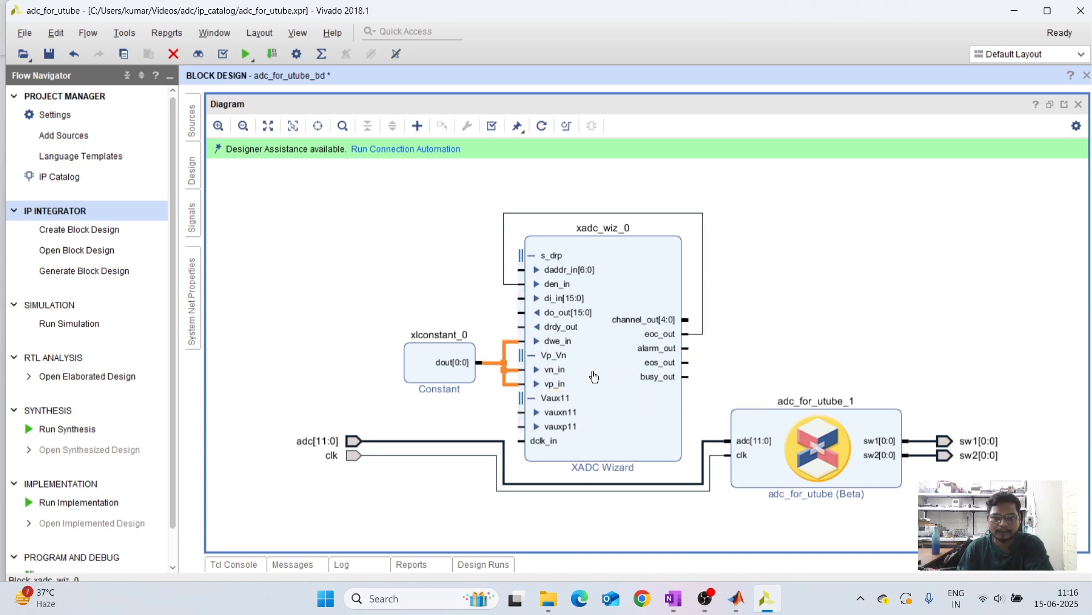
Duplicate the Constant block and place the copy above the original, beside the XADC Wizard
left_click(419, 375)
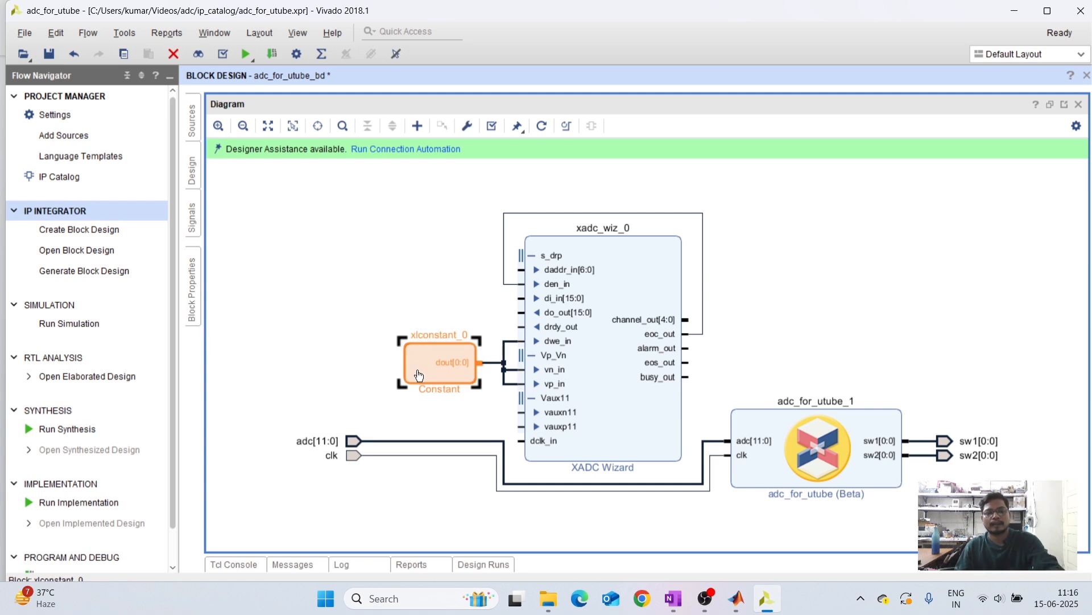
right_click(418, 371)
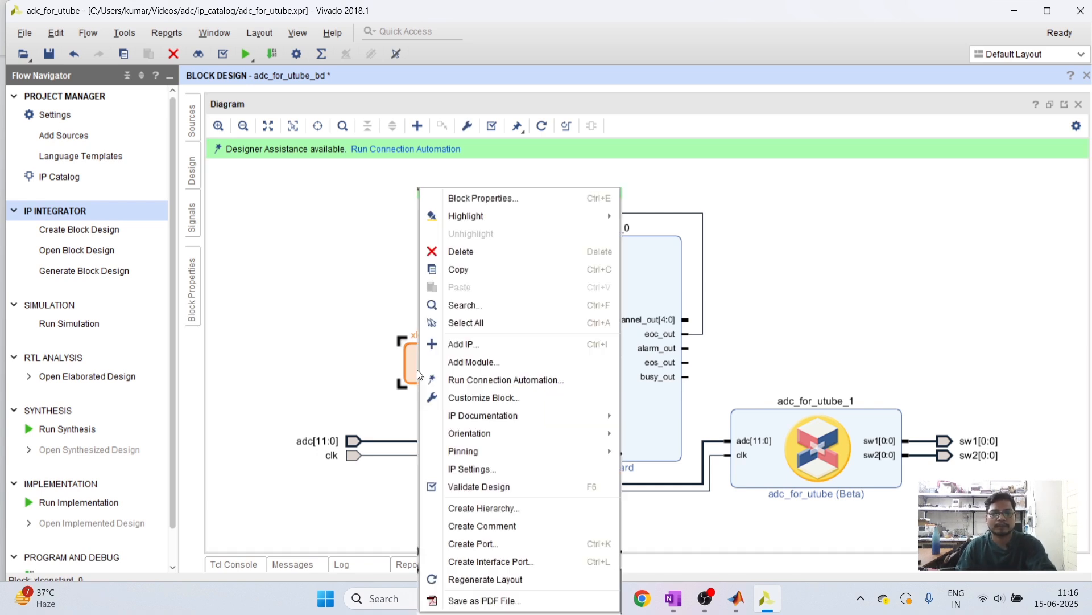
left_click(470, 270)
right_click(440, 279)
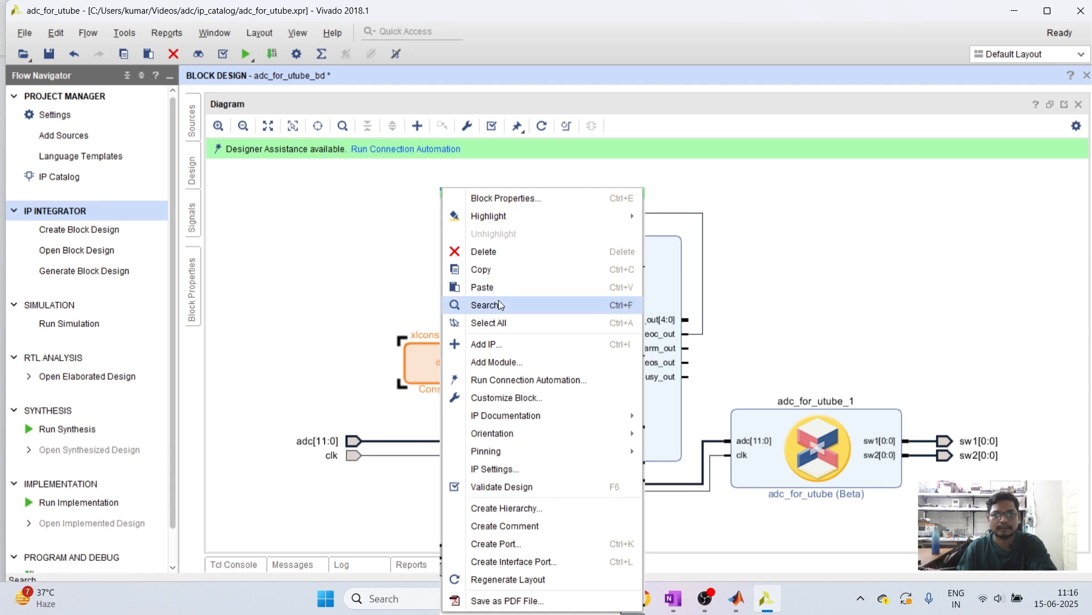
left_click(483, 287)
left_click(435, 290)
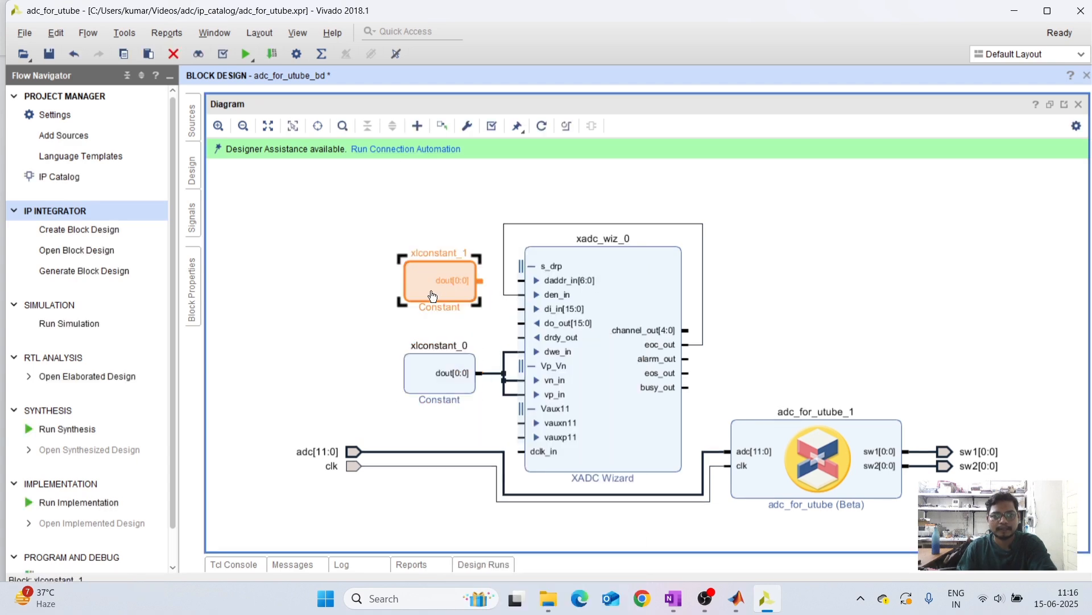
Set the copied constant's width to 16 and connect its output to the XADC's di_in input
left_click(433, 288)
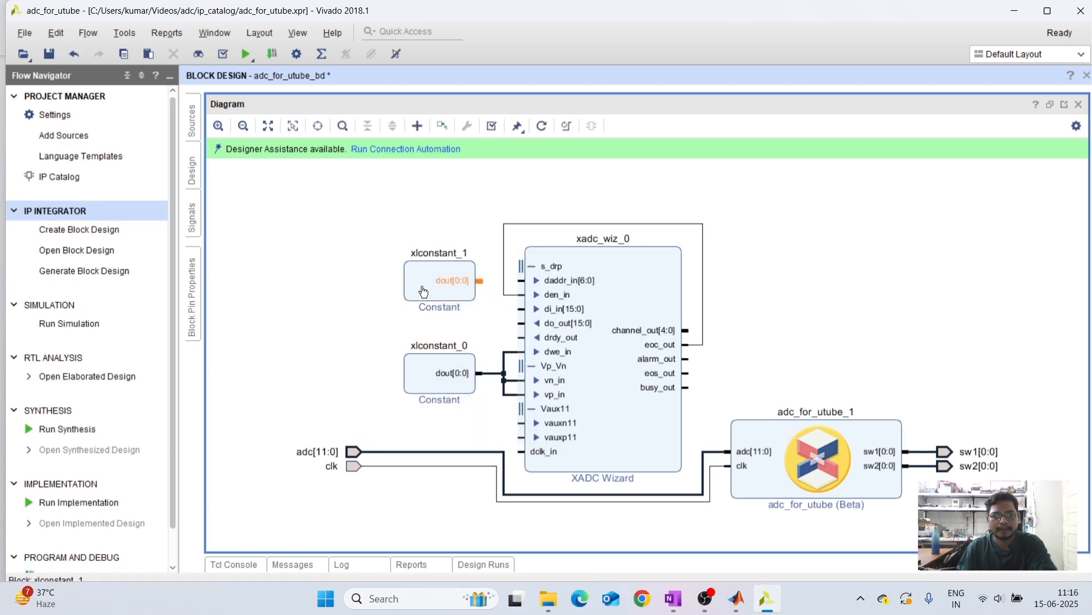
double_click(422, 286)
left_click(565, 261)
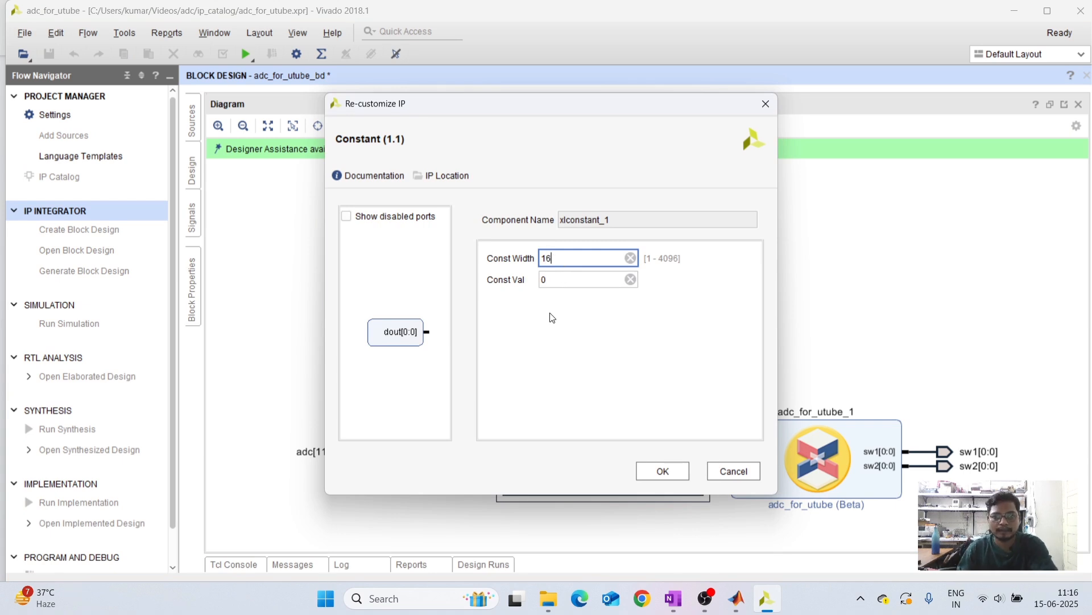
left_click(660, 470)
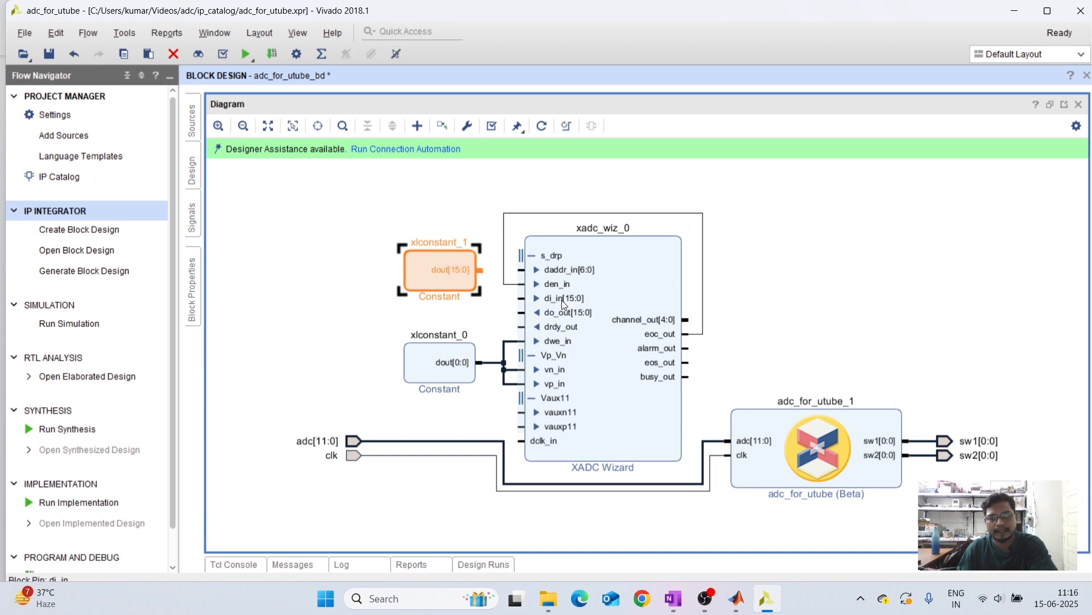
left_click_drag(485, 266, 523, 297)
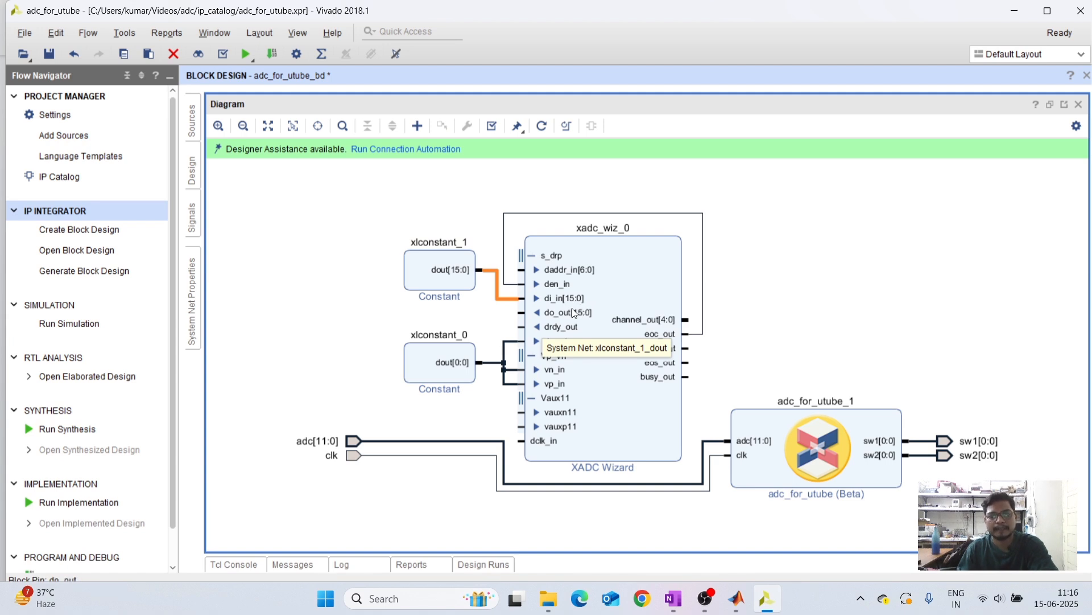
Review the 16-bit constant's settings and move the block down level with the di_in input
double_click(427, 281)
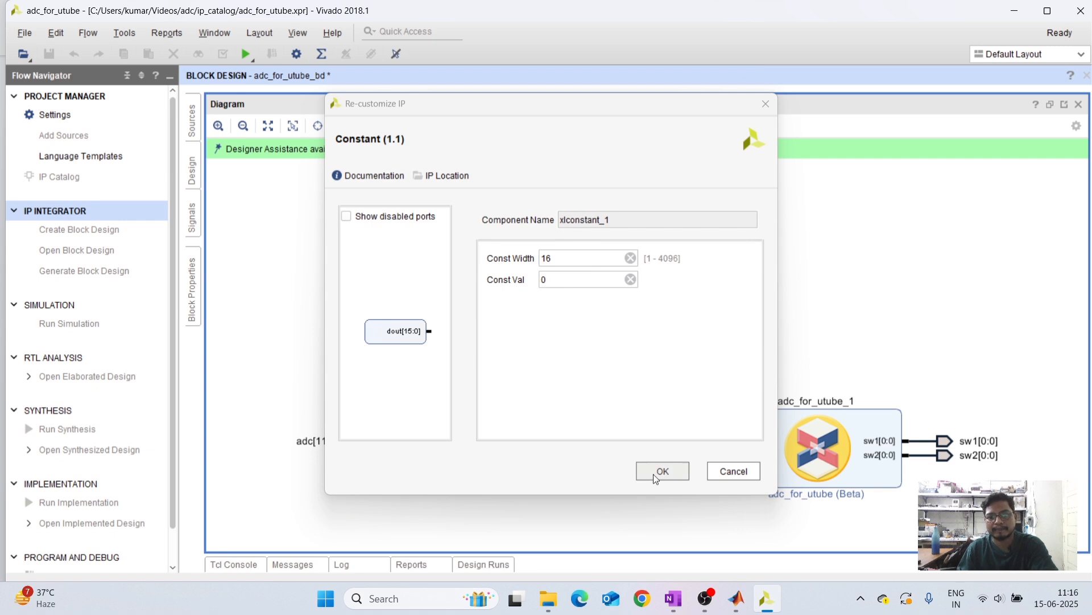
left_click(655, 470)
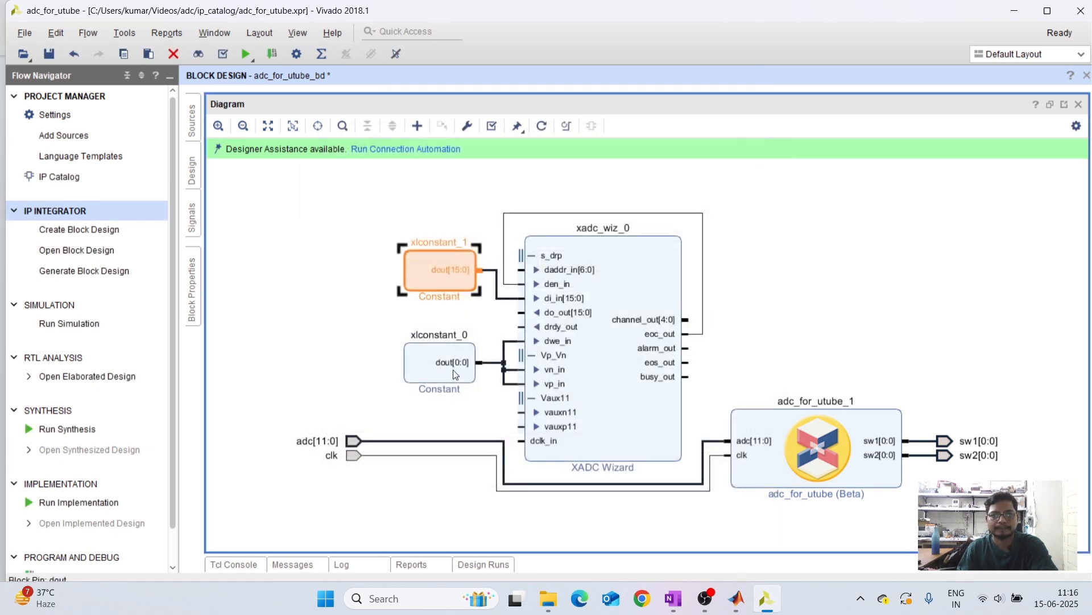
left_click_drag(430, 291, 438, 308)
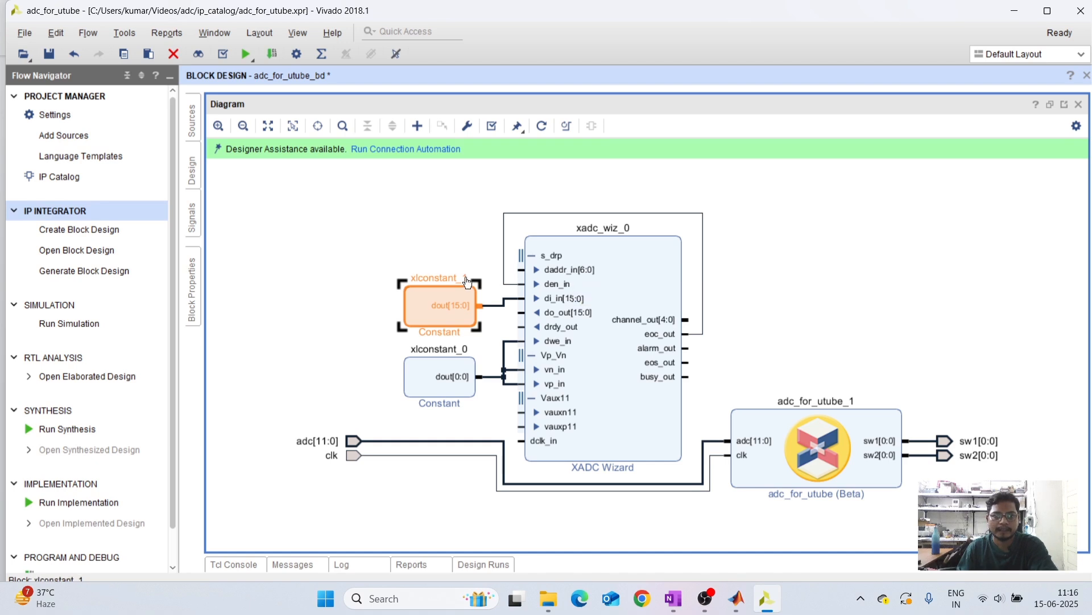
Duplicate the 16-bit Constant block and place the new copy above the other constants, near daddr_in
left_click(439, 233)
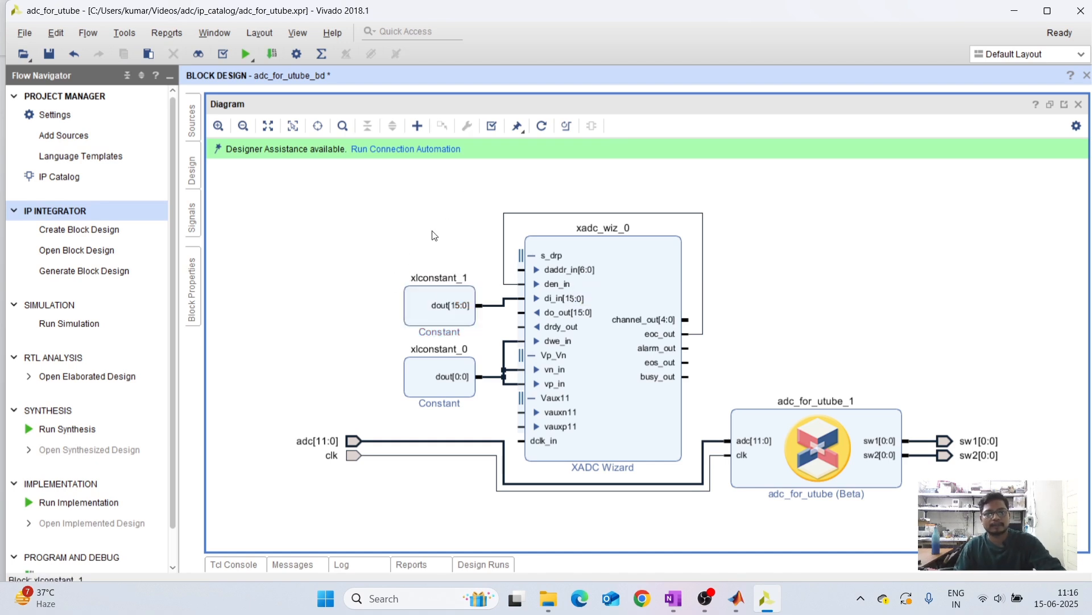
left_click(421, 314)
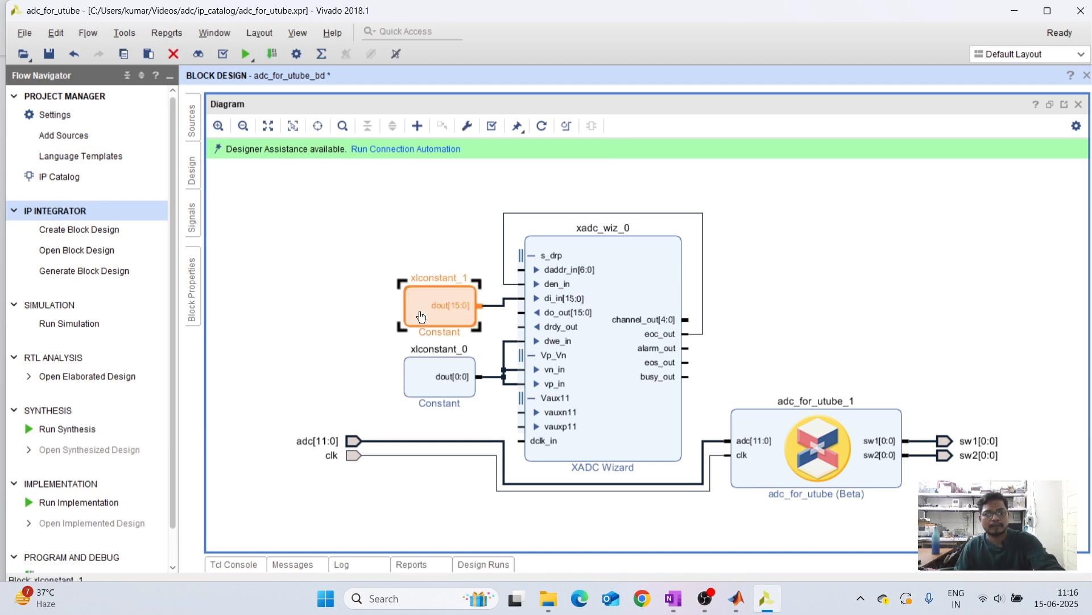
left_click(423, 235)
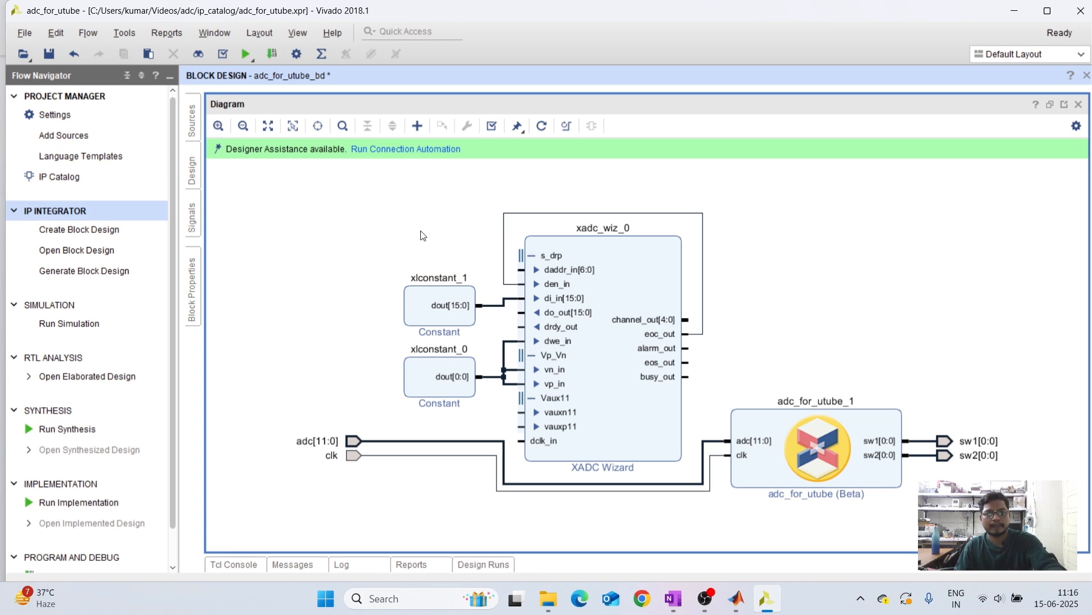
key("ctrl+v")
left_click_drag(595, 377, 429, 235)
left_click_drag(586, 433, 446, 244)
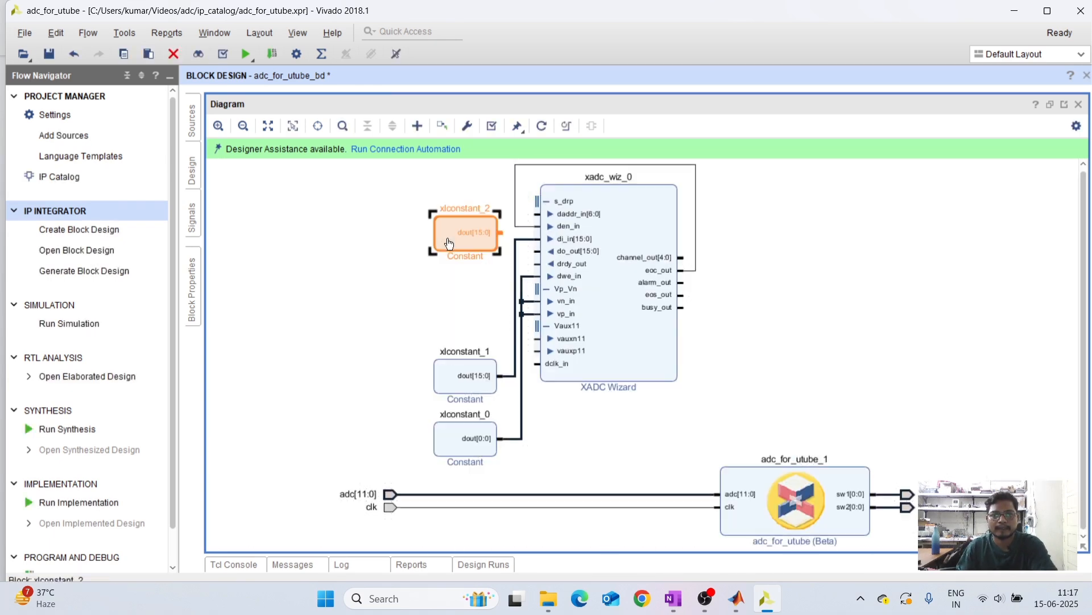
Set the third constant's width to 7 and value to 27, and connect its output to daddr_in
double_click(445, 243)
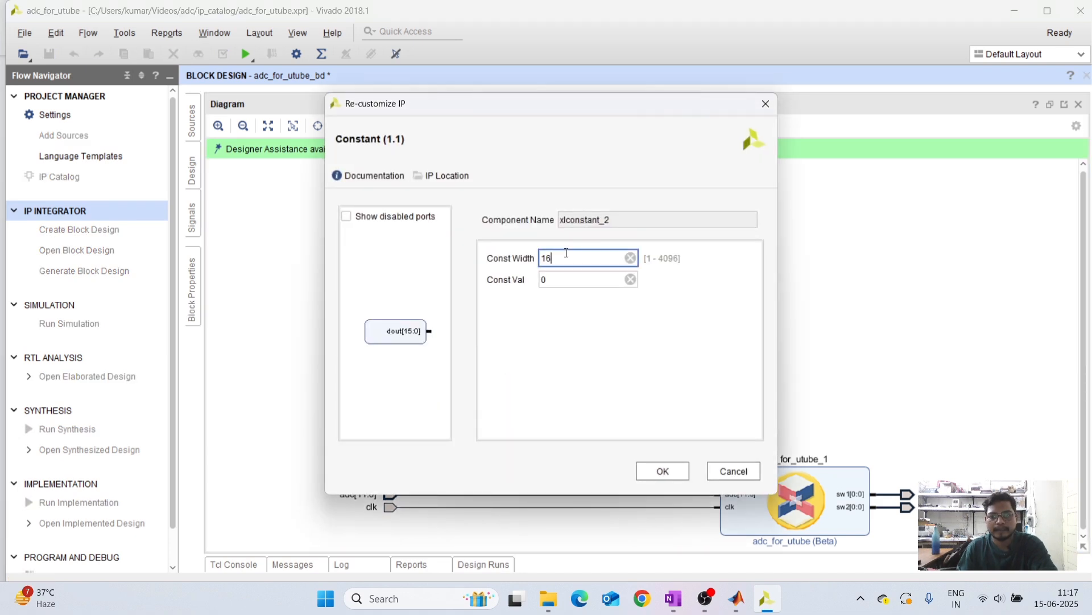
key("BackSpace")
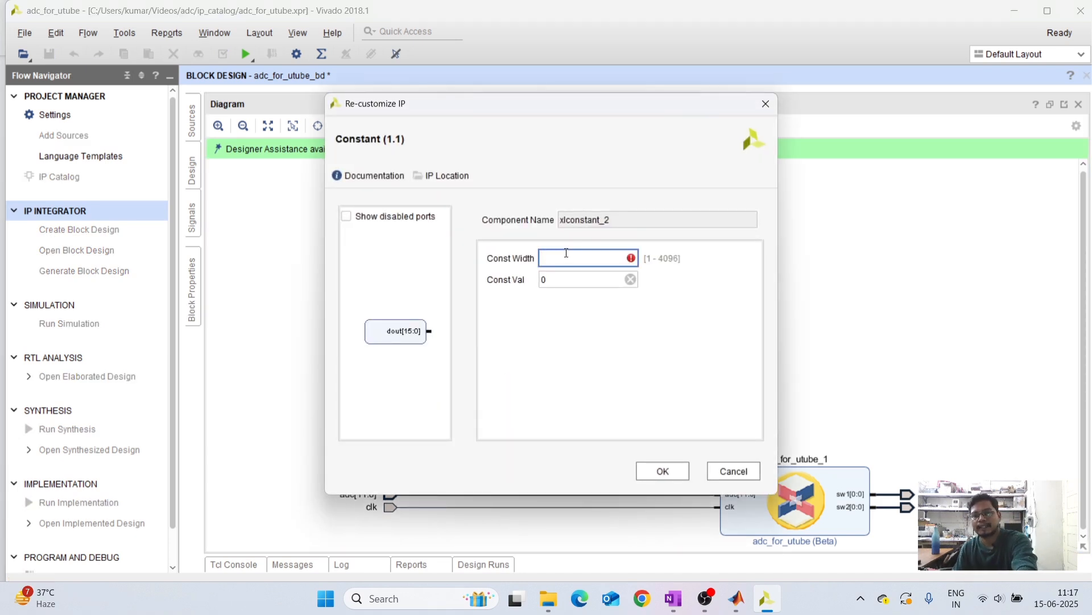
type("7")
left_click(560, 279)
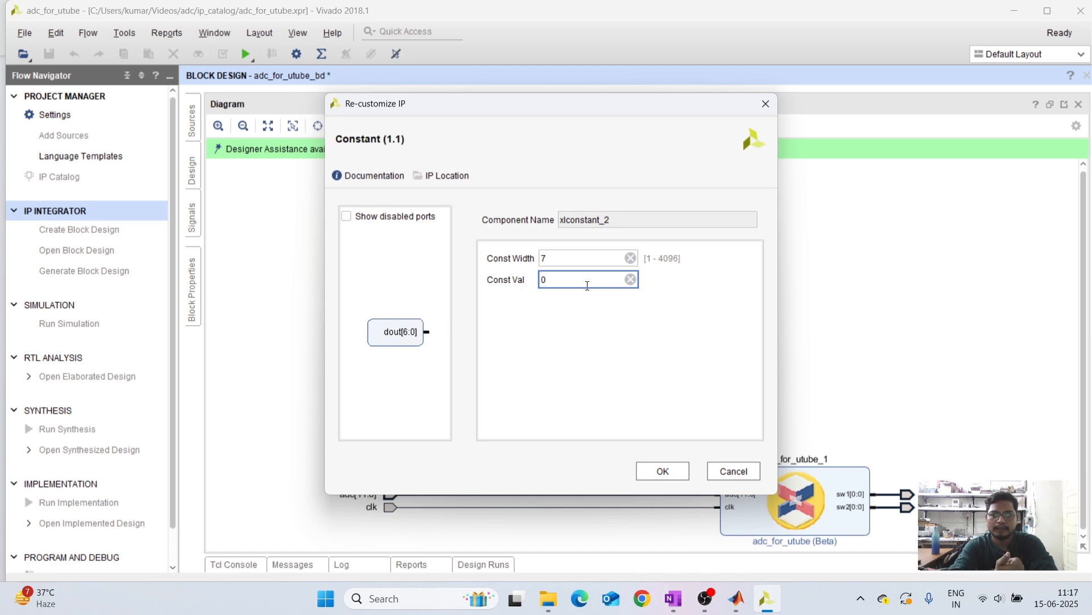
key("BackSpace")
type("27")
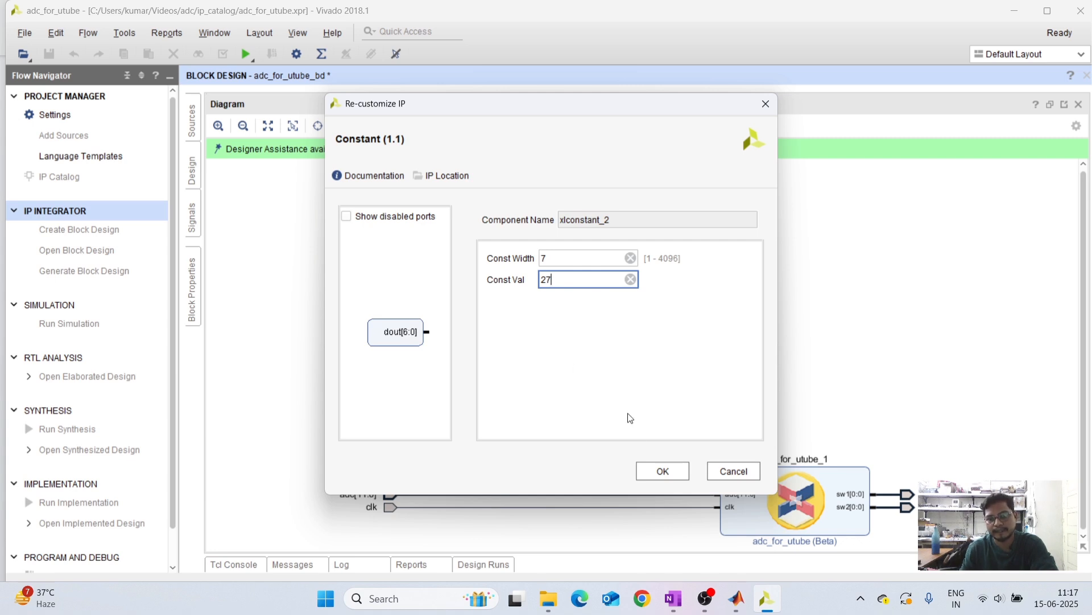
left_click(651, 467)
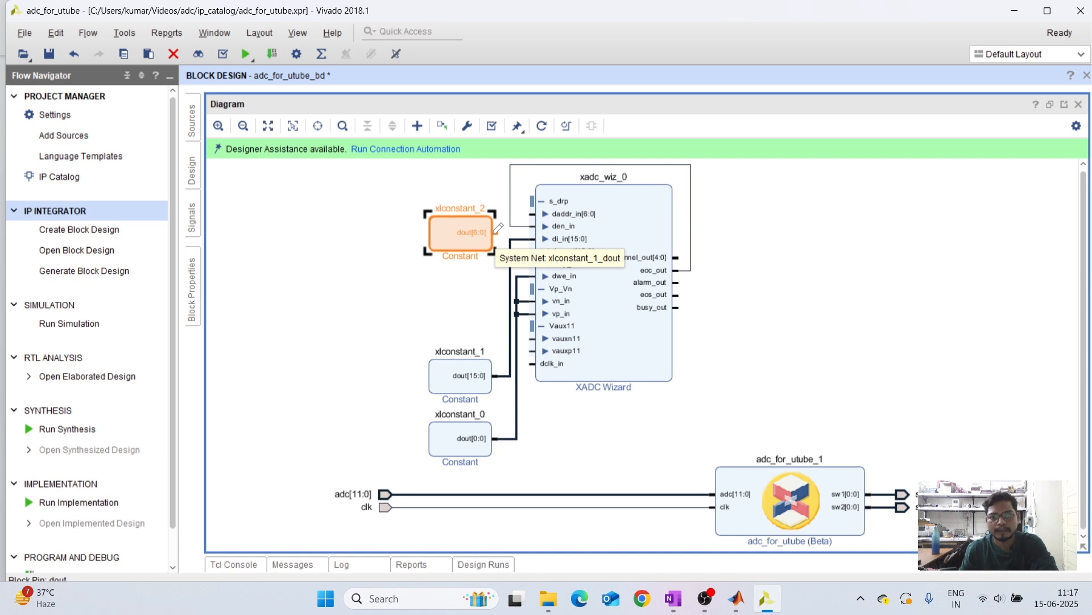
left_click_drag(495, 233, 532, 214)
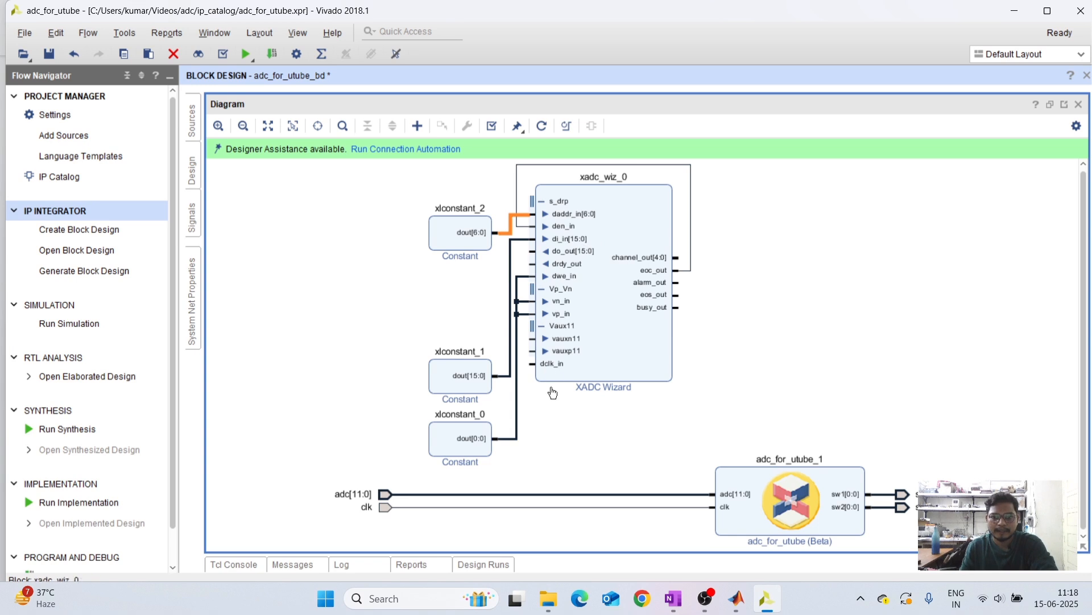
Make the XADC Wizard's vauxn11 and vauxp11 pins external
left_click(563, 338)
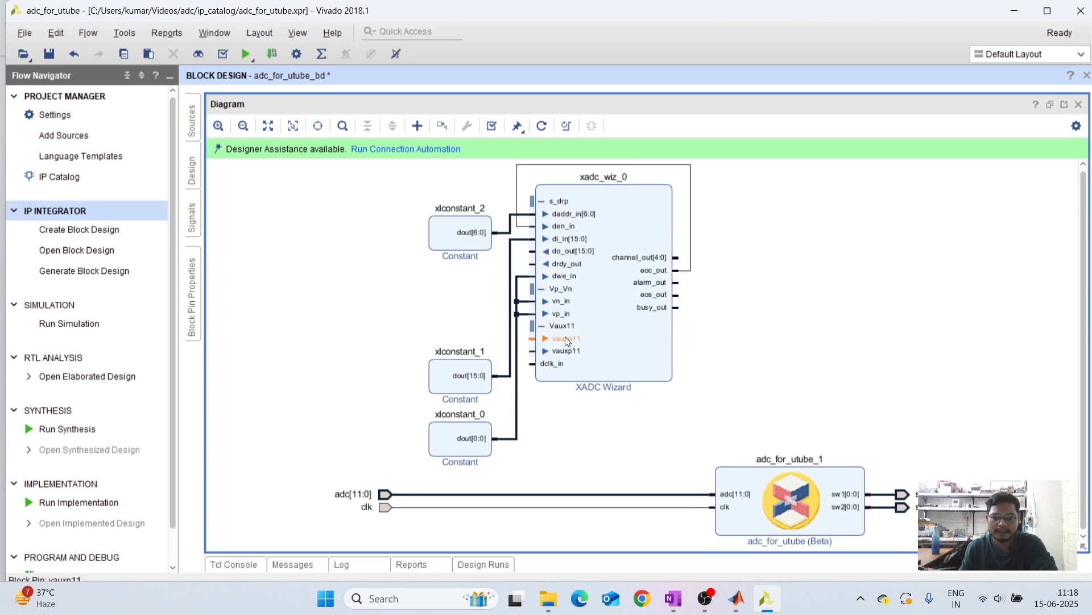
right_click(565, 337)
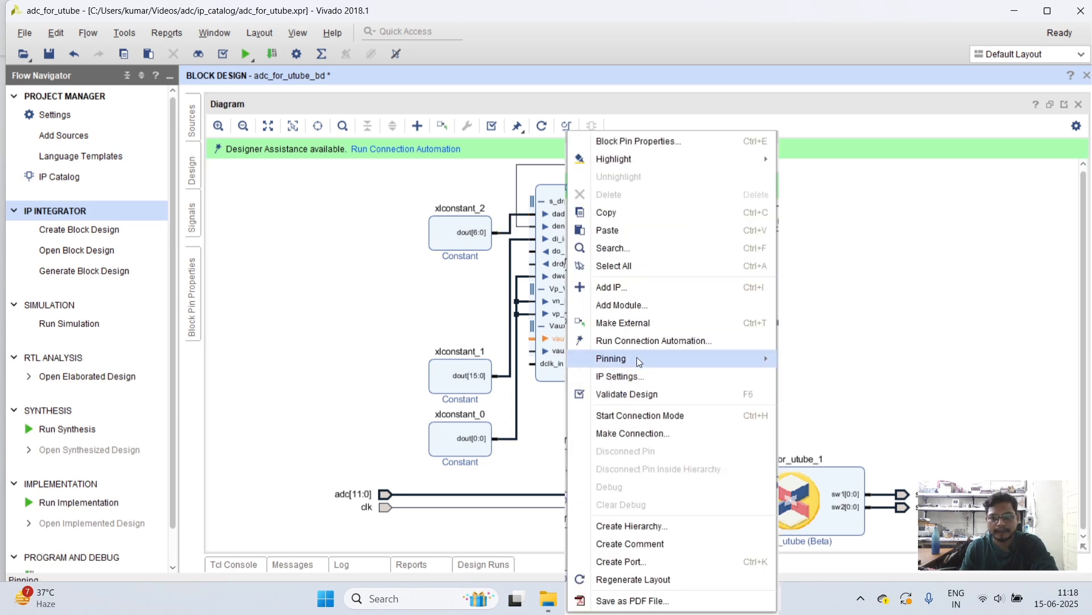
left_click(639, 325)
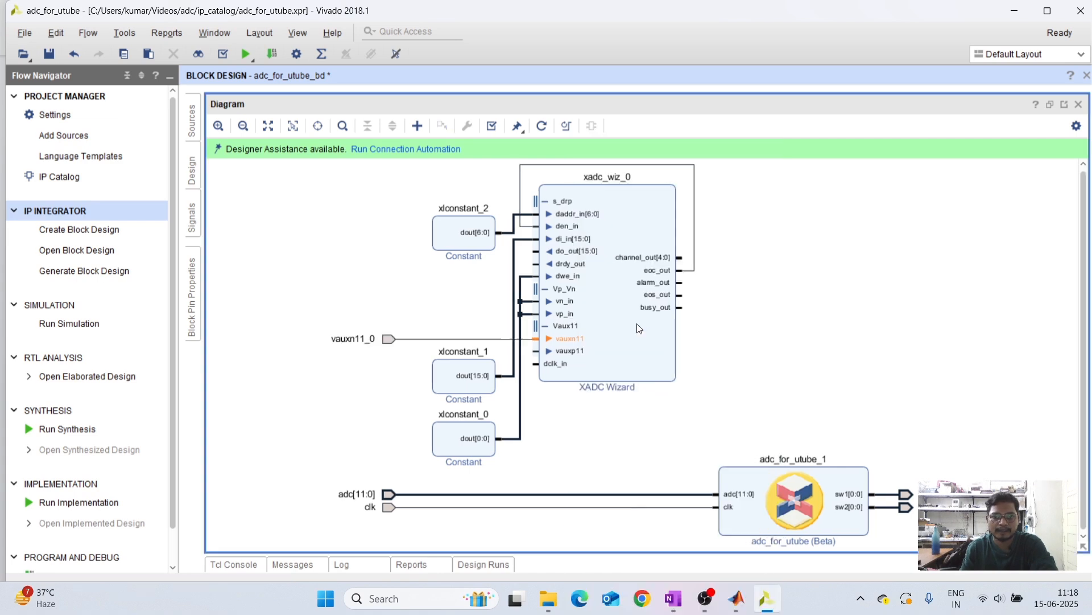
right_click(570, 353)
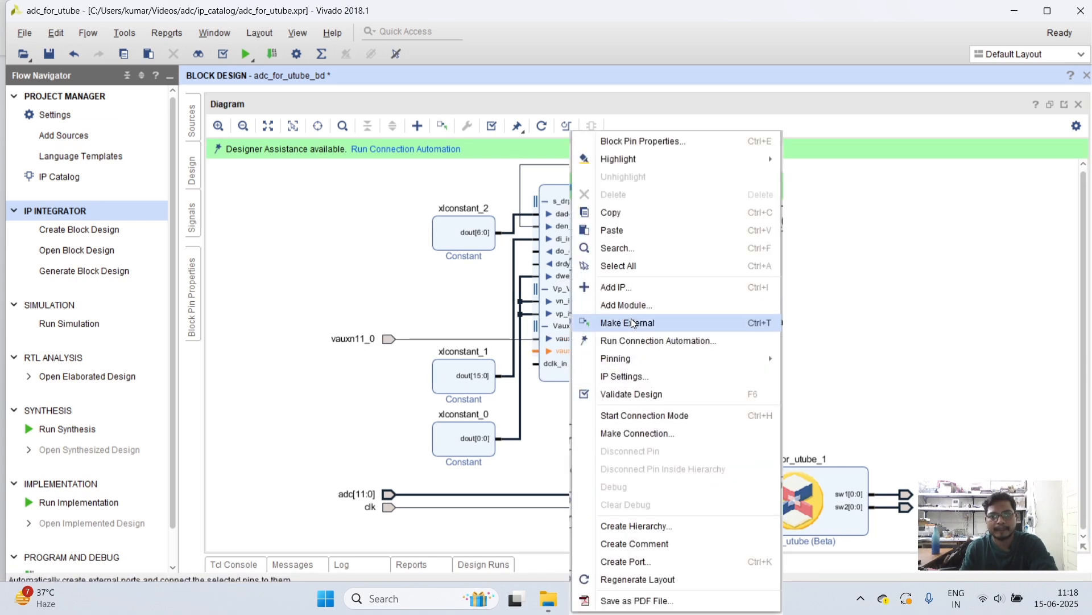
left_click(632, 319)
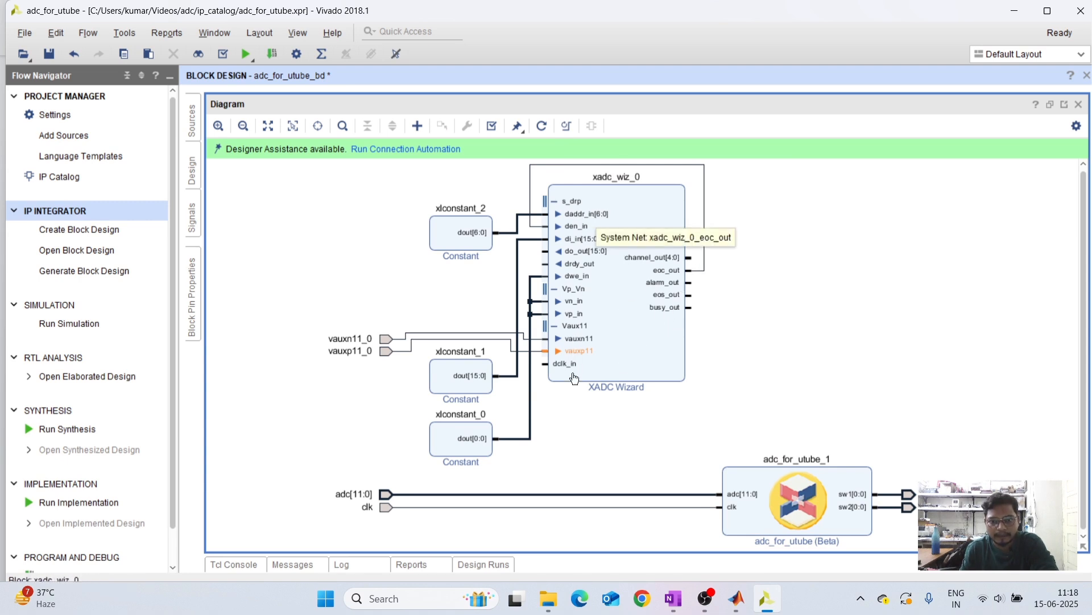
Connect the XADC's dclk_in to the clk net and delete the external adc[11:0] port
left_click_drag(545, 362, 541, 506)
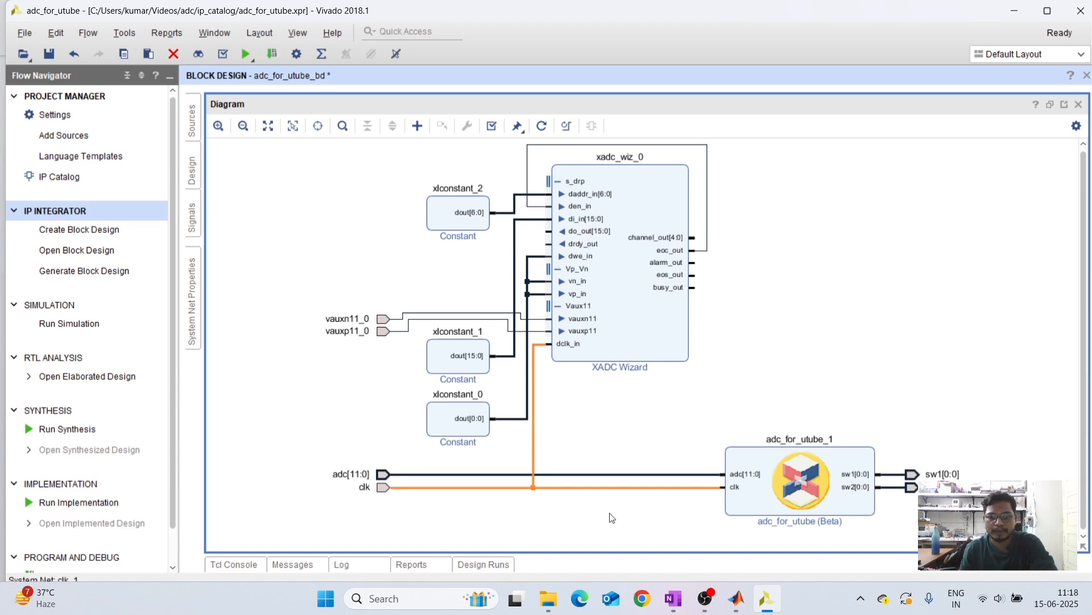
left_click(382, 475)
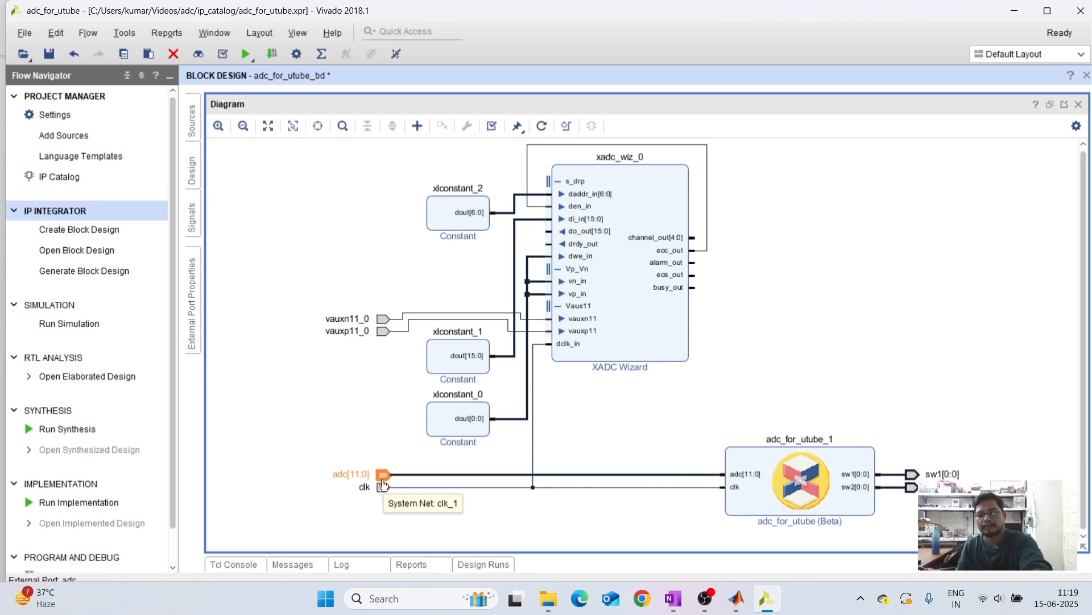
key("Delete")
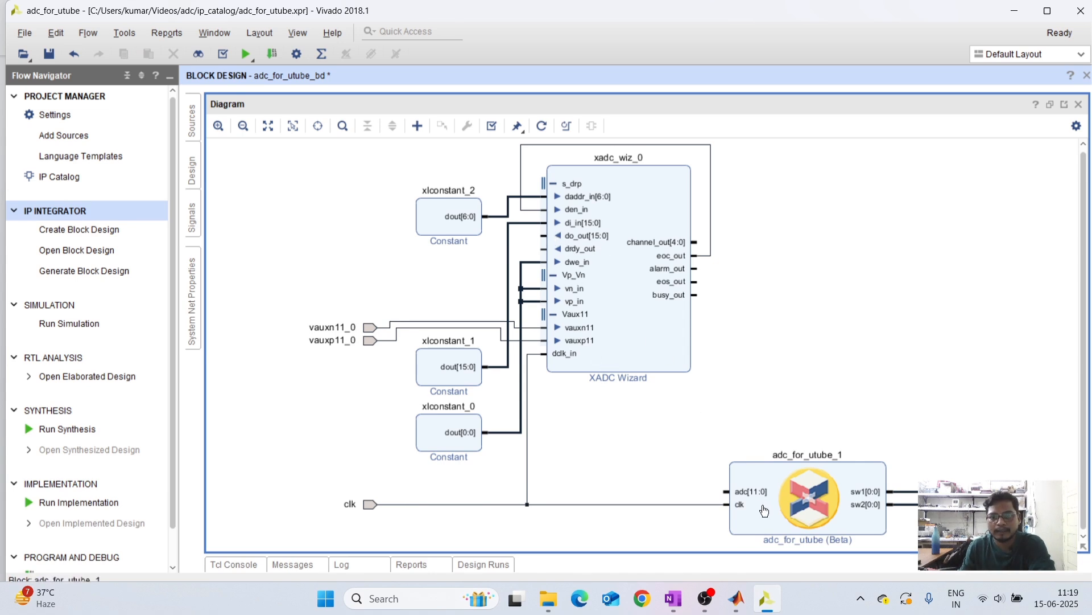
Add a Slice IP to the block design for the XADC's do_out[15:0] output
left_click(581, 238)
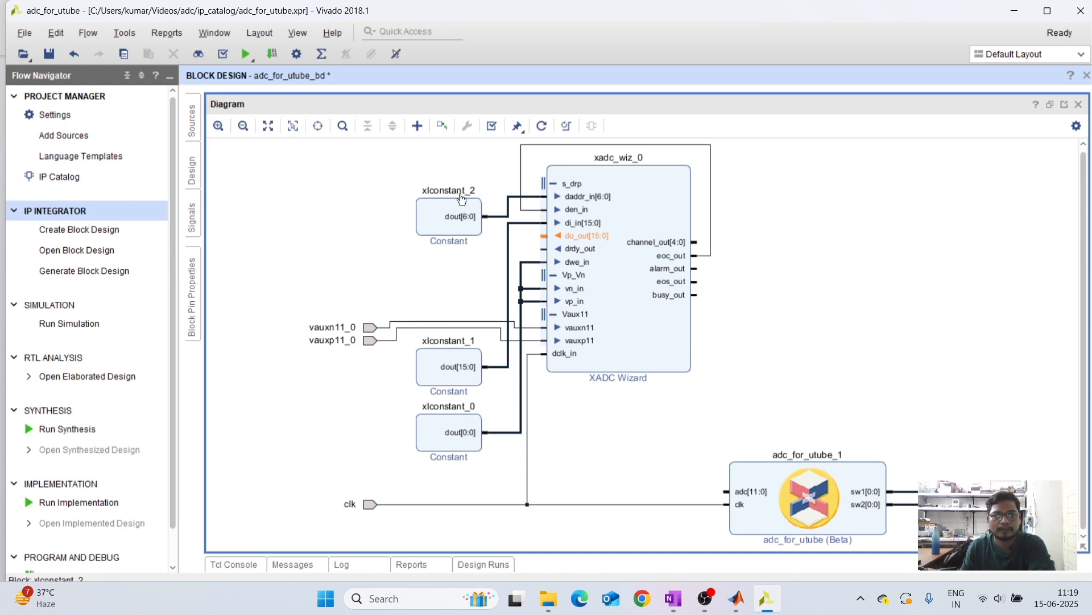
left_click(420, 127)
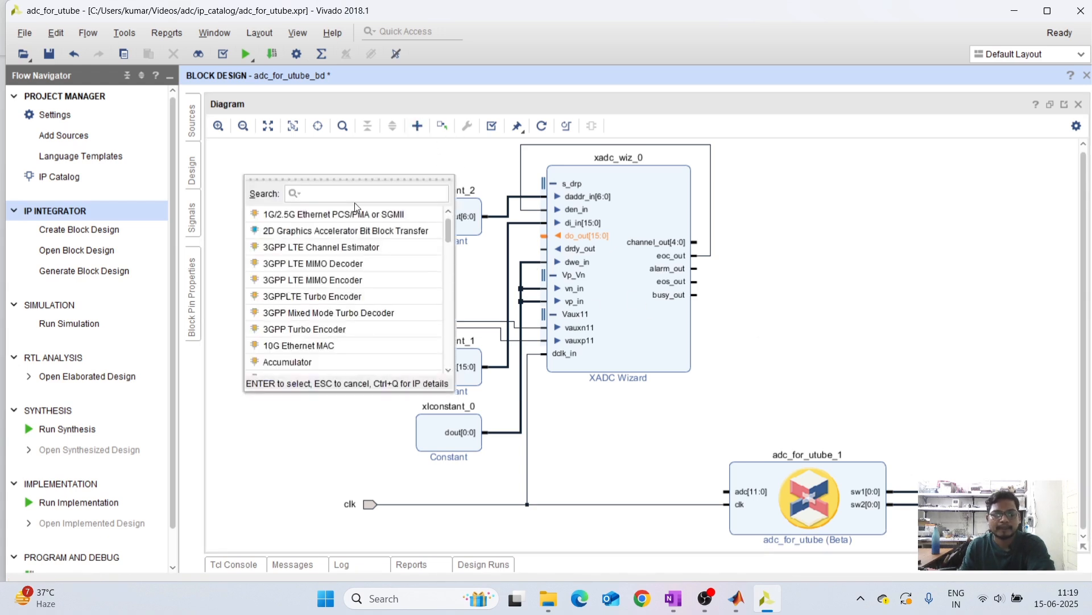
type("slic")
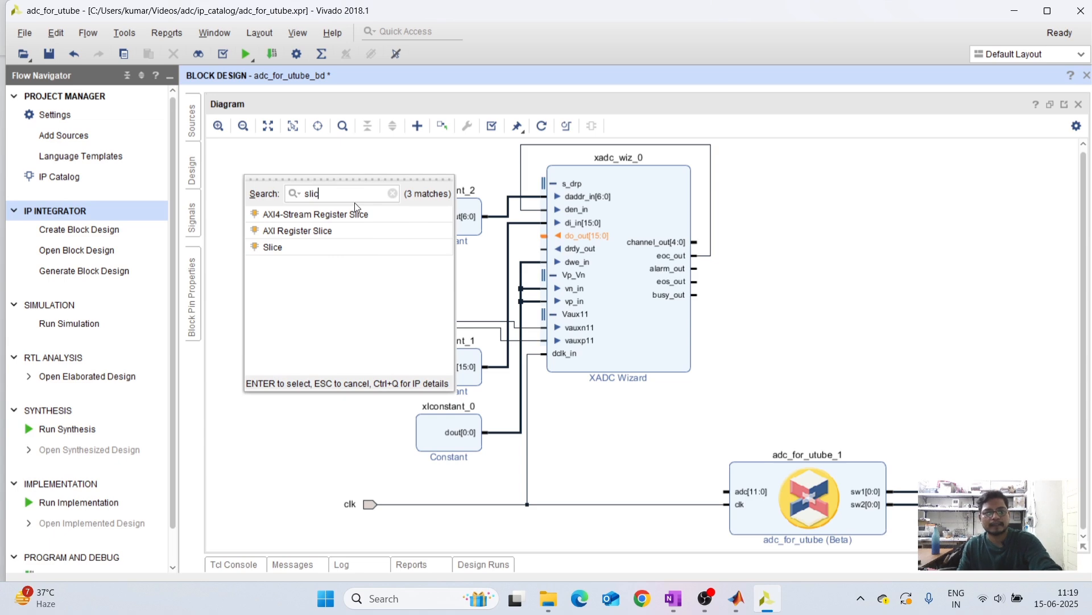
double_click(284, 249)
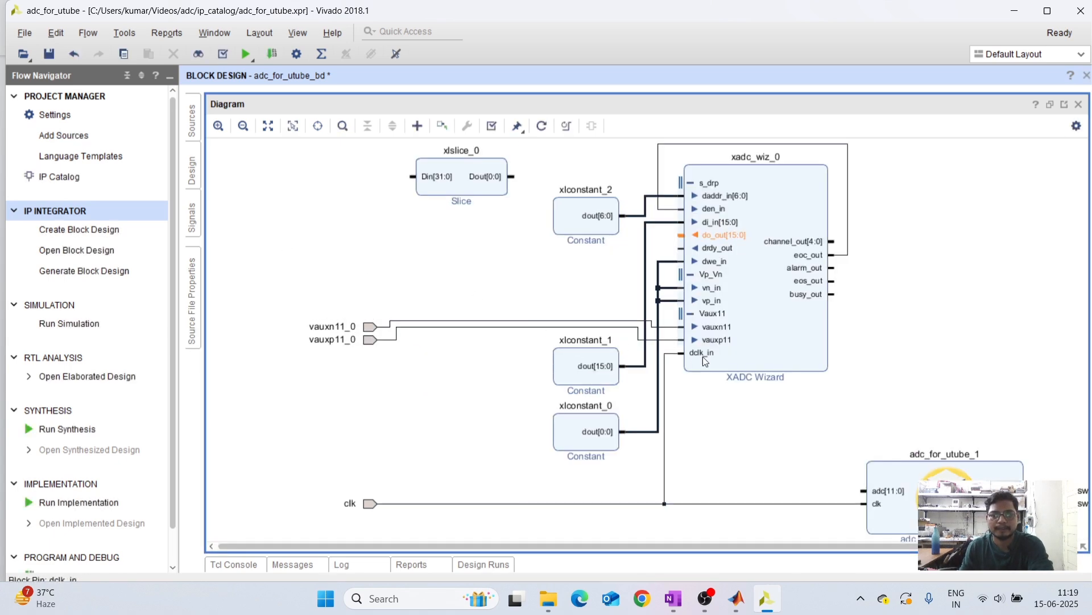
Move the Slice block above the adc_for_utube block and set its Din Width to 16, Din From to 15 and Din Down To to 4
left_click_drag(463, 194, 921, 366)
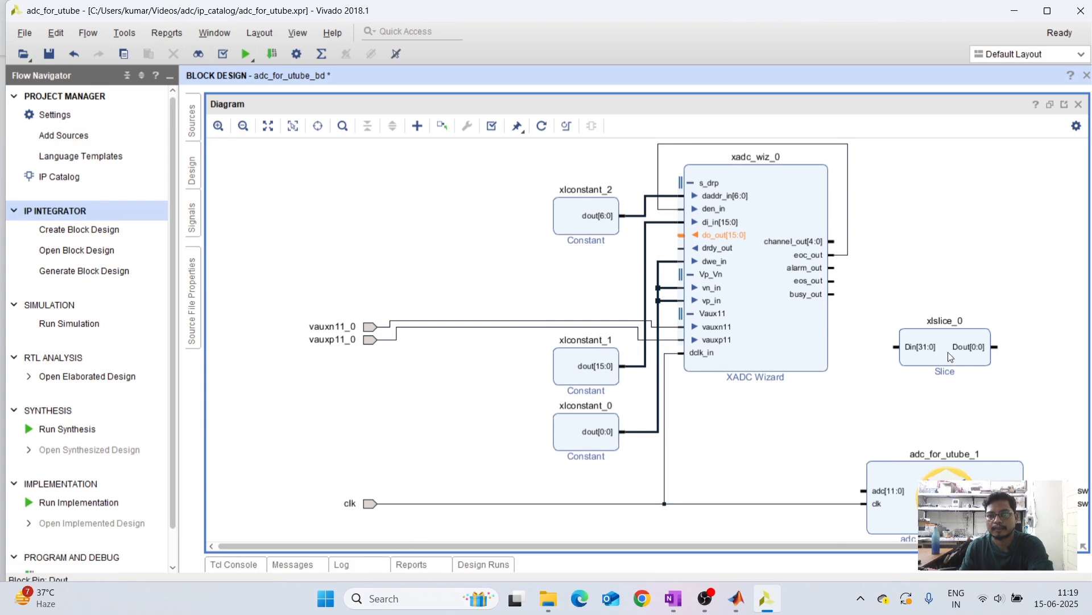
double_click(949, 351)
double_click(570, 260)
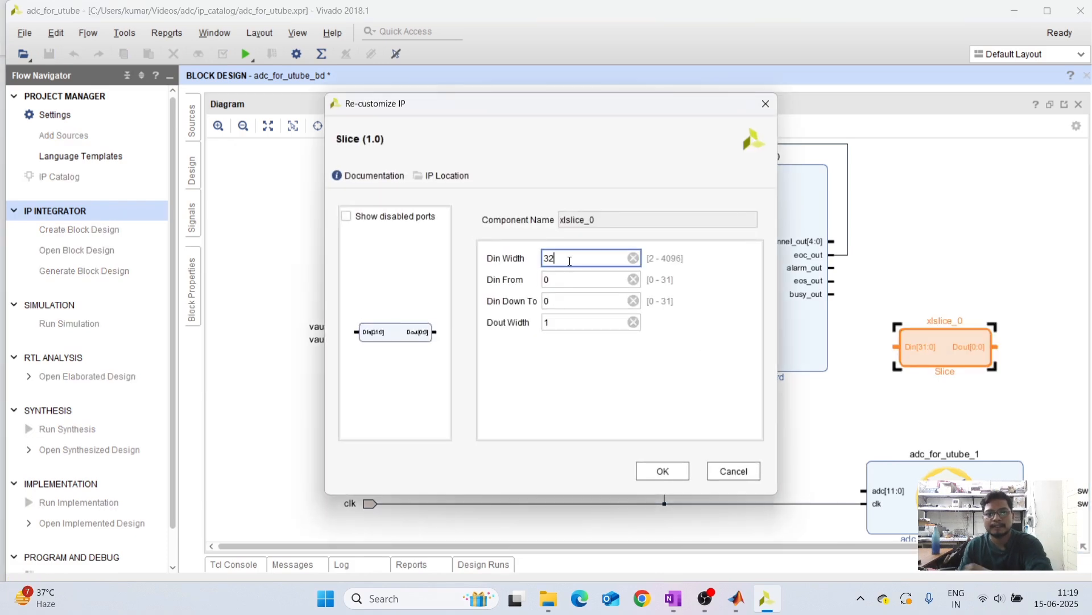
key("BackSpace")
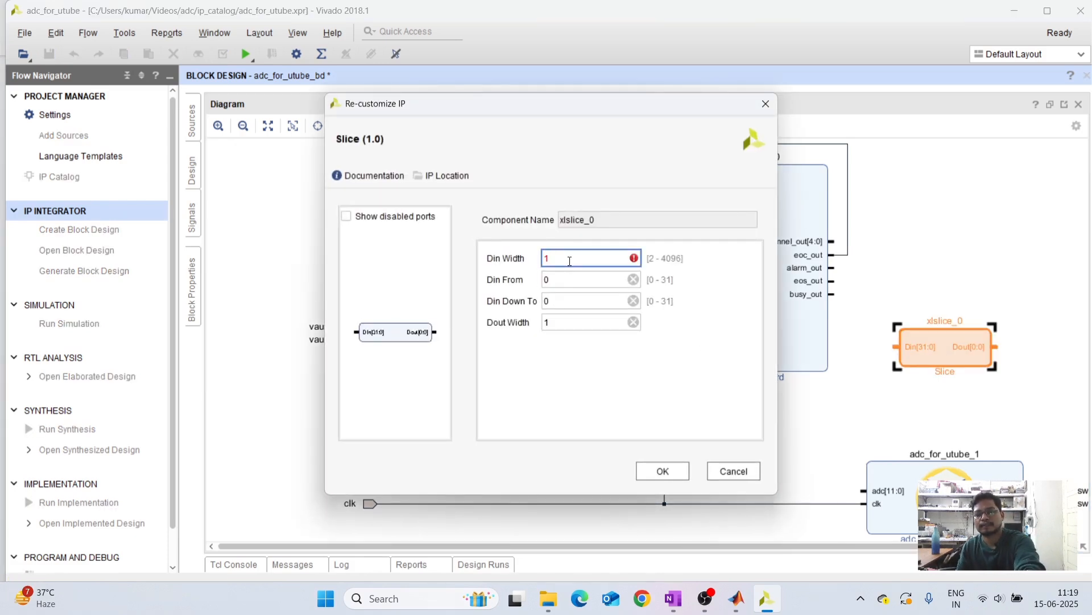
type("16")
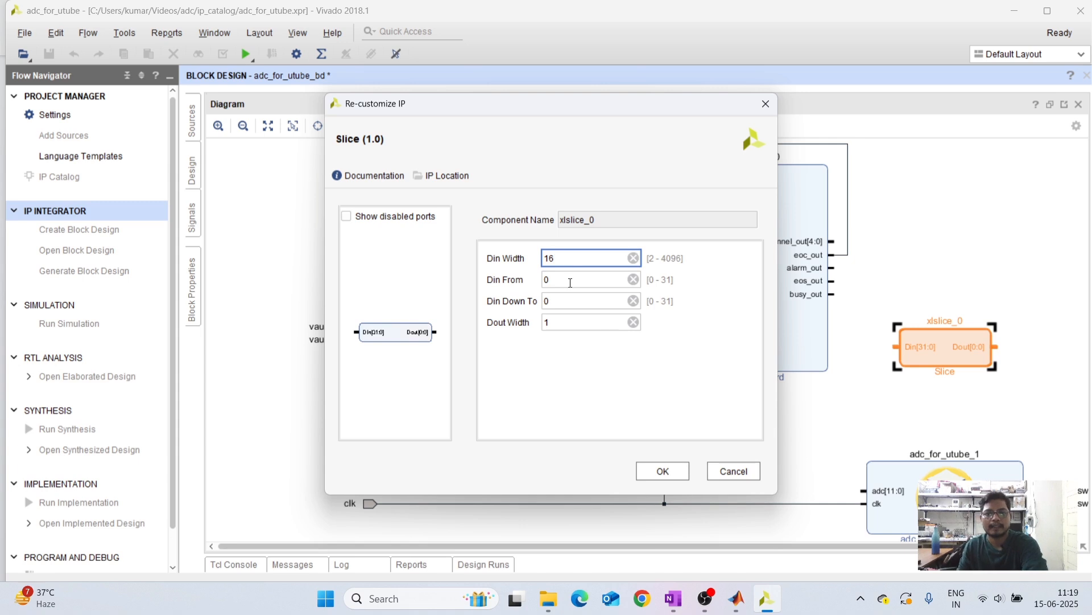
left_click(571, 281)
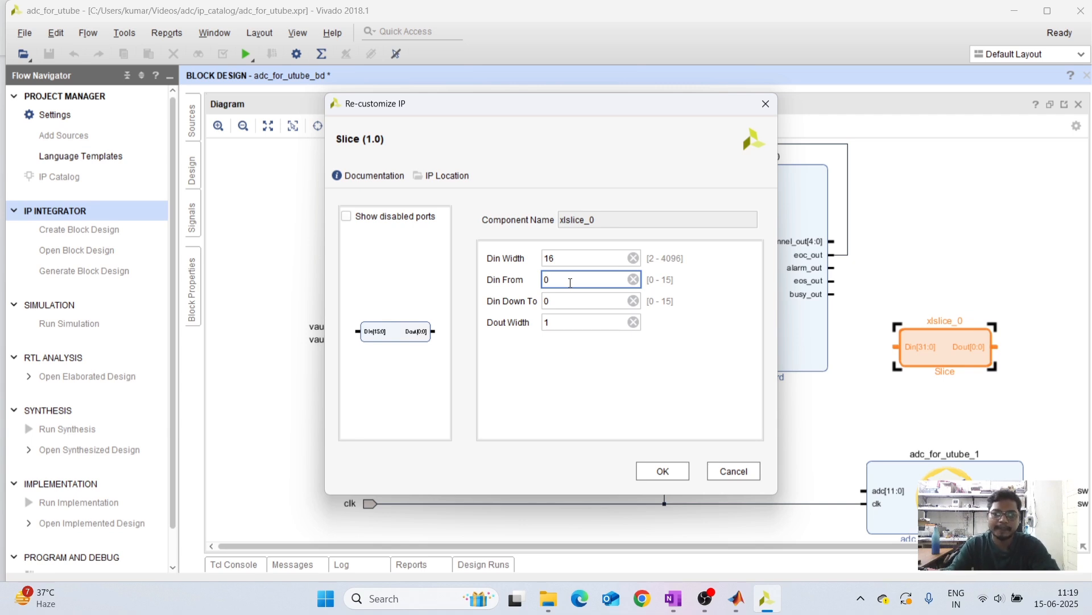
key("BackSpace")
type("15")
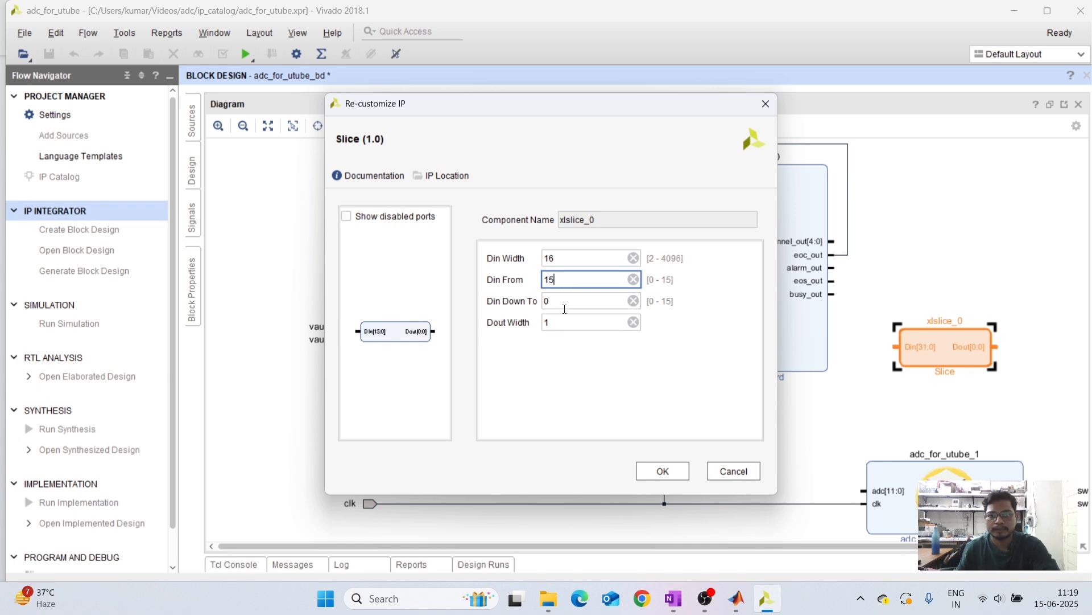
left_click(564, 302)
key("BackSpace")
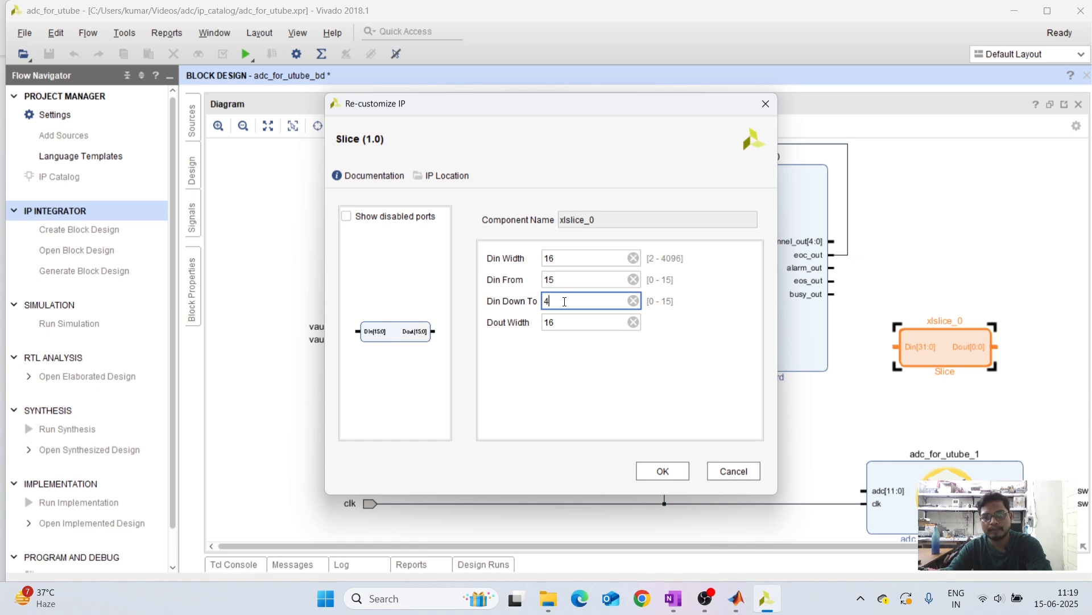
left_click(578, 322)
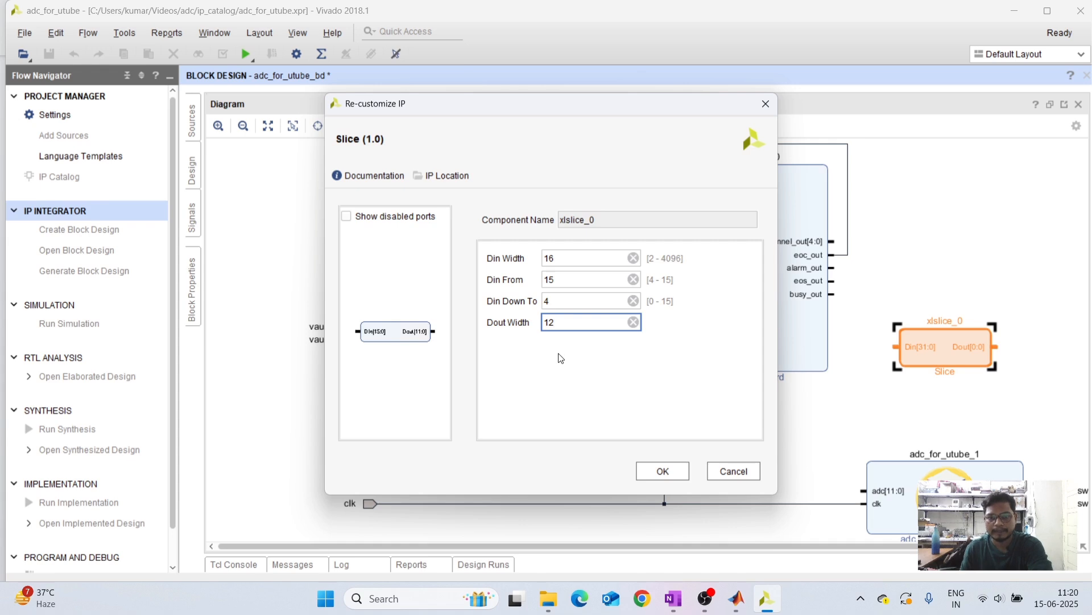
left_click(670, 474)
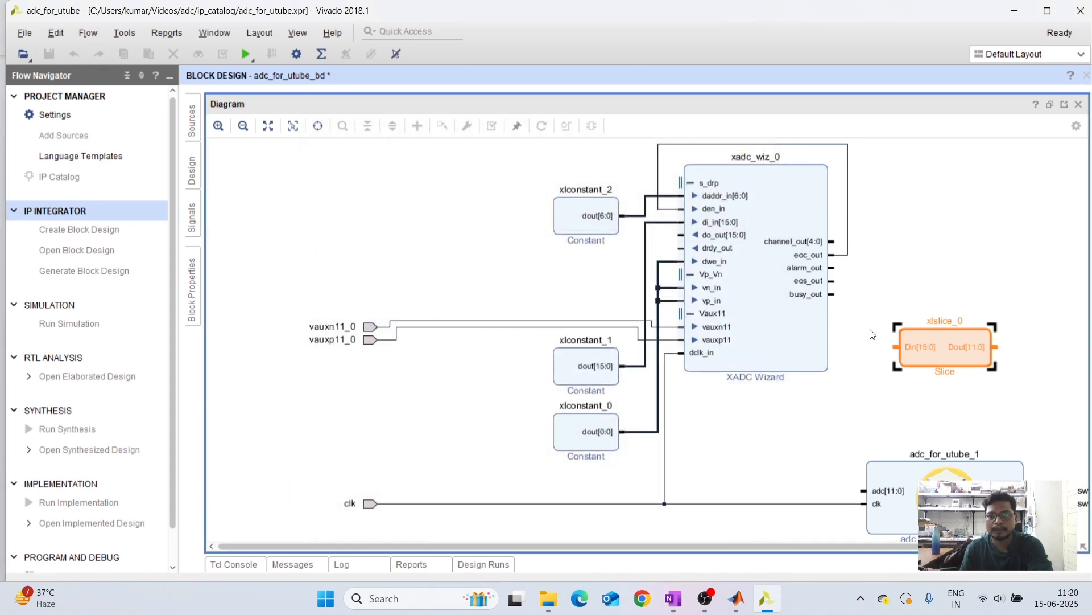
Connect the XADC's do_out[15:0] to the Slice's Din and the Slice's Dout to adc[11:0] of the adc_for_utube block
left_click(687, 230)
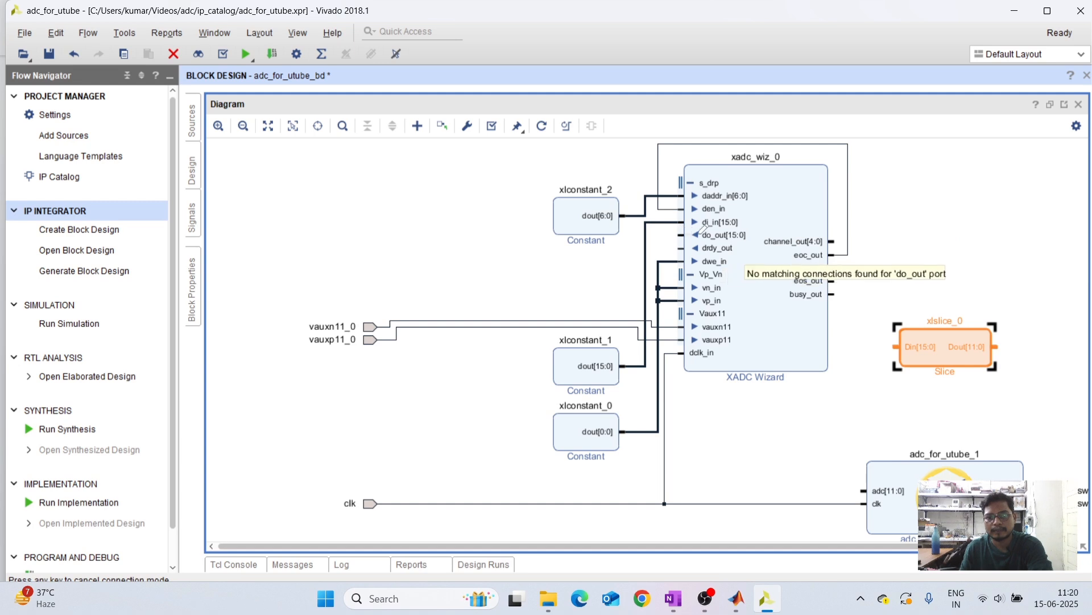
mouse_move(701, 228)
left_mouse_down()
mouse_move(762, 219)
mouse_move(907, 329)
mouse_move(898, 344)
left_mouse_up()
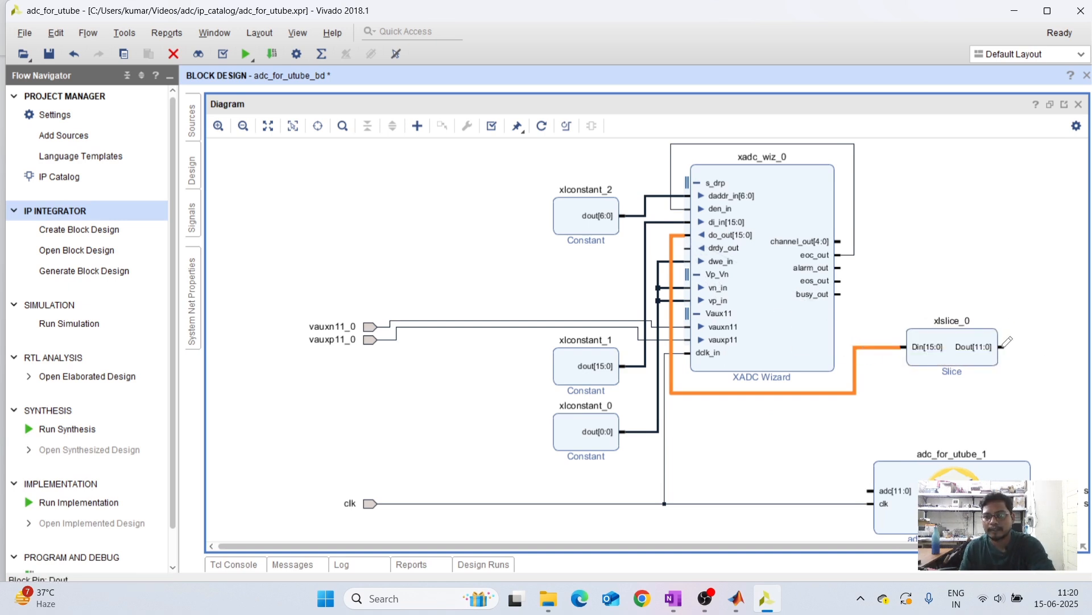
mouse_move(1003, 346)
left_mouse_down()
mouse_move(970, 395)
mouse_move(883, 438)
mouse_move(871, 488)
left_mouse_up()
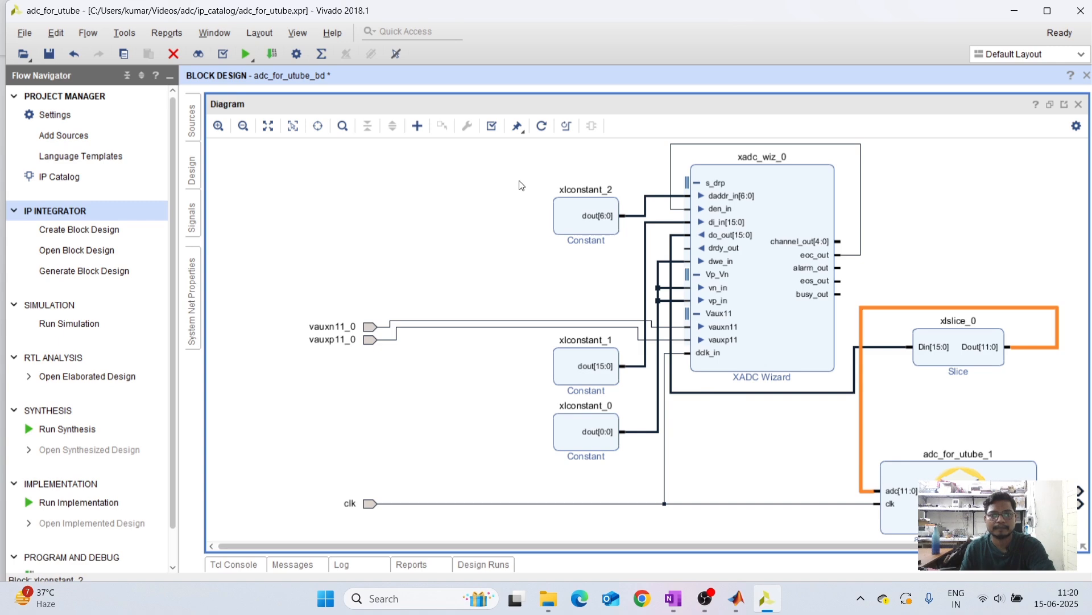
Optimize the diagram's routing, then move the adc_for_utube block above the Slice and the clk port just below vauxp11_0
left_click(568, 125)
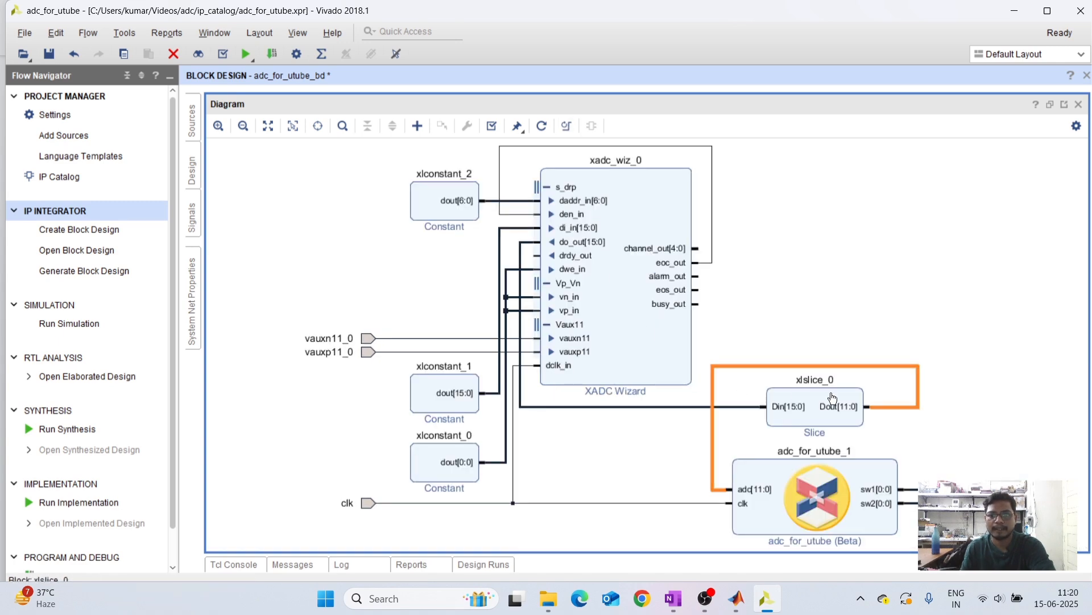
left_click_drag(819, 513, 814, 249)
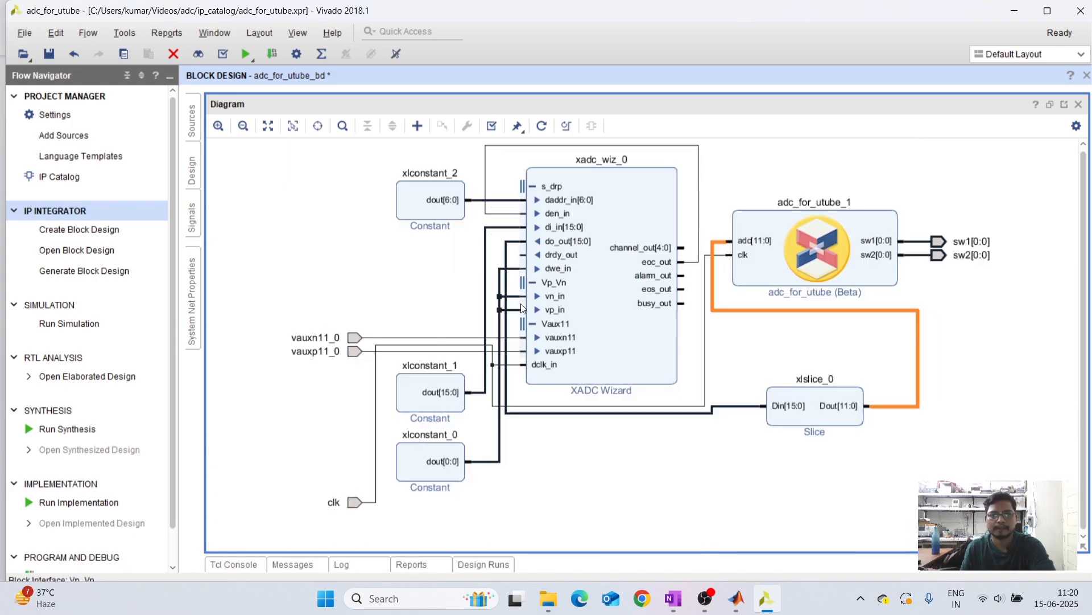
left_click_drag(353, 508, 354, 385)
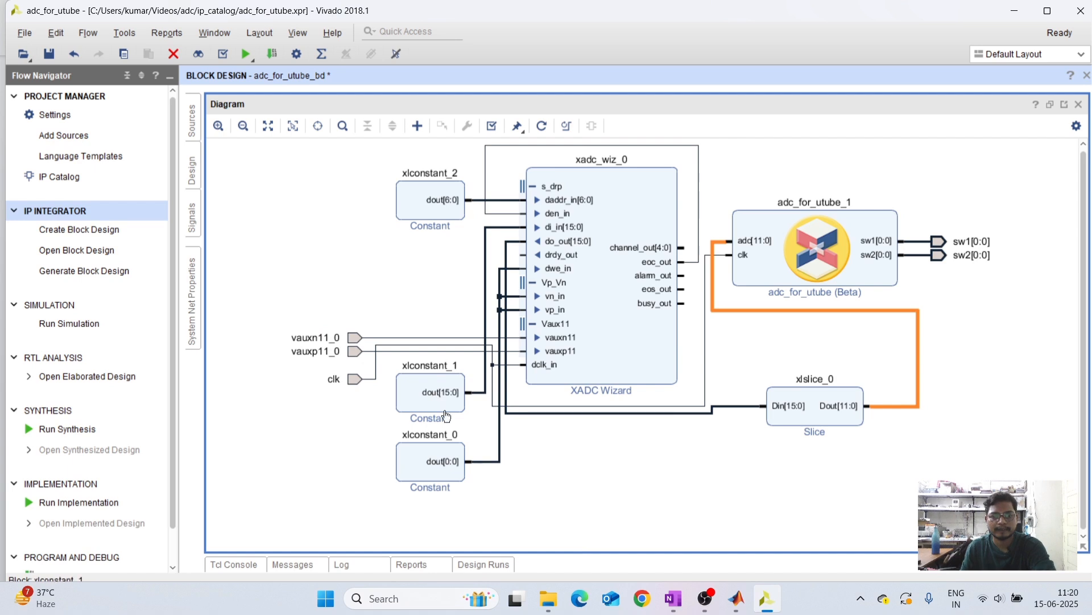
left_click(569, 476)
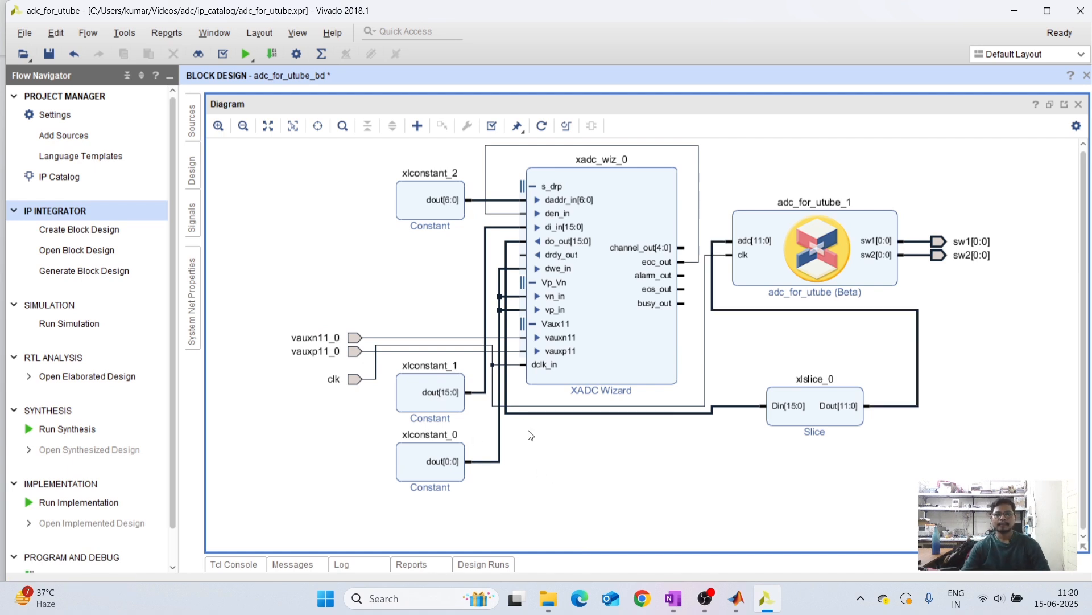
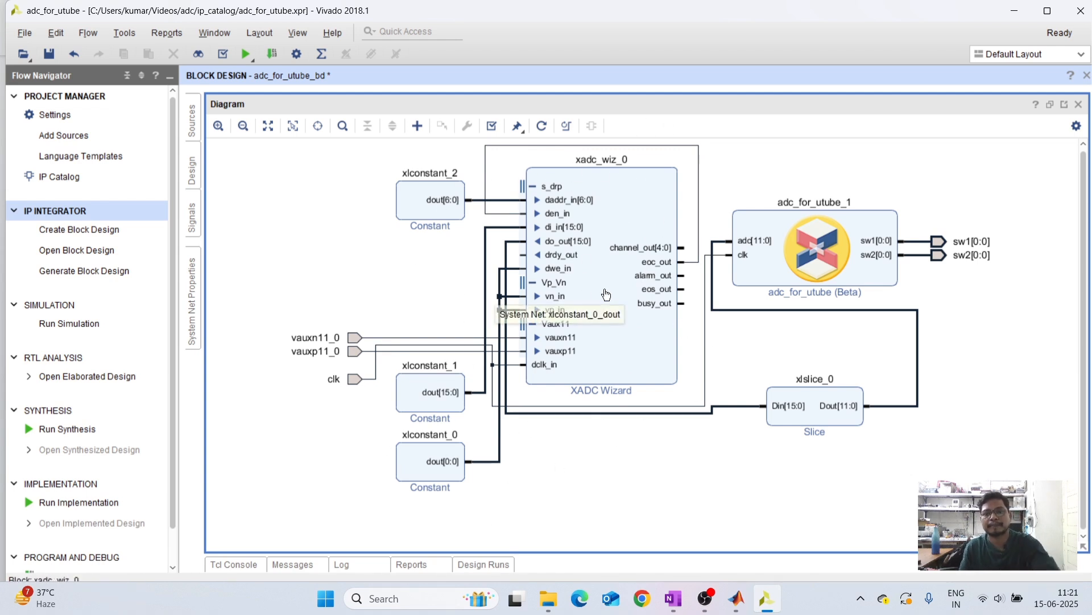
Save the block design, restore the diagram to its normal pane size, and launch synthesis on the local host with 6 jobs
left_click(555, 244)
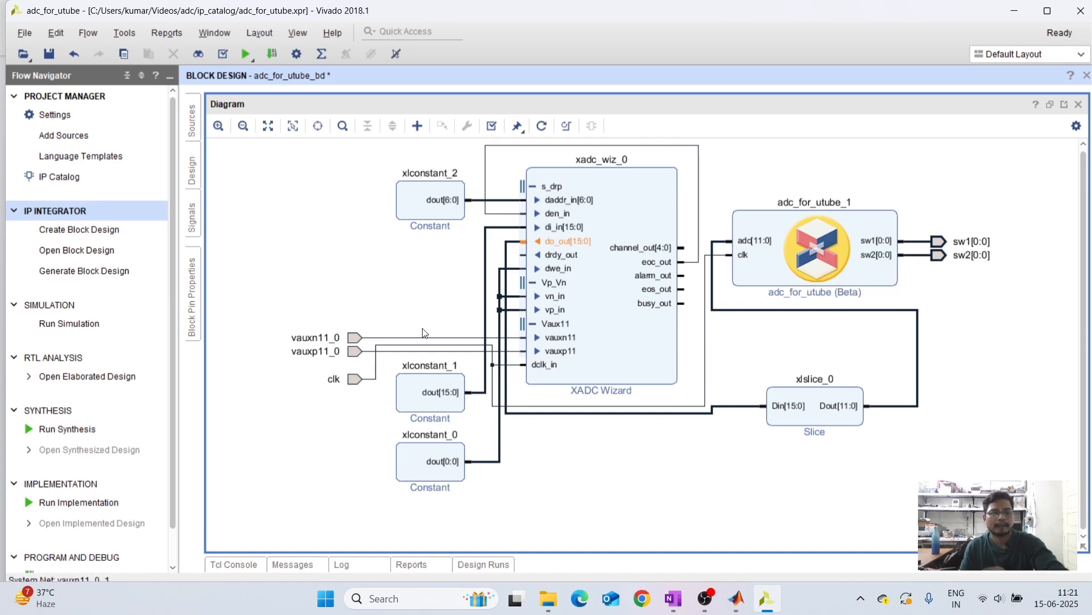
key("ctrl+s")
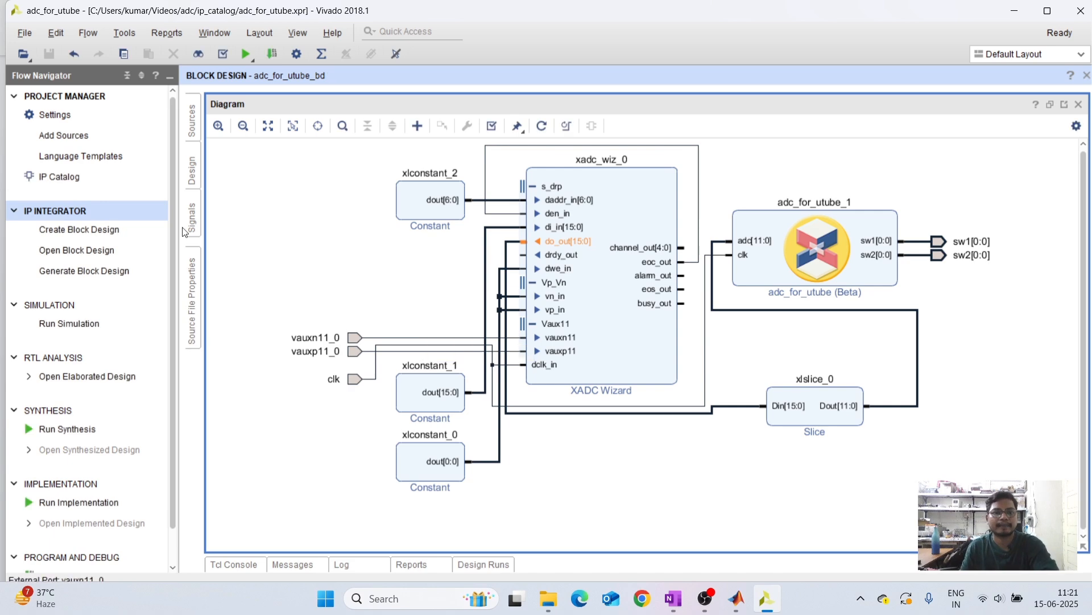
left_click(1051, 105)
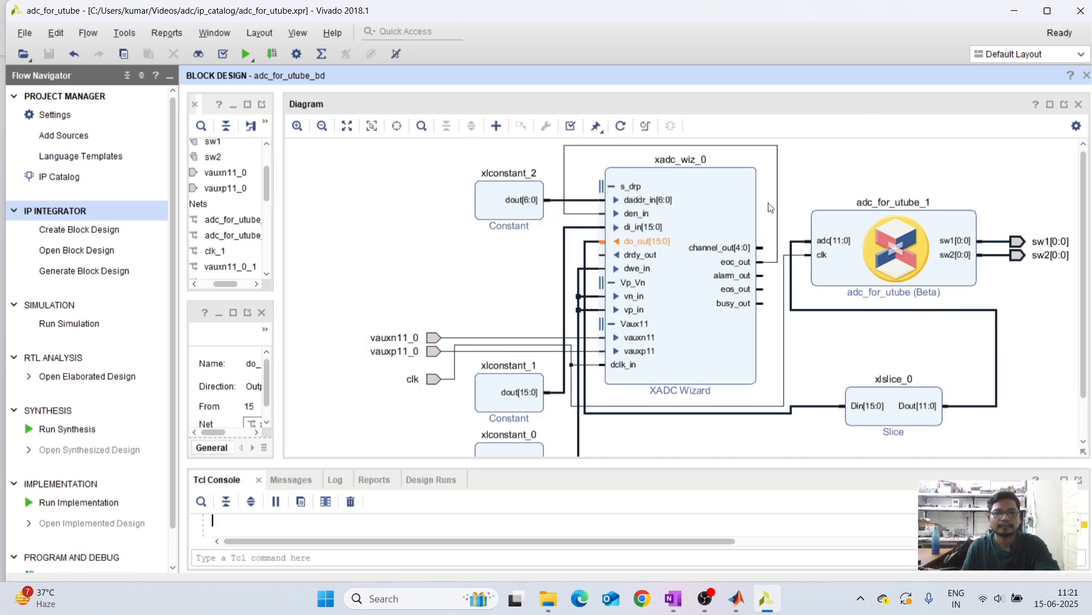
left_click_drag(281, 213, 395, 217)
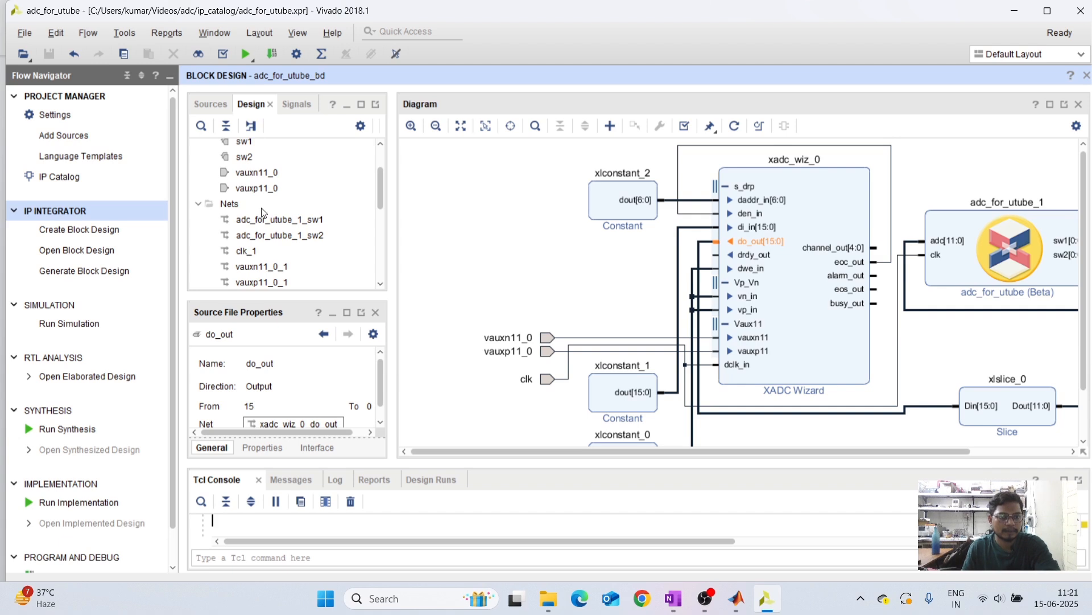
scroll(261, 207, "up", 2)
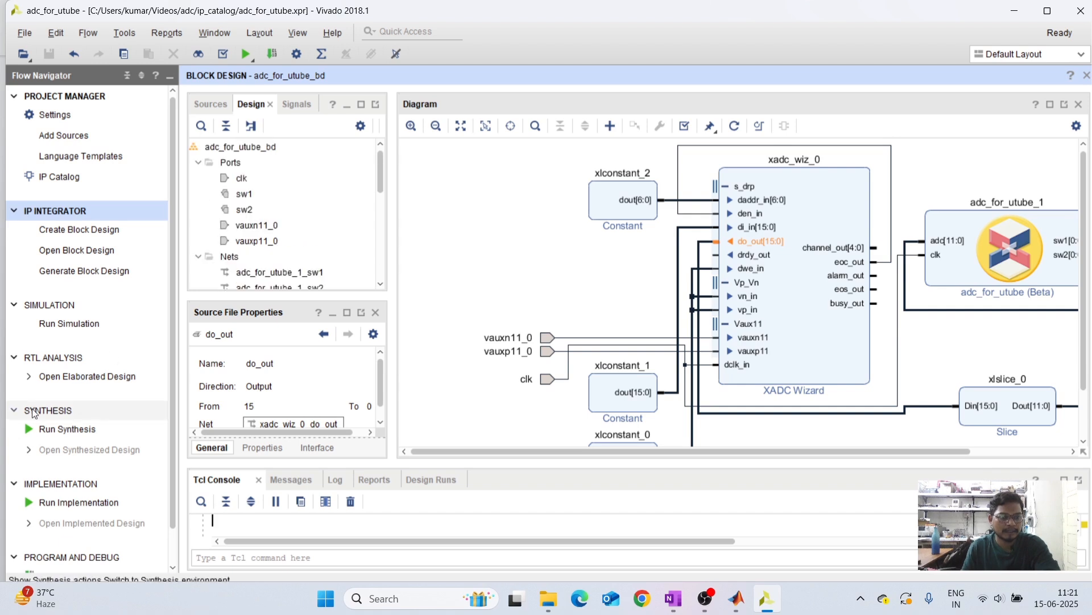
left_click(67, 429)
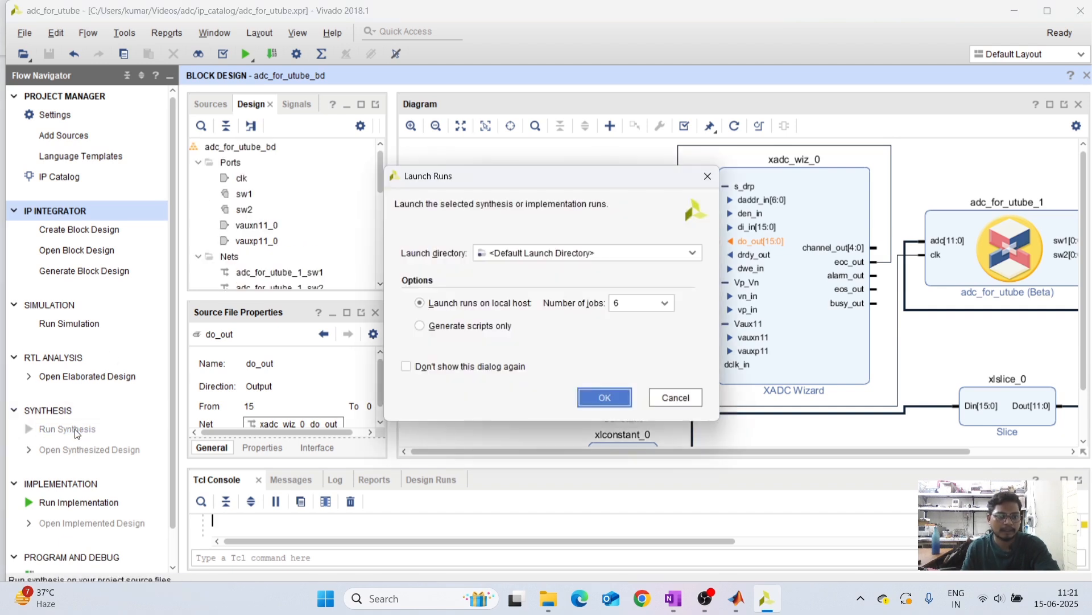
left_click(613, 398)
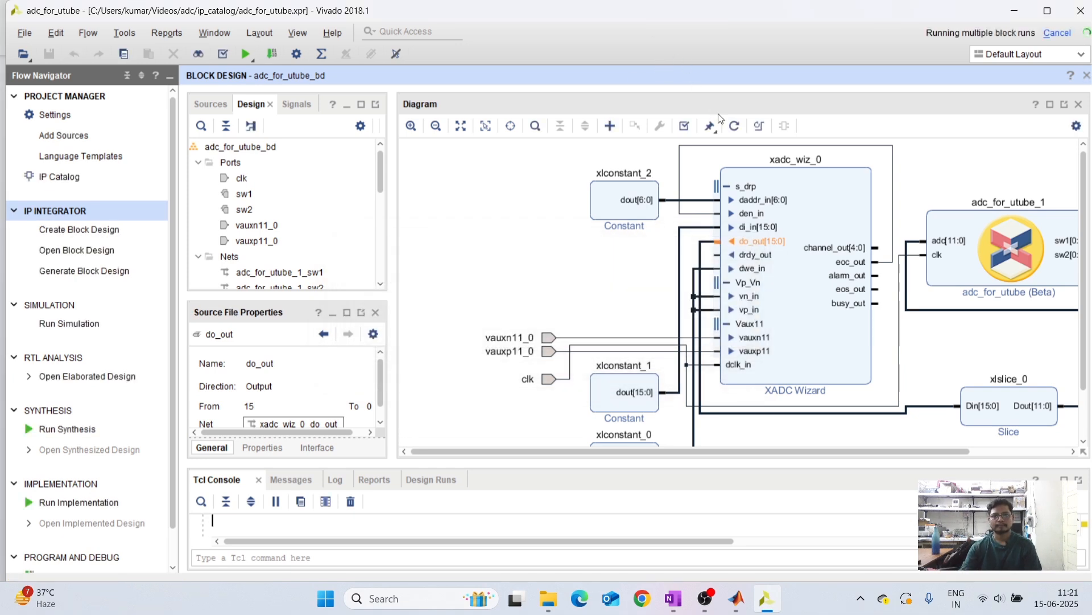
Optimize the diagram's routing again and examine the XADC Wizard's pins and connections up close
left_click(759, 125)
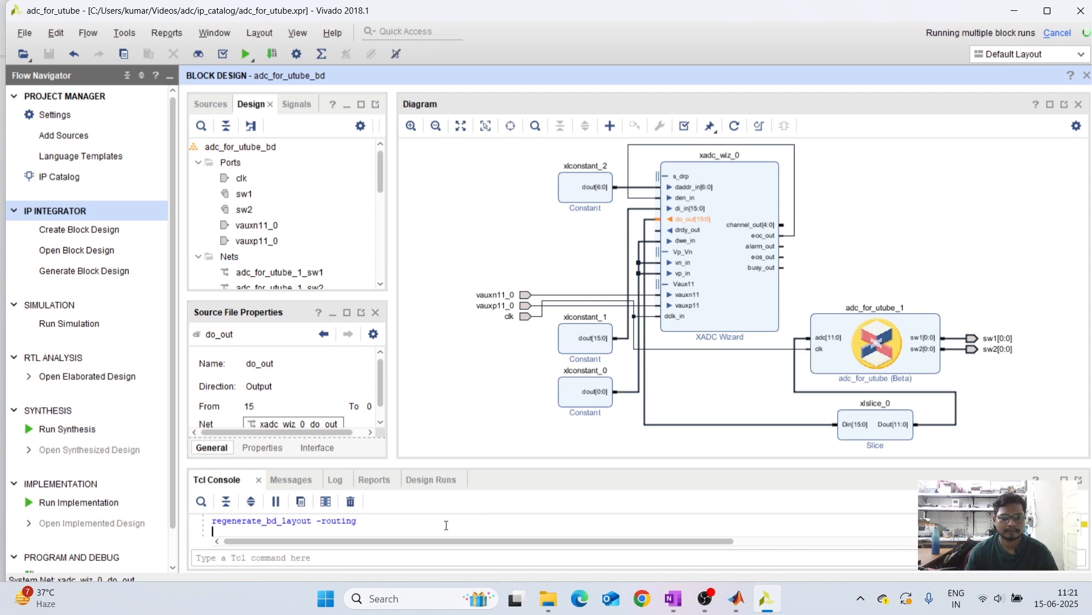
left_click_drag(505, 464, 506, 411)
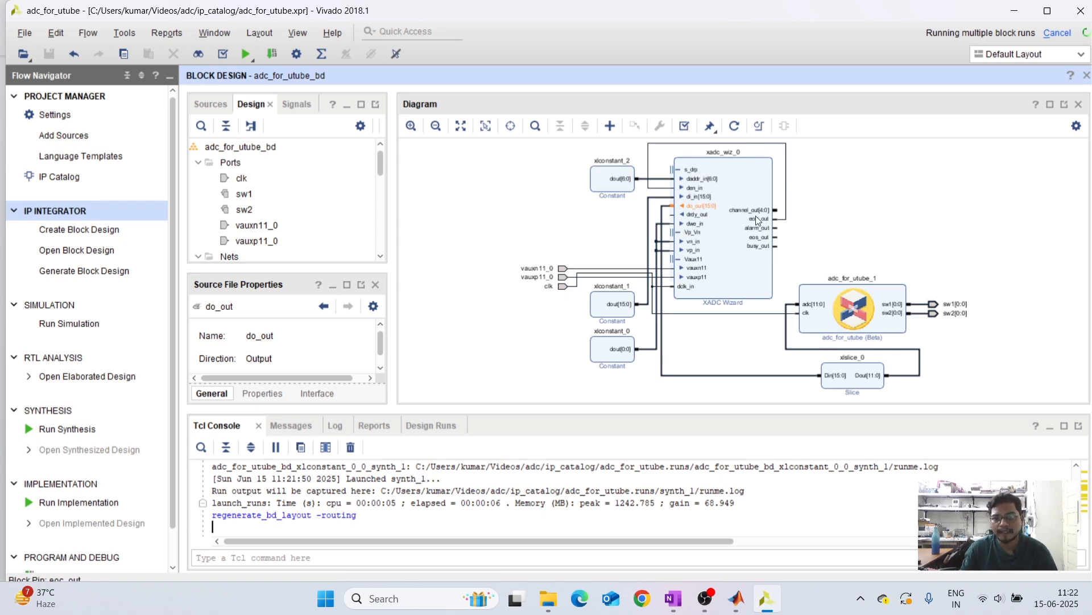
left_click(411, 125)
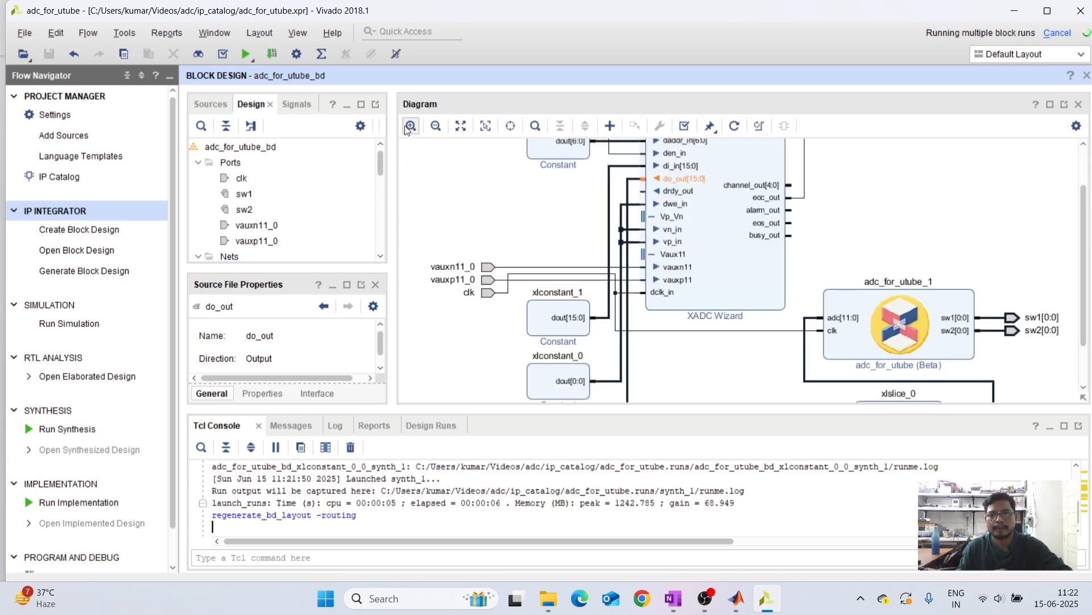
scroll(788, 227, "up", 3)
scroll(788, 227, "down", 1)
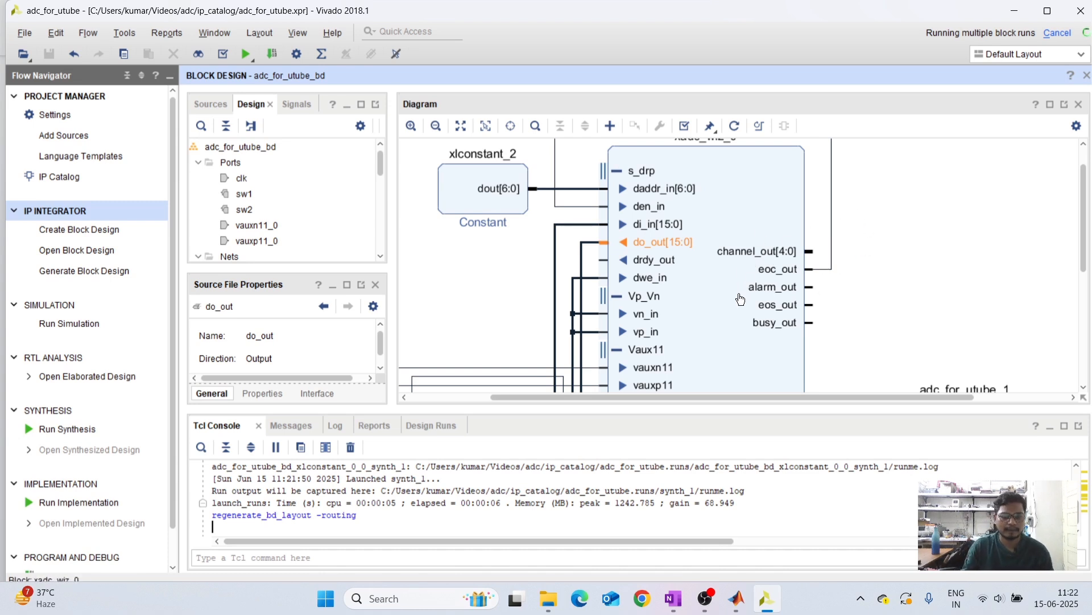
scroll(739, 300, "down", 1)
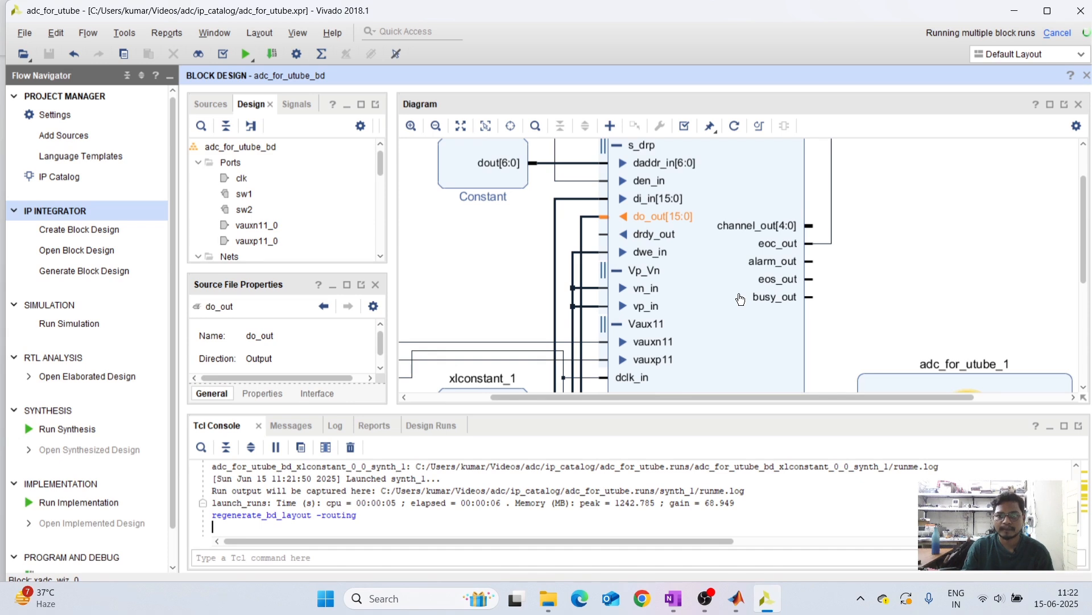
scroll(752, 300, "down", 3)
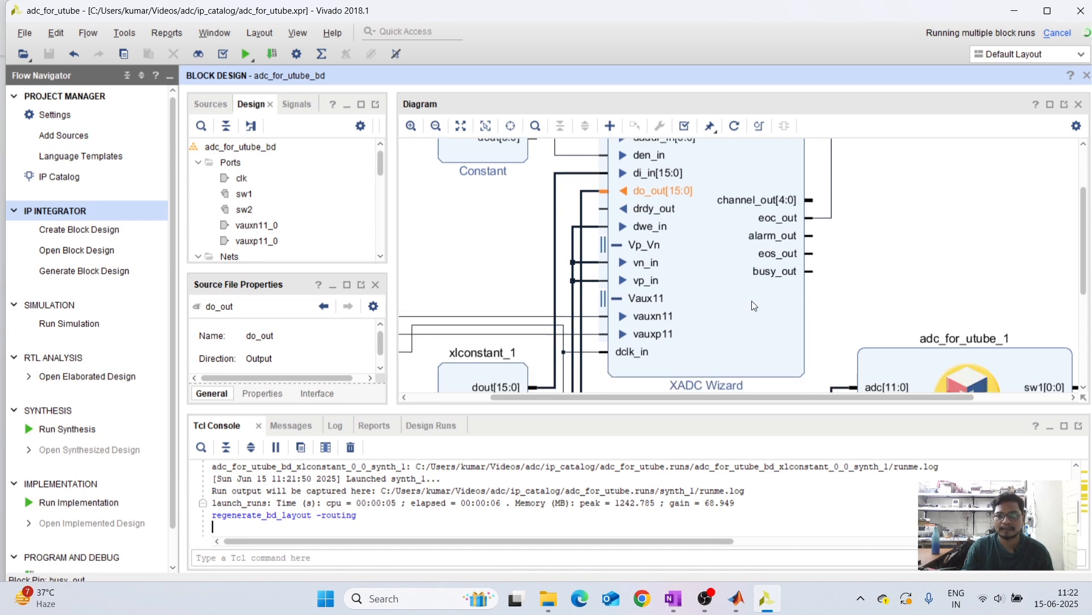
scroll(643, 202, "up", 4)
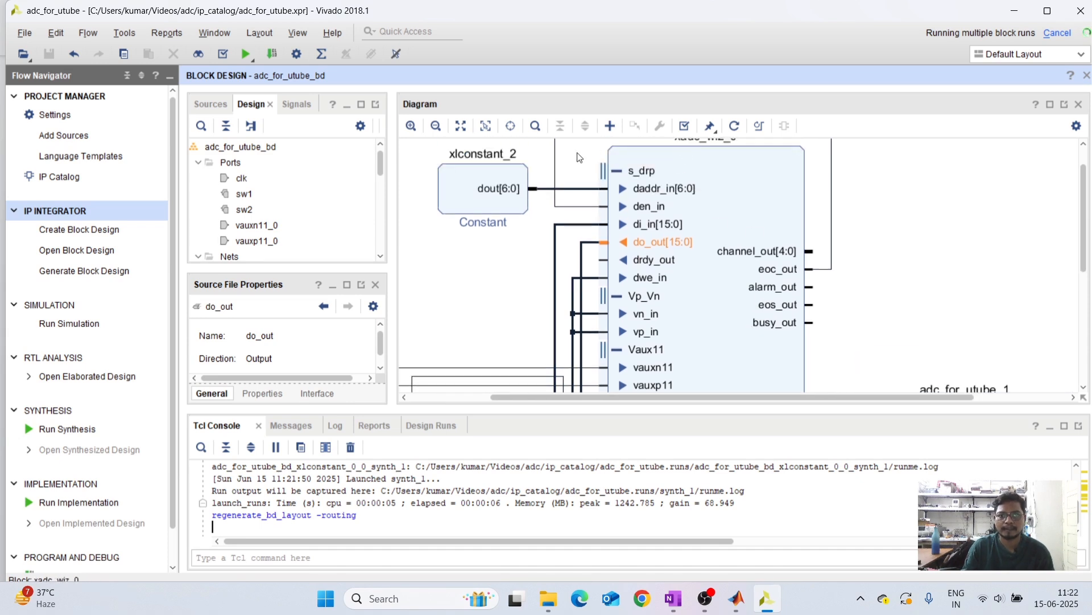
left_click(461, 126)
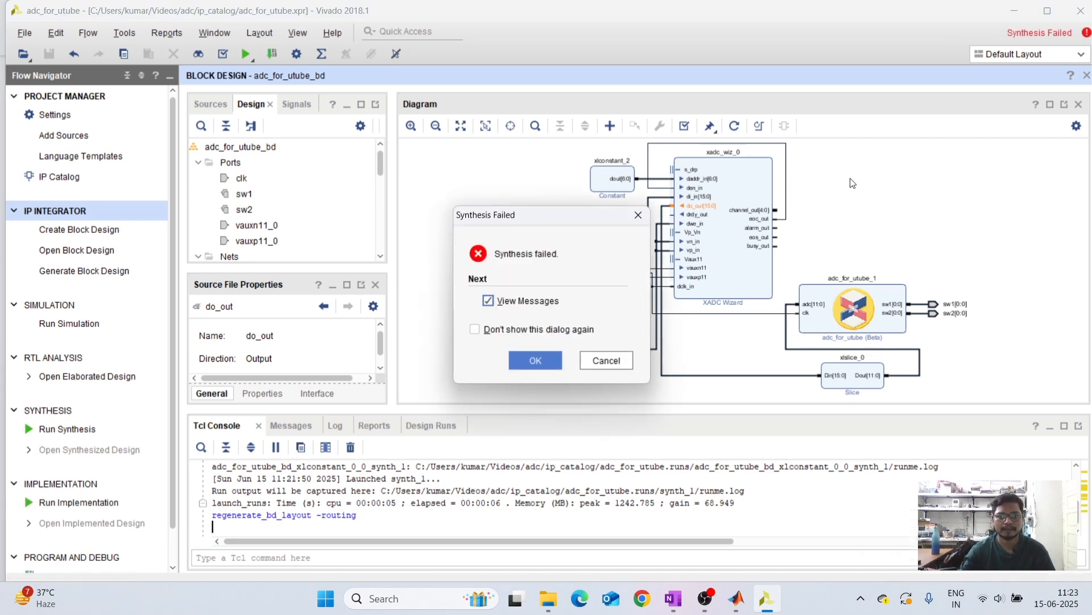
View the synthesis error messages and show the design sources hierarchy in a wider pane
left_click(549, 359)
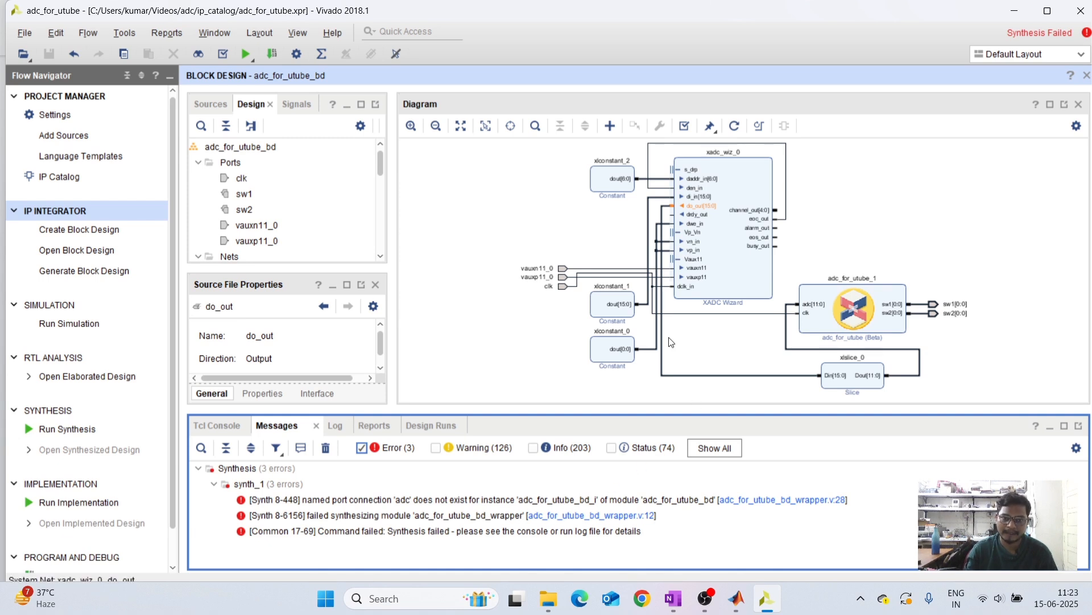
left_click(208, 104)
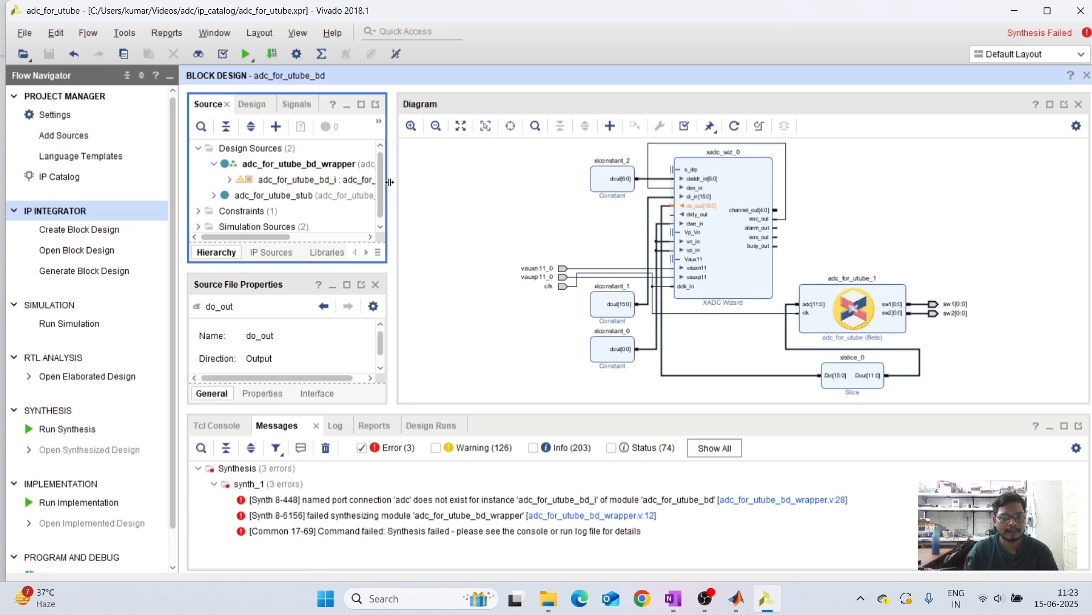
left_click_drag(389, 182, 420, 182)
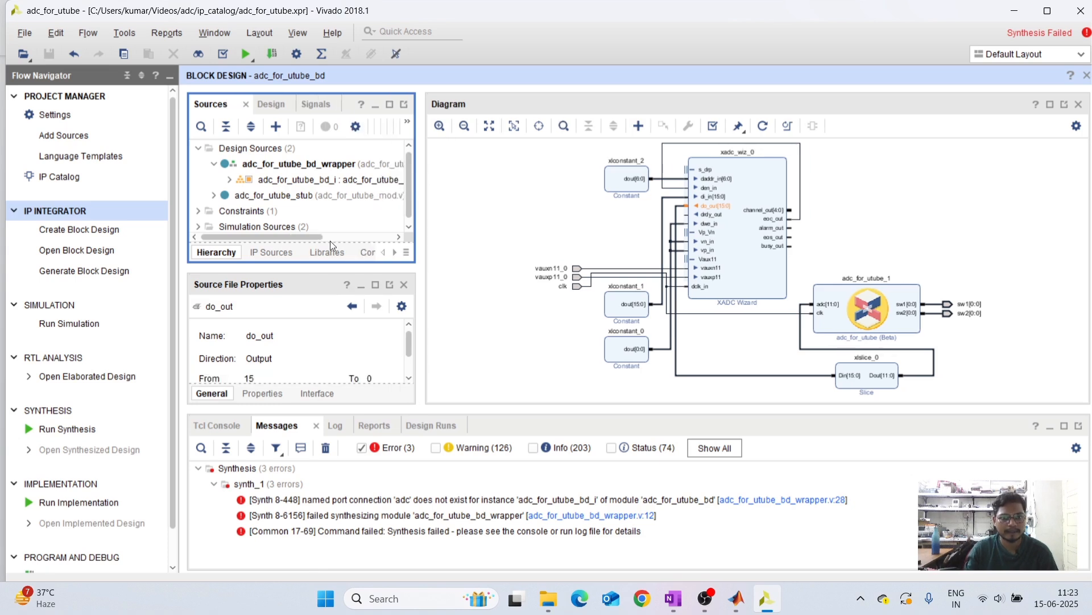
Create a new block design named design1, local to the project, in the Design Sources set
left_click_drag(313, 269, 312, 305)
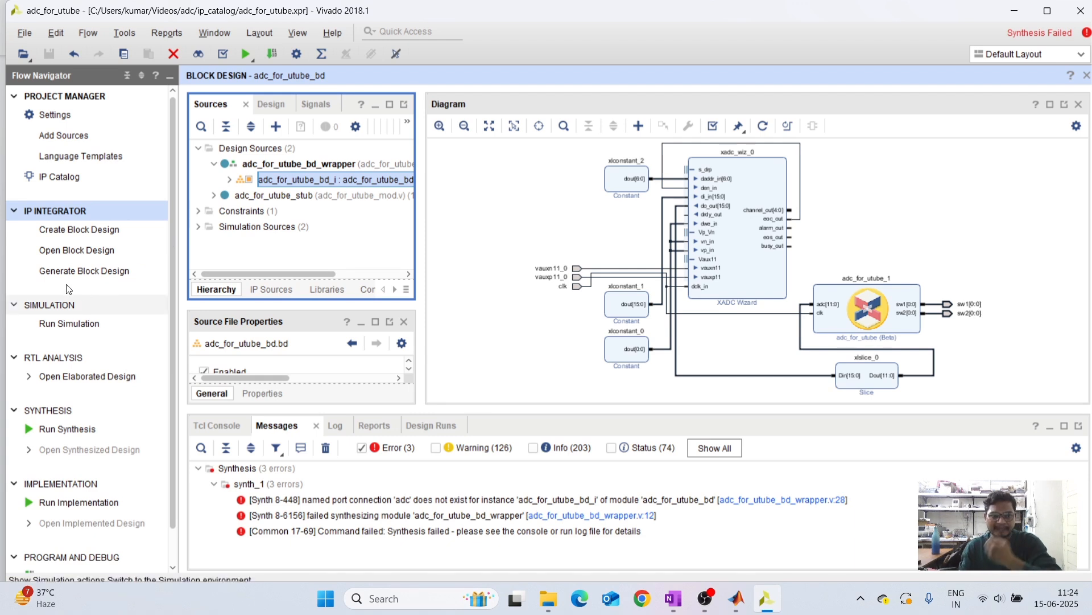
left_click(76, 229)
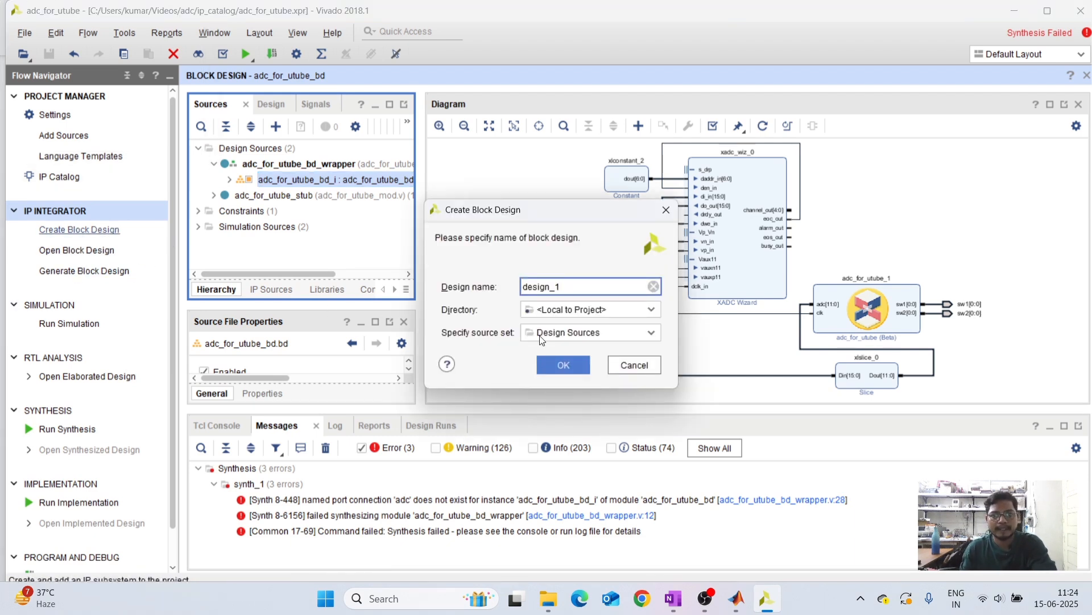
key("BackSpace")
key("BackSpace")
key("BackSpace")
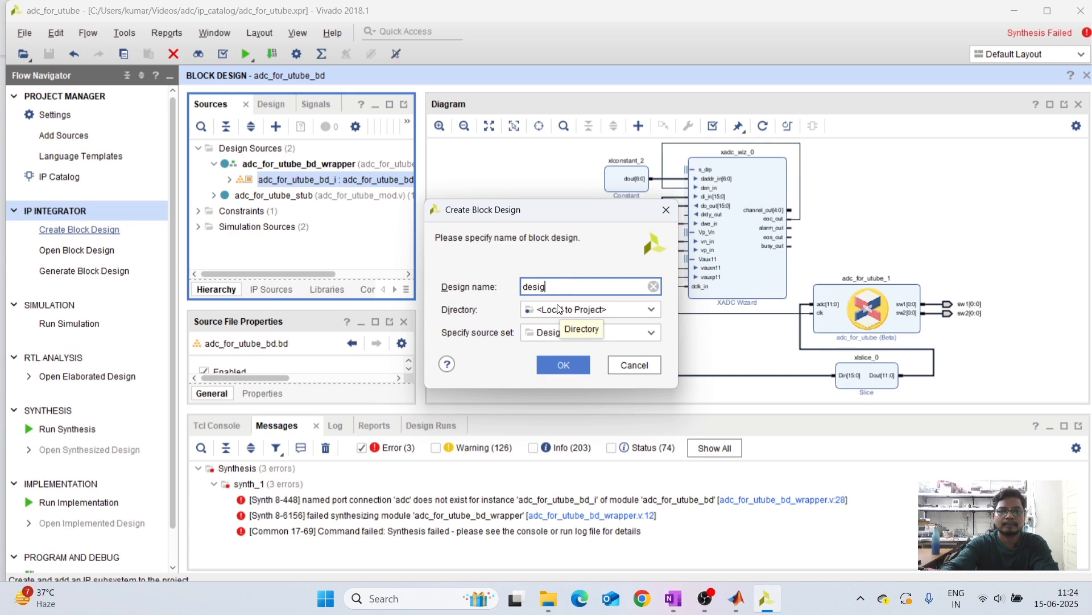
type("n")
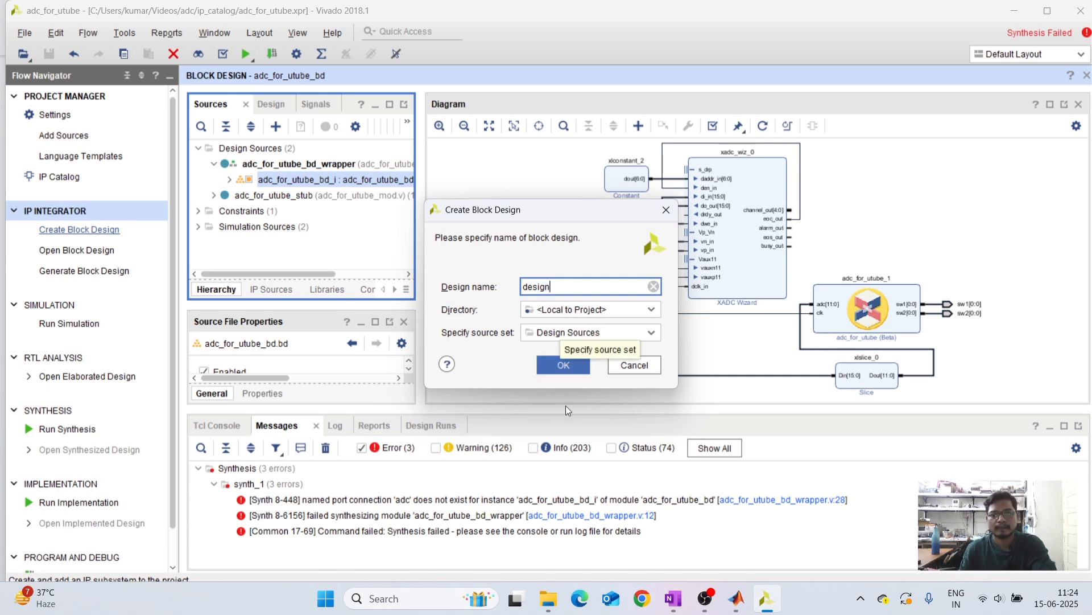
left_click(563, 366)
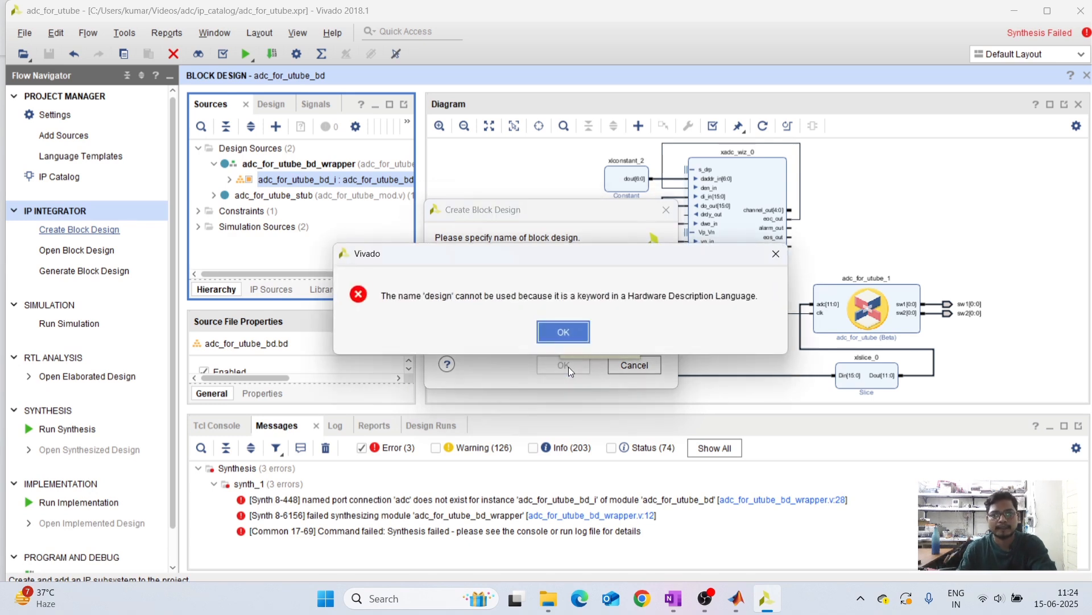
left_click(558, 332)
left_click(566, 288)
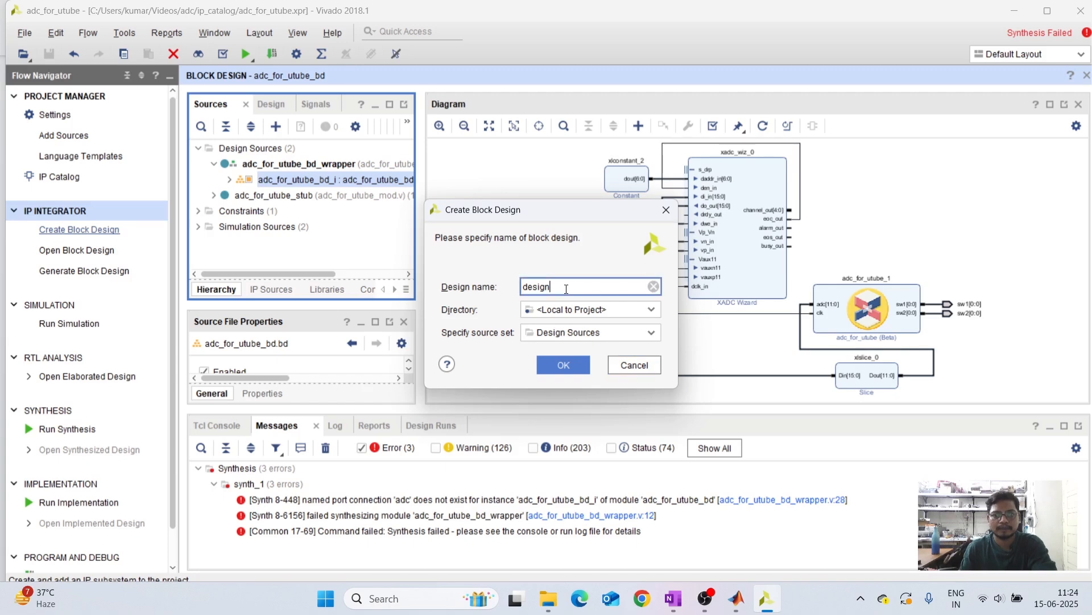
left_click(573, 361)
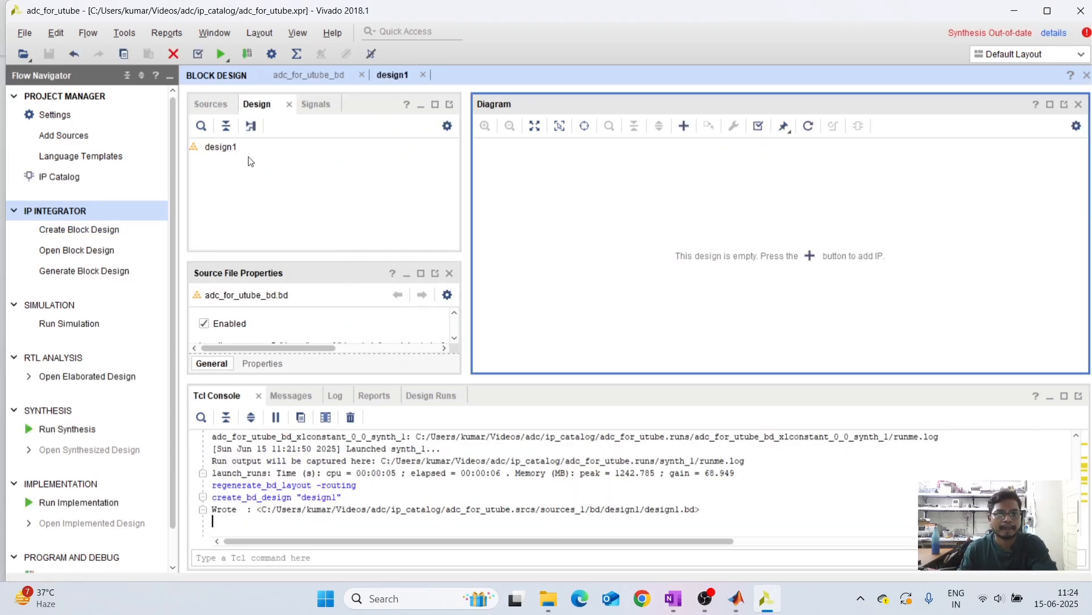
Copy the entire contents of the adc_for_utube_bd block design into design1 and optimize the routing there
left_click(215, 104)
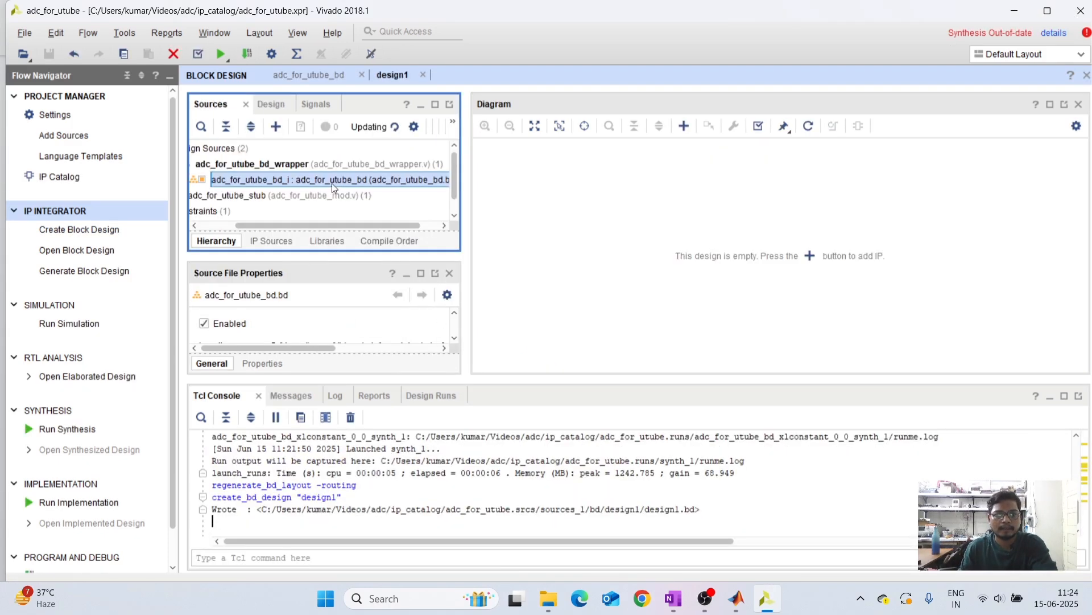
double_click(247, 180)
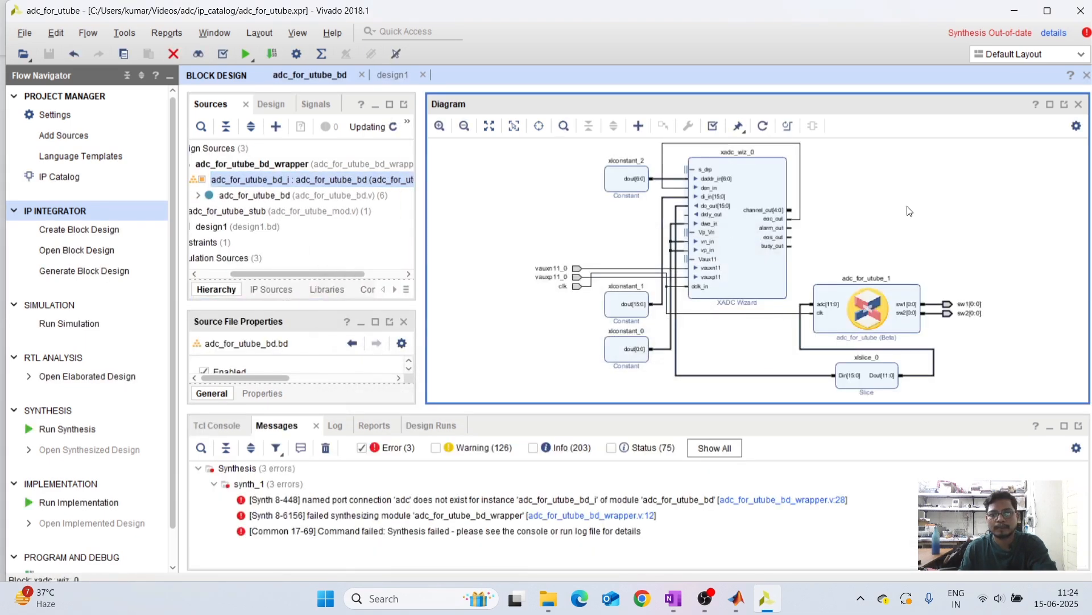
key("ctrl+a")
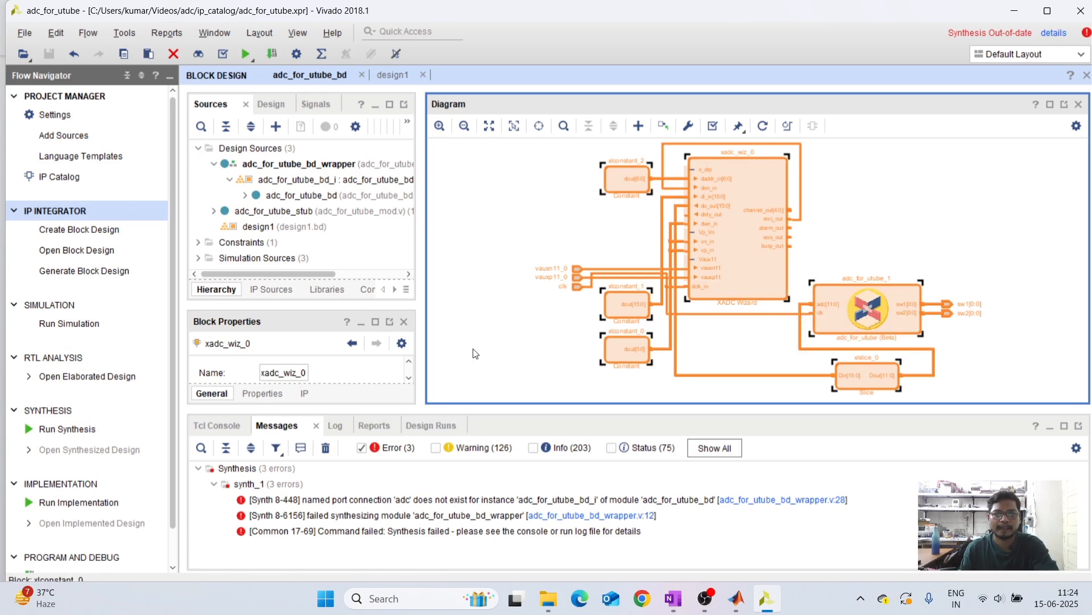
double_click(258, 227)
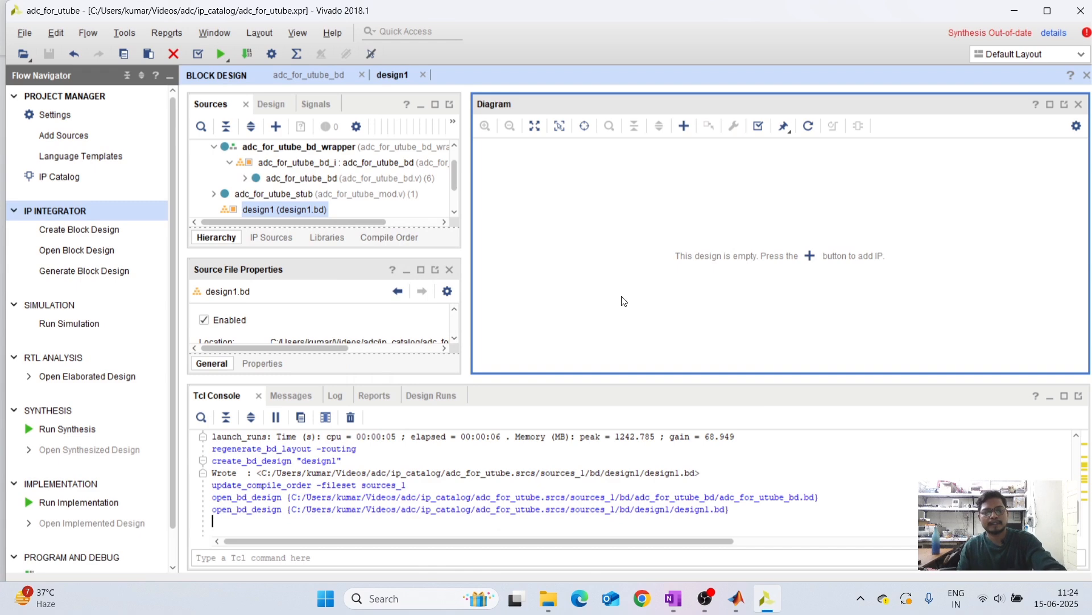
key("ctrl+v")
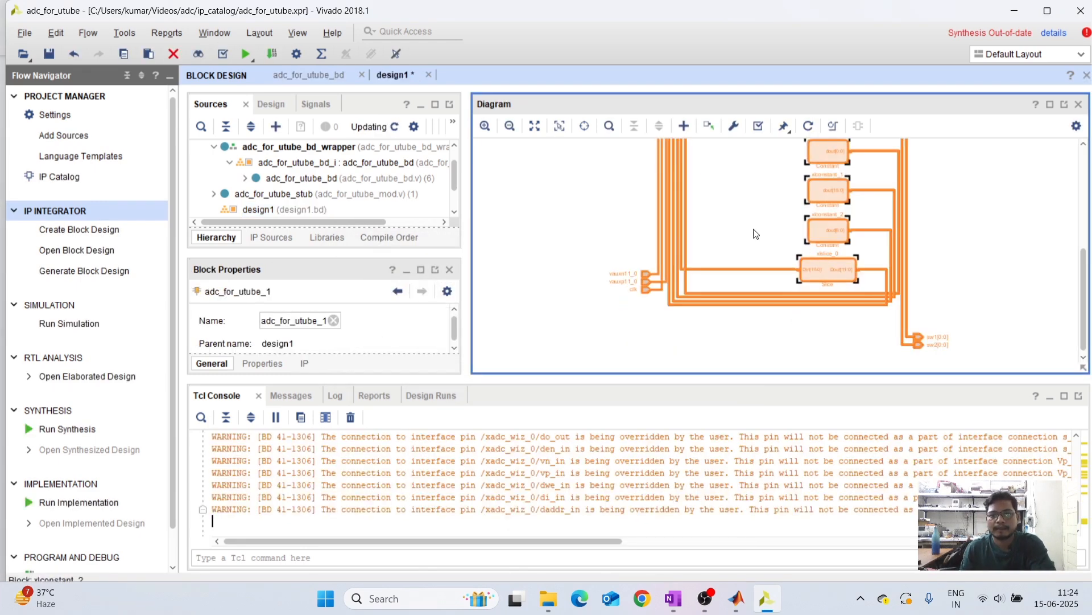
left_click(740, 225)
left_click(834, 125)
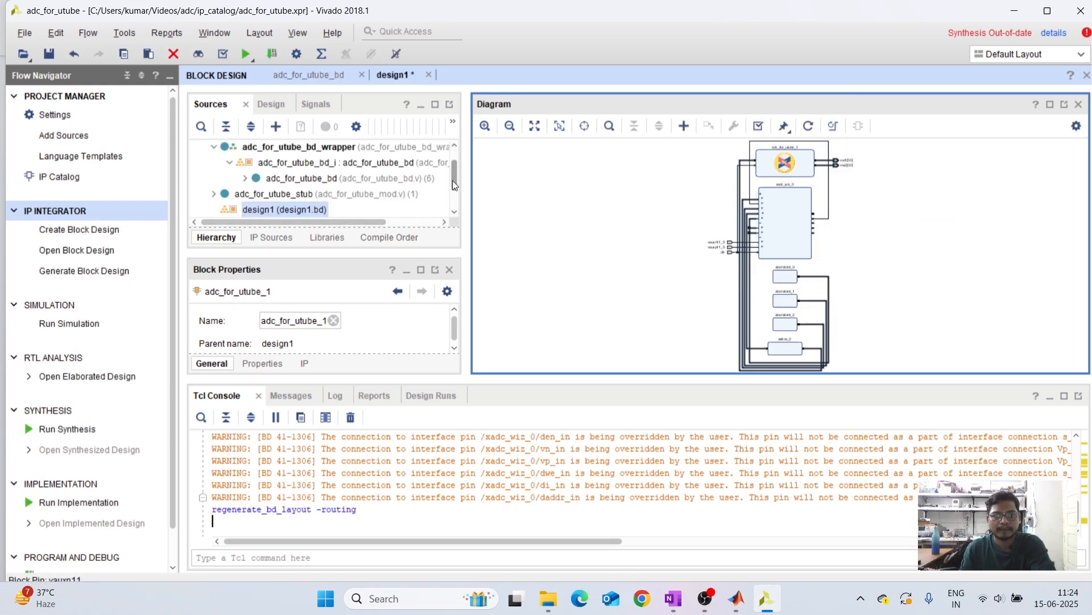
Remove the adc_for_utube_bd block design file from the project without deleting it from disk
left_click_drag(456, 173, 452, 174)
left_click(288, 188)
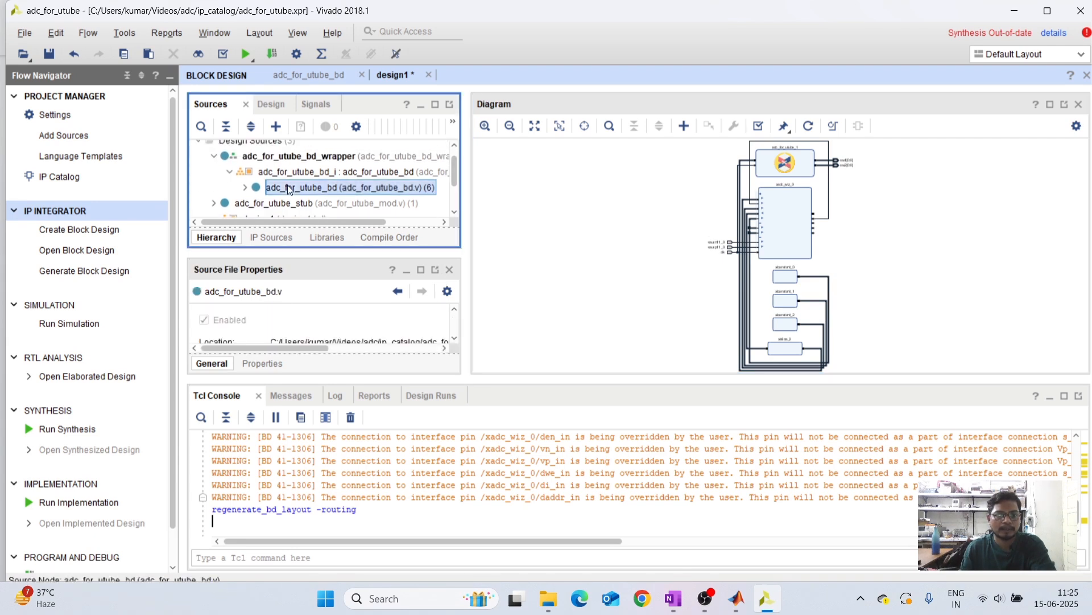
right_click(288, 185)
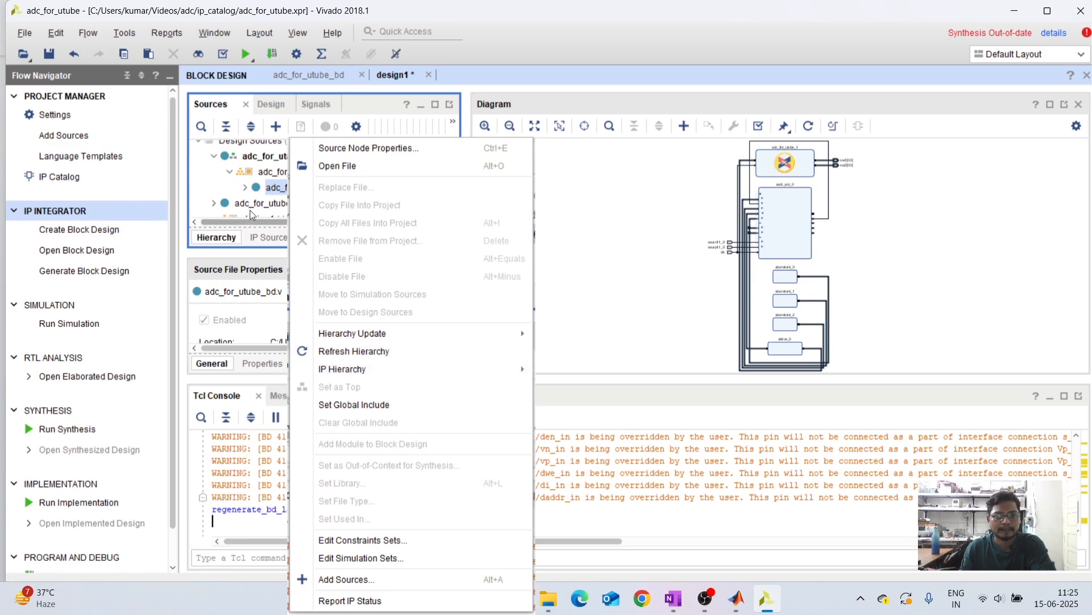
left_click(224, 188)
left_click(278, 172)
right_click(284, 172)
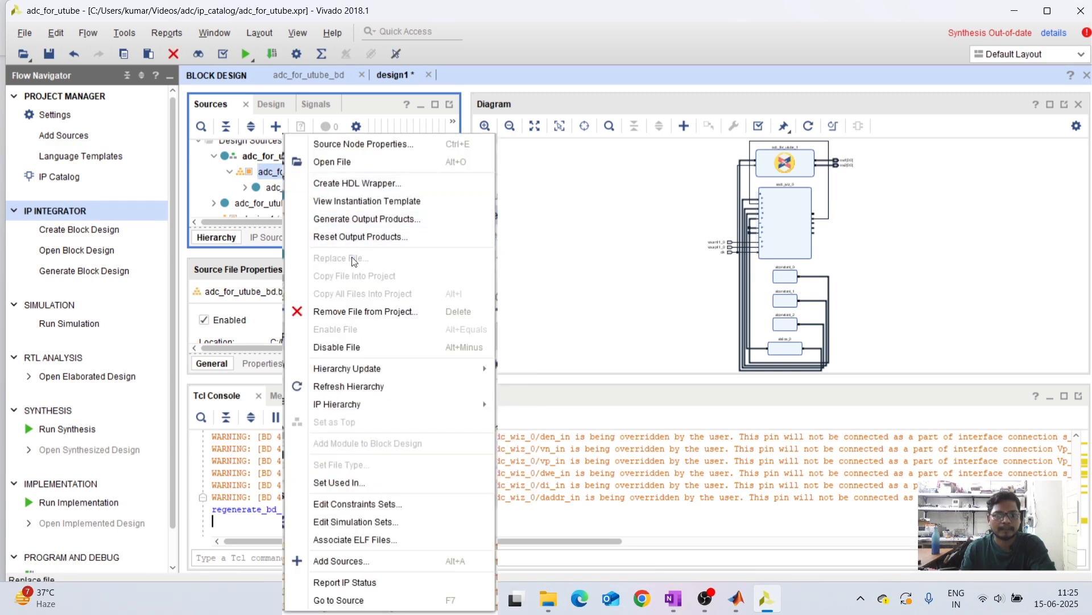
left_click(367, 313)
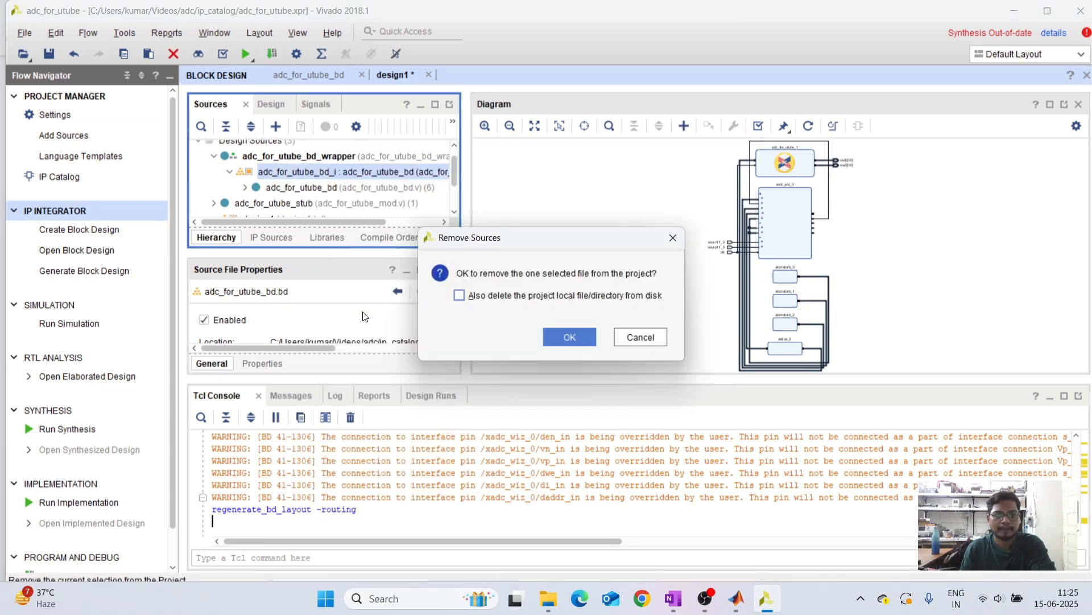
left_click(579, 336)
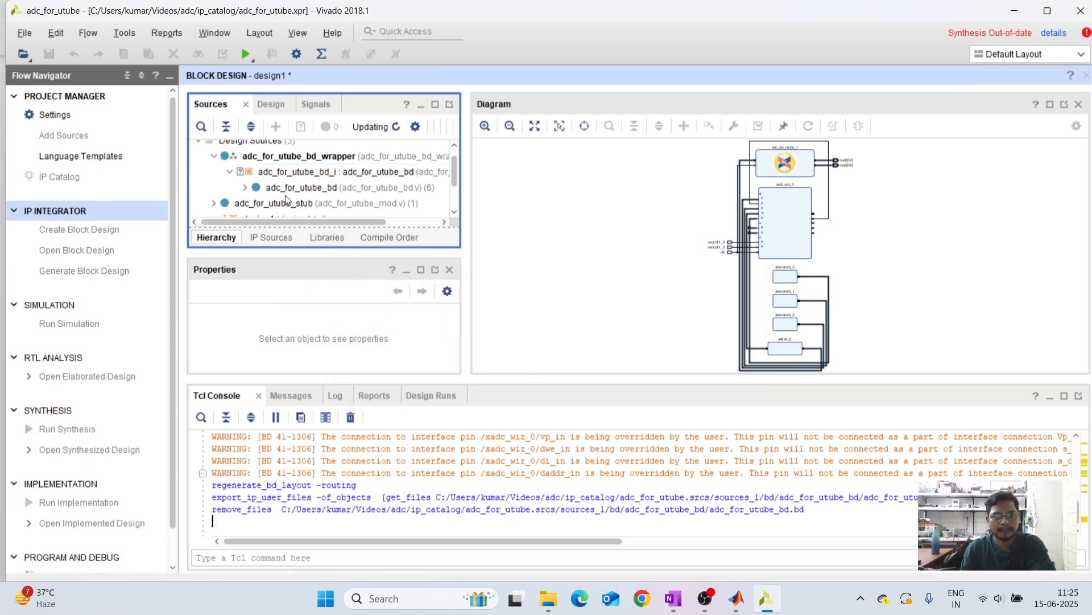
Remove the old adc_for_utube_bd_wrapper source file from the project
left_click(291, 161)
right_click(291, 161)
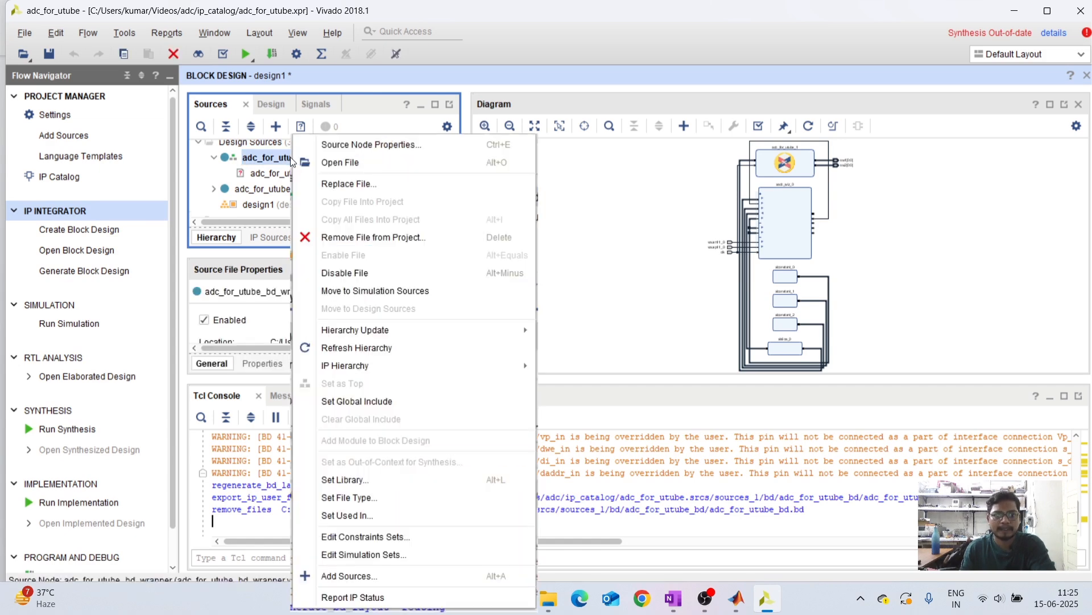
left_click(353, 239)
left_click(555, 335)
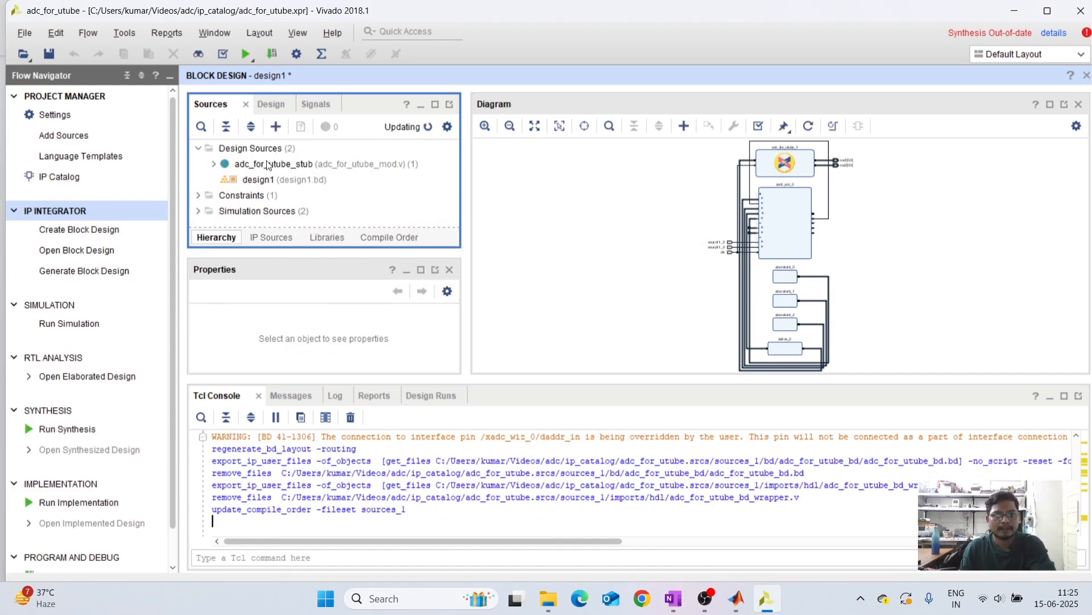
Remove the adc_for_utube_stub source from the project and let a new top module be picked automatically
left_click(267, 164)
right_click(267, 164)
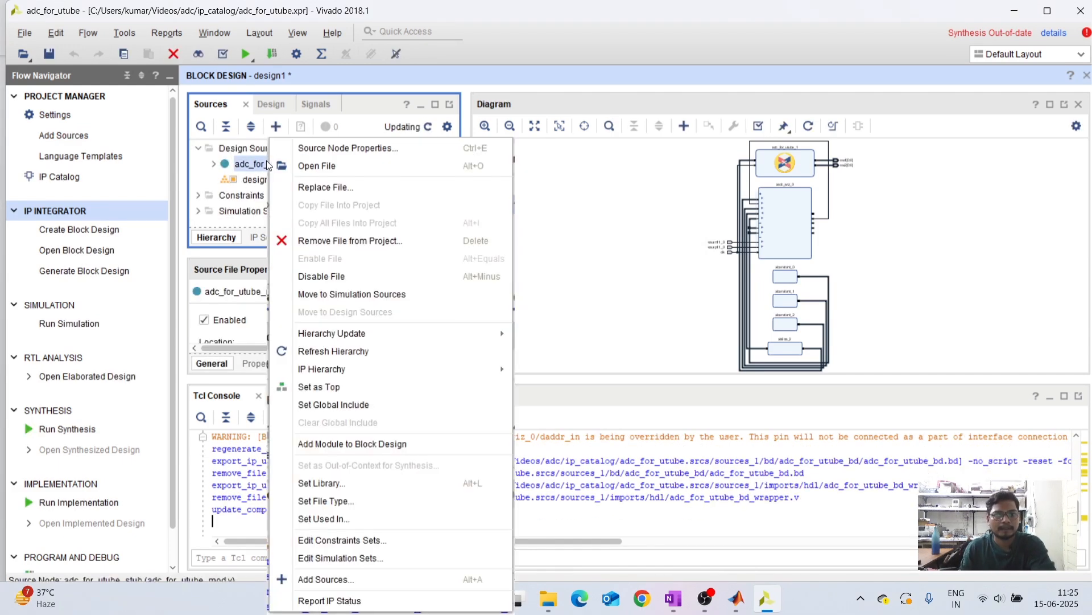
left_click(329, 242)
left_click(569, 339)
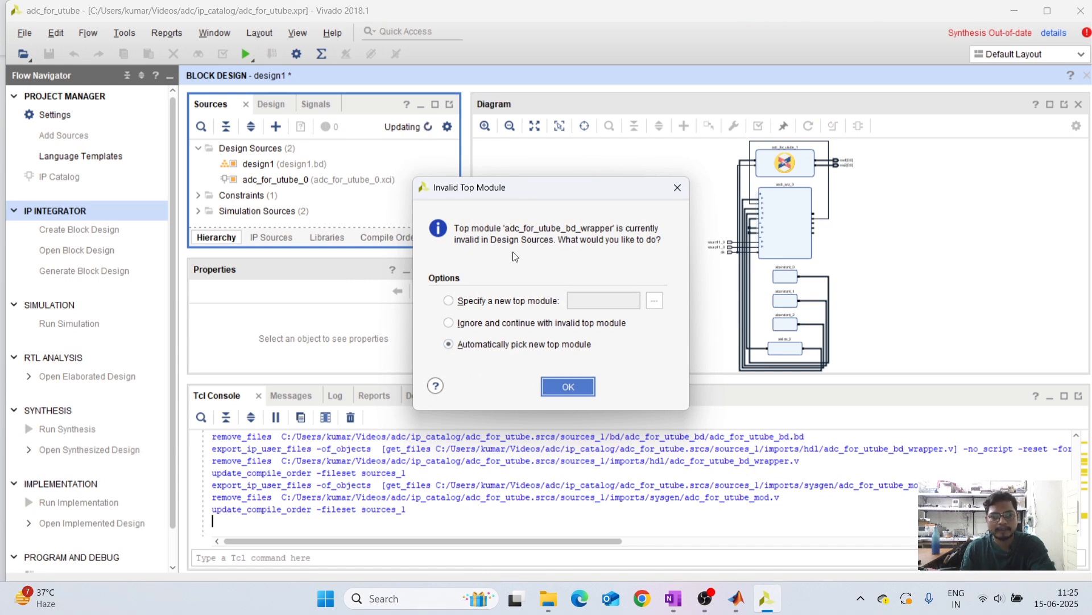
left_click(580, 387)
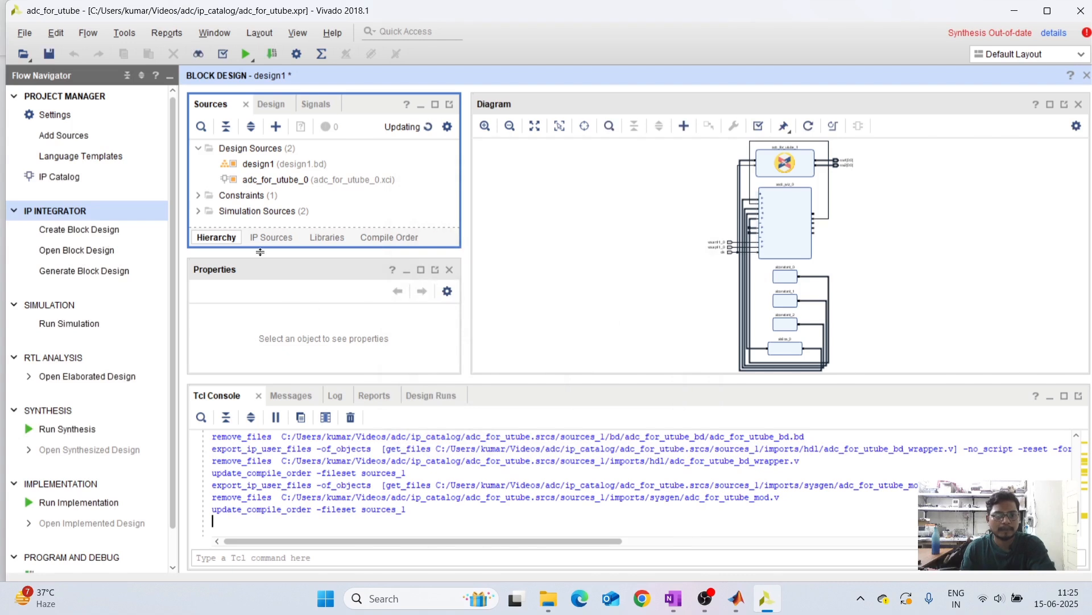
Remove the adc_for_utube_0 IP source from the project, keeping its files on disk
left_click(273, 181)
right_click(272, 181)
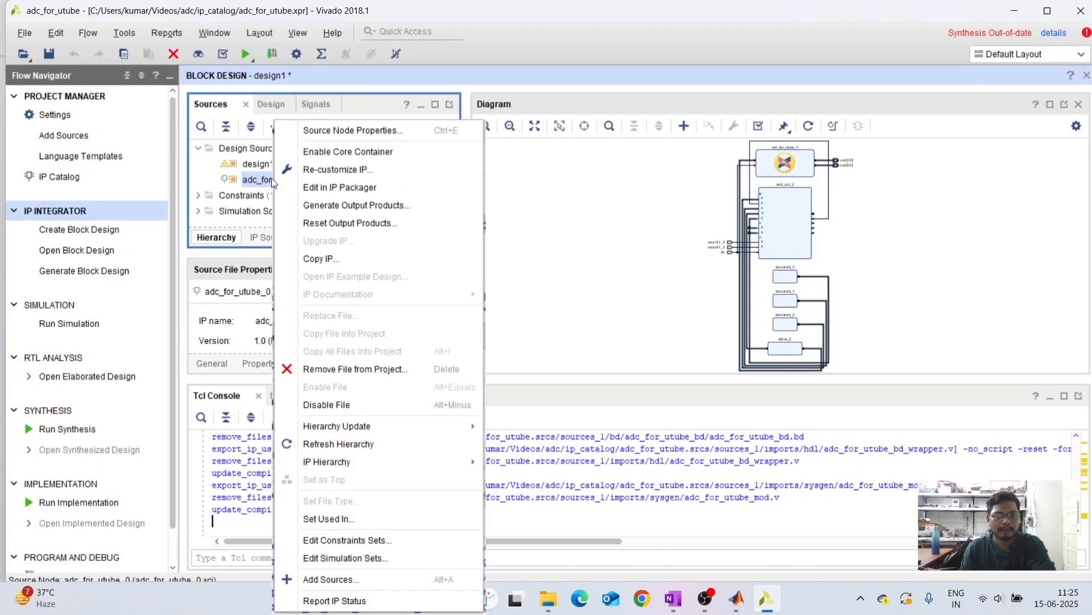
left_click(336, 368)
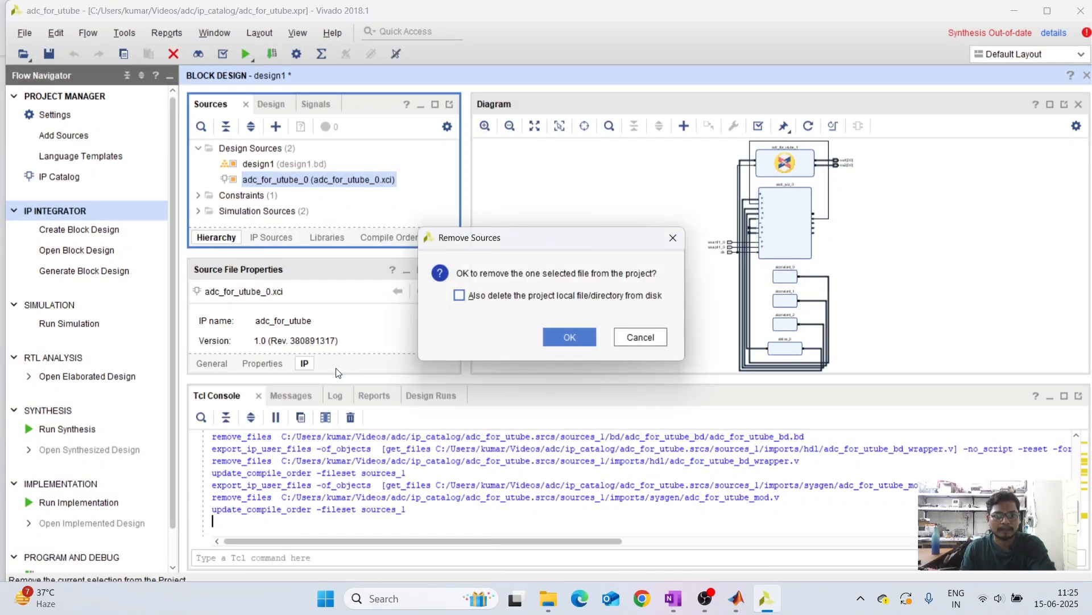
left_click(585, 345)
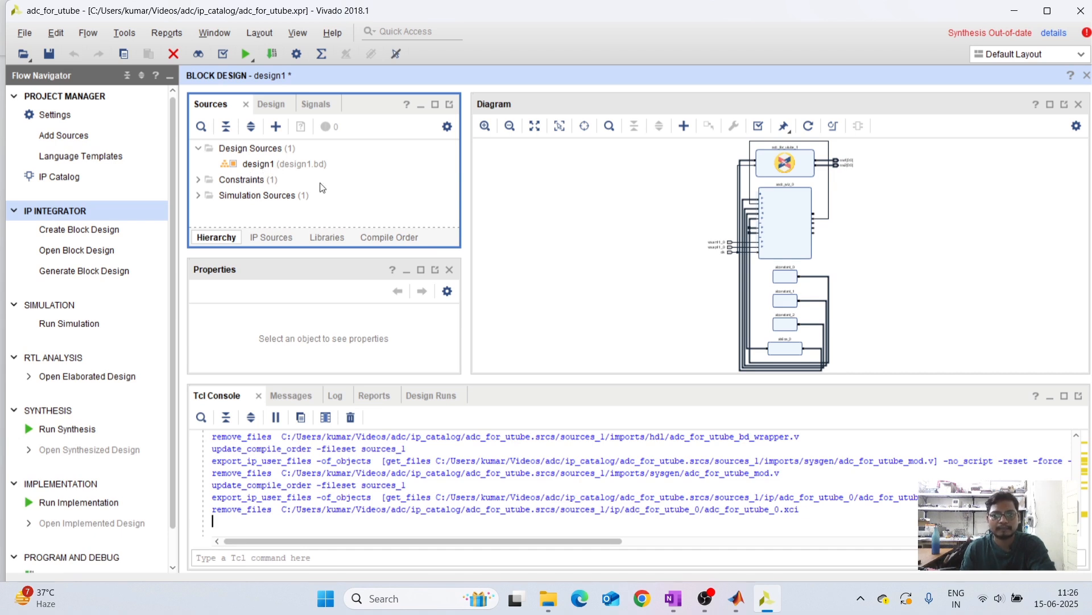
Create an HDL wrapper for the design1 block design, letting Vivado manage and auto-update it
left_click(267, 167)
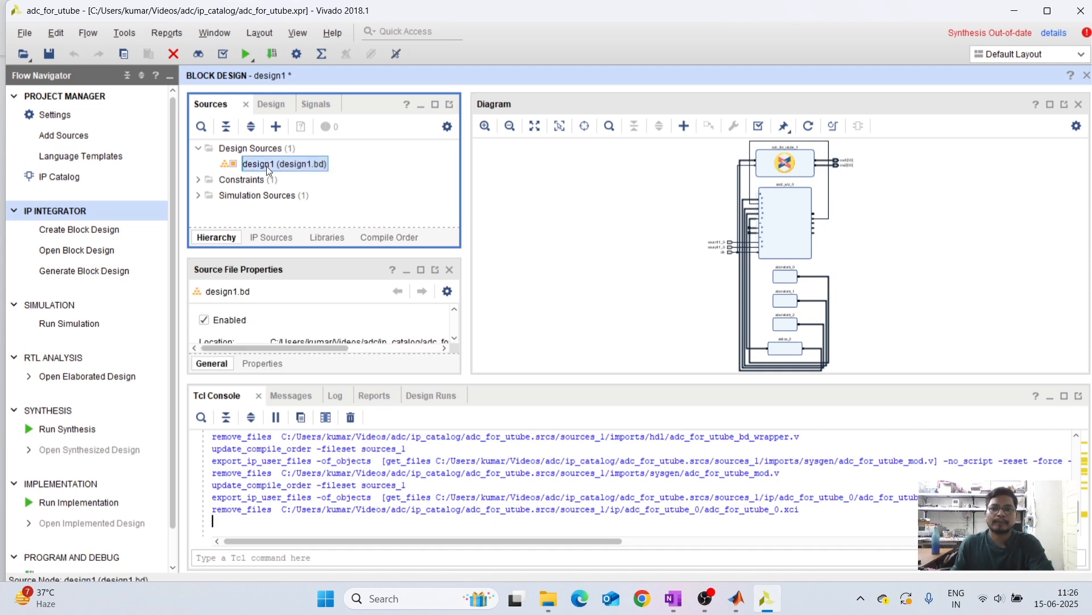
double_click(266, 166)
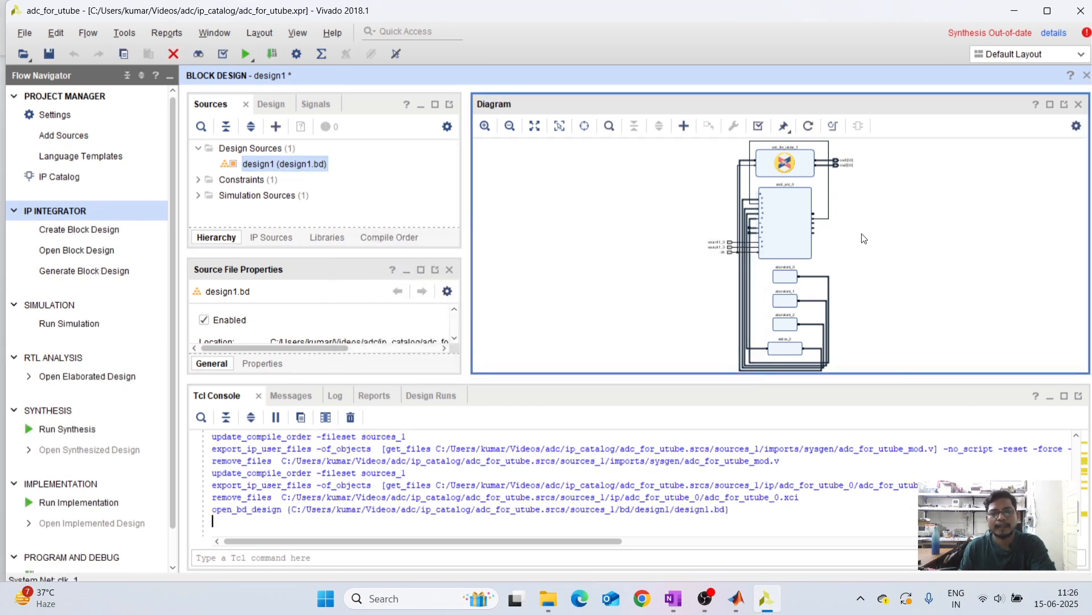
right_click(288, 169)
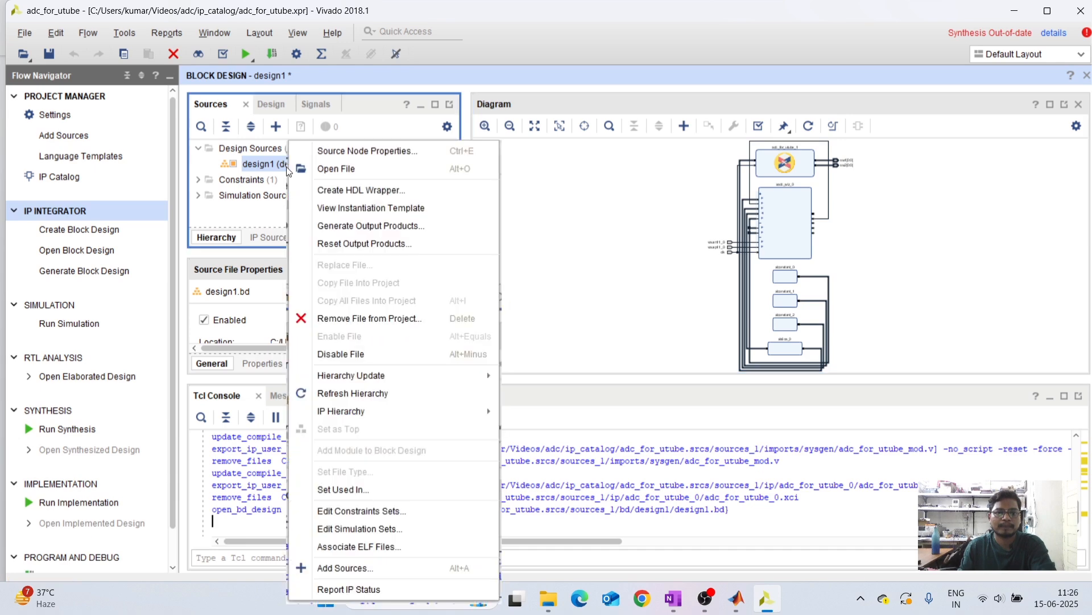
left_click(344, 194)
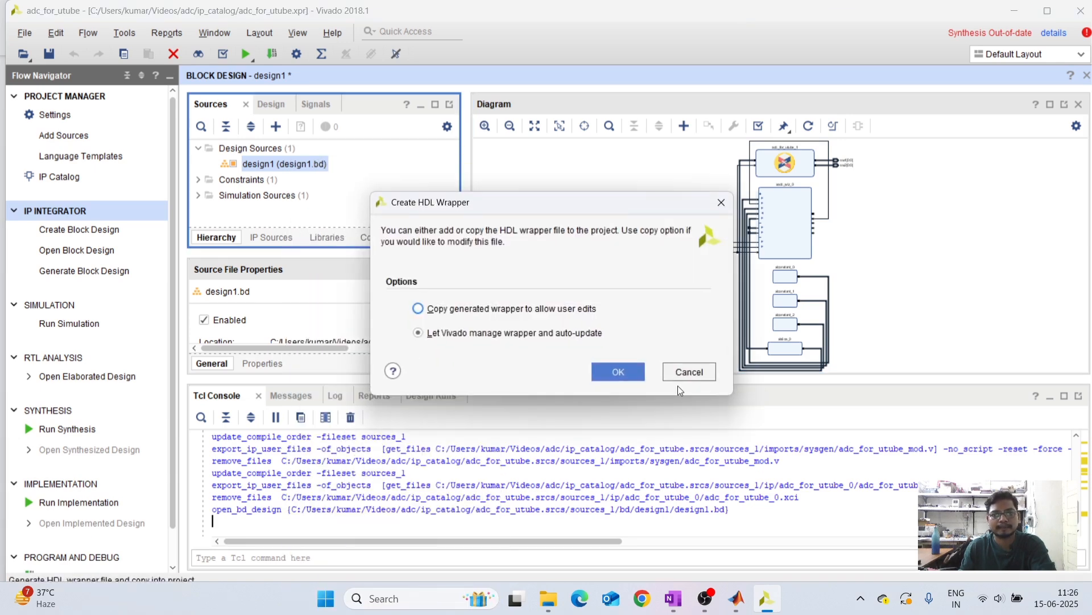
left_click(621, 376)
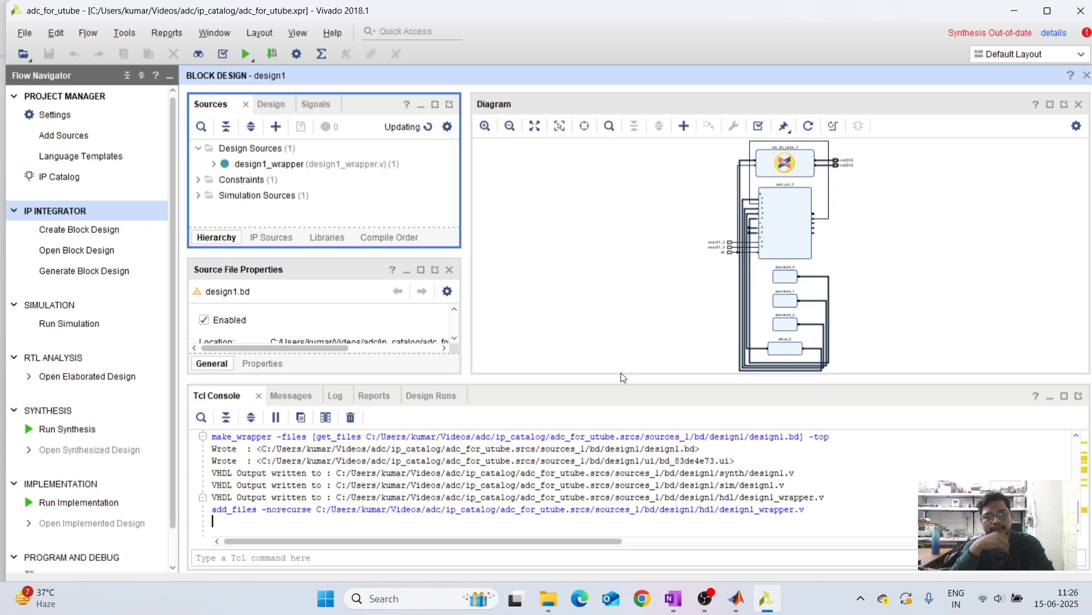
Generate the output products of the design1 block design using the Global synthesis option
left_click(215, 165)
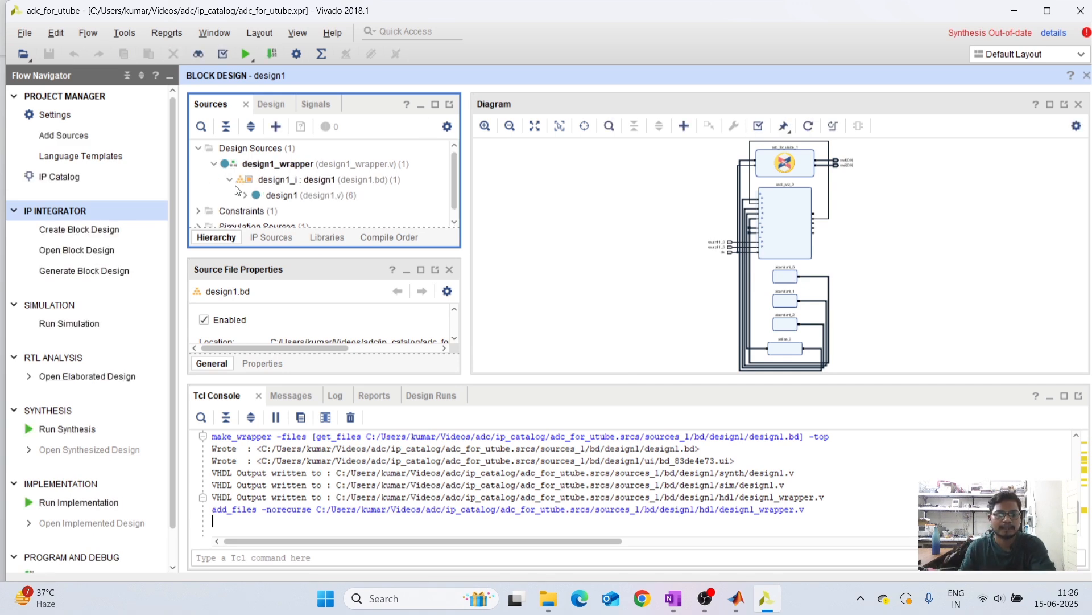
left_click(307, 181)
right_click(307, 181)
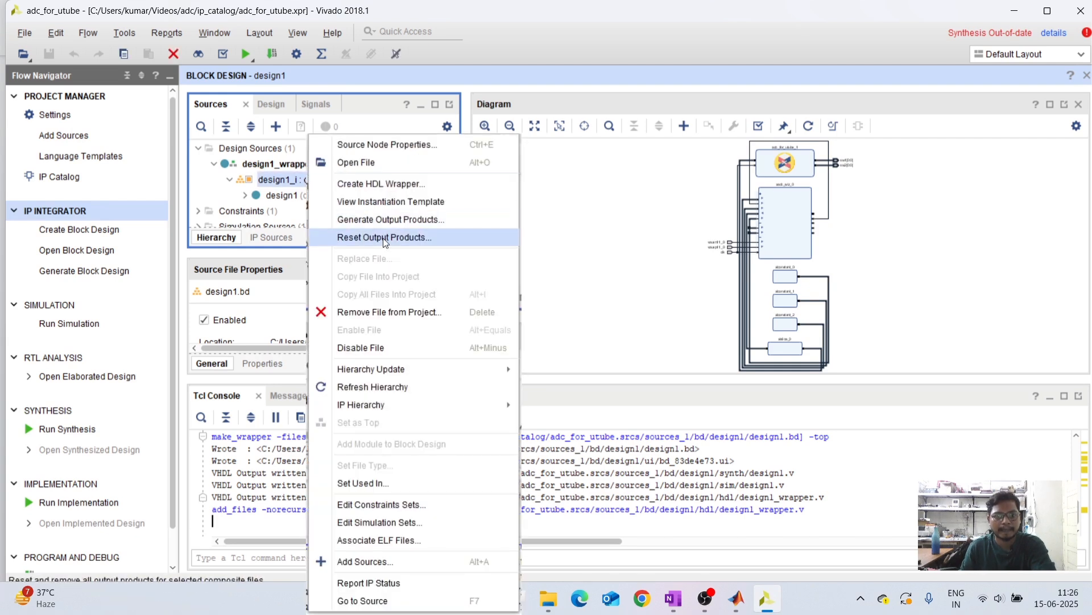
left_click(385, 222)
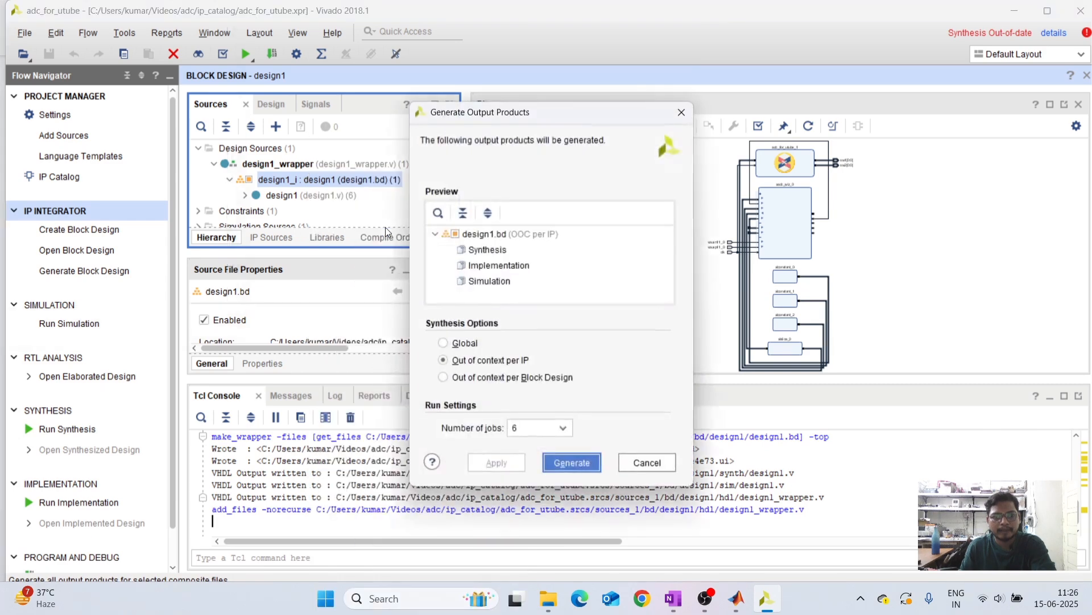
left_click(465, 345)
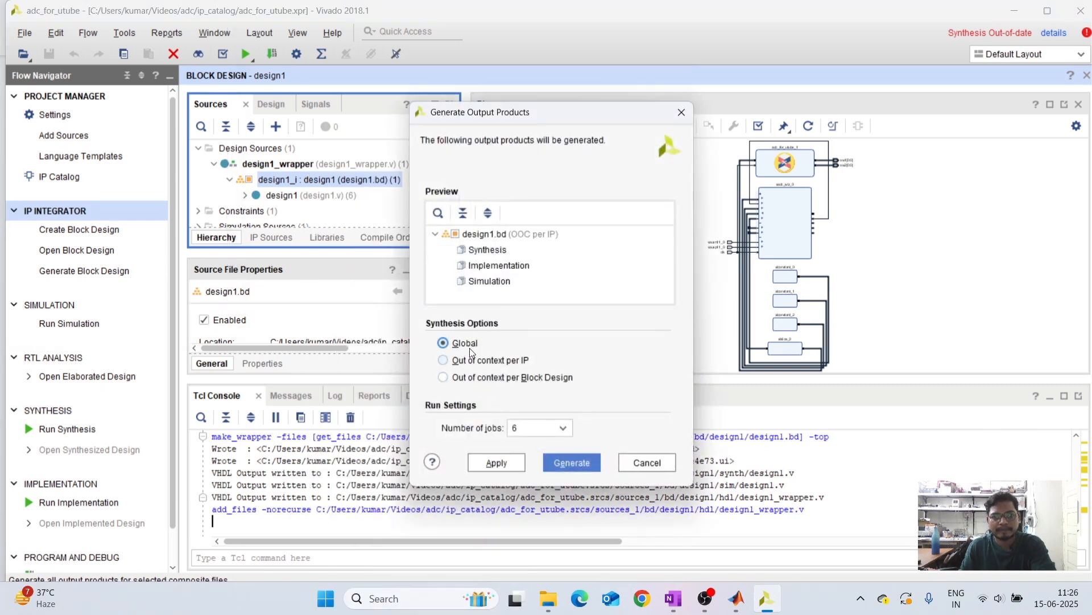
left_click(572, 462)
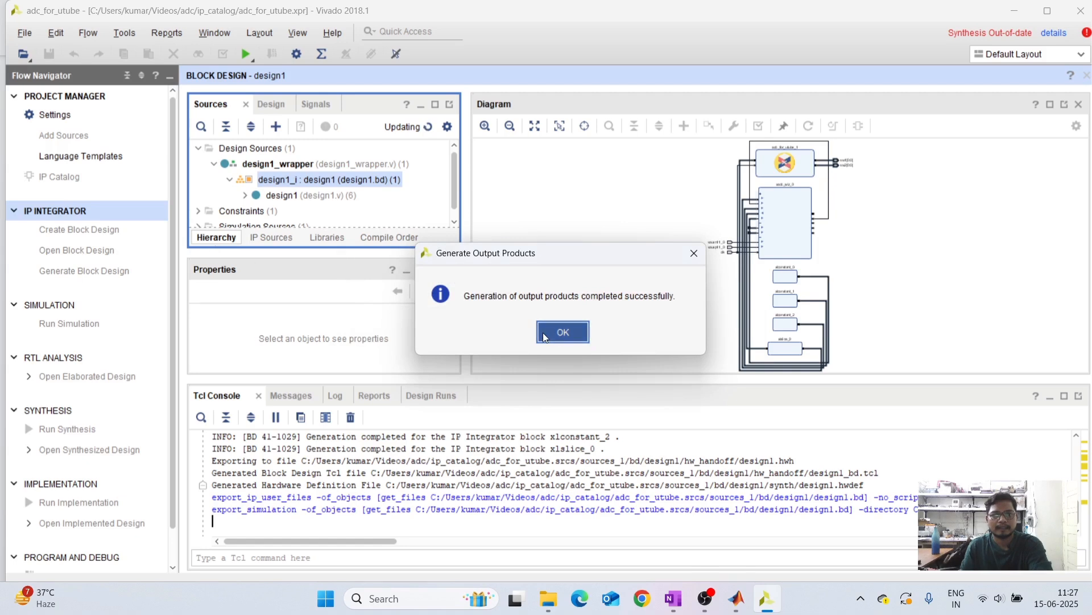
left_click(562, 332)
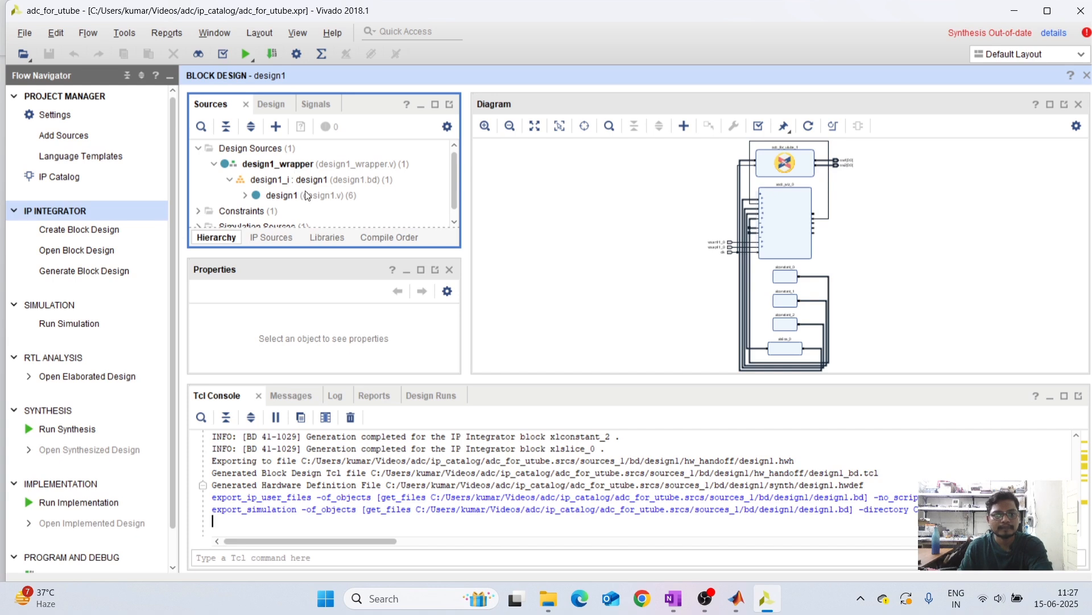
Run synthesis of design1_wrapper on the local host with 6 jobs
scroll(287, 195, "down", 1)
scroll(288, 198, "up", 1)
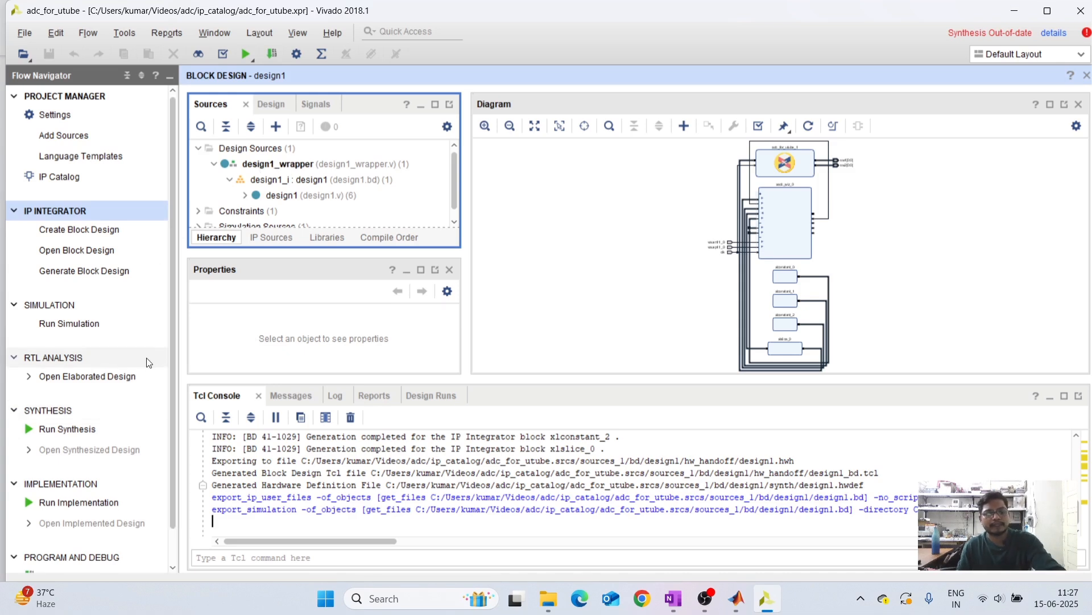
left_click(66, 432)
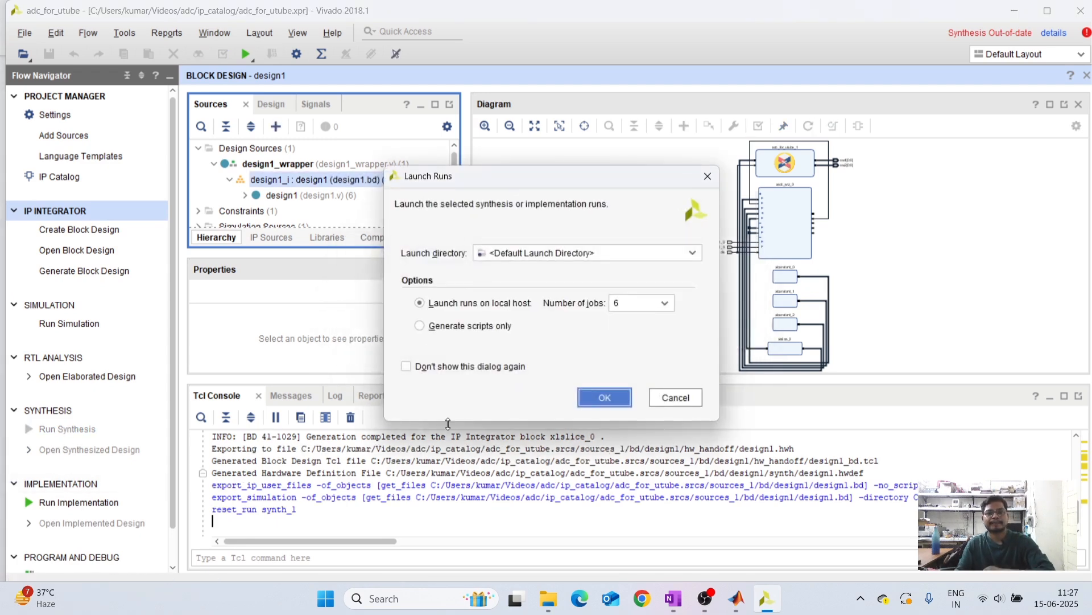
left_click(580, 400)
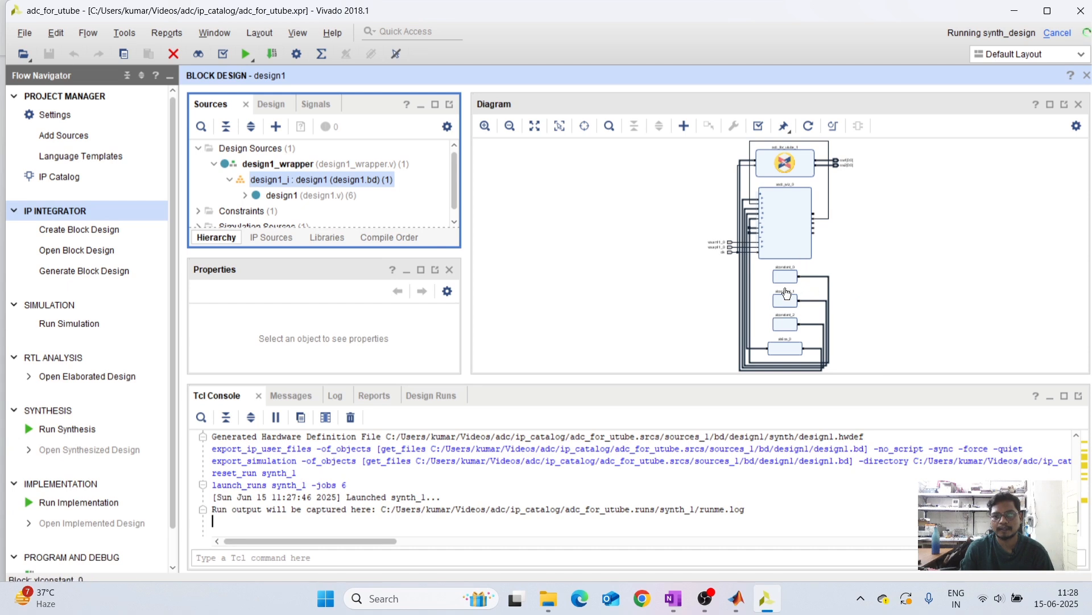
Move the three constant blocks beside the XADC Wizard and the slice block above them, and optimize the diagram's routing
left_click_drag(787, 283, 697, 217)
left_click_drag(782, 308, 697, 233)
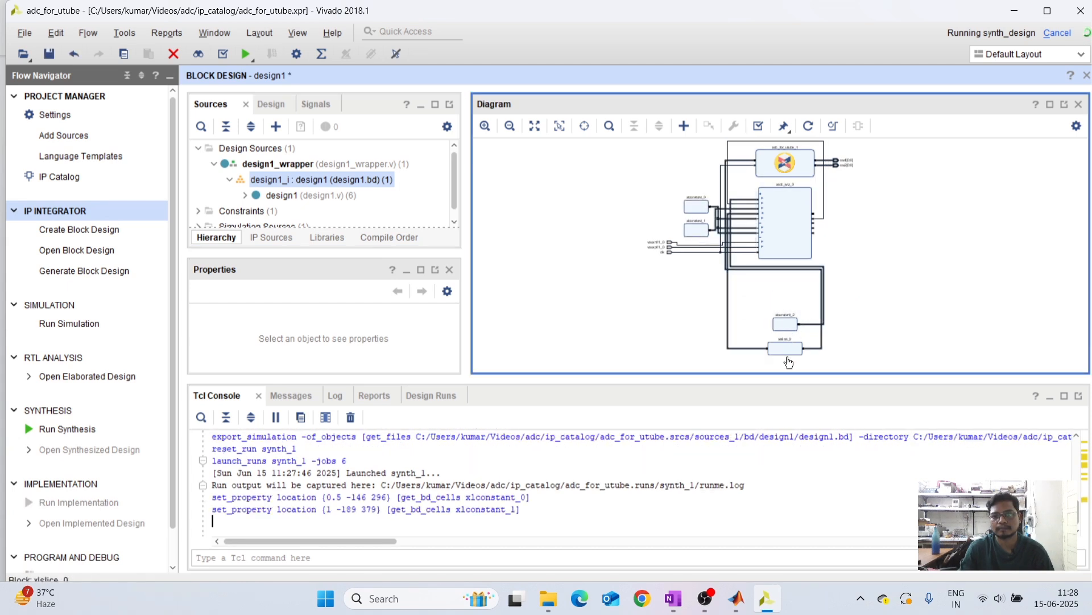
left_click_drag(796, 317, 697, 184)
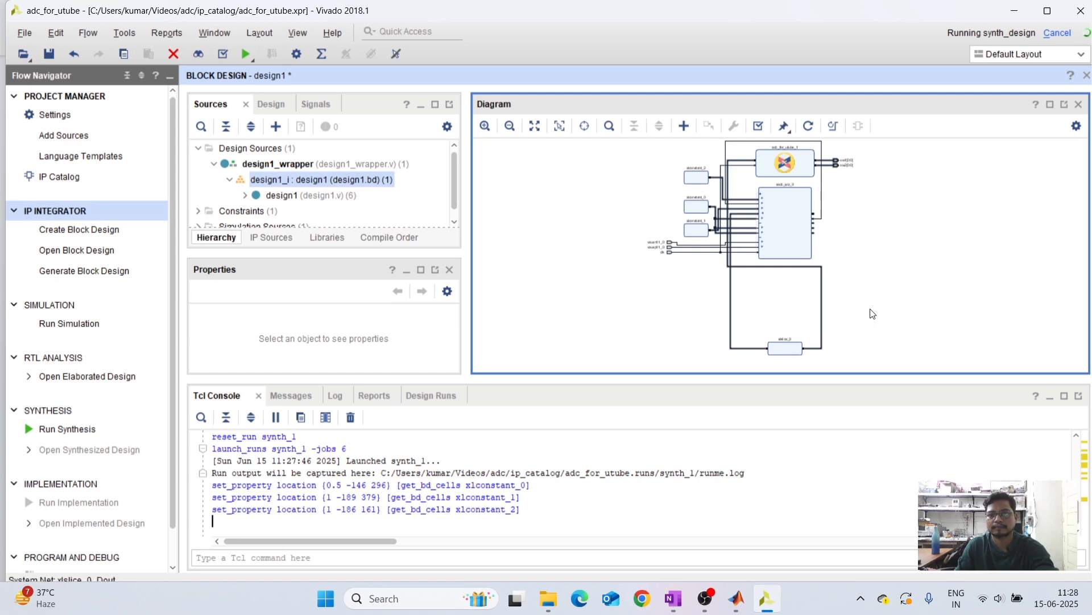
left_click_drag(782, 351, 739, 193)
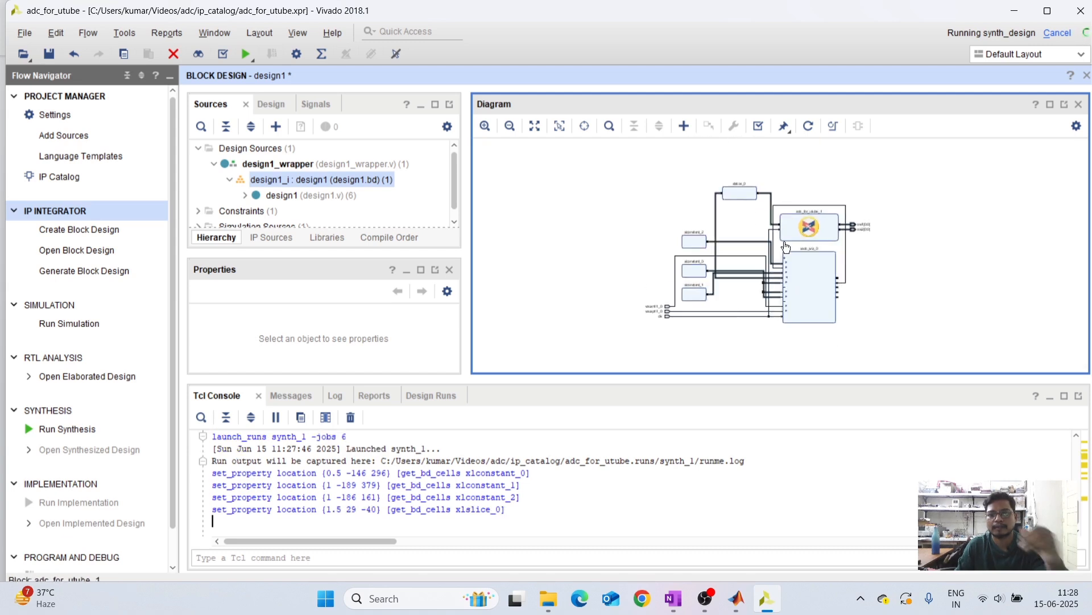
left_click(833, 126)
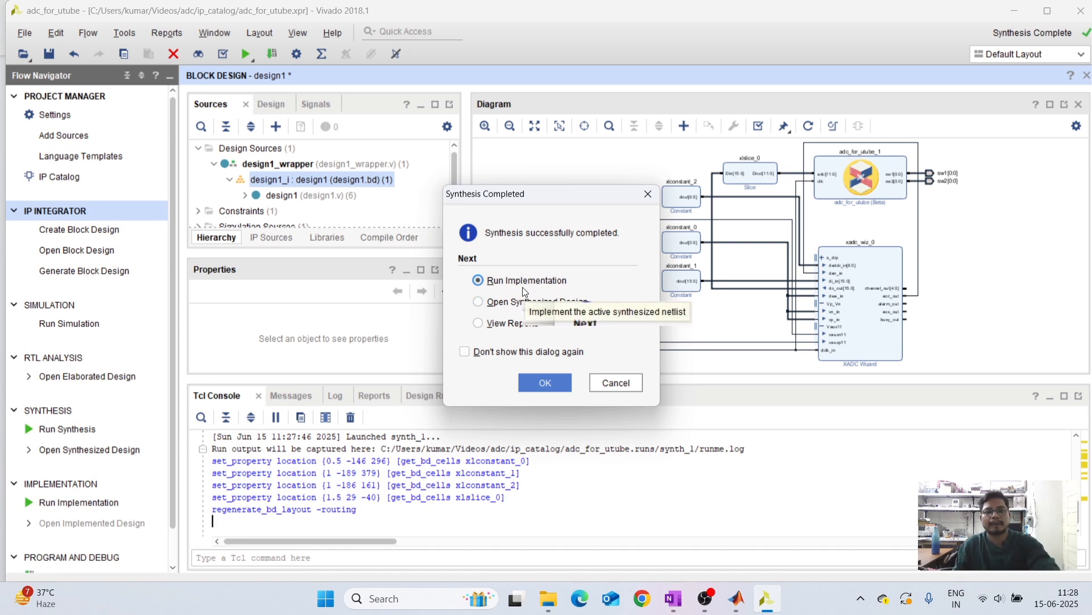
Open the schematic of the synthesized design without running implementation, saving the design1 block design first
left_click(623, 384)
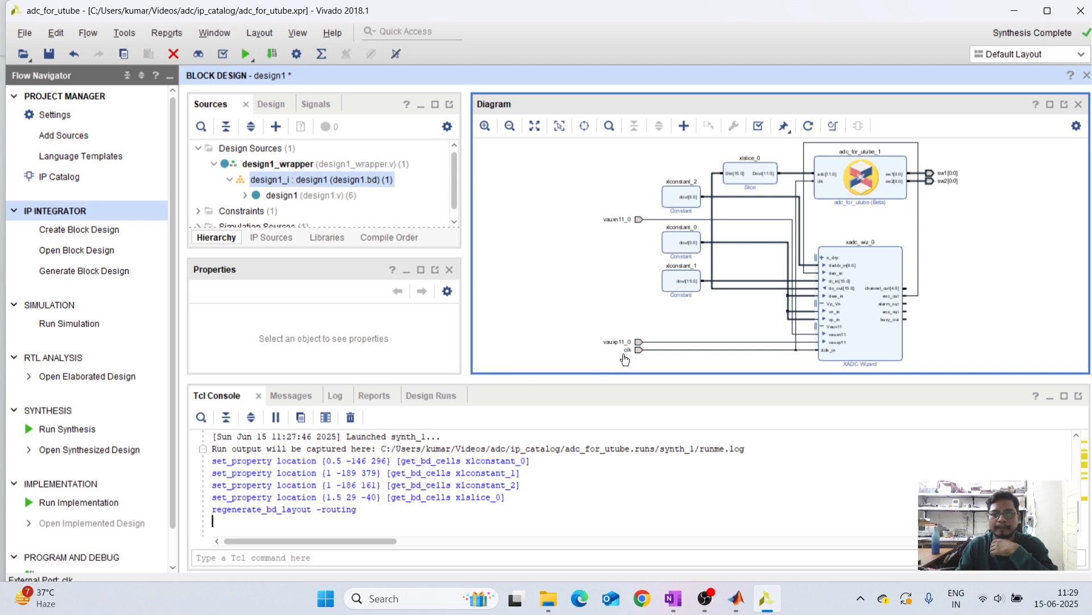
left_click(200, 211)
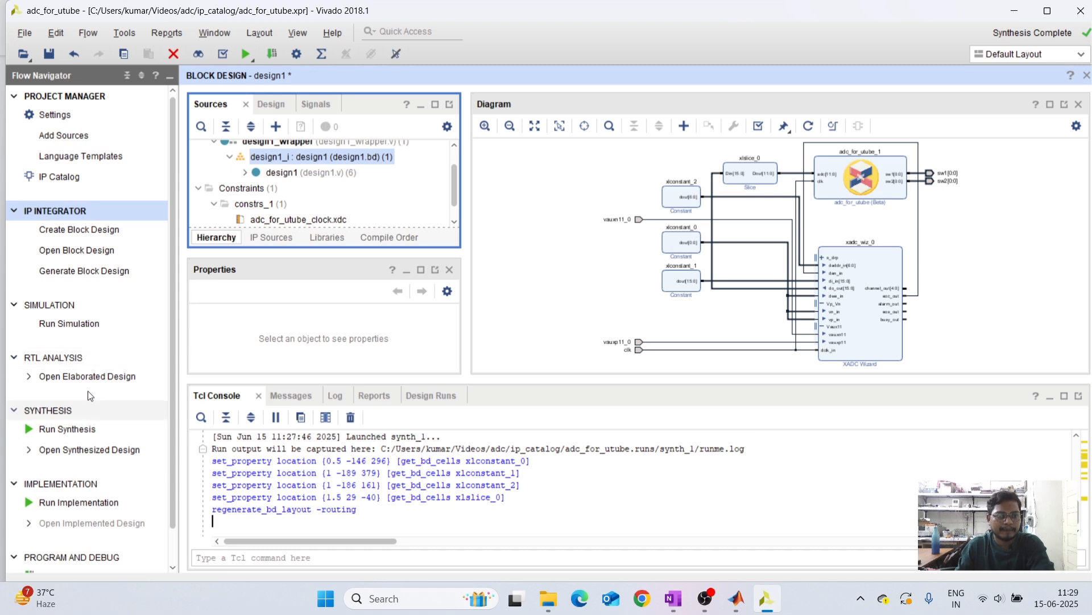
left_click(29, 450)
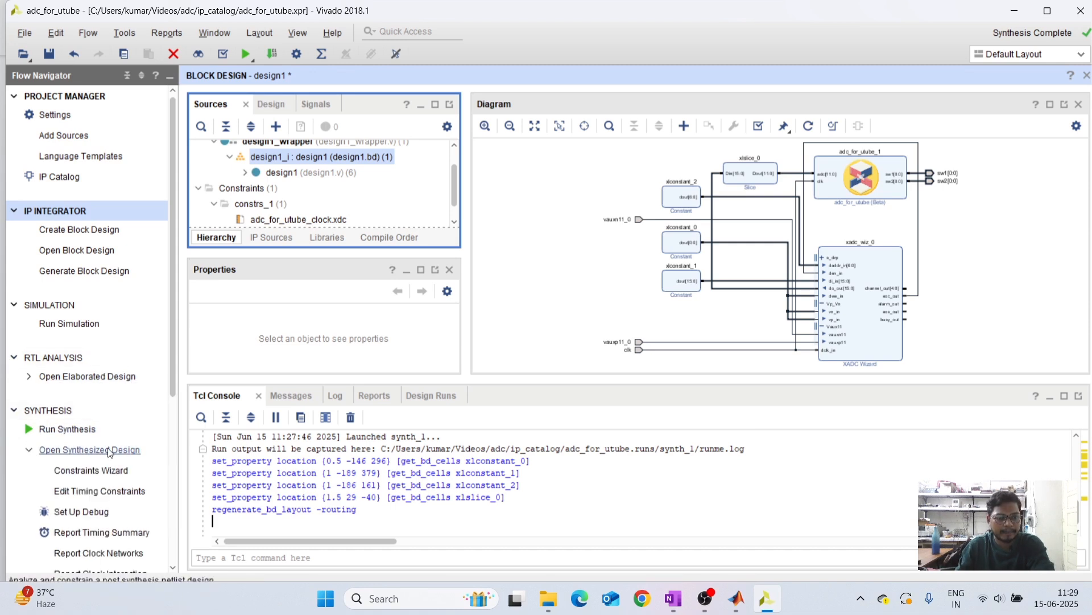
scroll(110, 453, "down", 4)
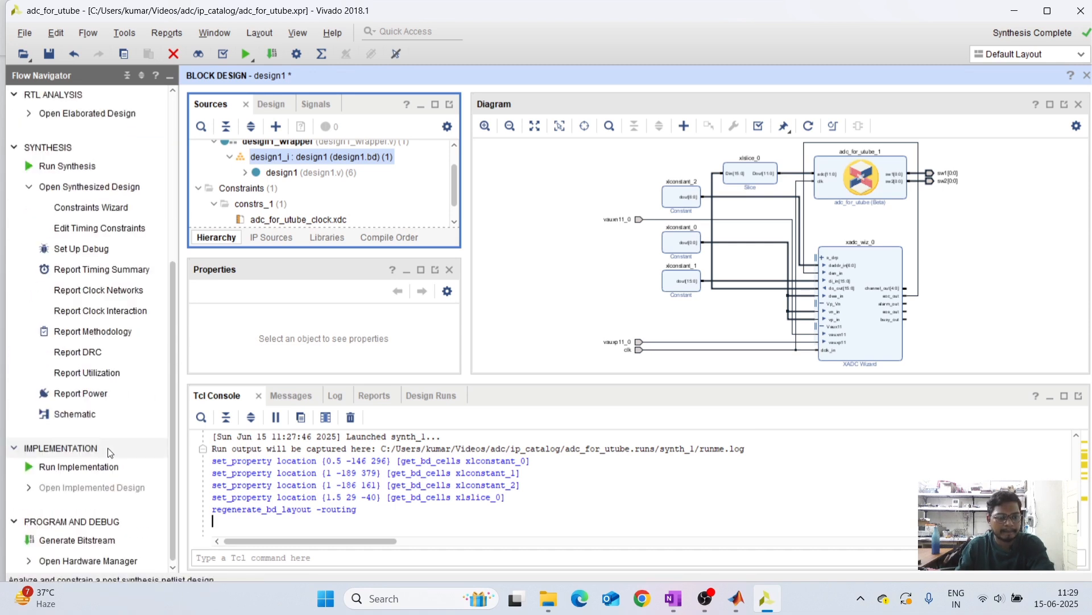
left_click(76, 416)
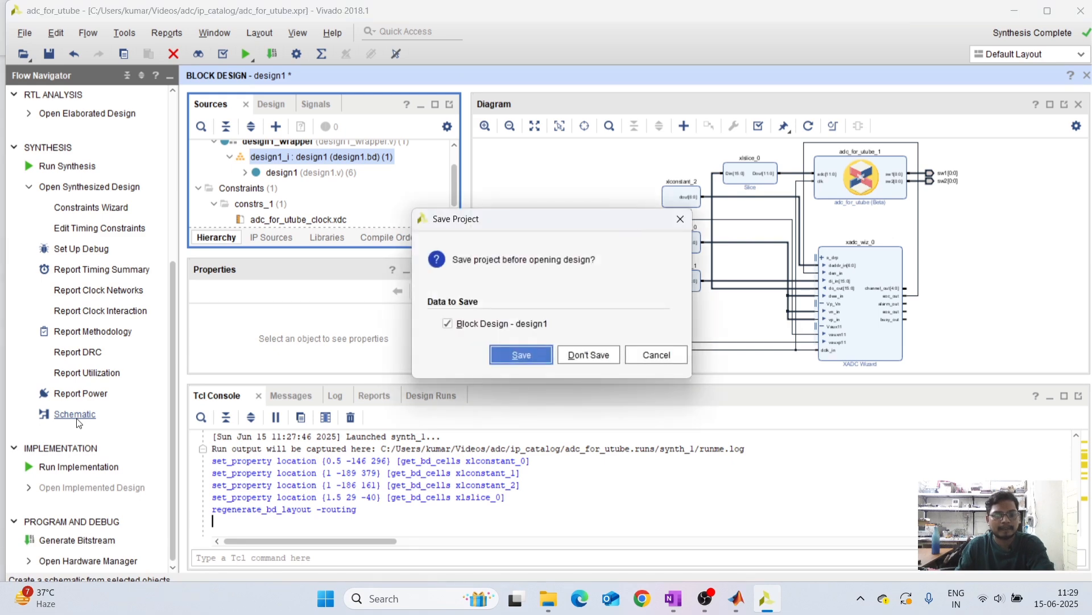
left_click(522, 356)
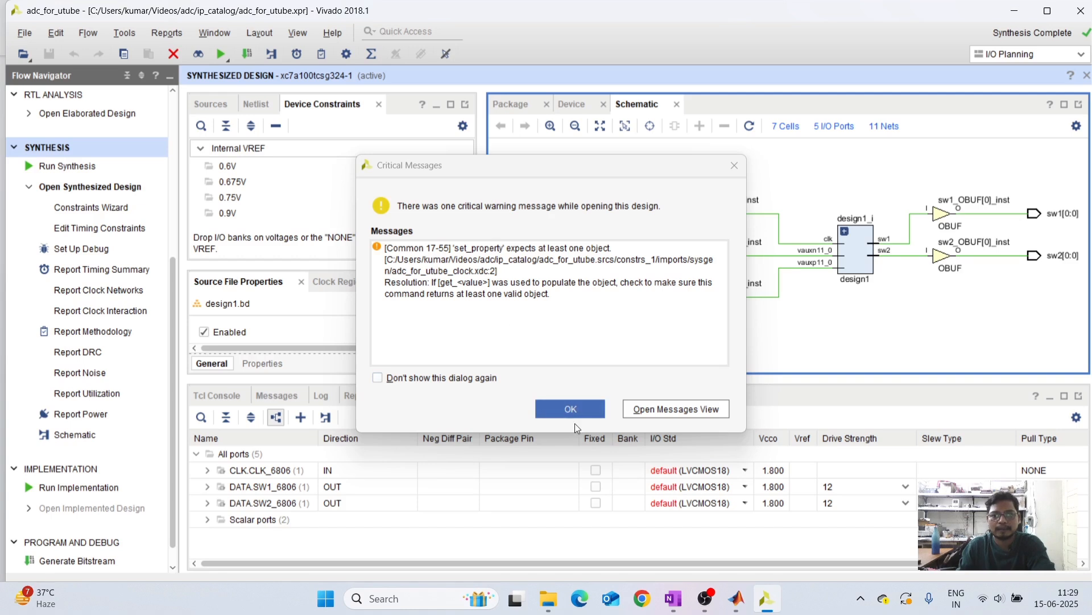
left_click(572, 408)
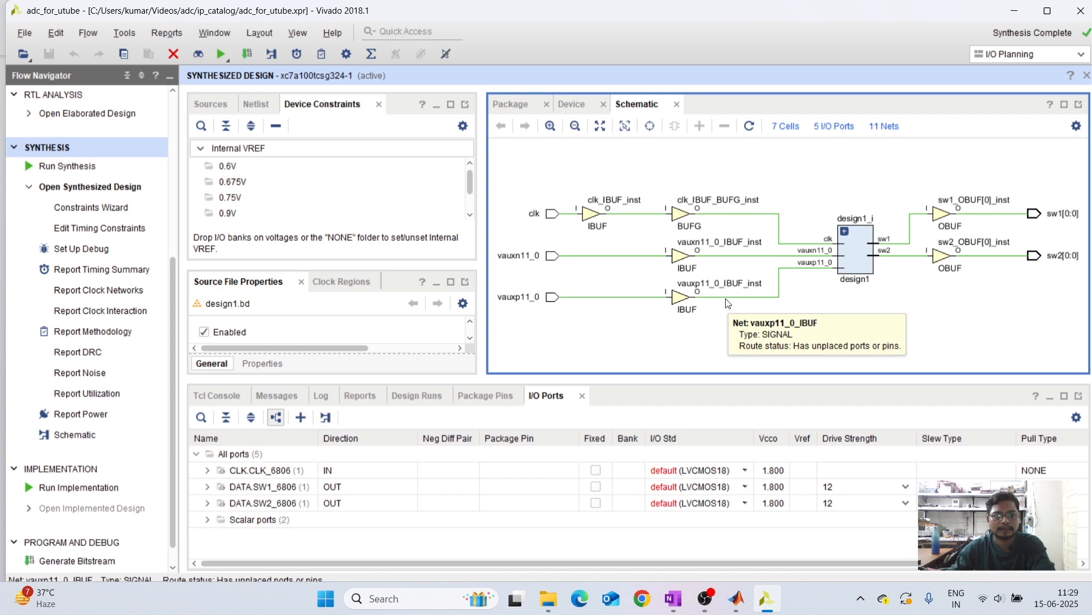
Use the I/O Planning layout and set the I/O standard of the CLK.CLK_6806 port group to LVCMOS33
left_click(1080, 56)
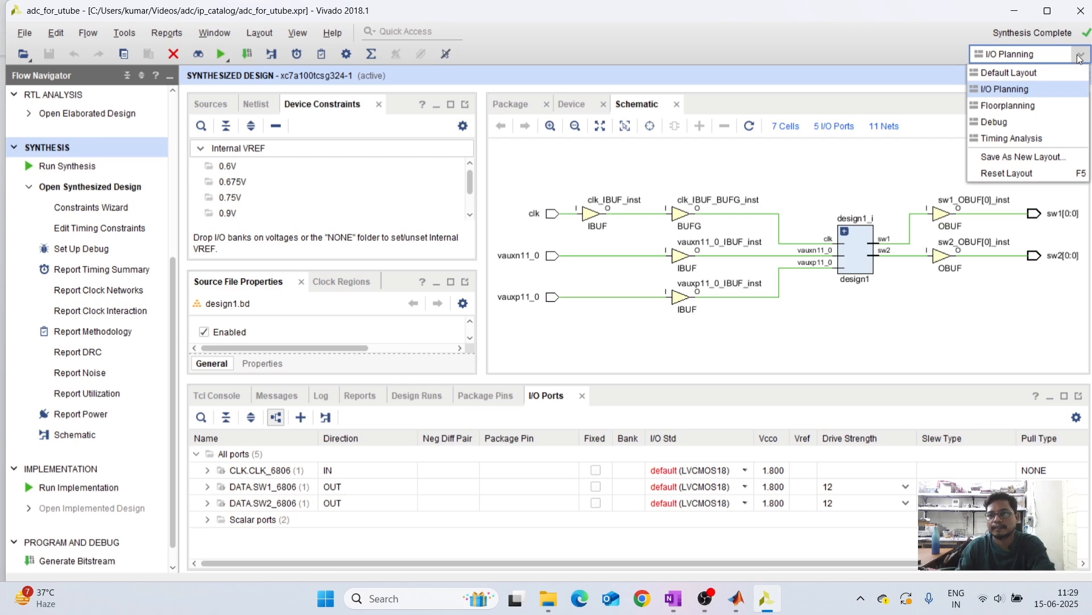
left_click(1033, 89)
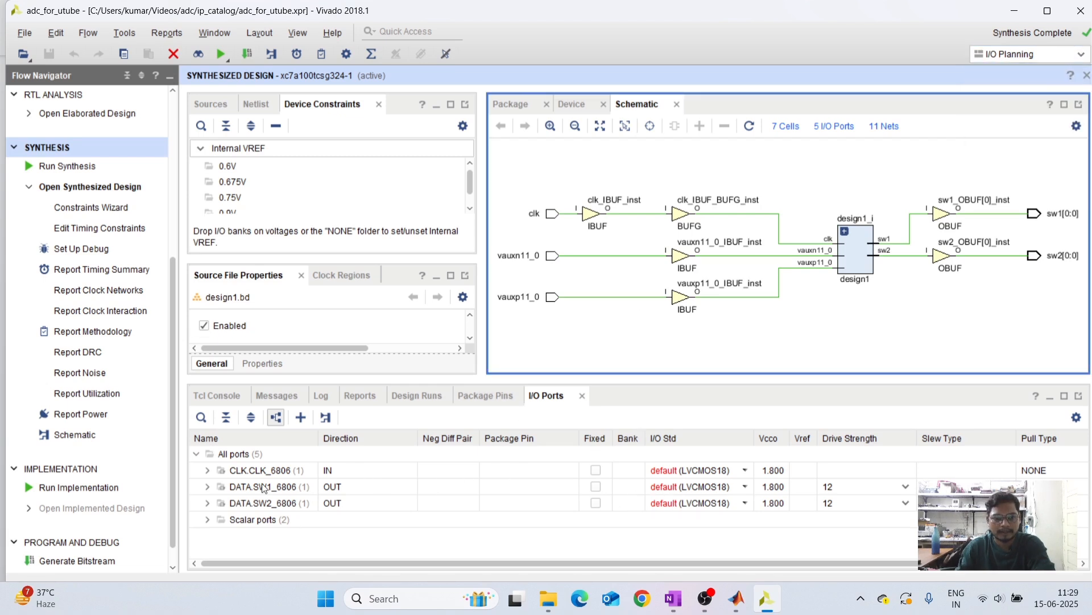
left_click(208, 471)
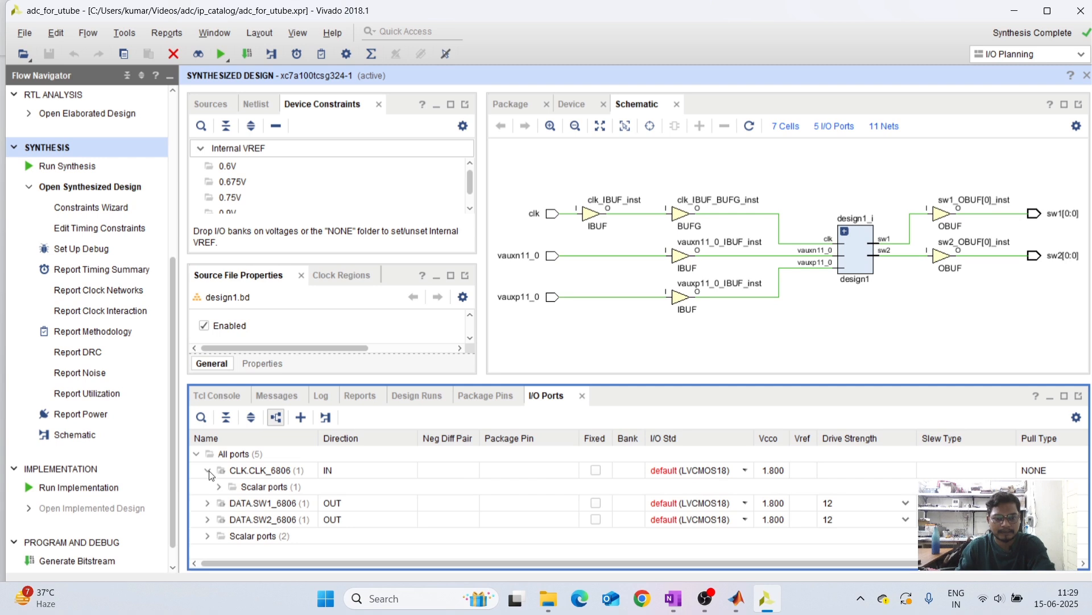
left_click(208, 470)
left_click(745, 487)
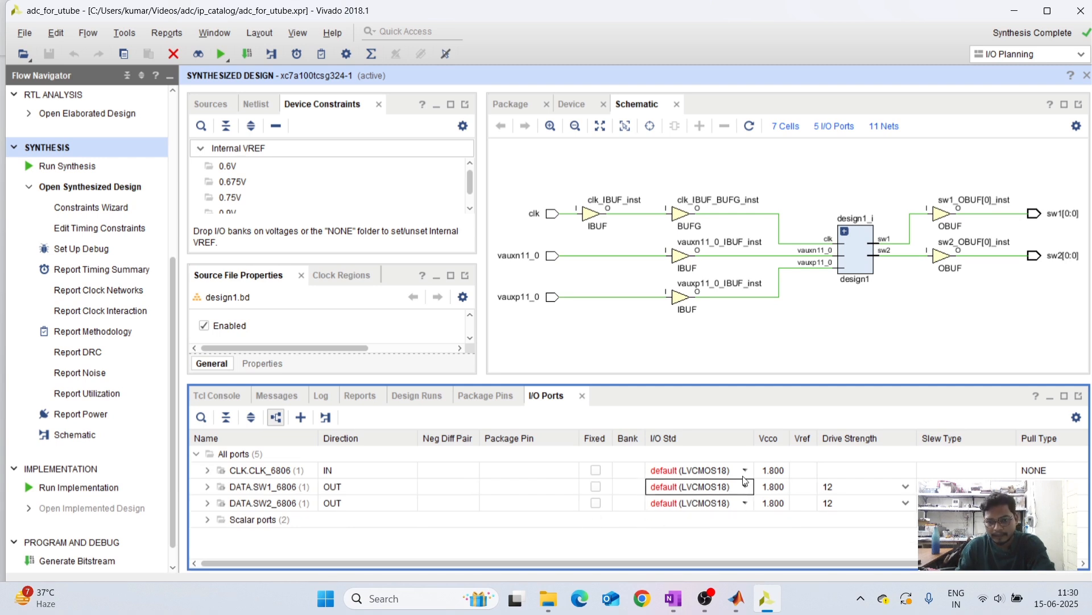
left_click(714, 504)
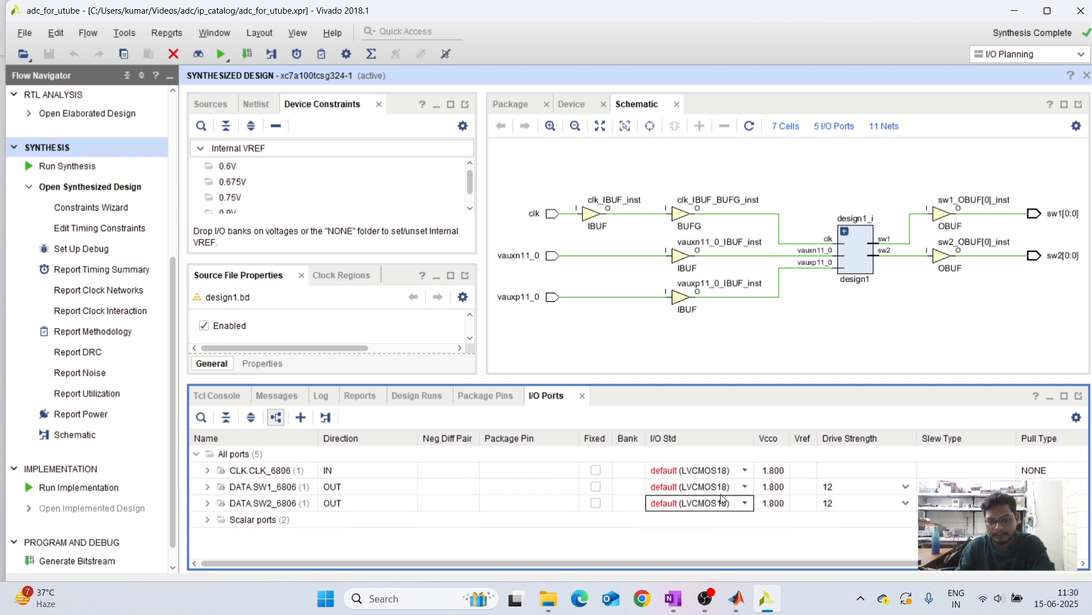
left_click(714, 470)
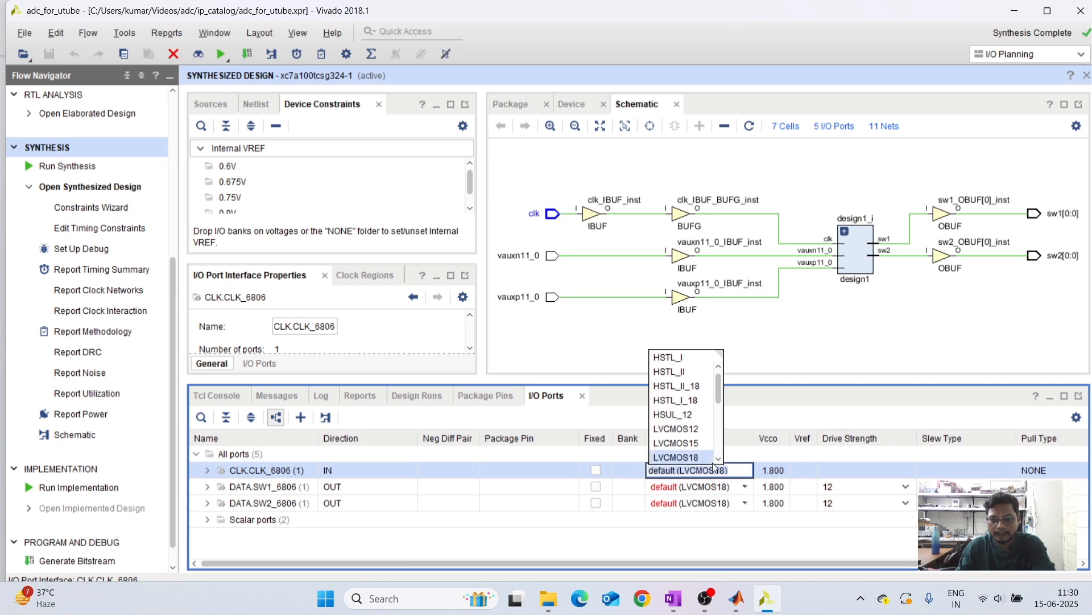
scroll(711, 455, "down", 2)
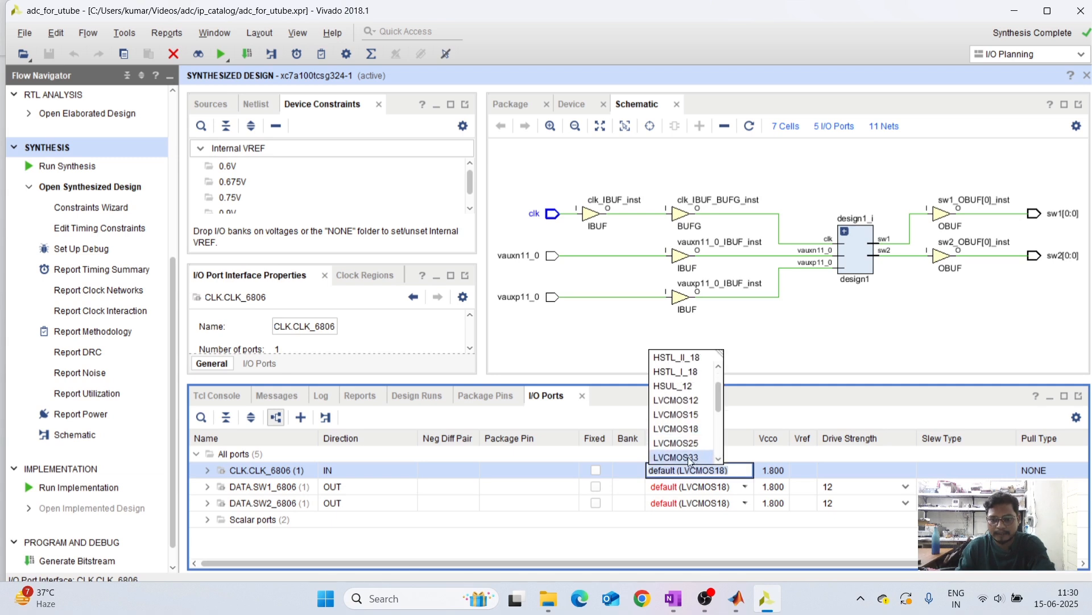
left_click(688, 456)
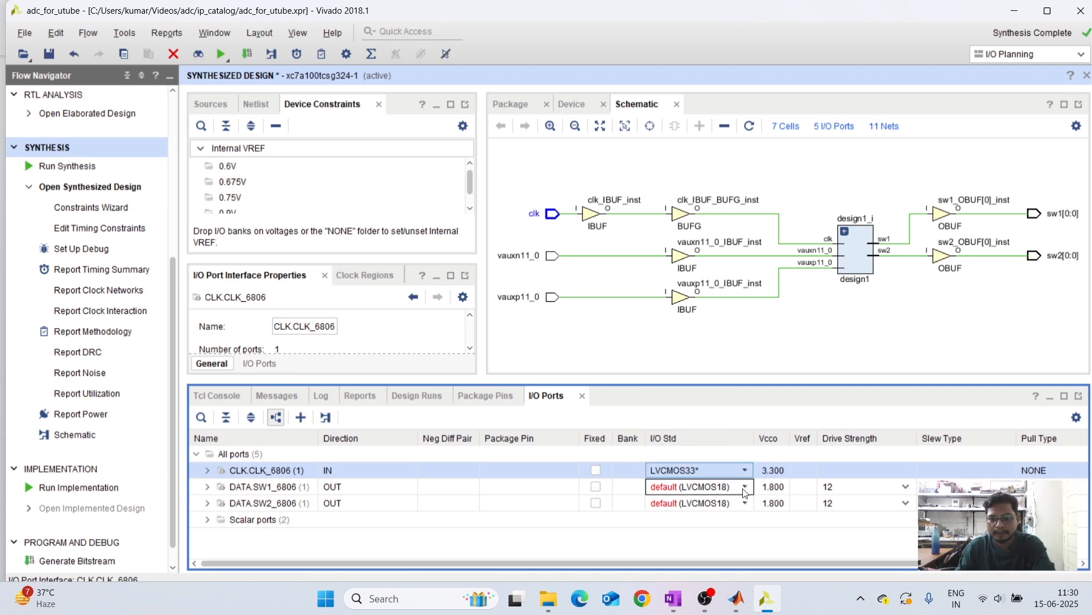
Set the I/O standard of the DATA.SW1_6806 and DATA.SW2_6806 output port groups to LVCMOS33
left_click(744, 487)
left_click(697, 473)
left_click(748, 503)
left_click(749, 503)
left_click(688, 490)
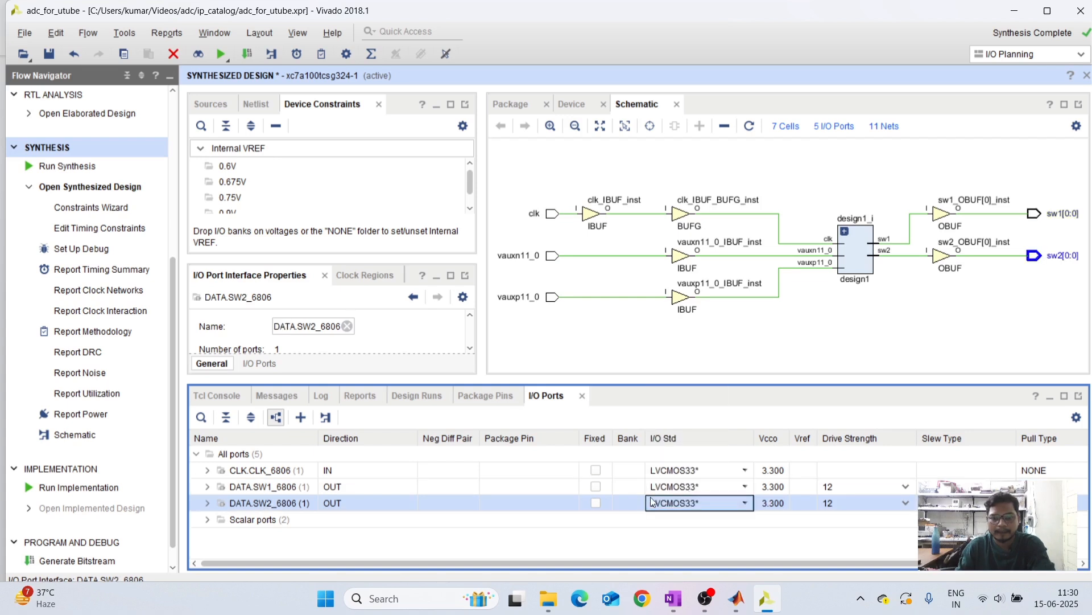
Assign package pin E3 to the clk input port
left_click(207, 470)
left_click(218, 488)
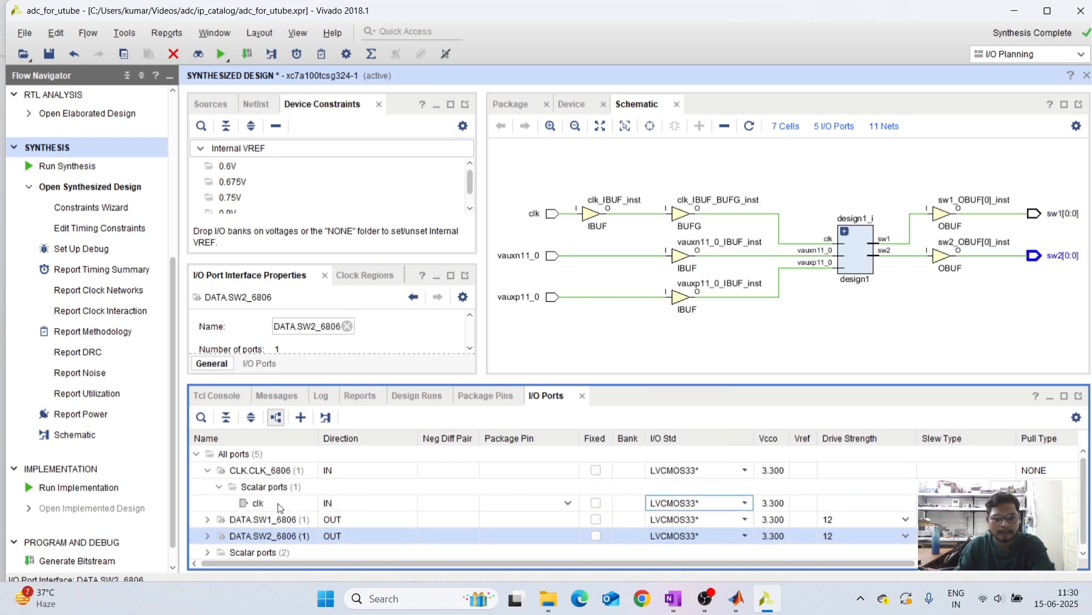
left_click(508, 504)
left_click(518, 505)
type("e")
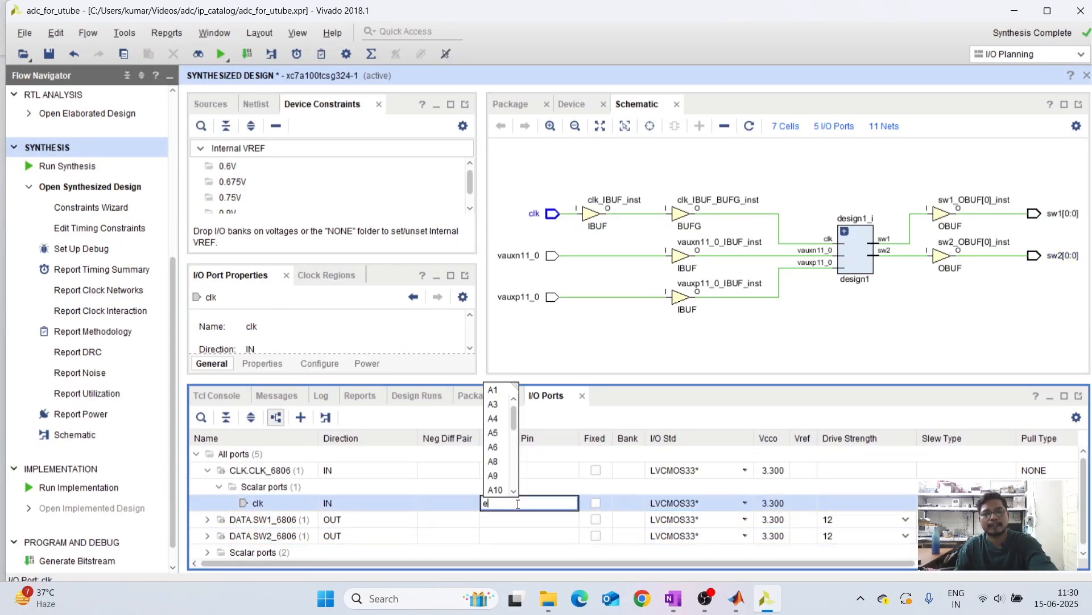
type("3")
key("Return")
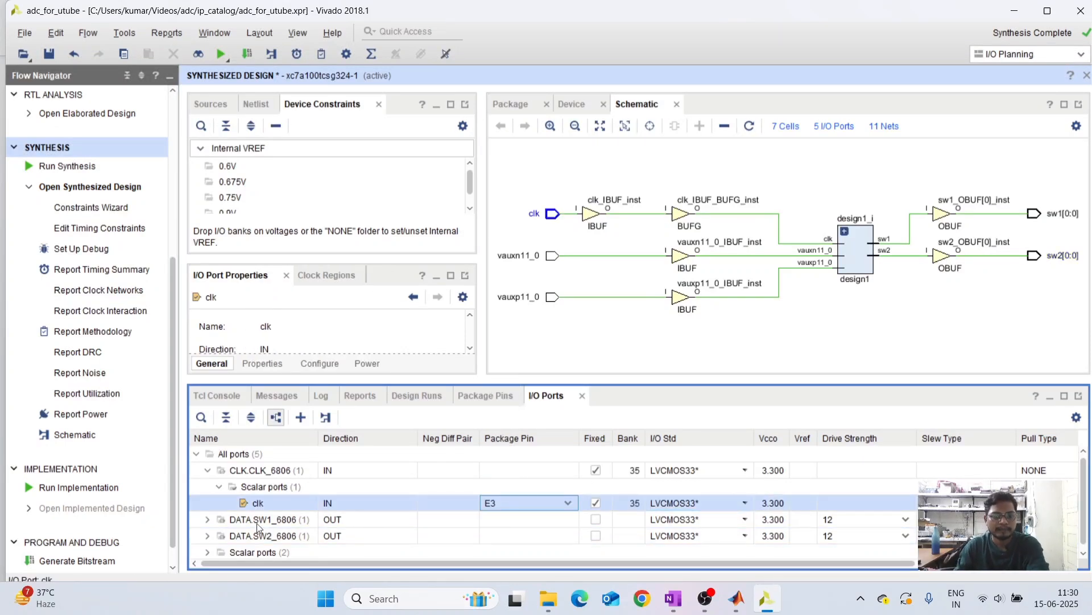
Assign package pin G14 to the sw1[0] output port in the DATA.SW1_6806 group
left_click(207, 519)
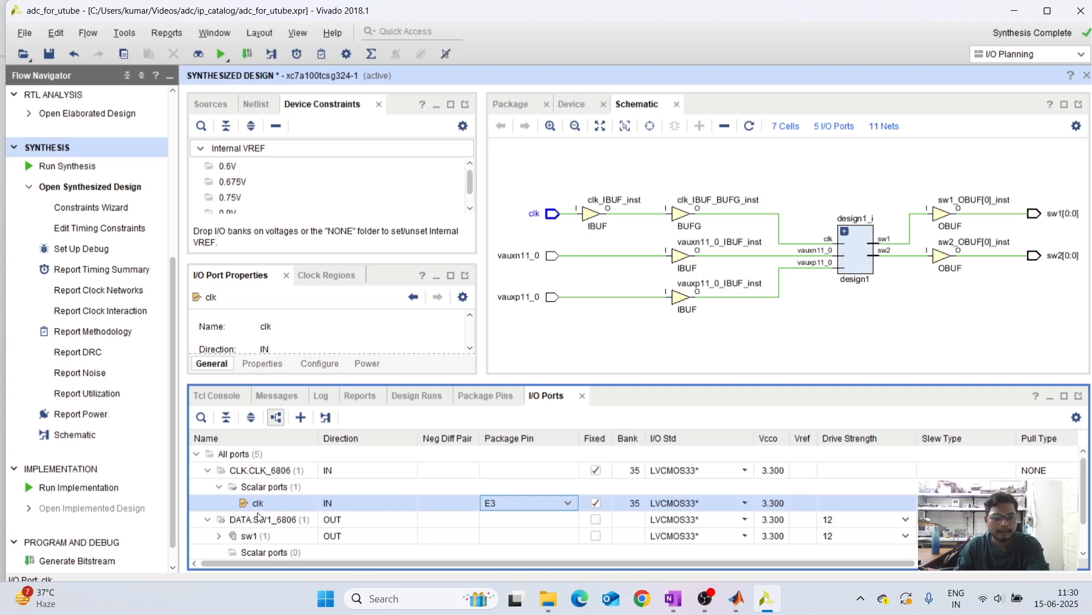
scroll(237, 518, "down", 1)
left_click(219, 500)
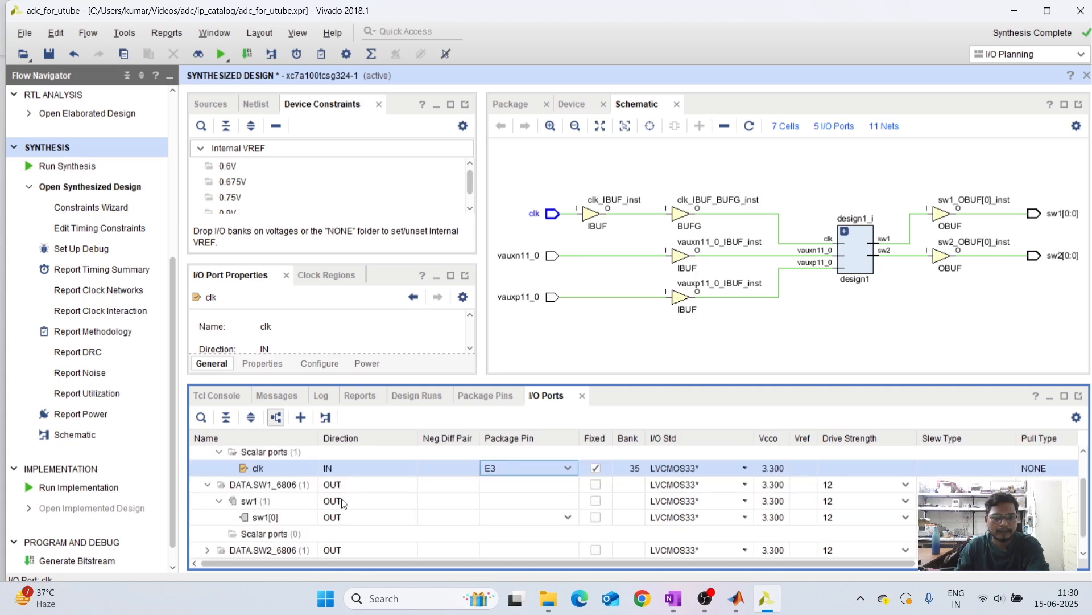
scroll(341, 498, "down", 1)
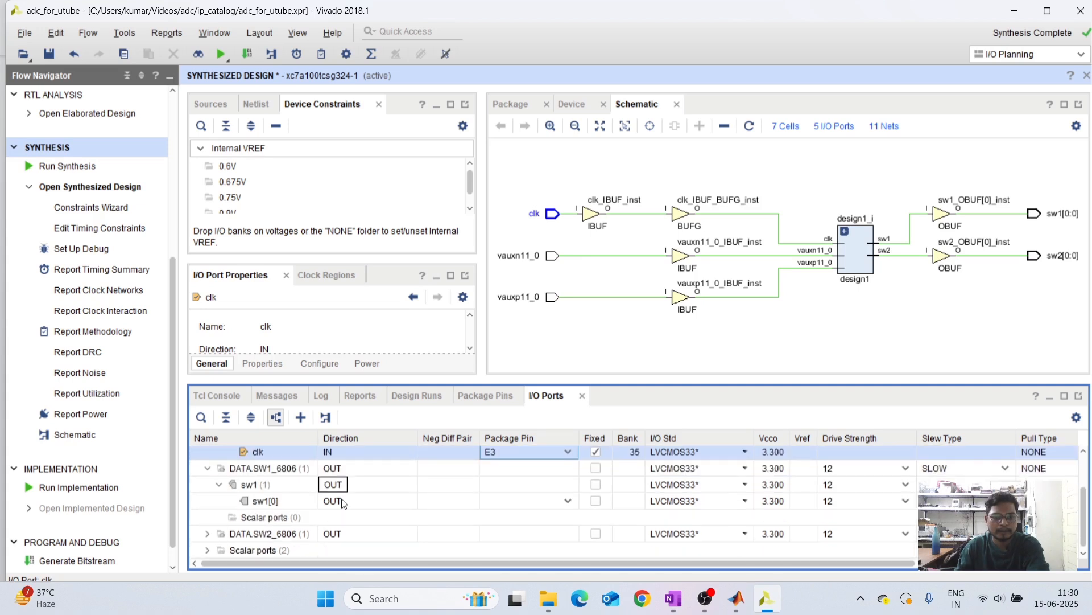
left_click(500, 485)
left_click(524, 500)
left_click(511, 500)
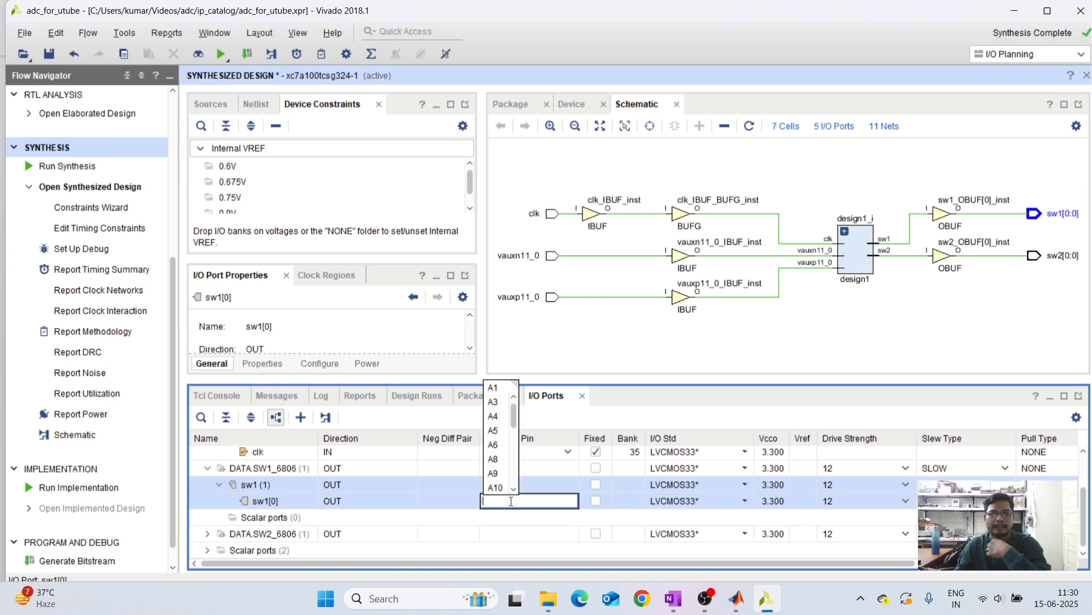
type("g14")
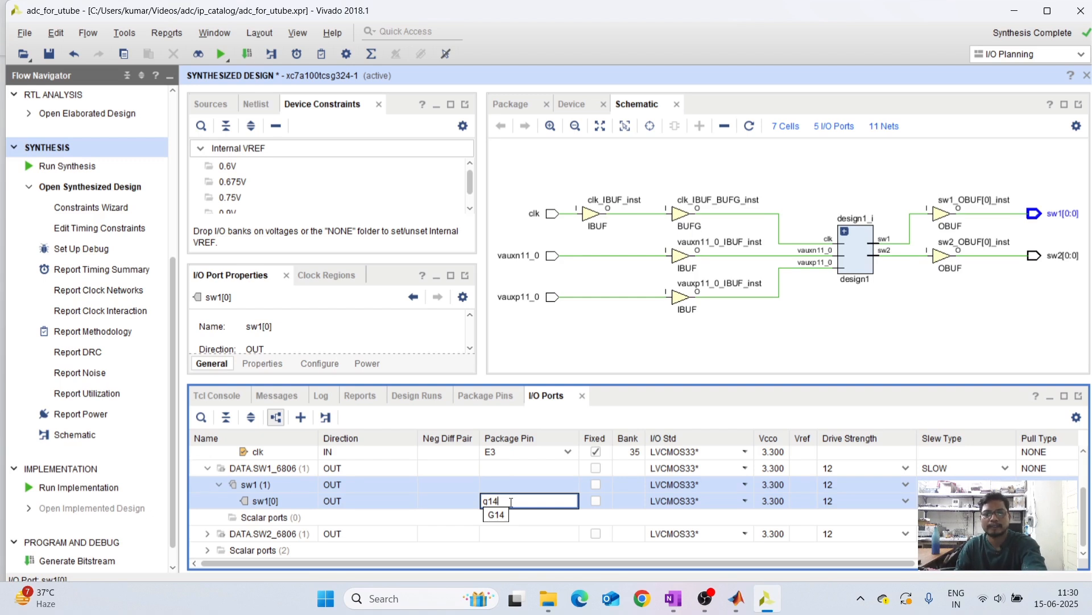
key("Return")
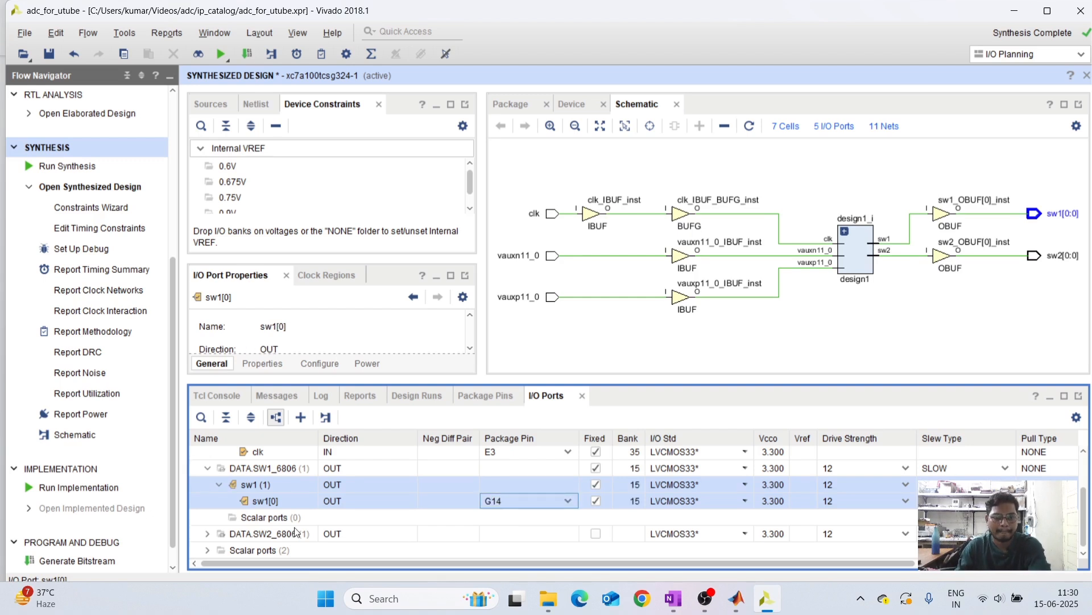
Assign package pin P15 to the sw2[0] output port in the DATA.SW2_6806 group
left_click(207, 534)
scroll(244, 523, "down", 1)
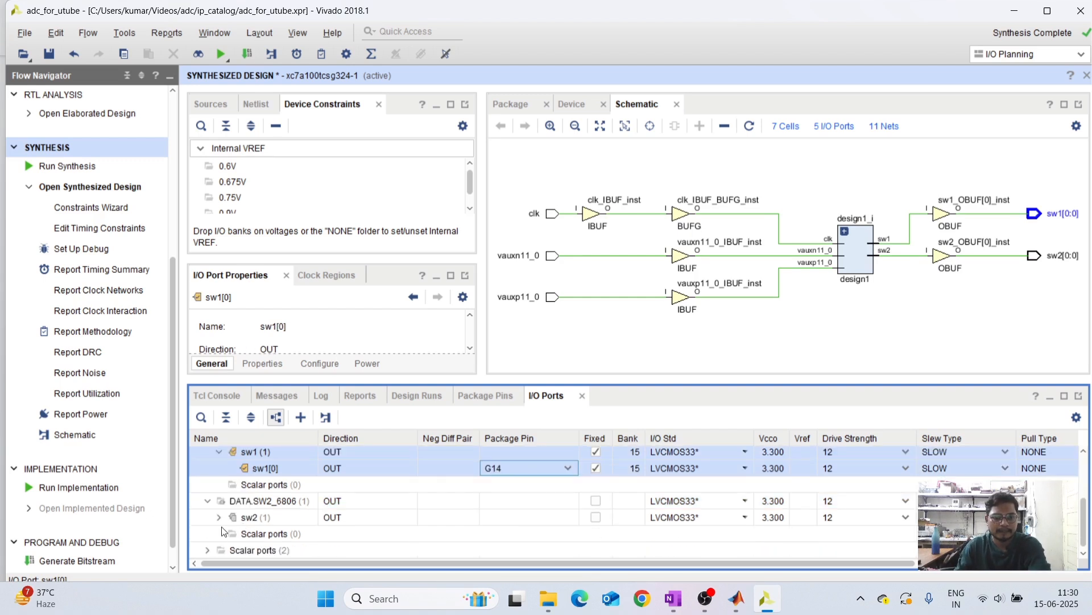
left_click(220, 518)
left_click(533, 530)
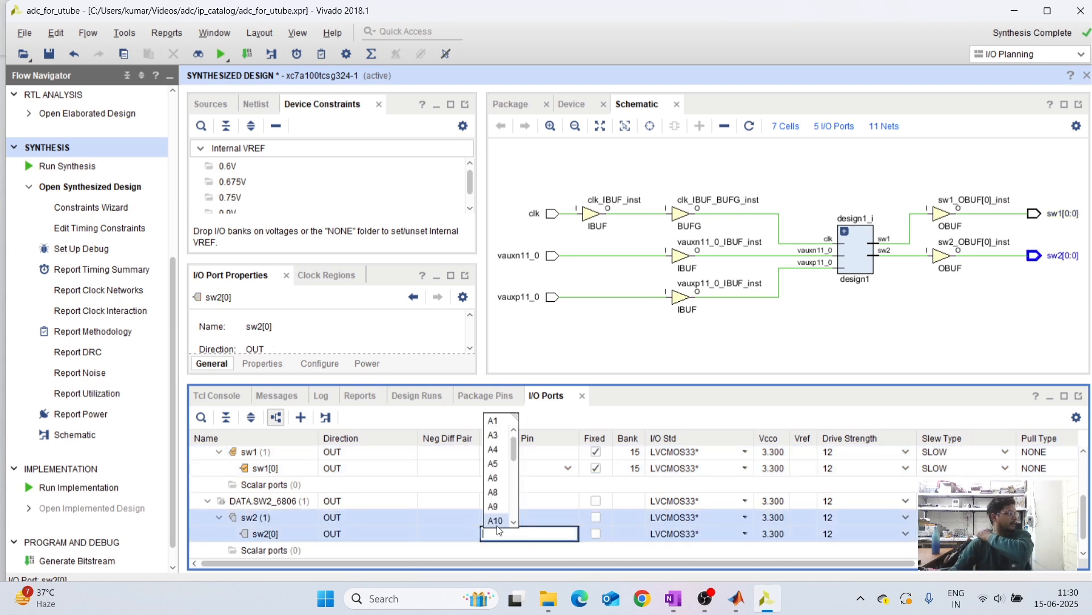
type("p15")
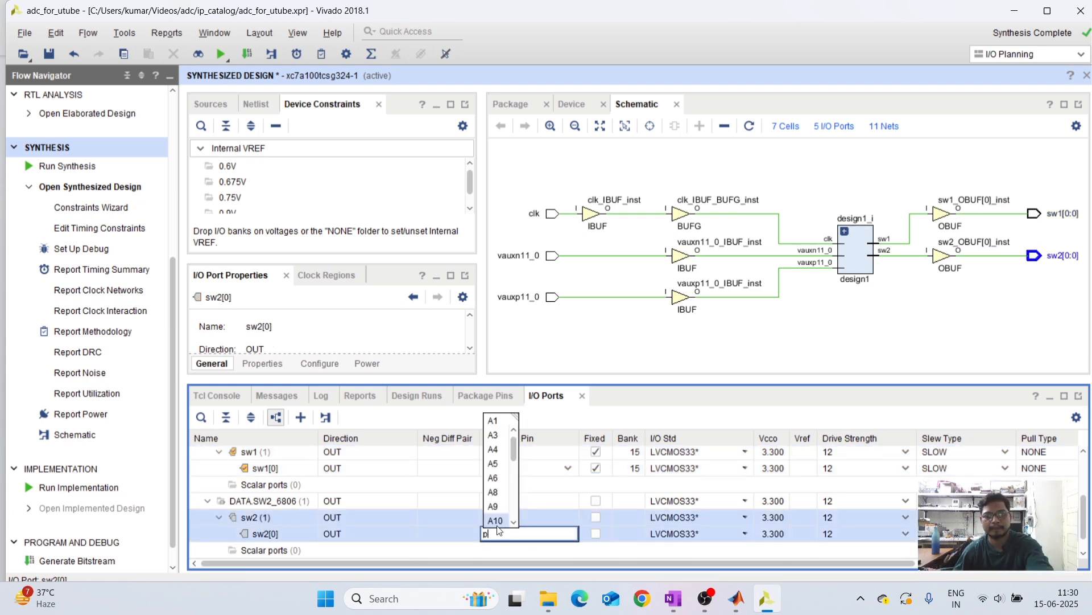
key("Return")
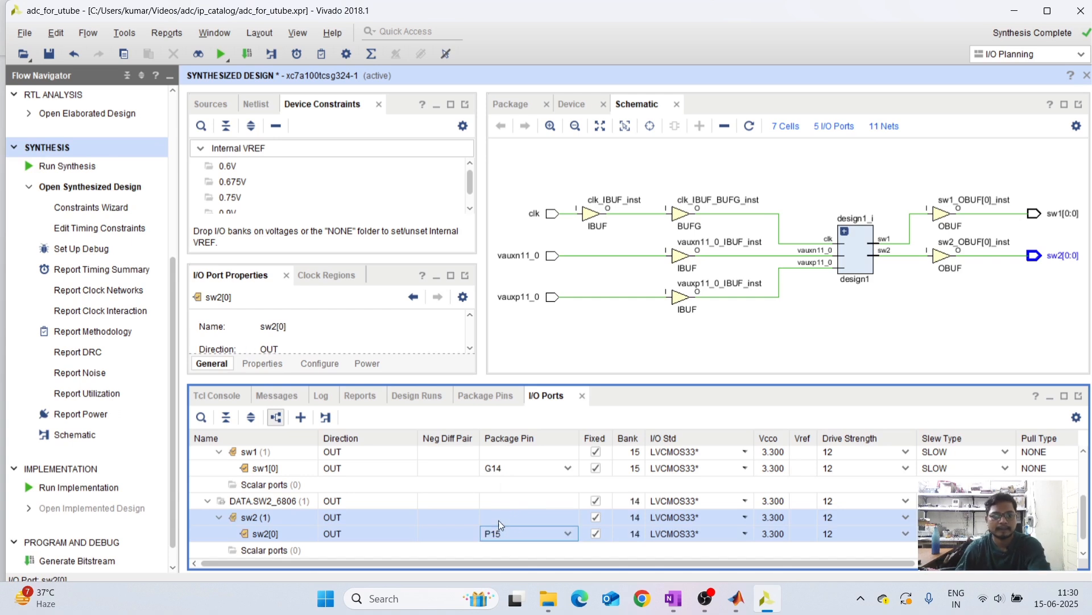
Set the I/O standard of the scalar input ports vauxn11_0 and vauxp11_0 to LVCMOS33
scroll(499, 520, "down", 1)
left_click(207, 550)
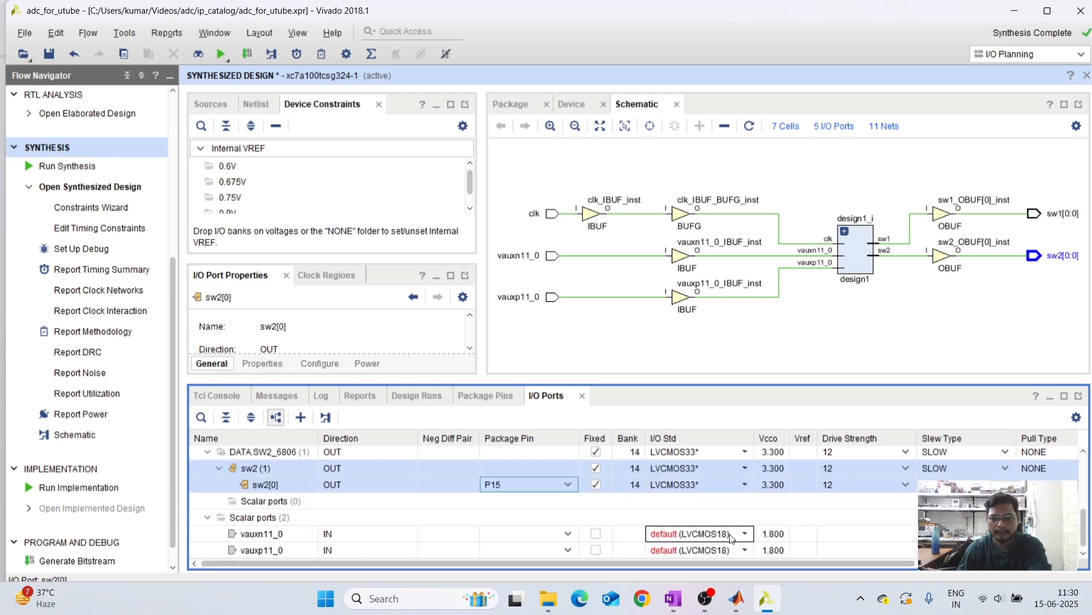
left_click(744, 535)
left_click(704, 518)
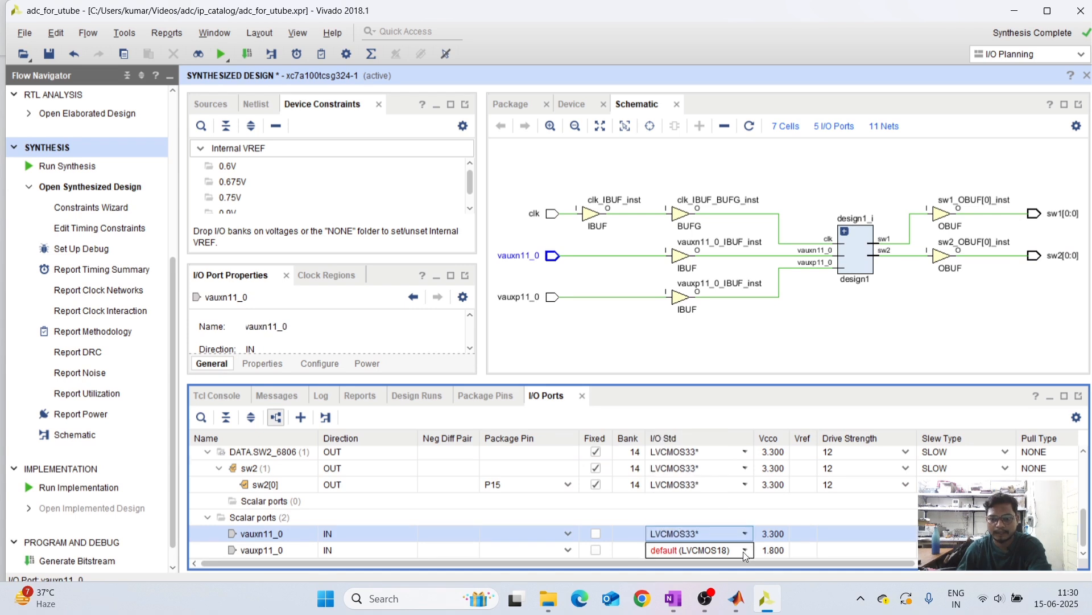
left_click(743, 550)
left_click(675, 537)
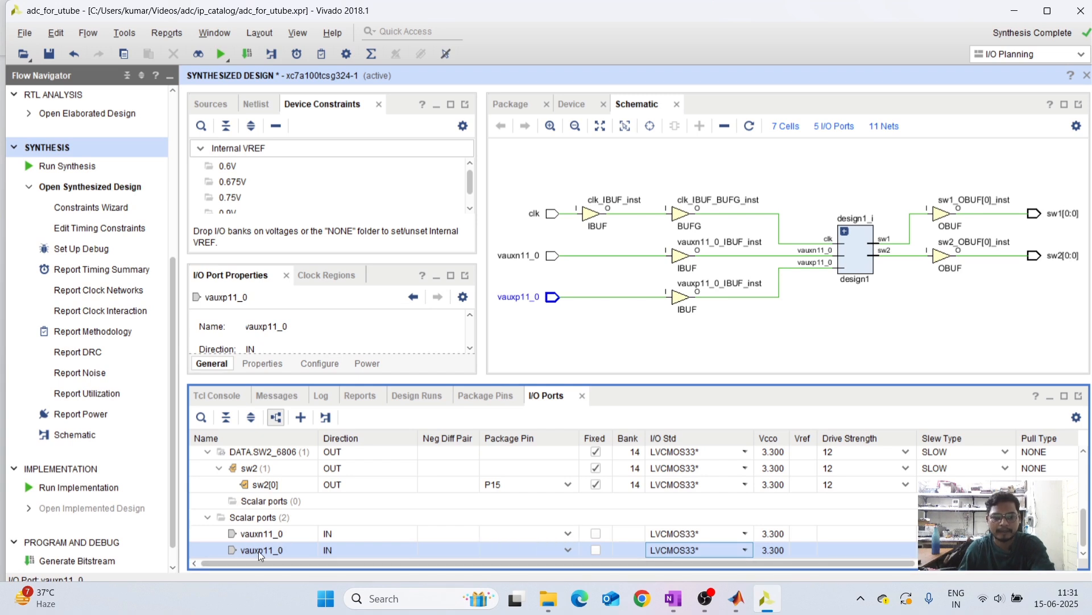
Assign package pin A18 to the vauxn11_0 analog input port and review the port assignments
left_click(518, 535)
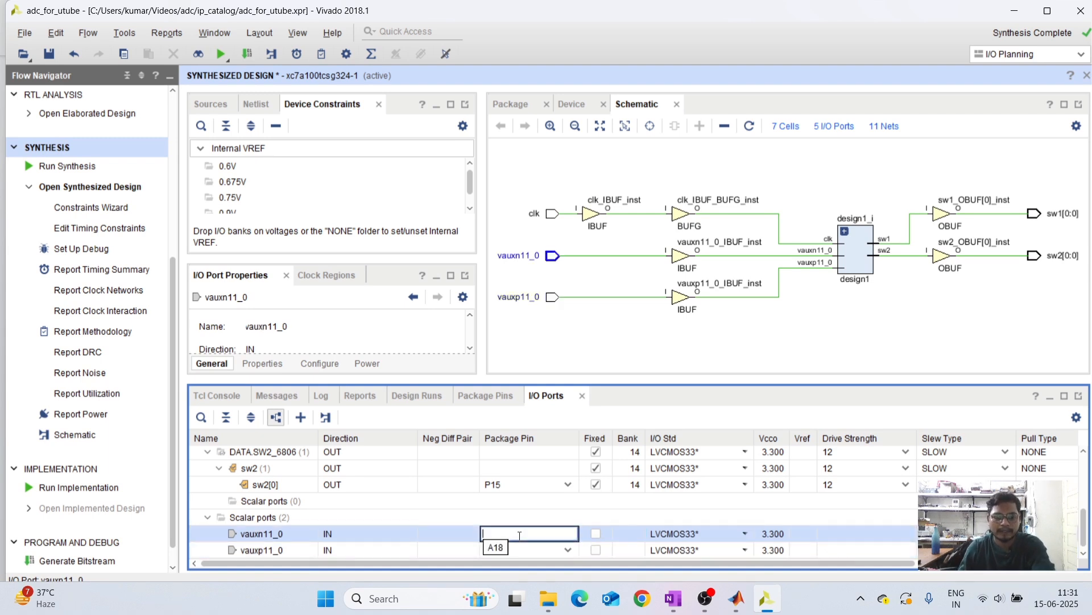
left_click(503, 547)
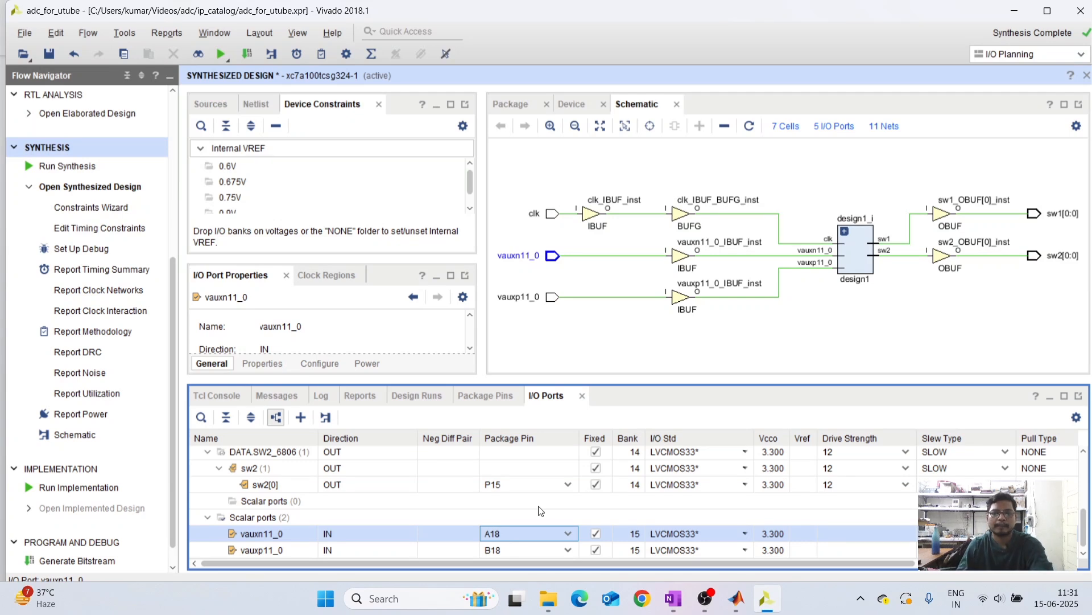
scroll(343, 509, "up", 1)
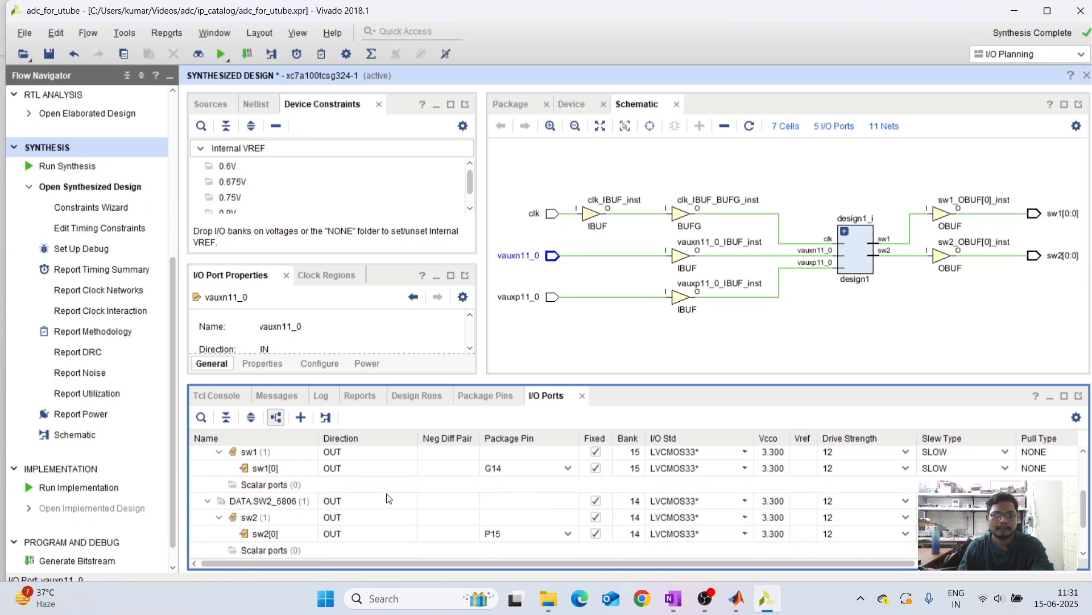
scroll(389, 499, "down", 1)
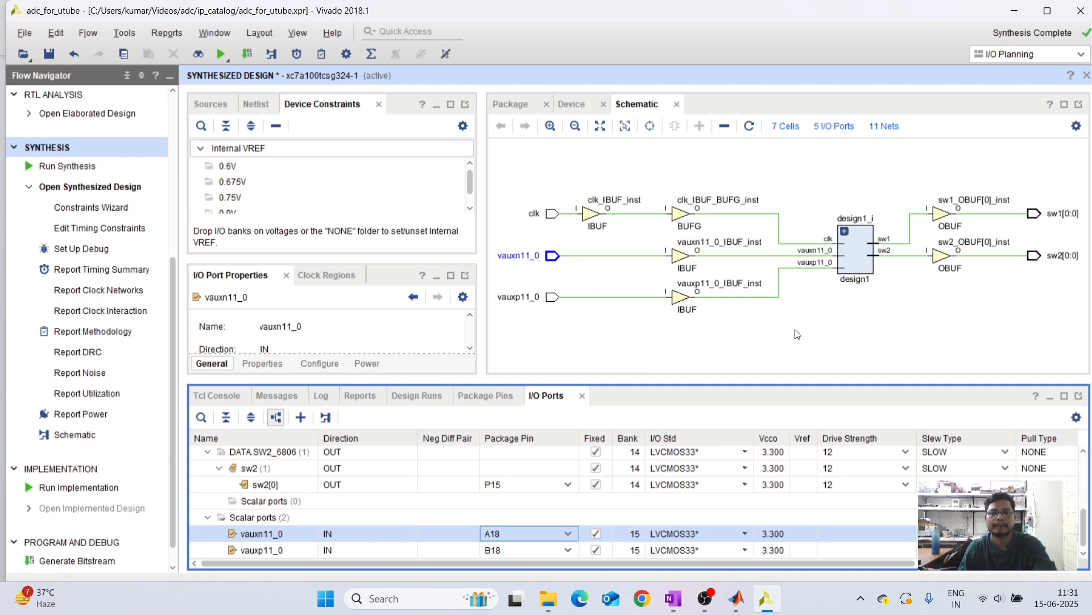
Save the constraints to the existing adc_for_utube_clock.xdc file and open that file from the project's constraint sources
key("ctrl+s")
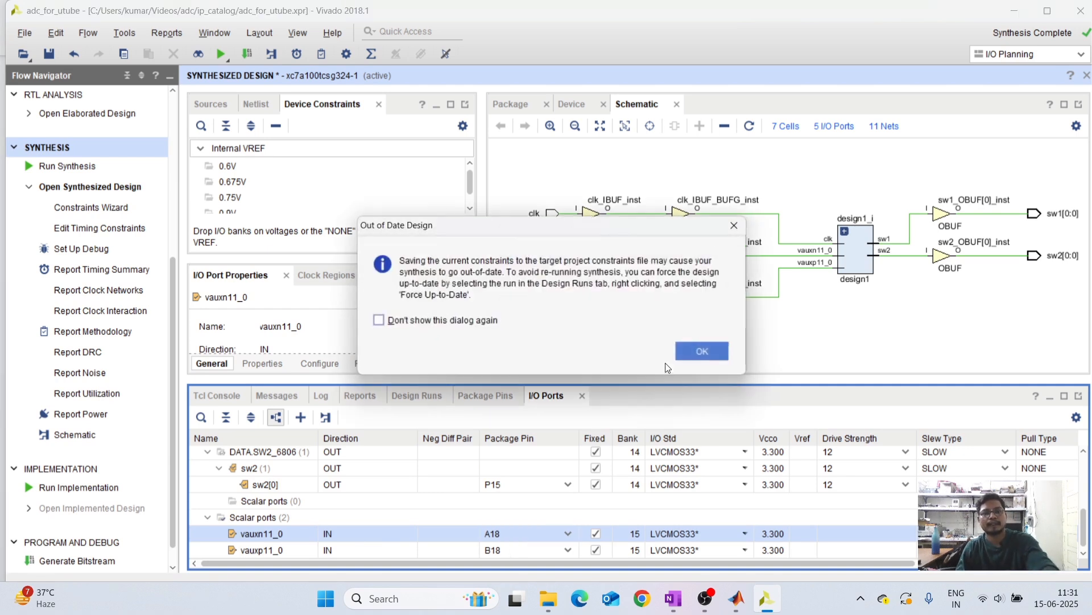
left_click(719, 351)
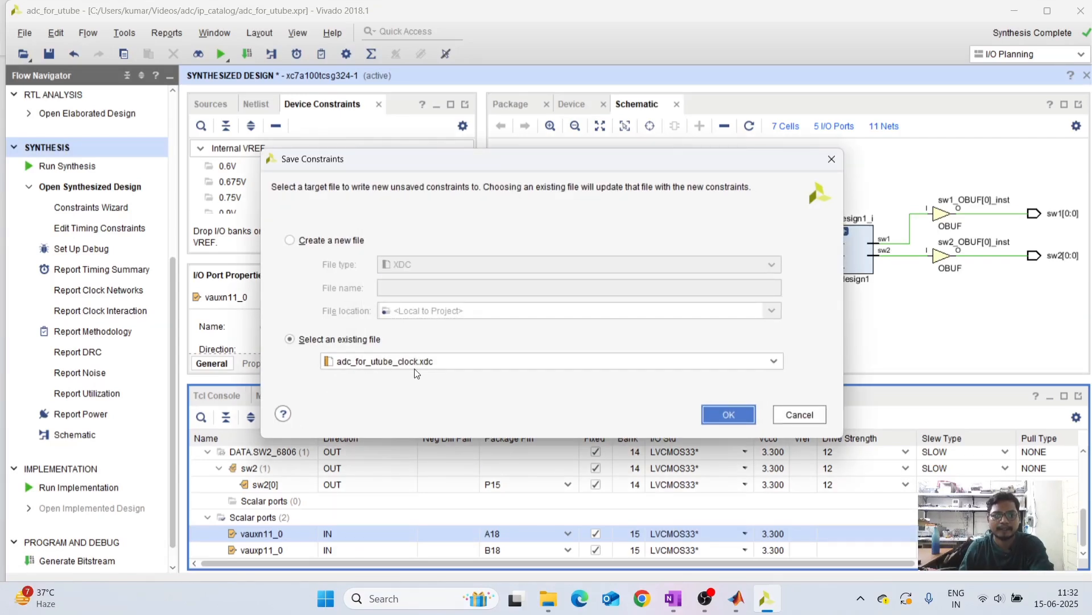
left_click(734, 415)
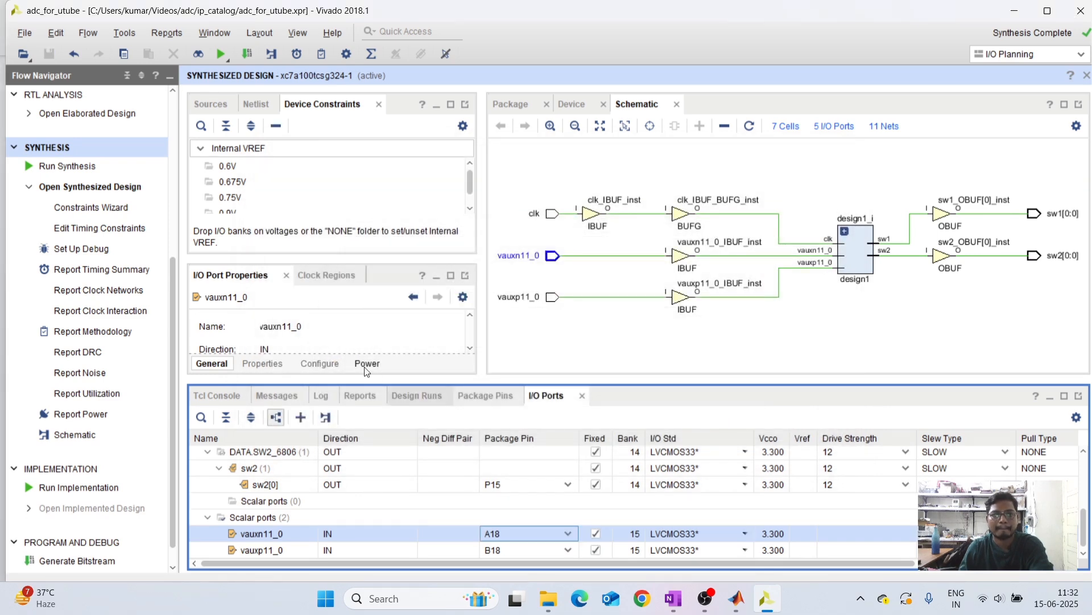
left_click(220, 104)
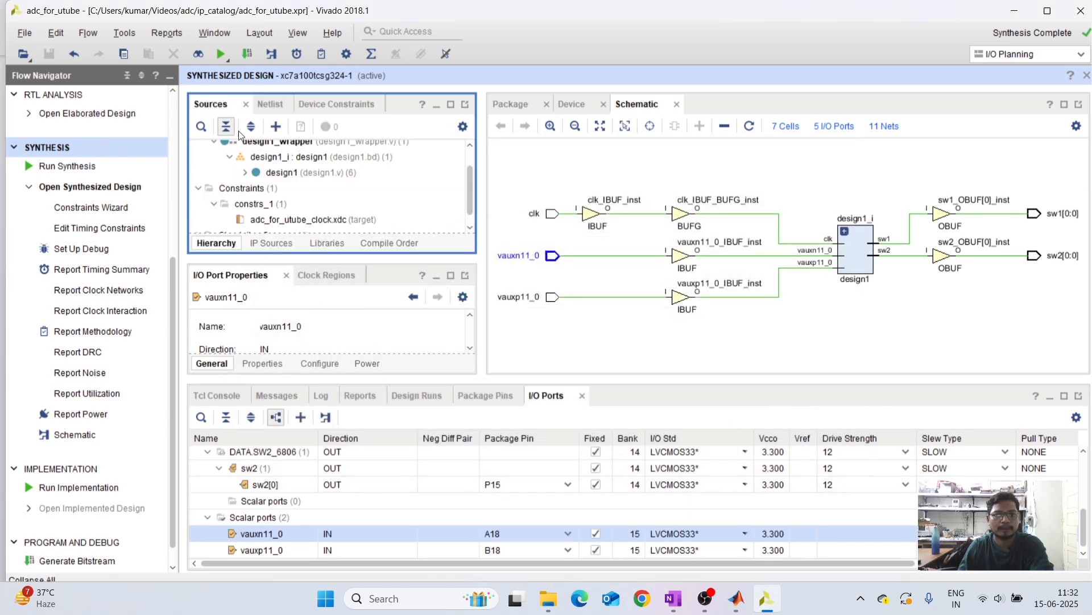
double_click(277, 210)
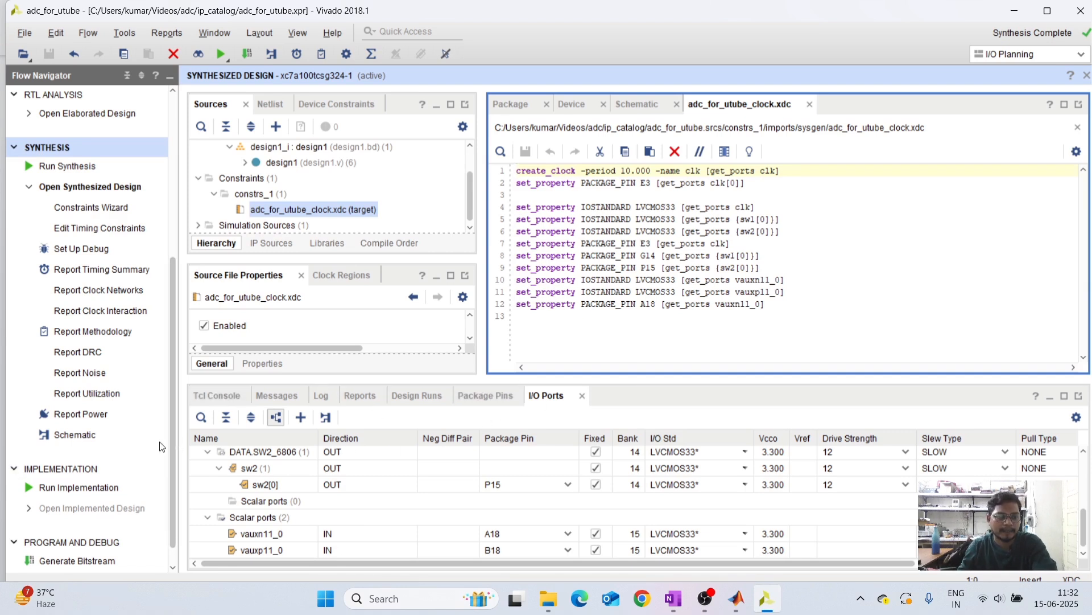
Run implementation of the design with the offered launch settings and return to the schematic while it runs
left_click(80, 487)
left_click(608, 398)
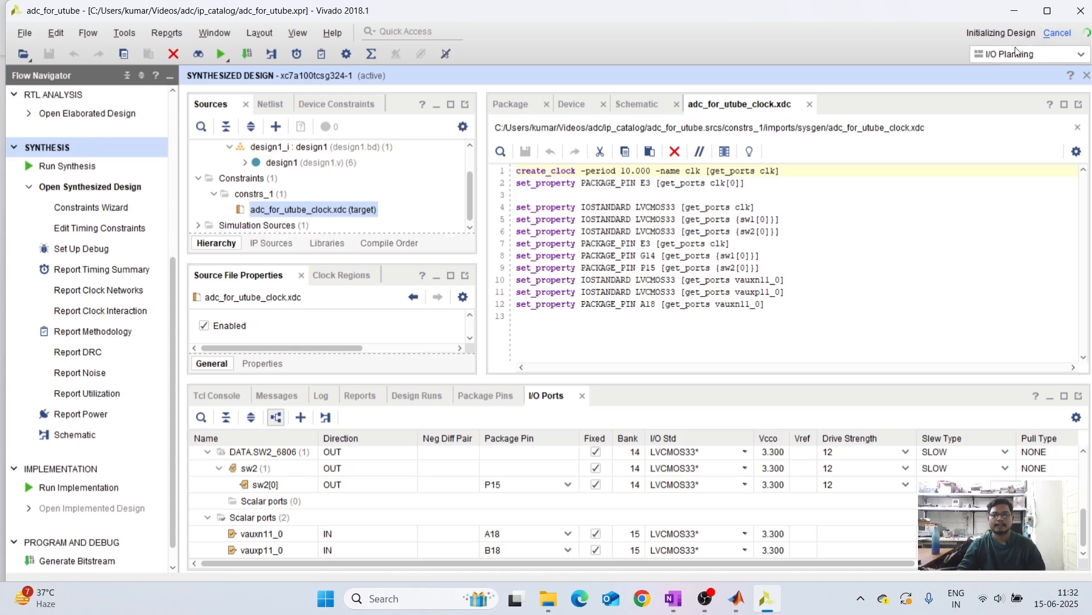
left_click(627, 107)
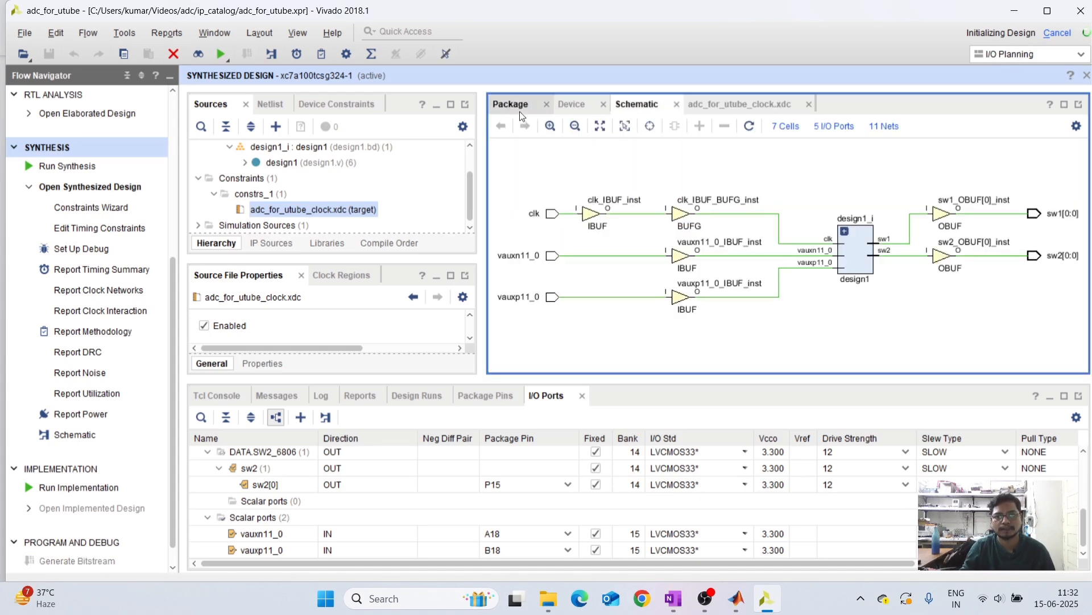
left_click(572, 105)
left_click(622, 102)
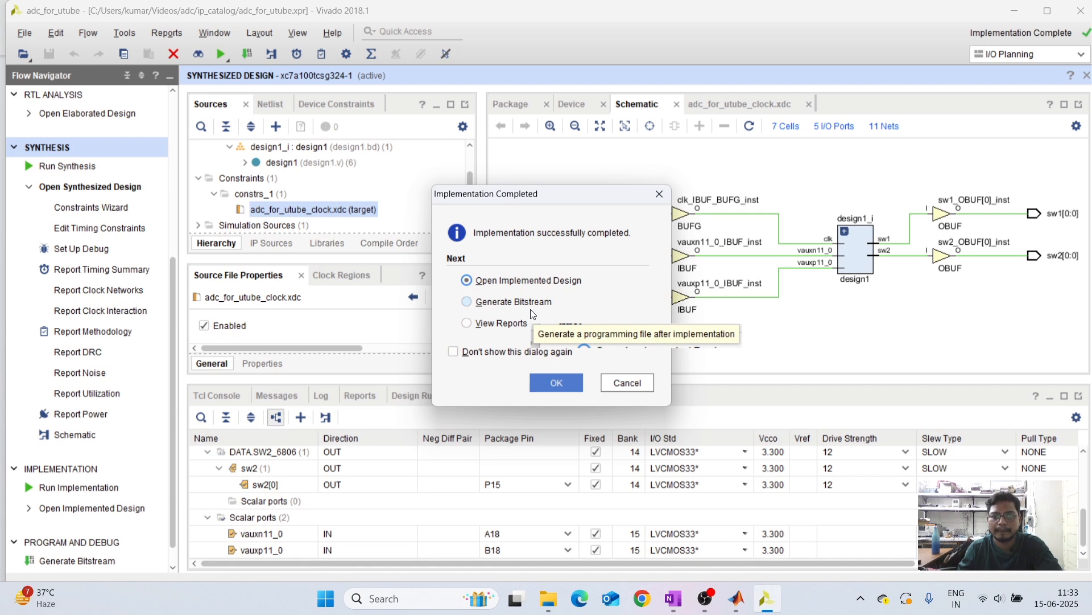
Generate the bitstream from the completed implementation with the offered launch settings, and open the Hardware Manager once it is done
left_click(507, 305)
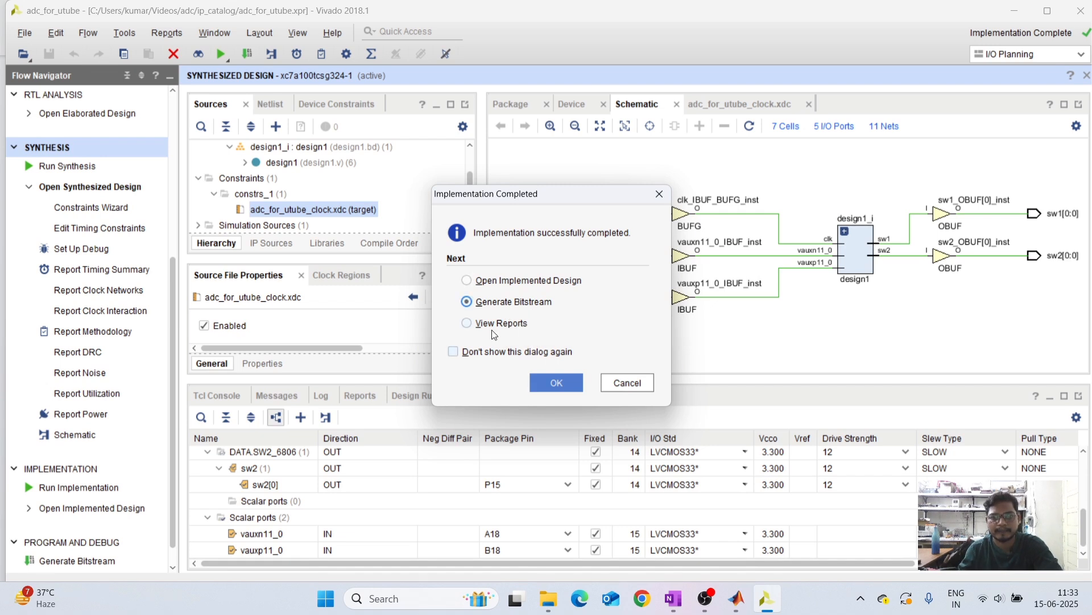
left_click(561, 382)
left_click(597, 396)
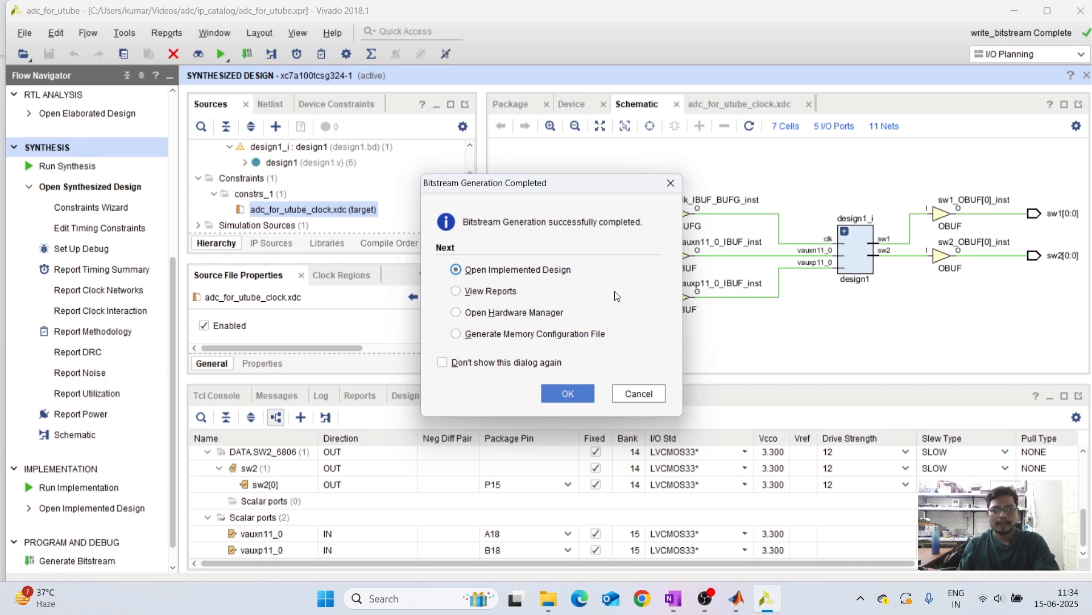
left_click(504, 312)
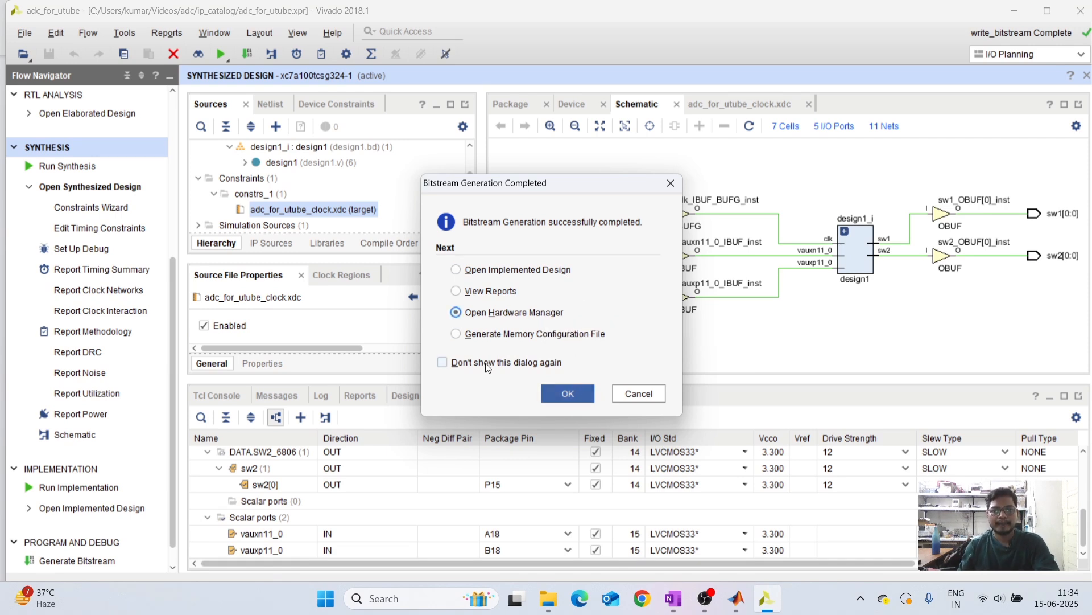
left_click(572, 392)
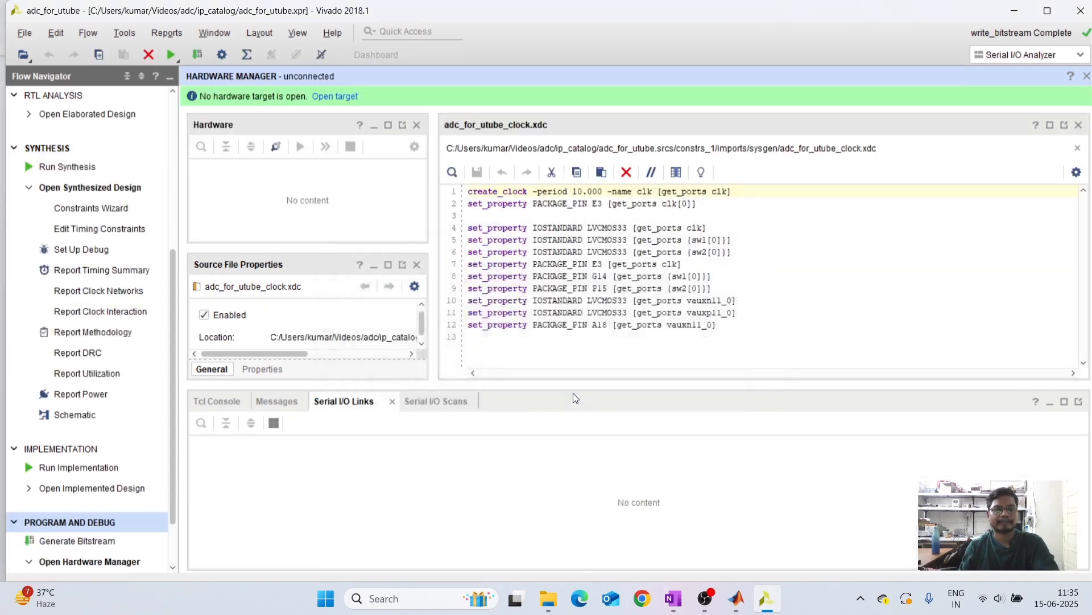